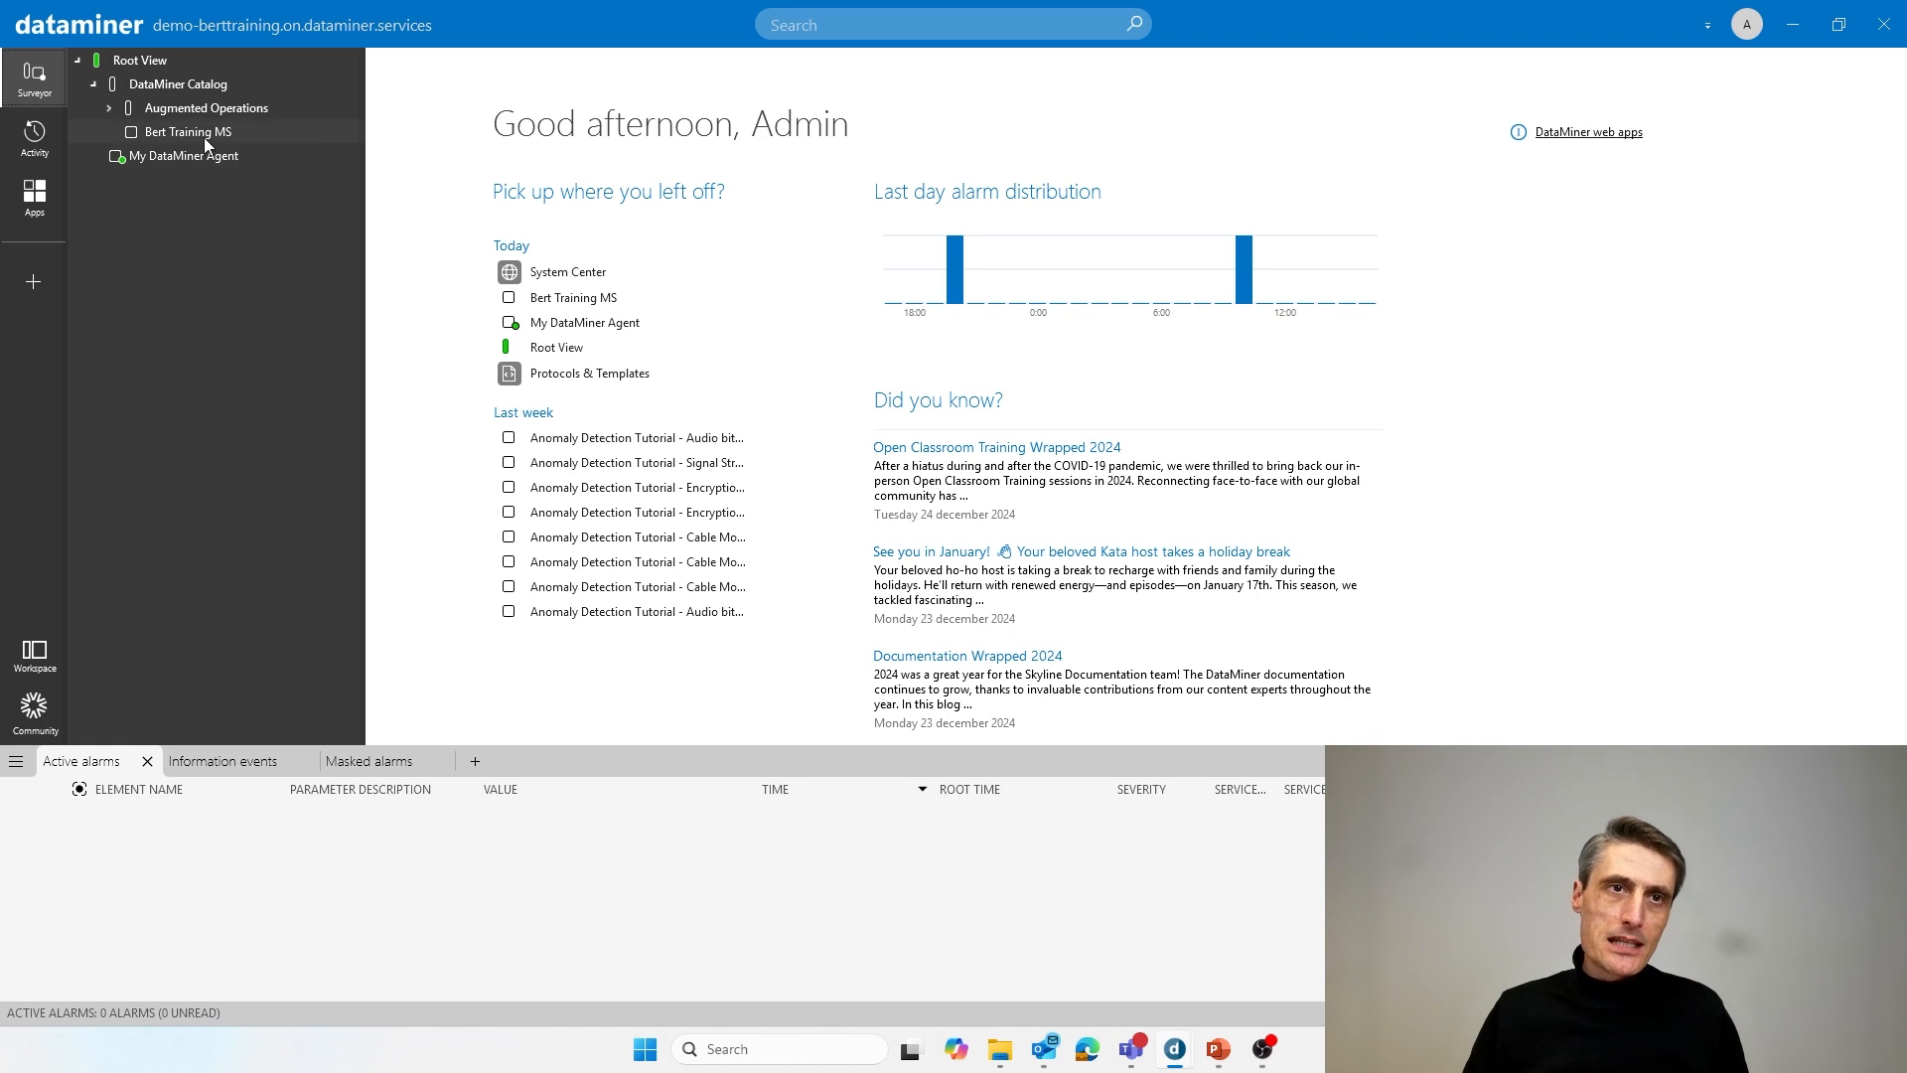
# Review the Training MS element's performance data and its available state actions, and close its card
pyautogui.click(205, 137)
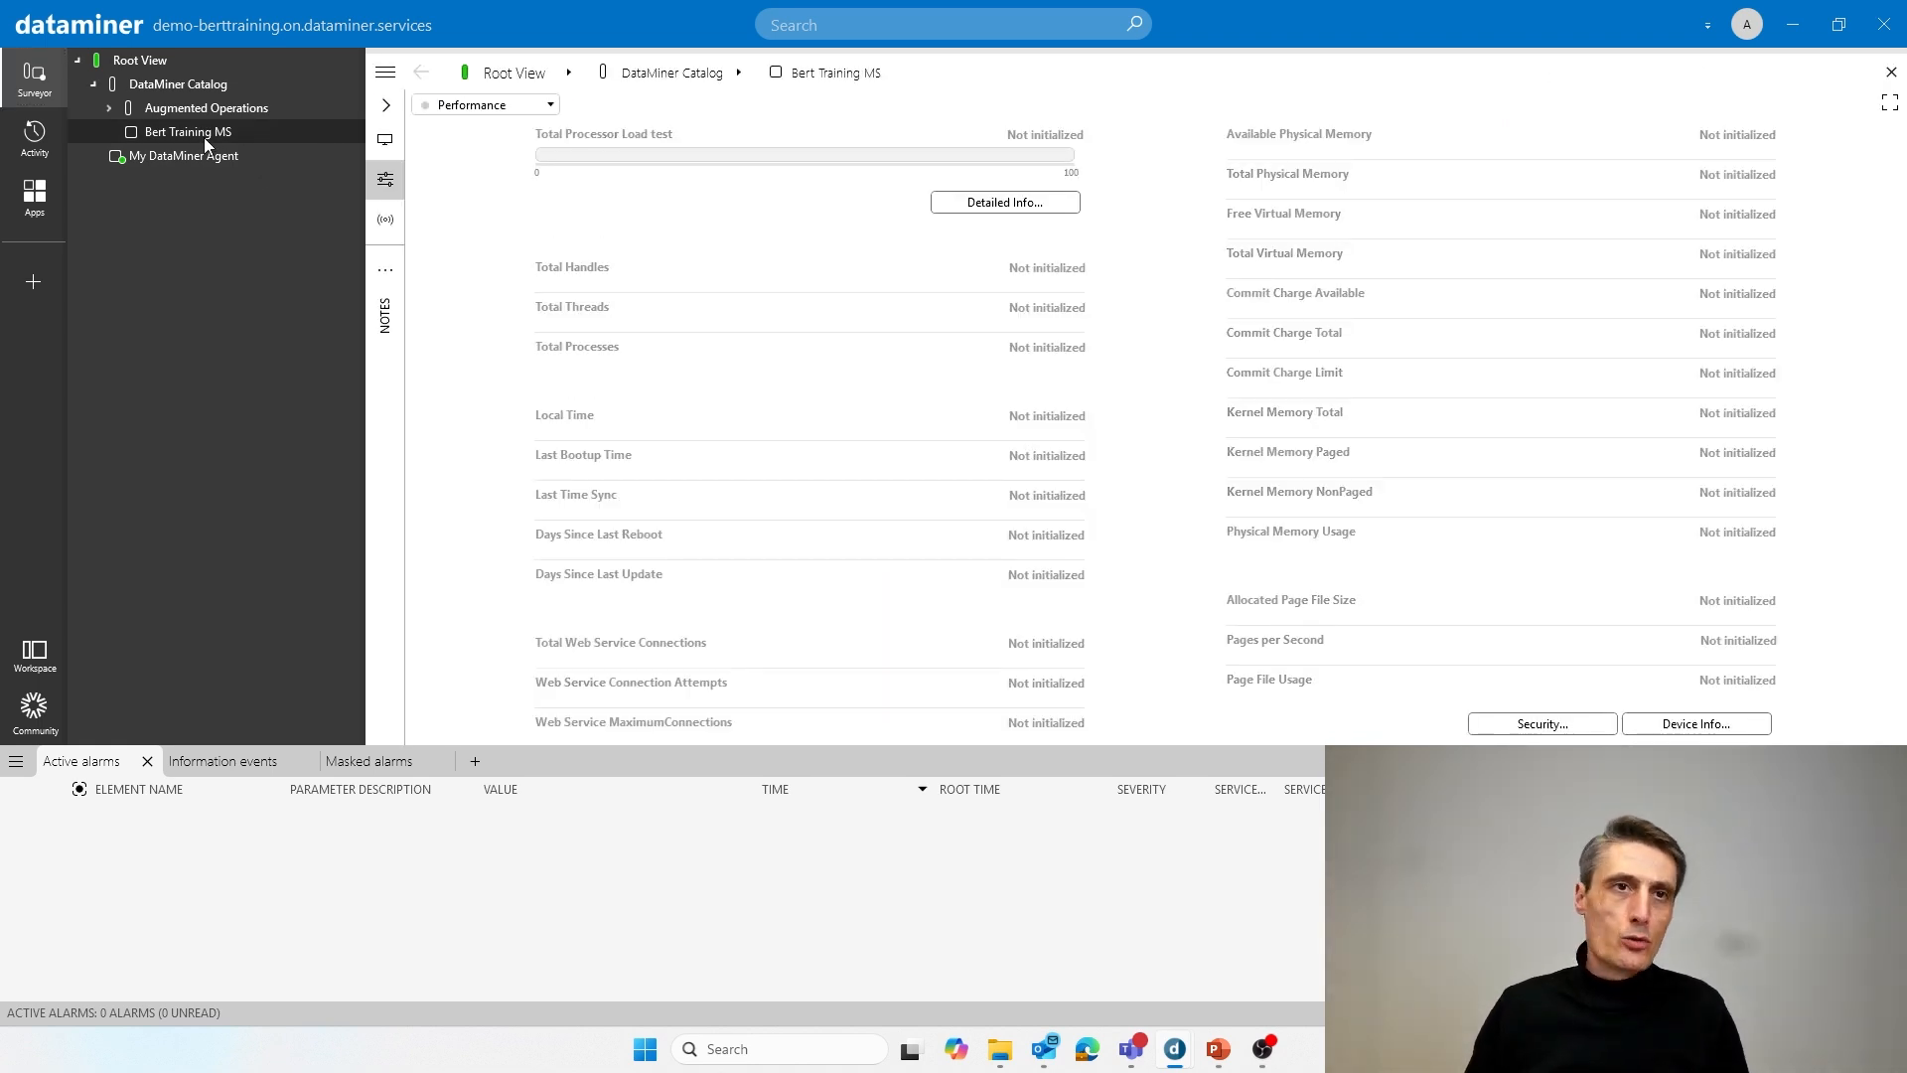
pyautogui.rightClick(182, 135)
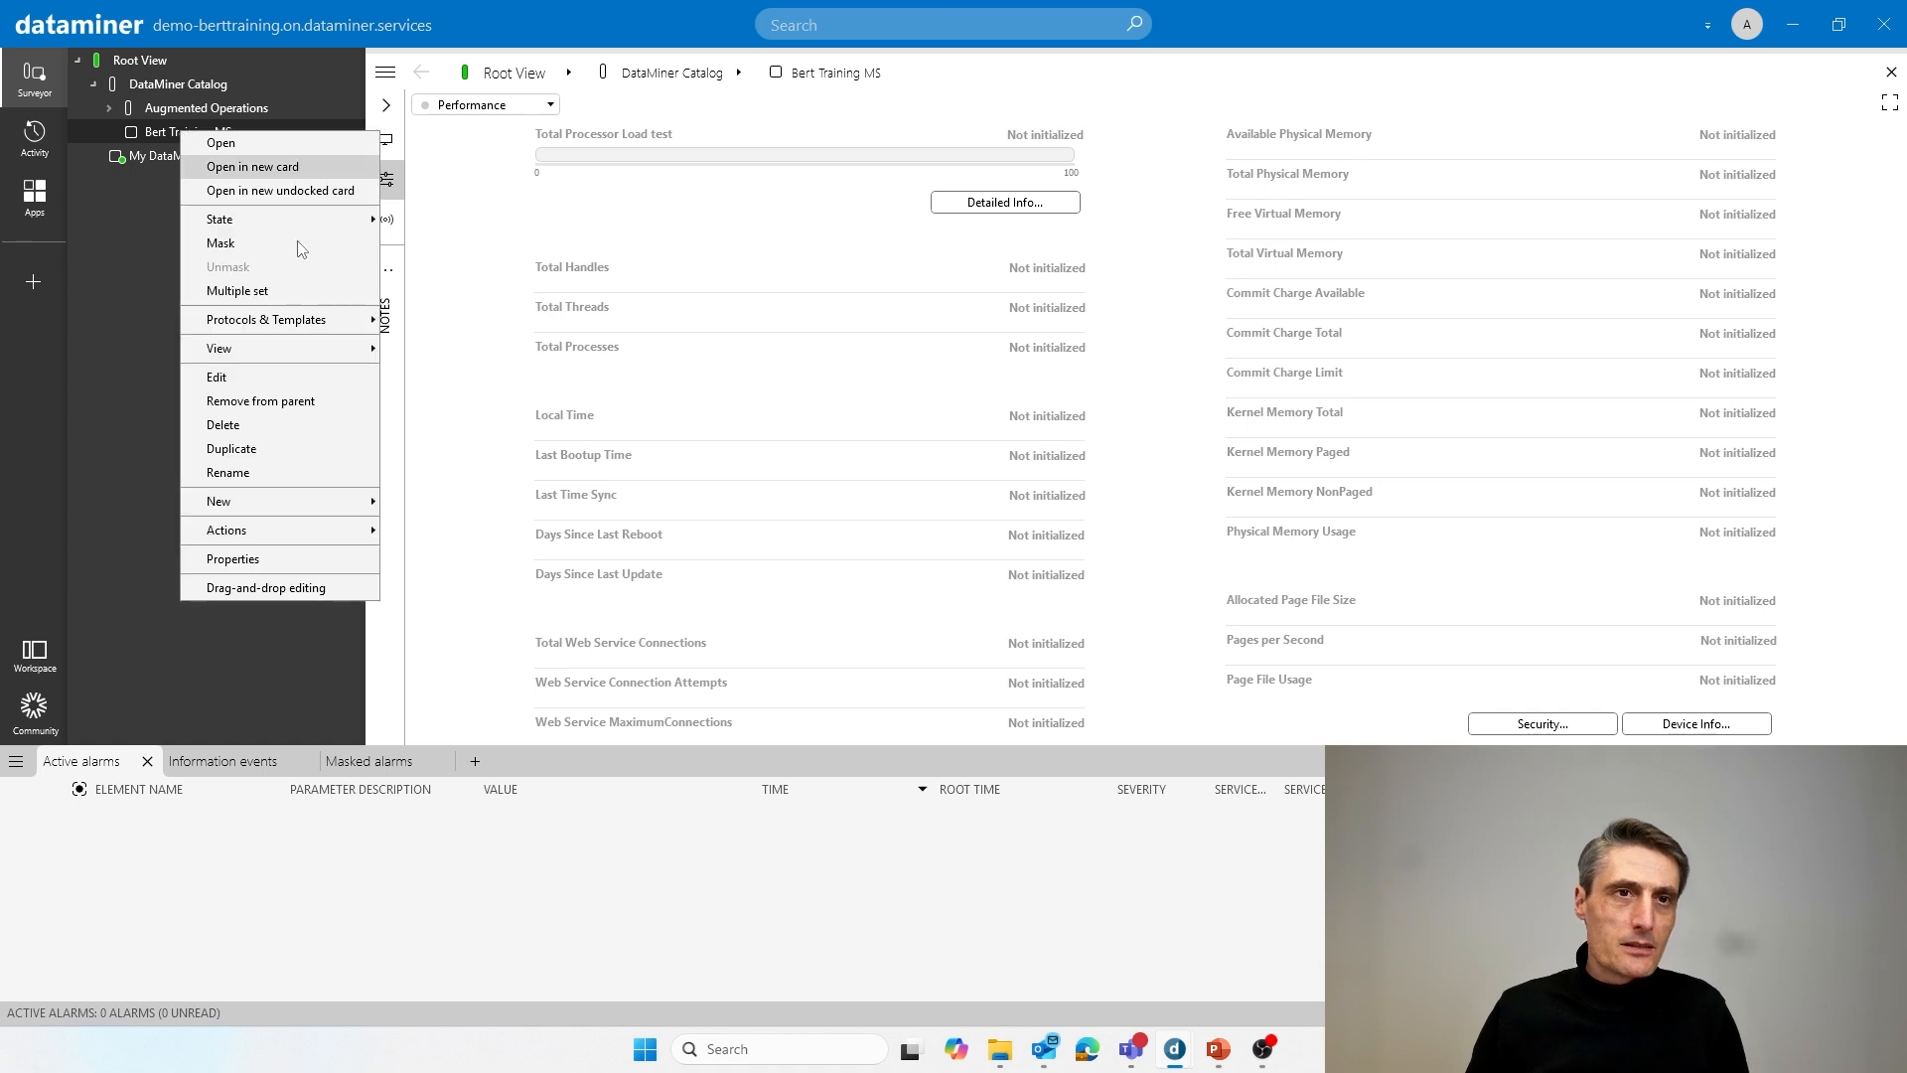
pyautogui.moveTo(278, 219)
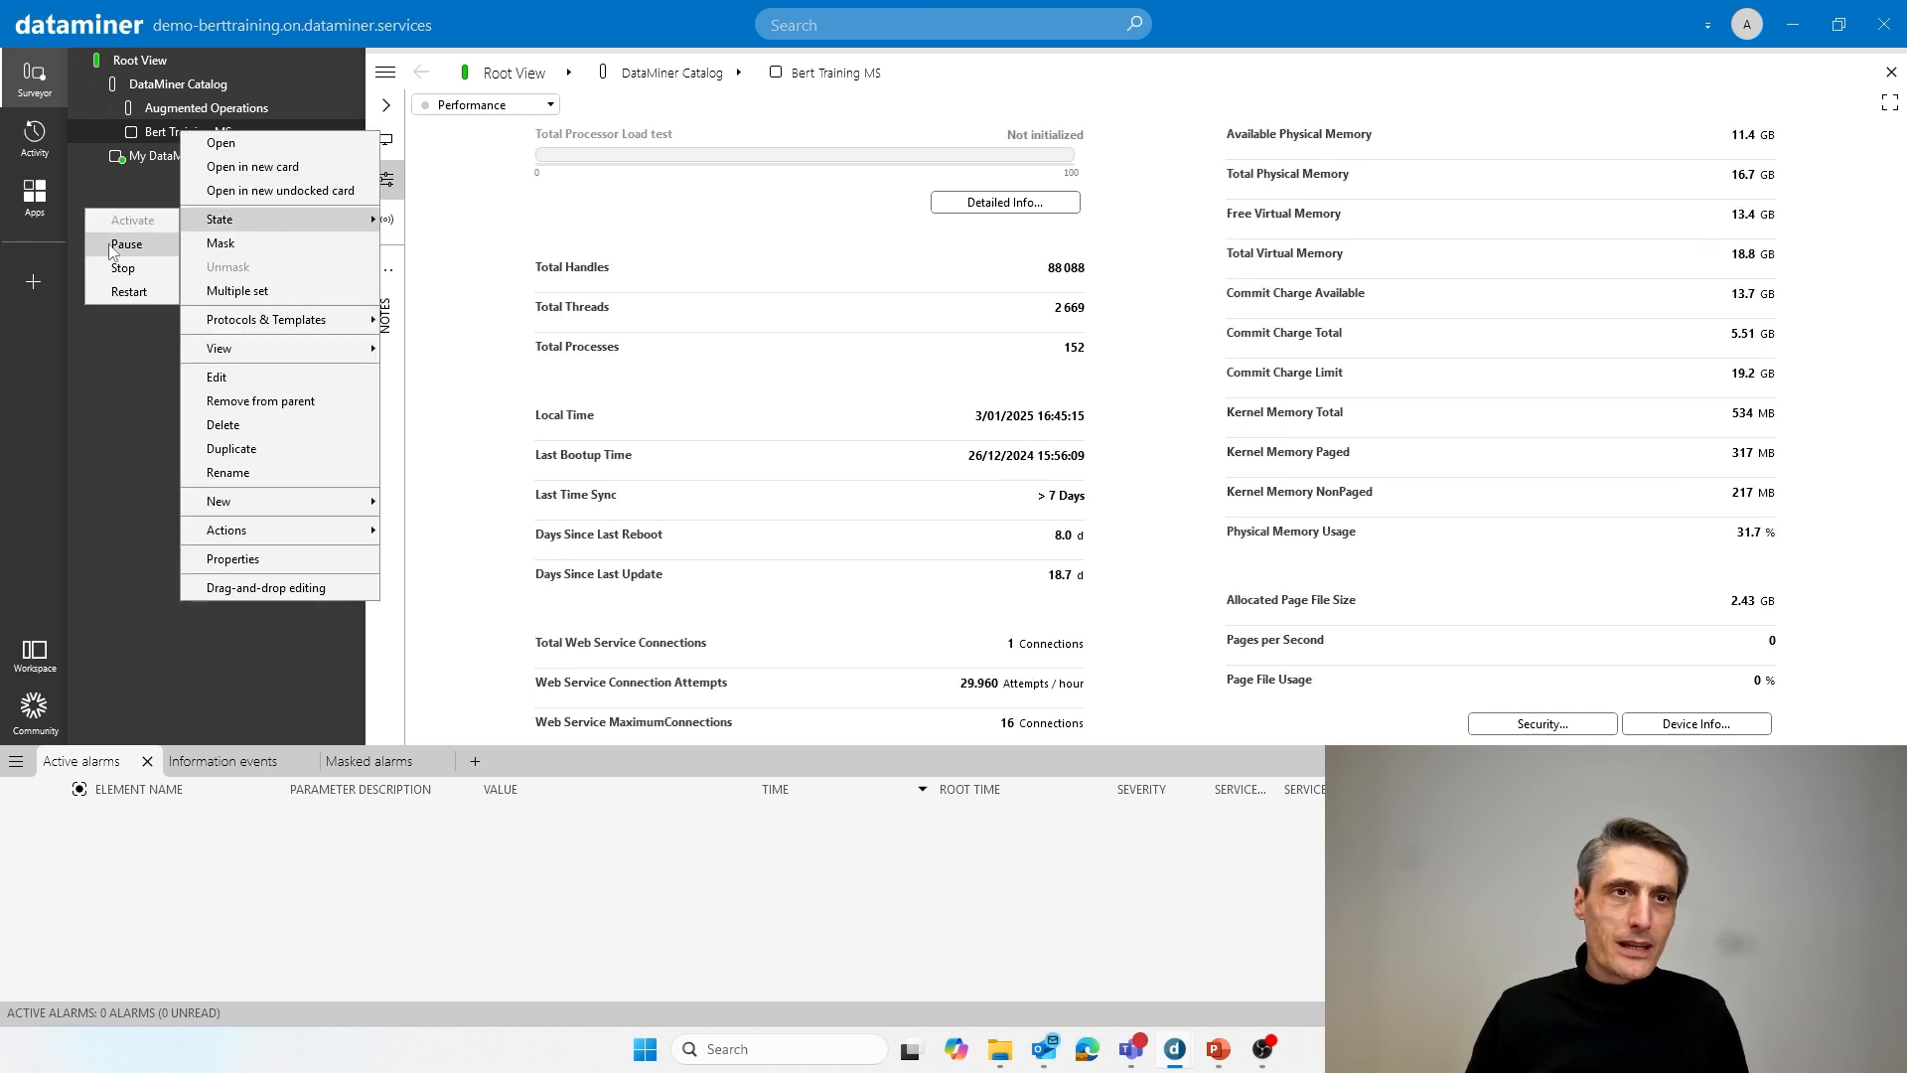
pyautogui.click(679, 197)
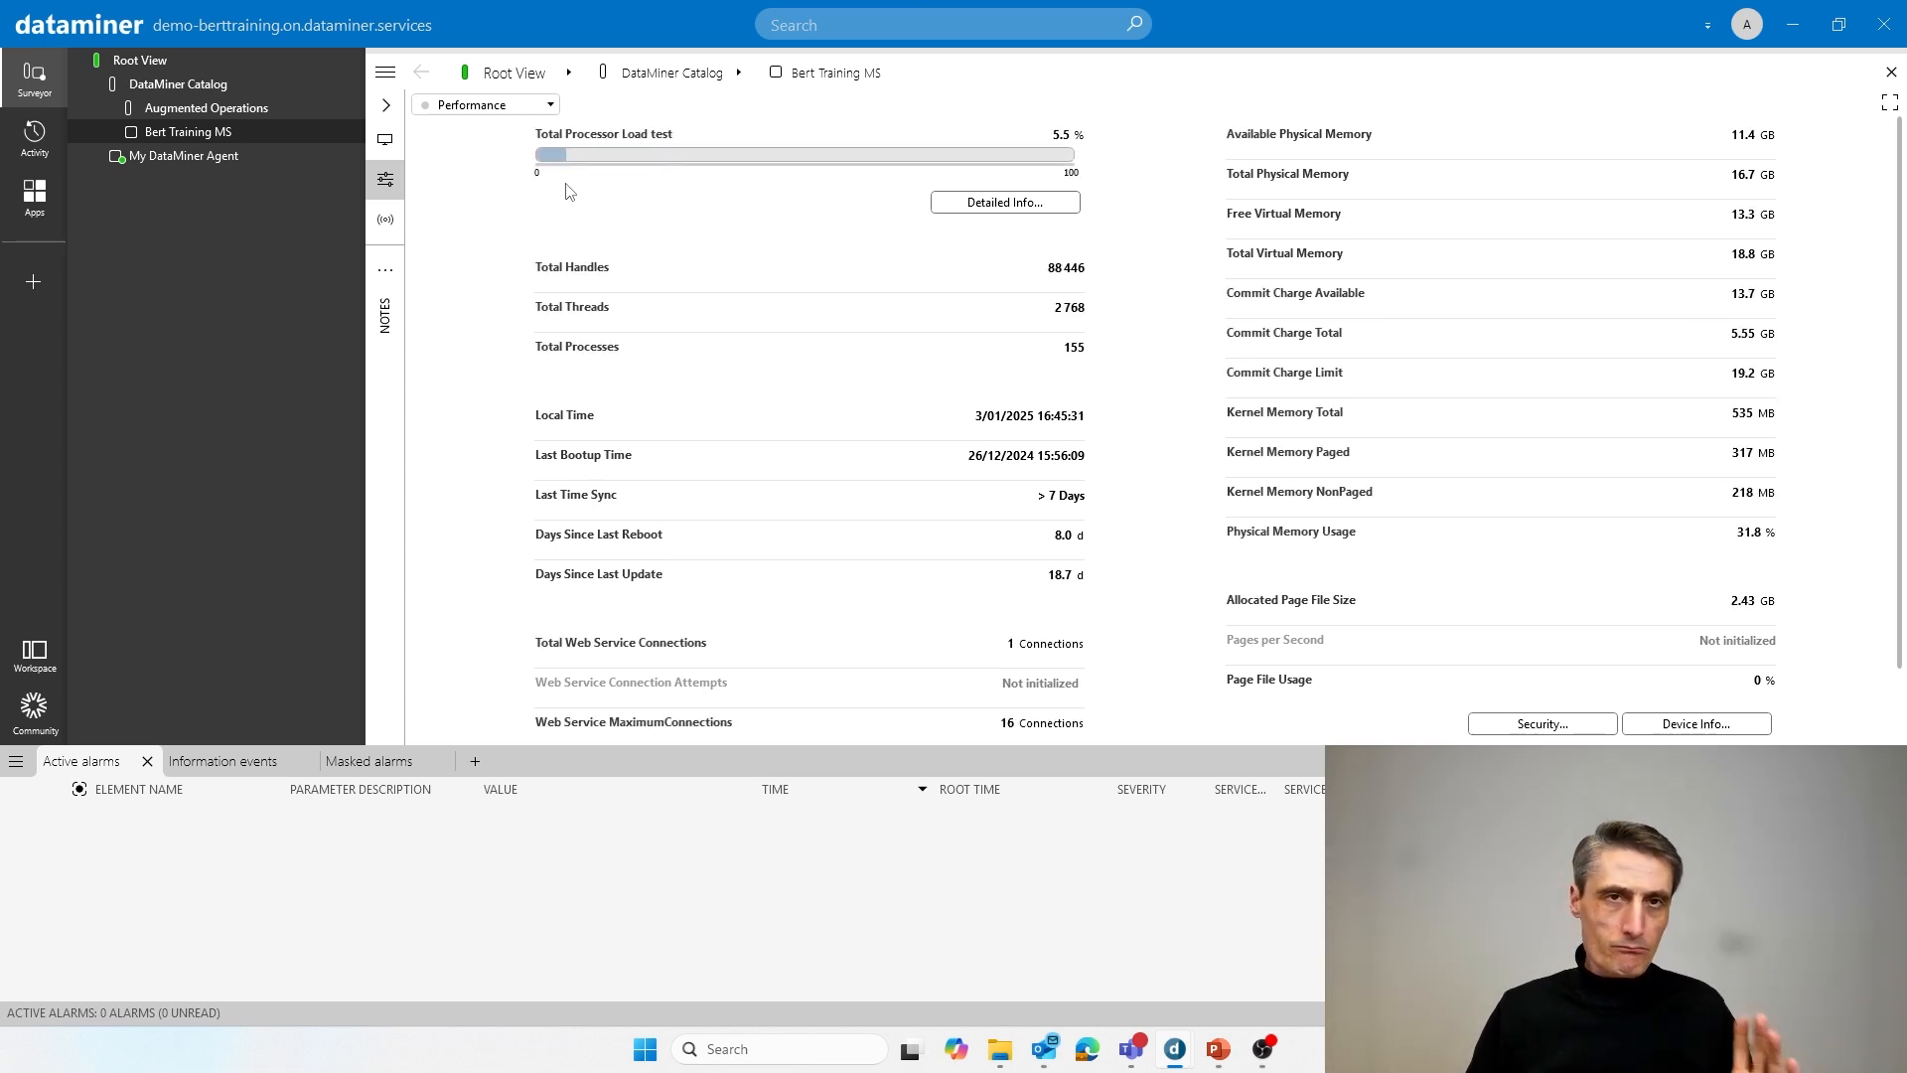
pyautogui.click(1891, 76)
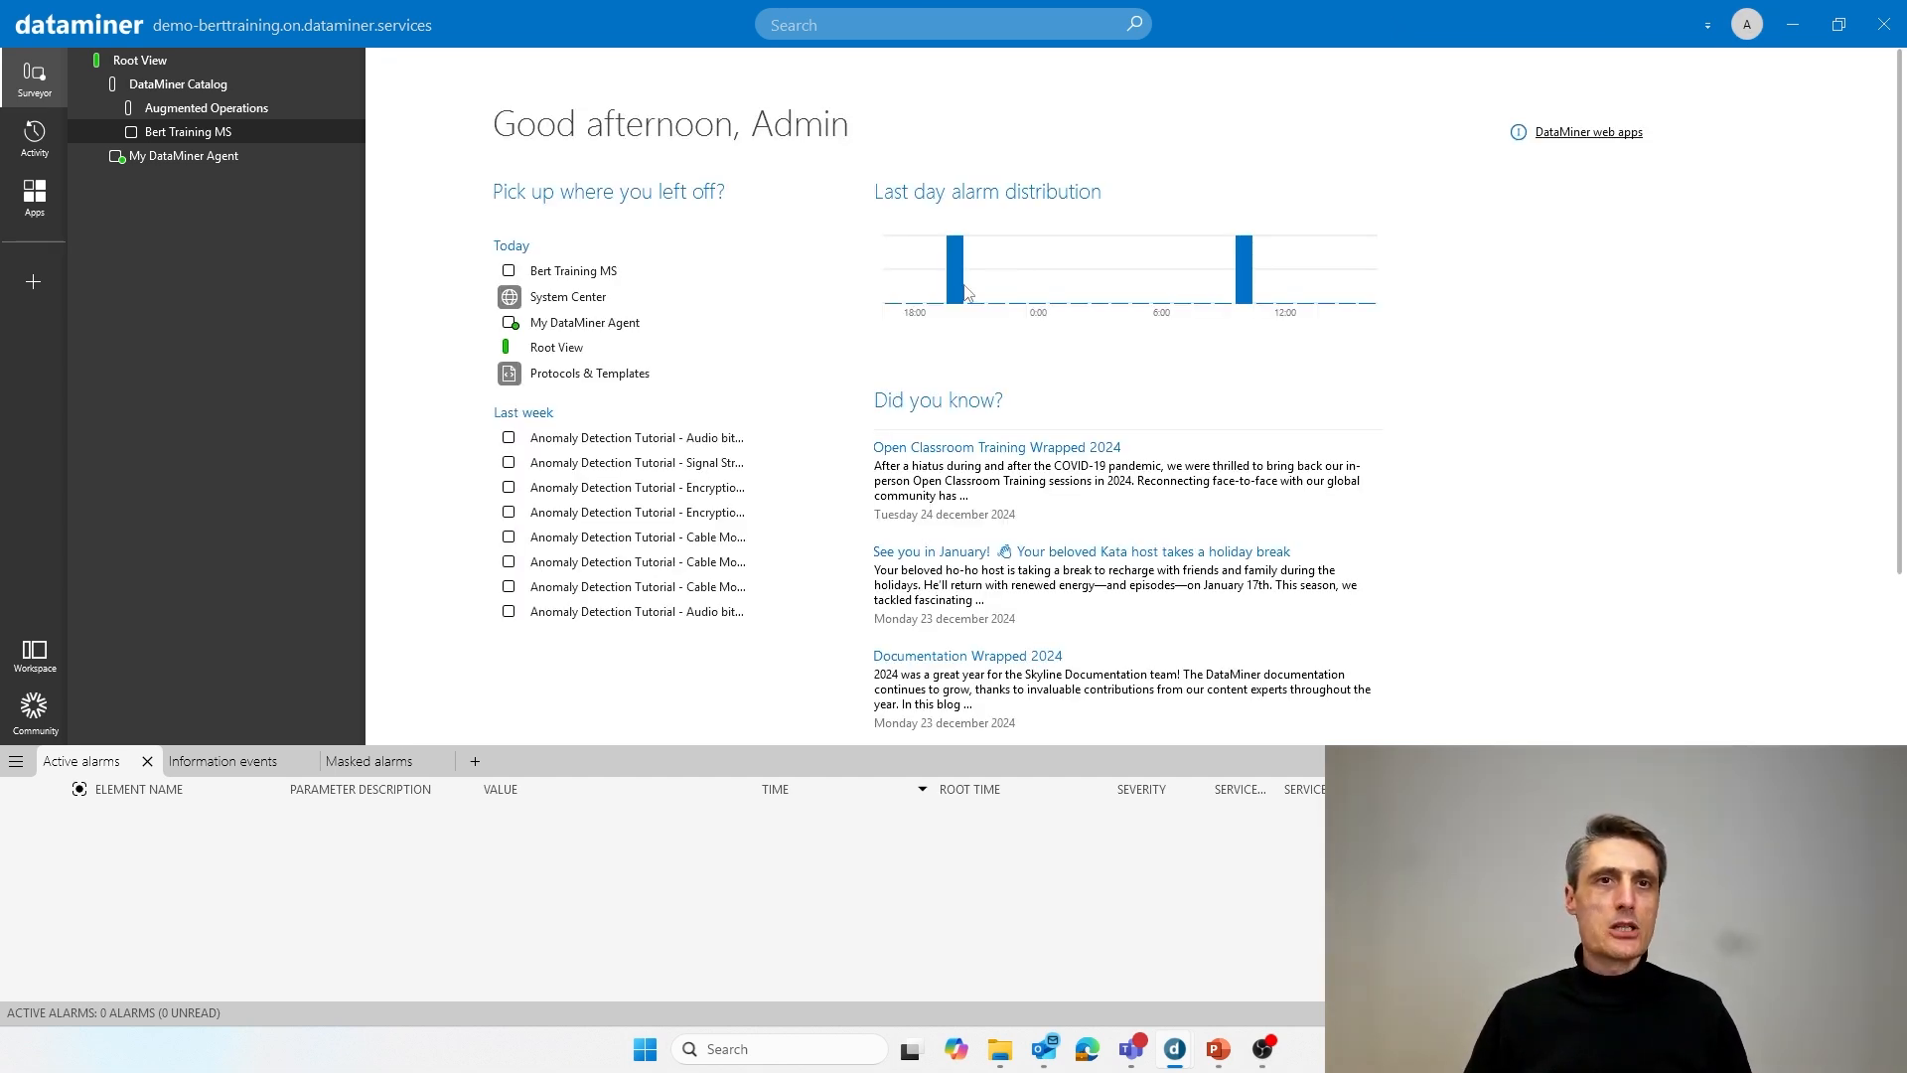
# Create a trend template named Standard for the Microsoft Platform protocol, version Production 1.1.3.20, in Protocols & Templates
pyautogui.click(29, 200)
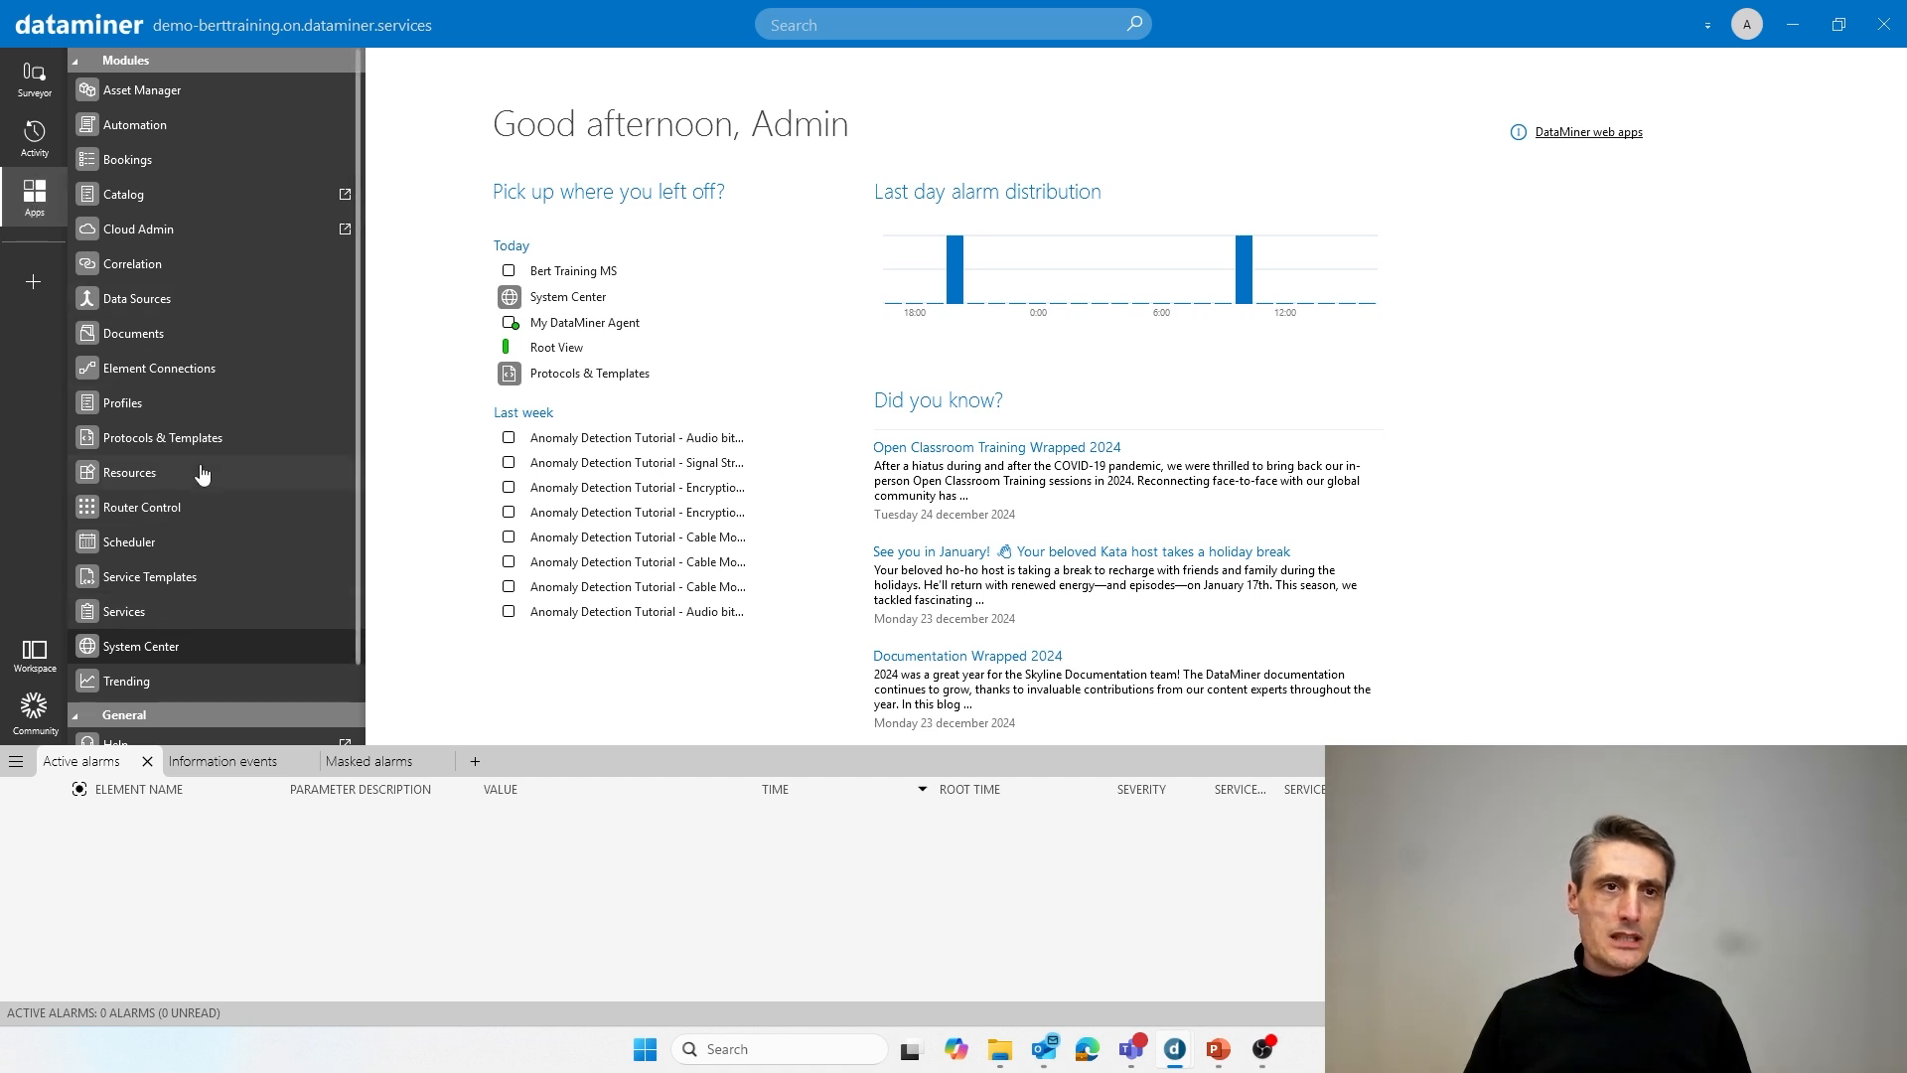
pyautogui.click(179, 447)
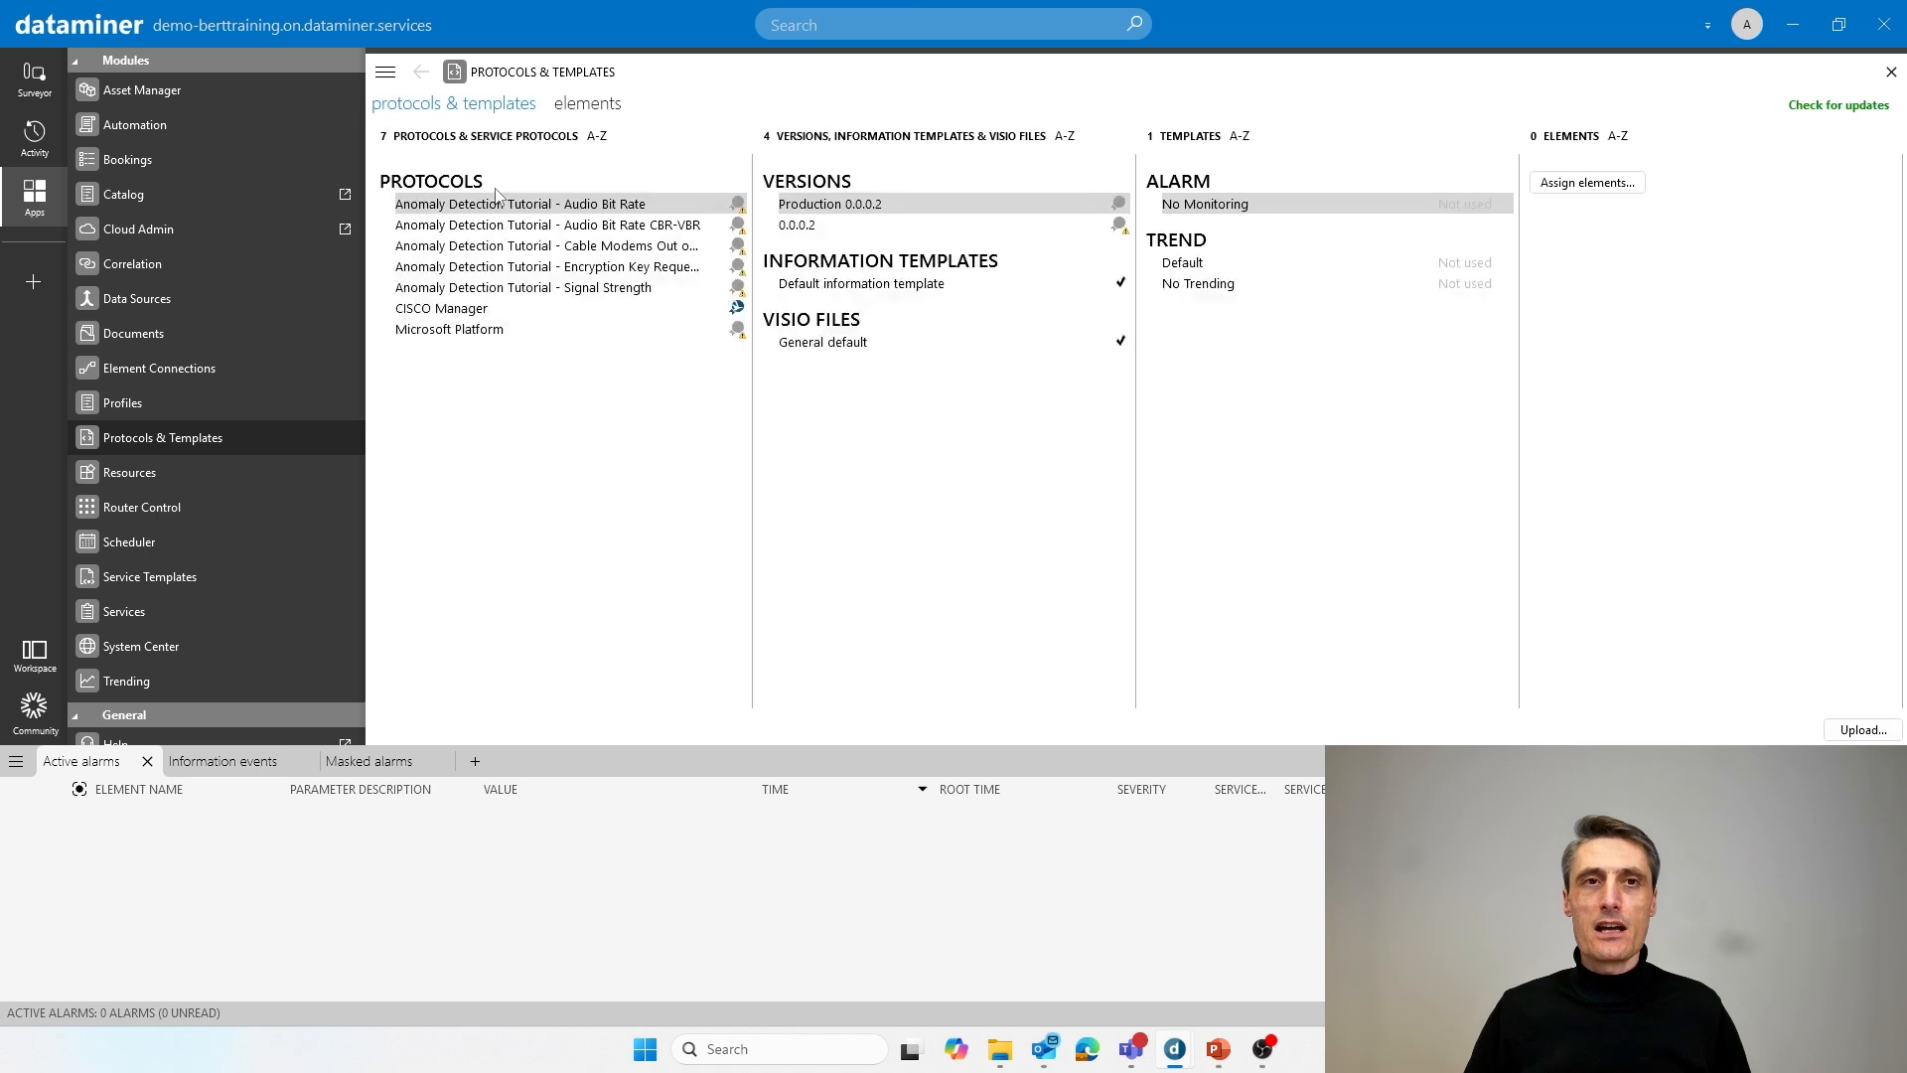
pyautogui.click(481, 334)
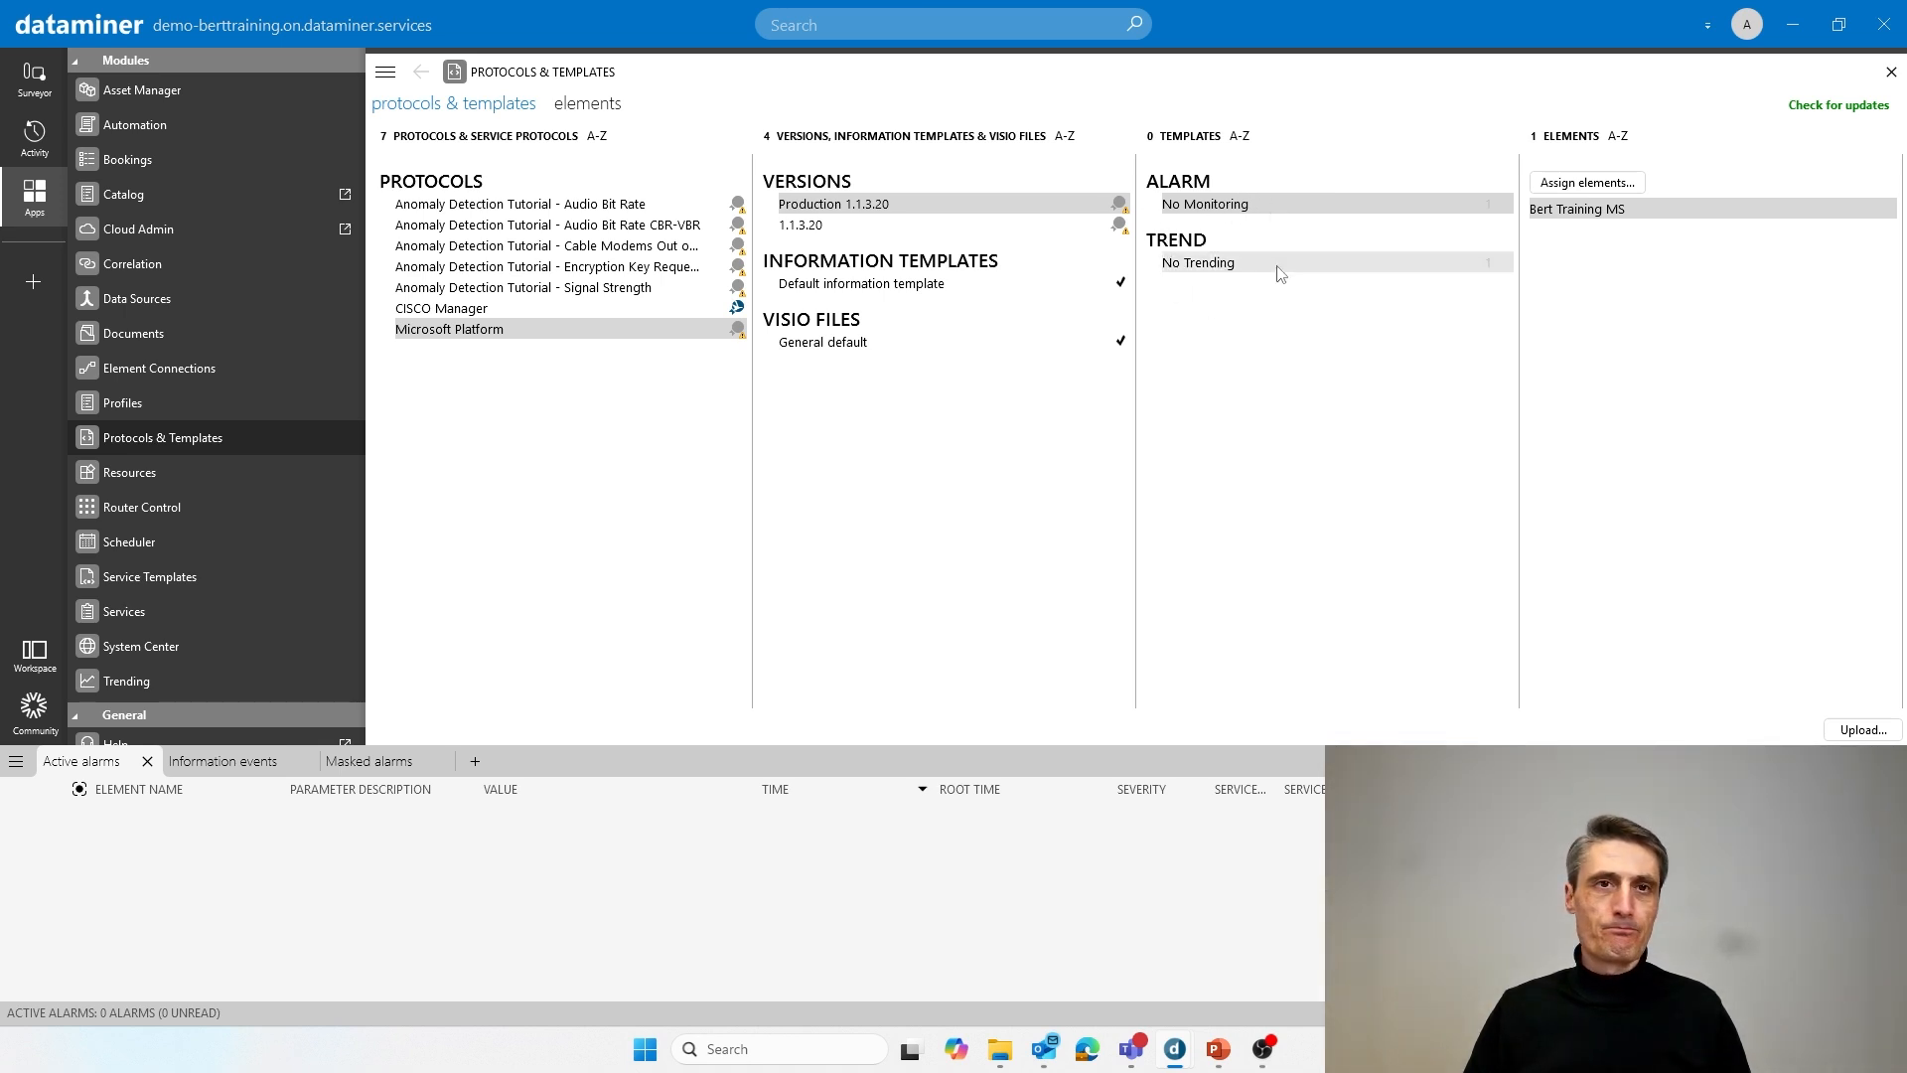
pyautogui.click(1221, 275)
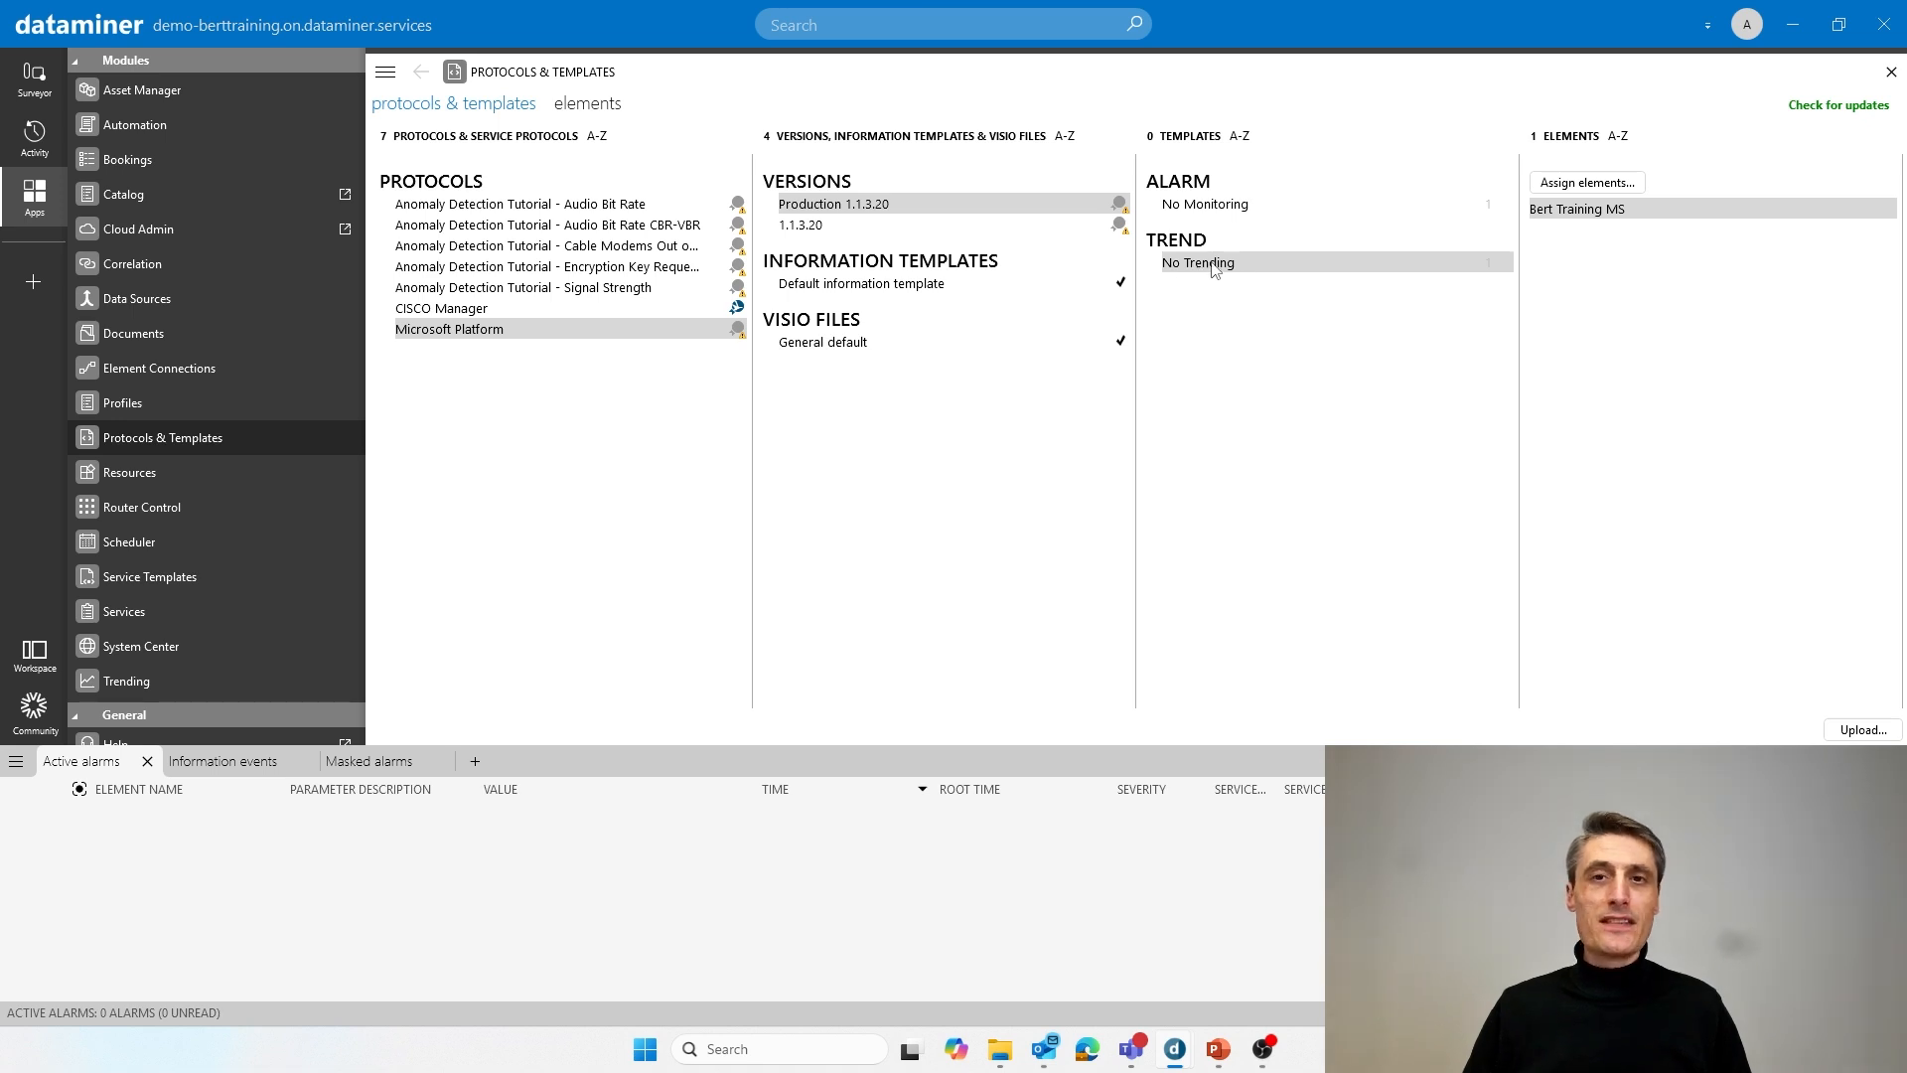
pyautogui.rightClick(1214, 272)
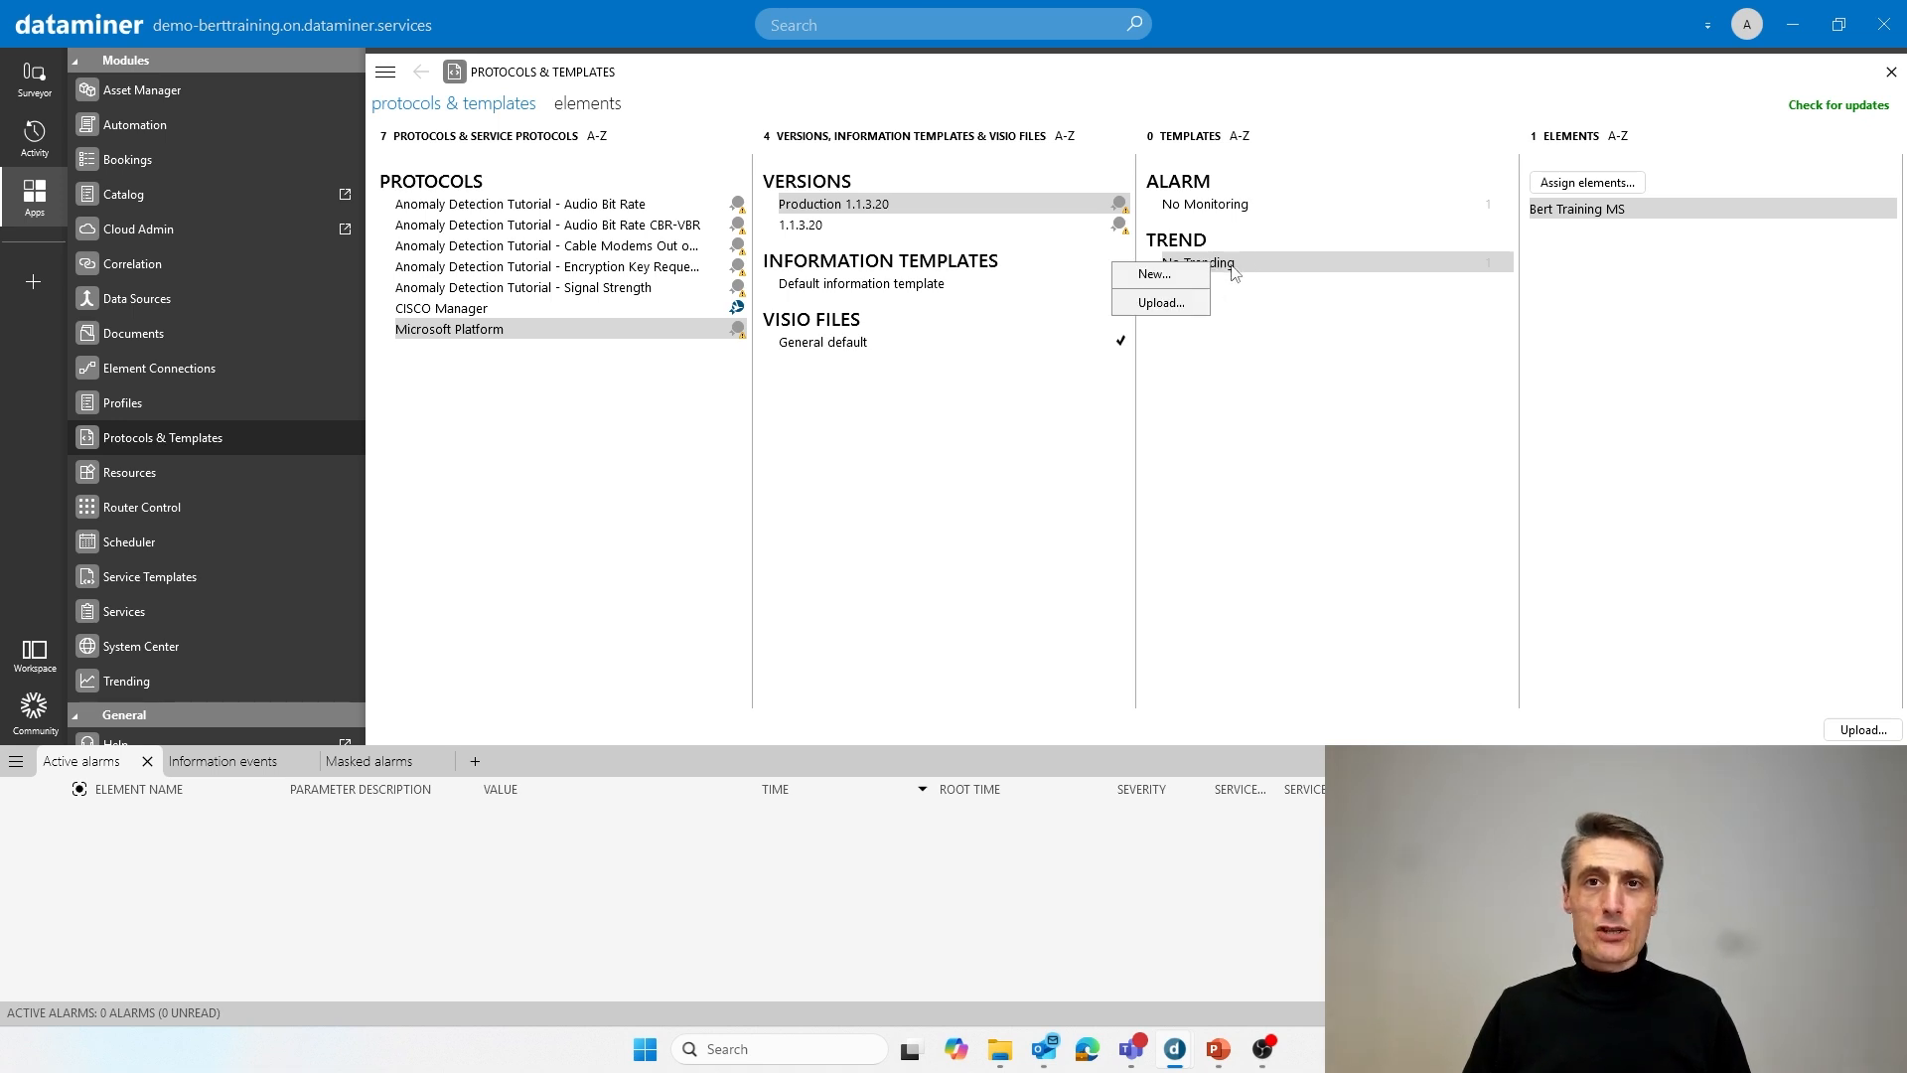
pyautogui.rightClick(1248, 284)
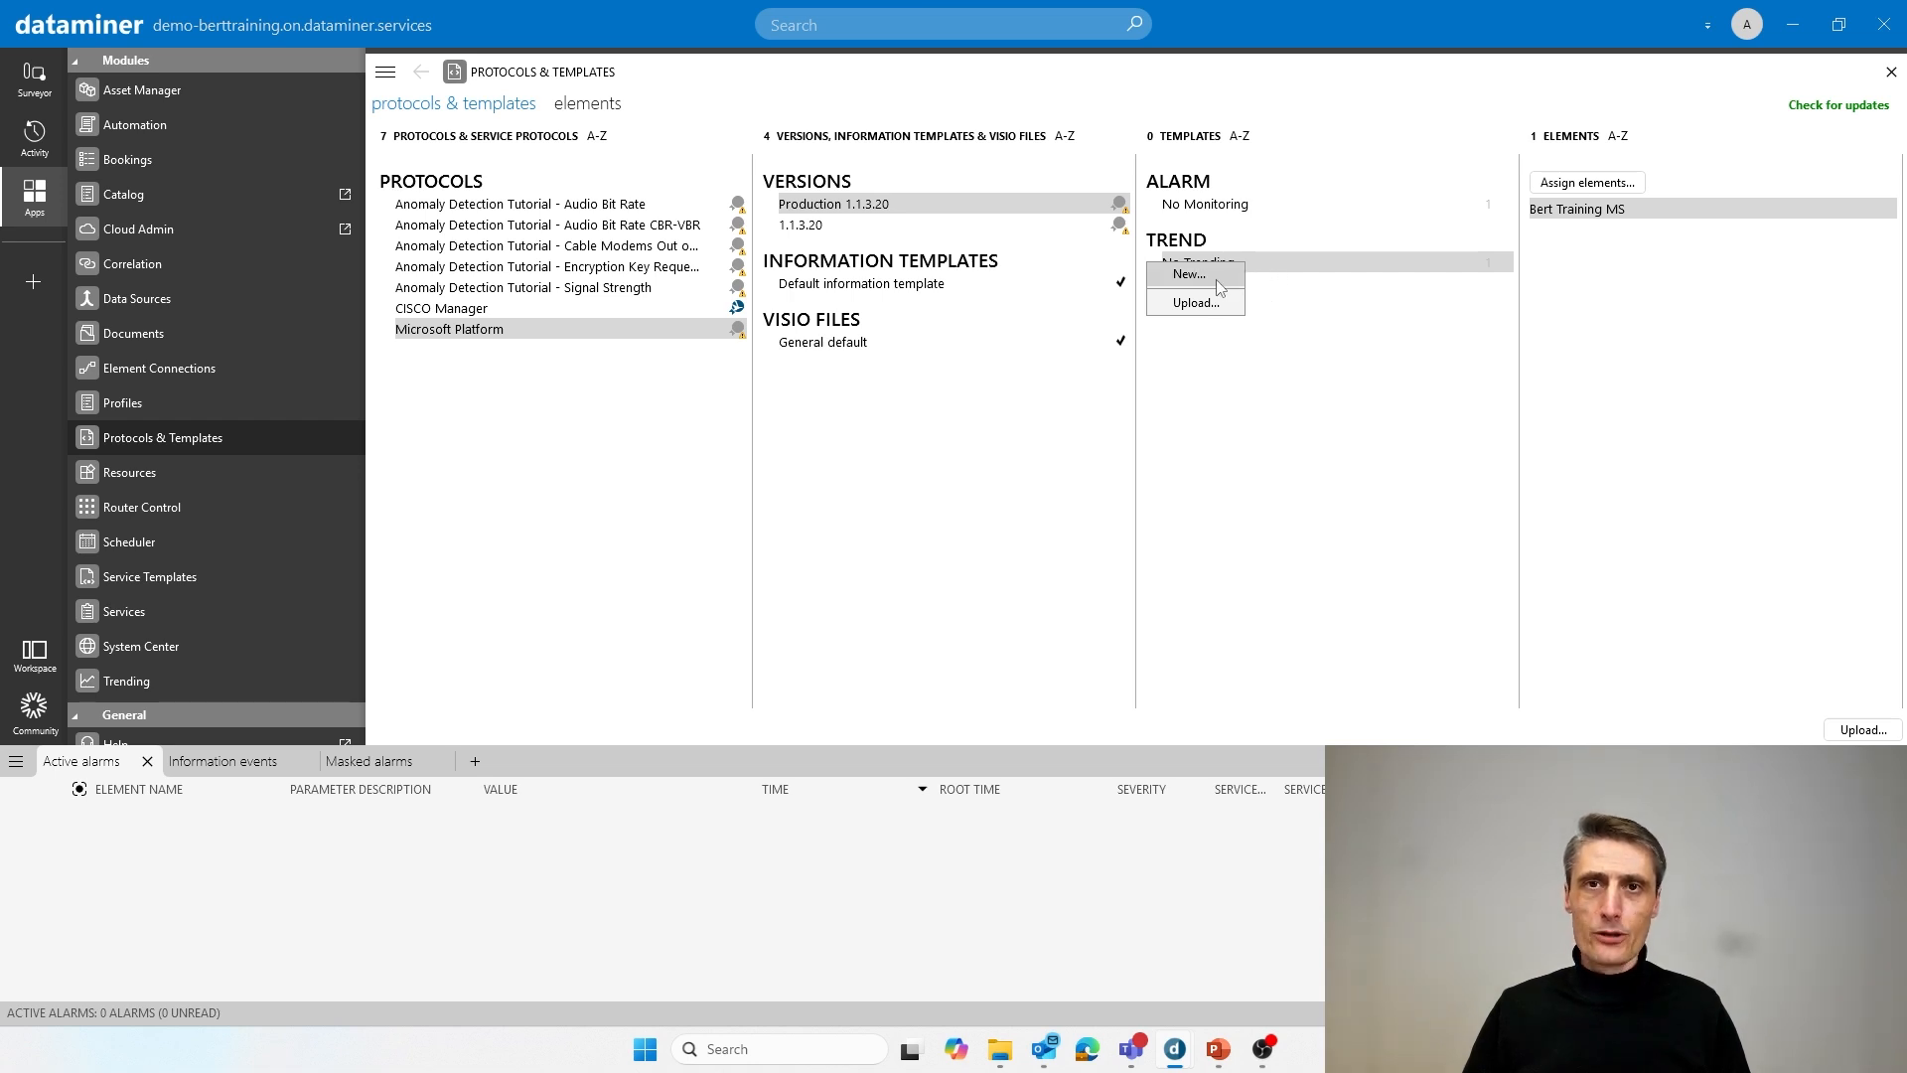
pyautogui.click(1216, 277)
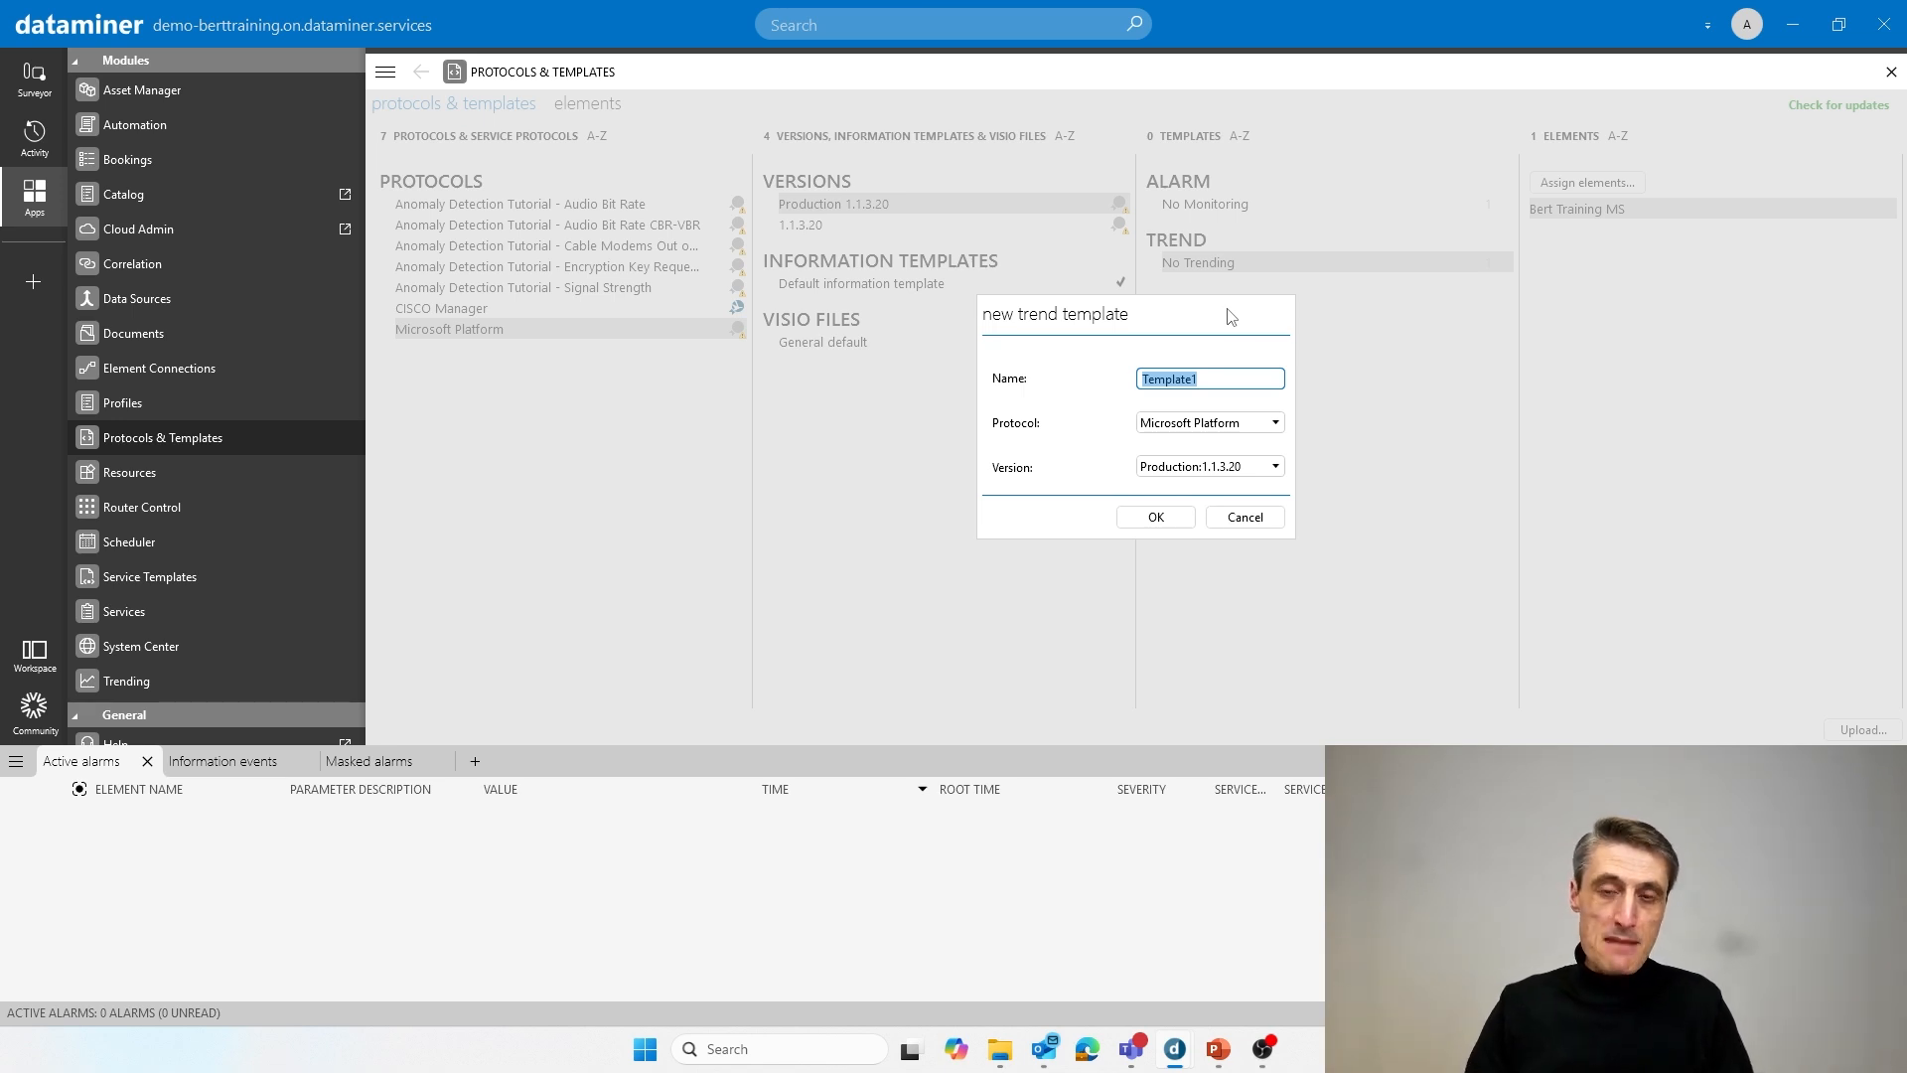
pyautogui.write('Standard')
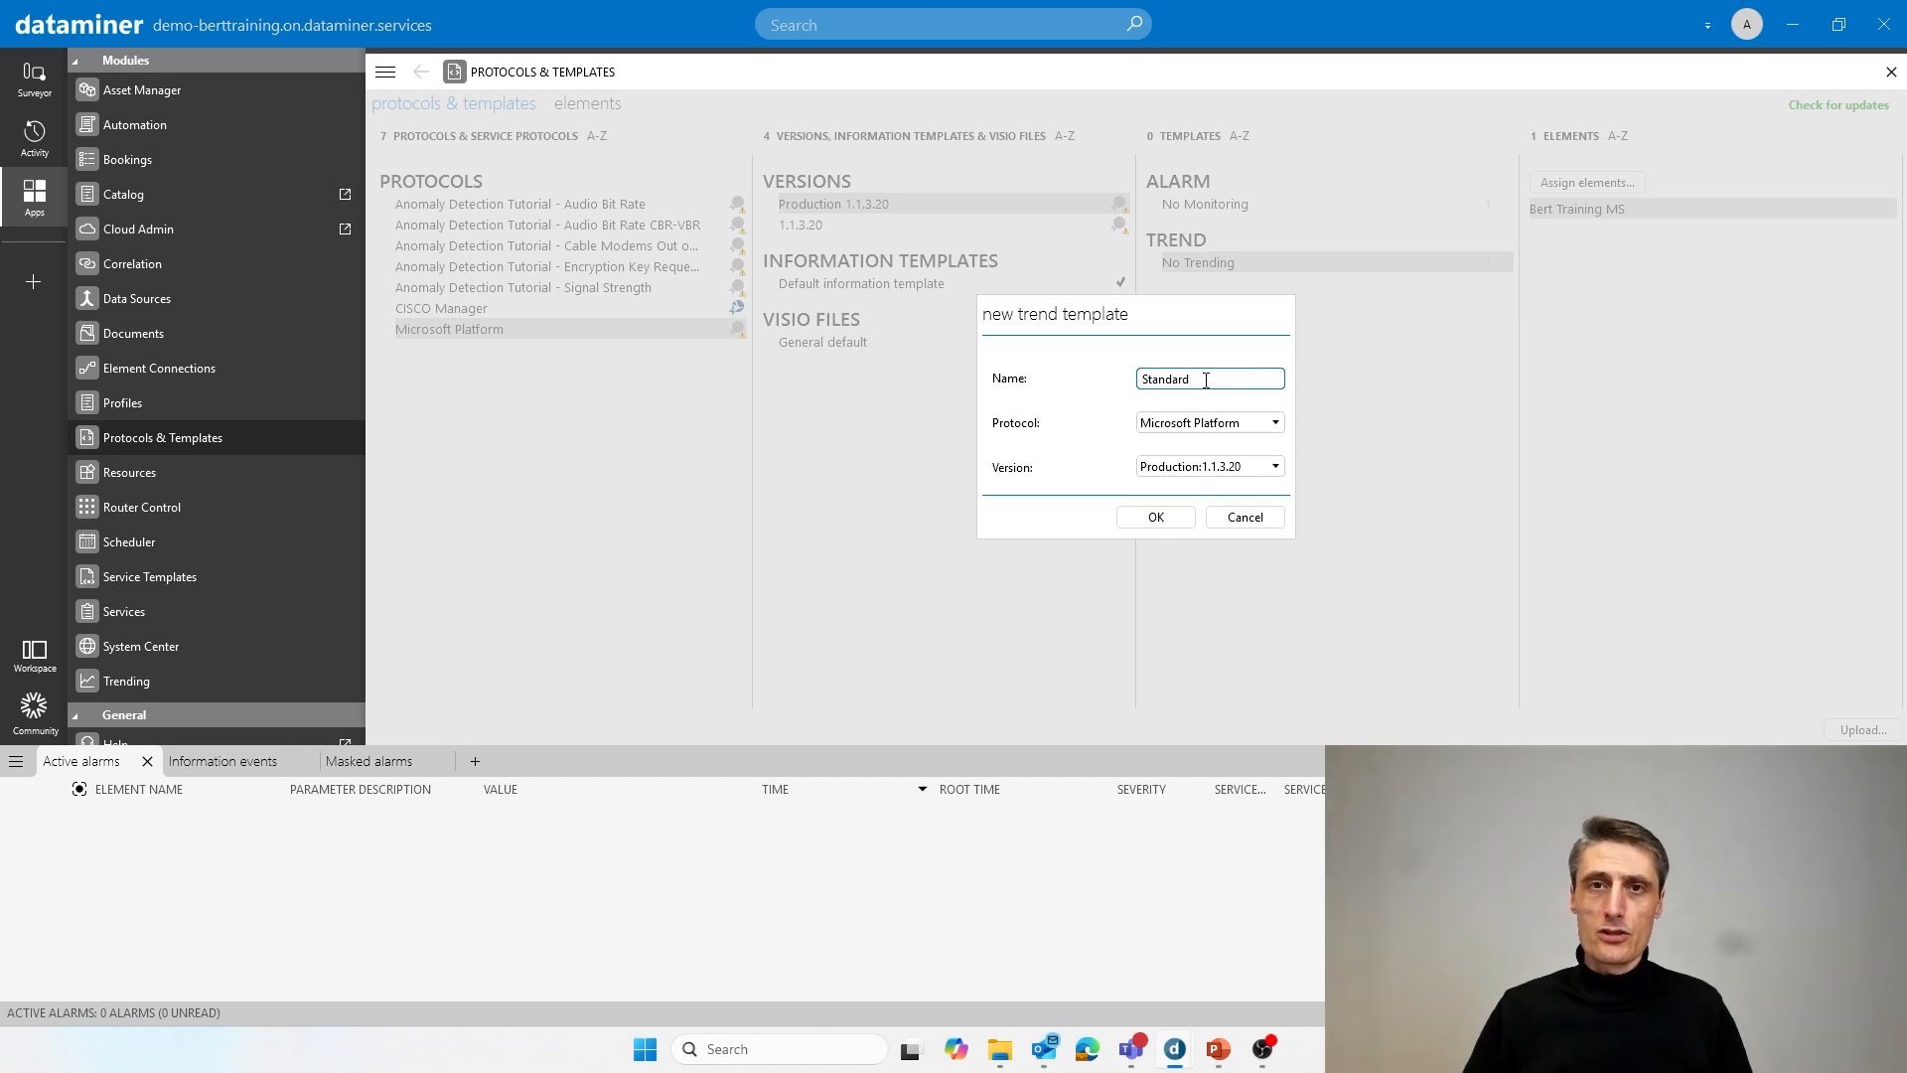
pyautogui.click(1157, 517)
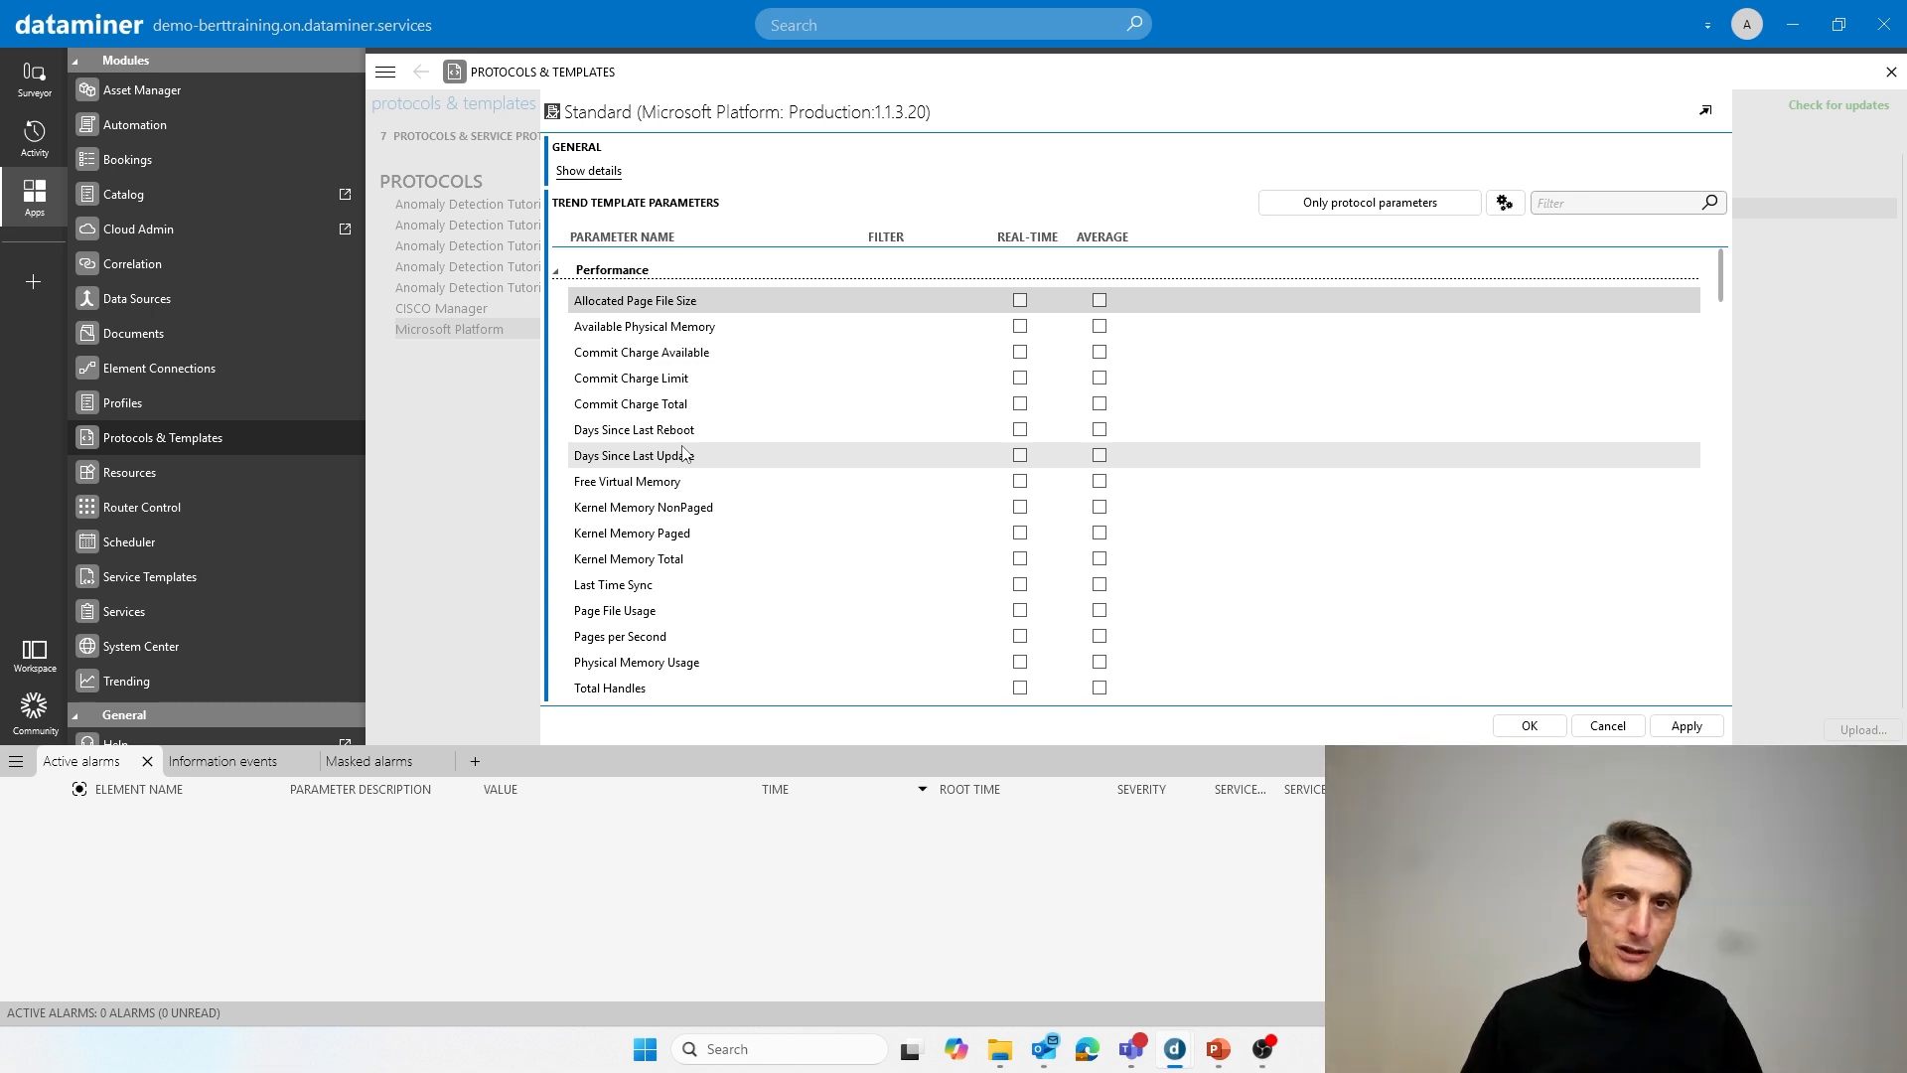
# Enable real-time and average trending for Total Processor Load test in the Standard template and save it
pyautogui.scroll(-10, 929, 438)
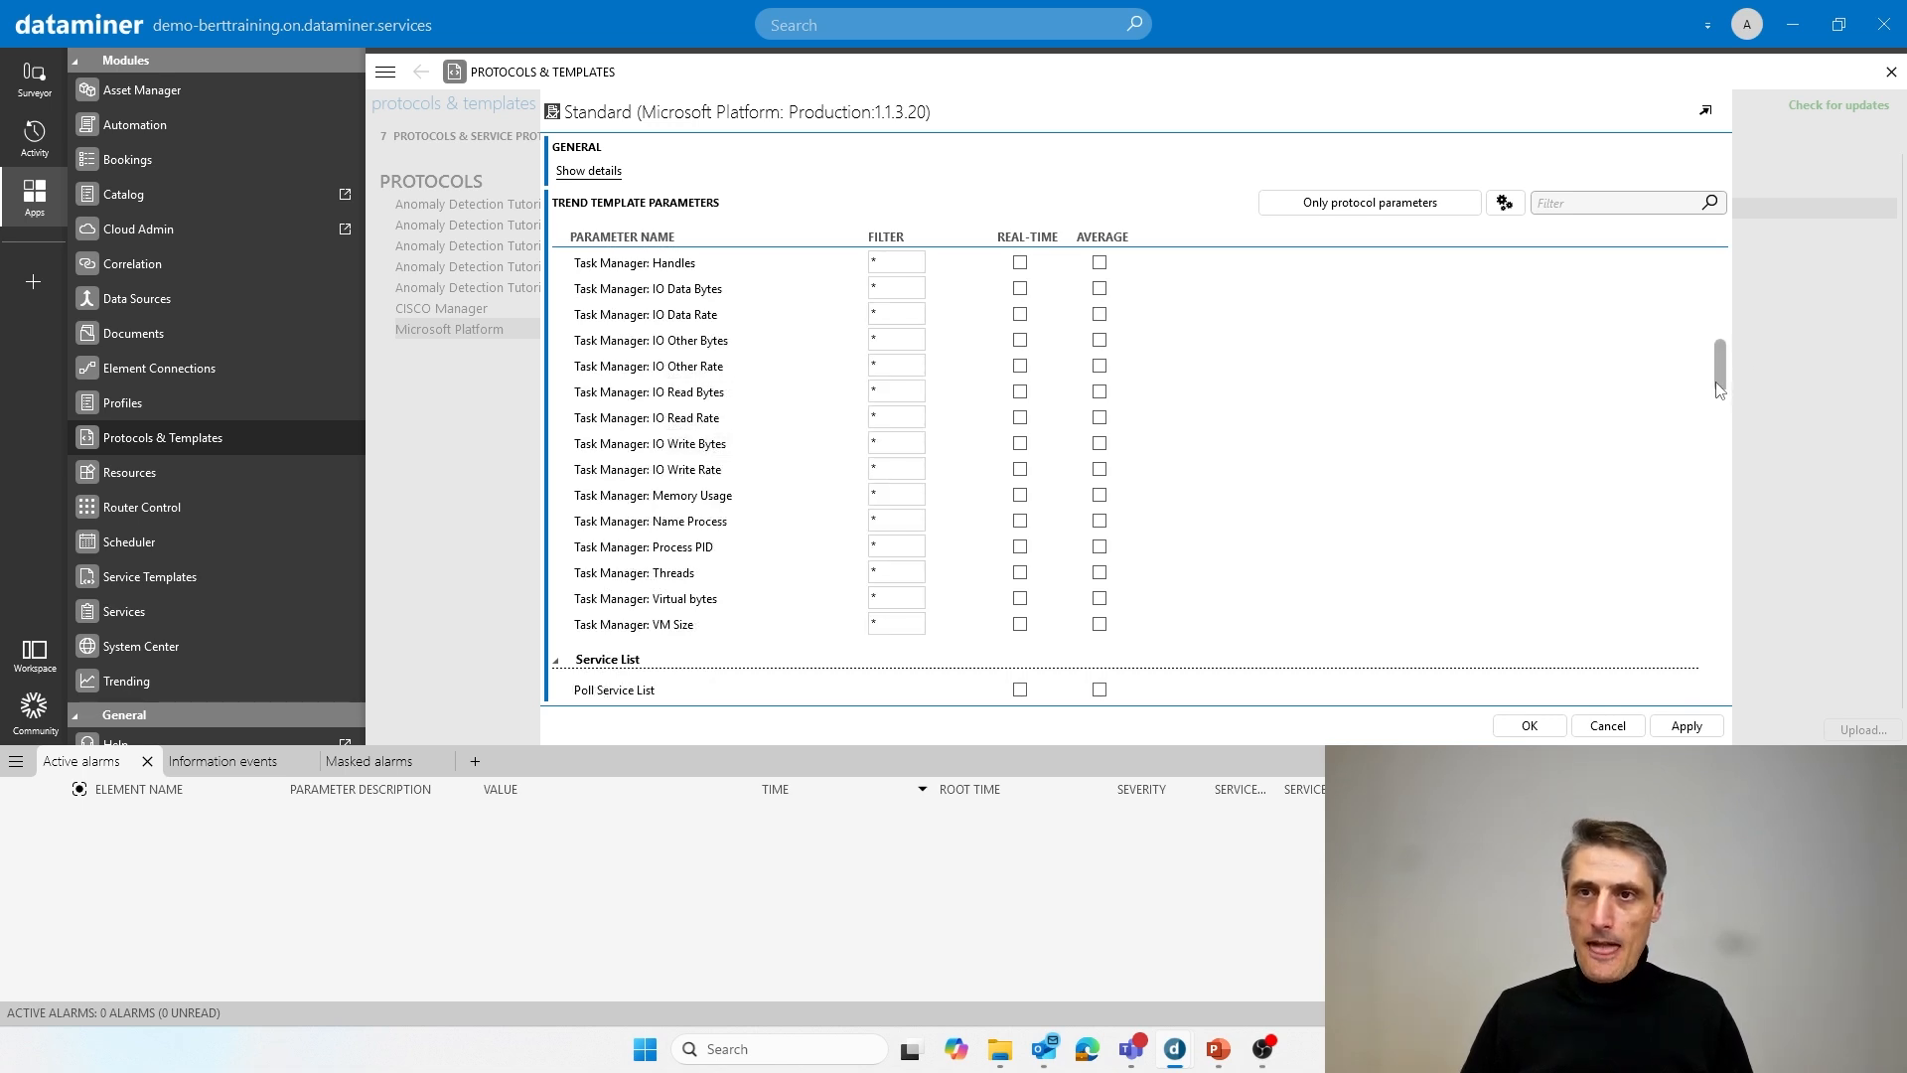
pyautogui.moveTo(1722, 386); pyautogui.dragTo(1724, 339)
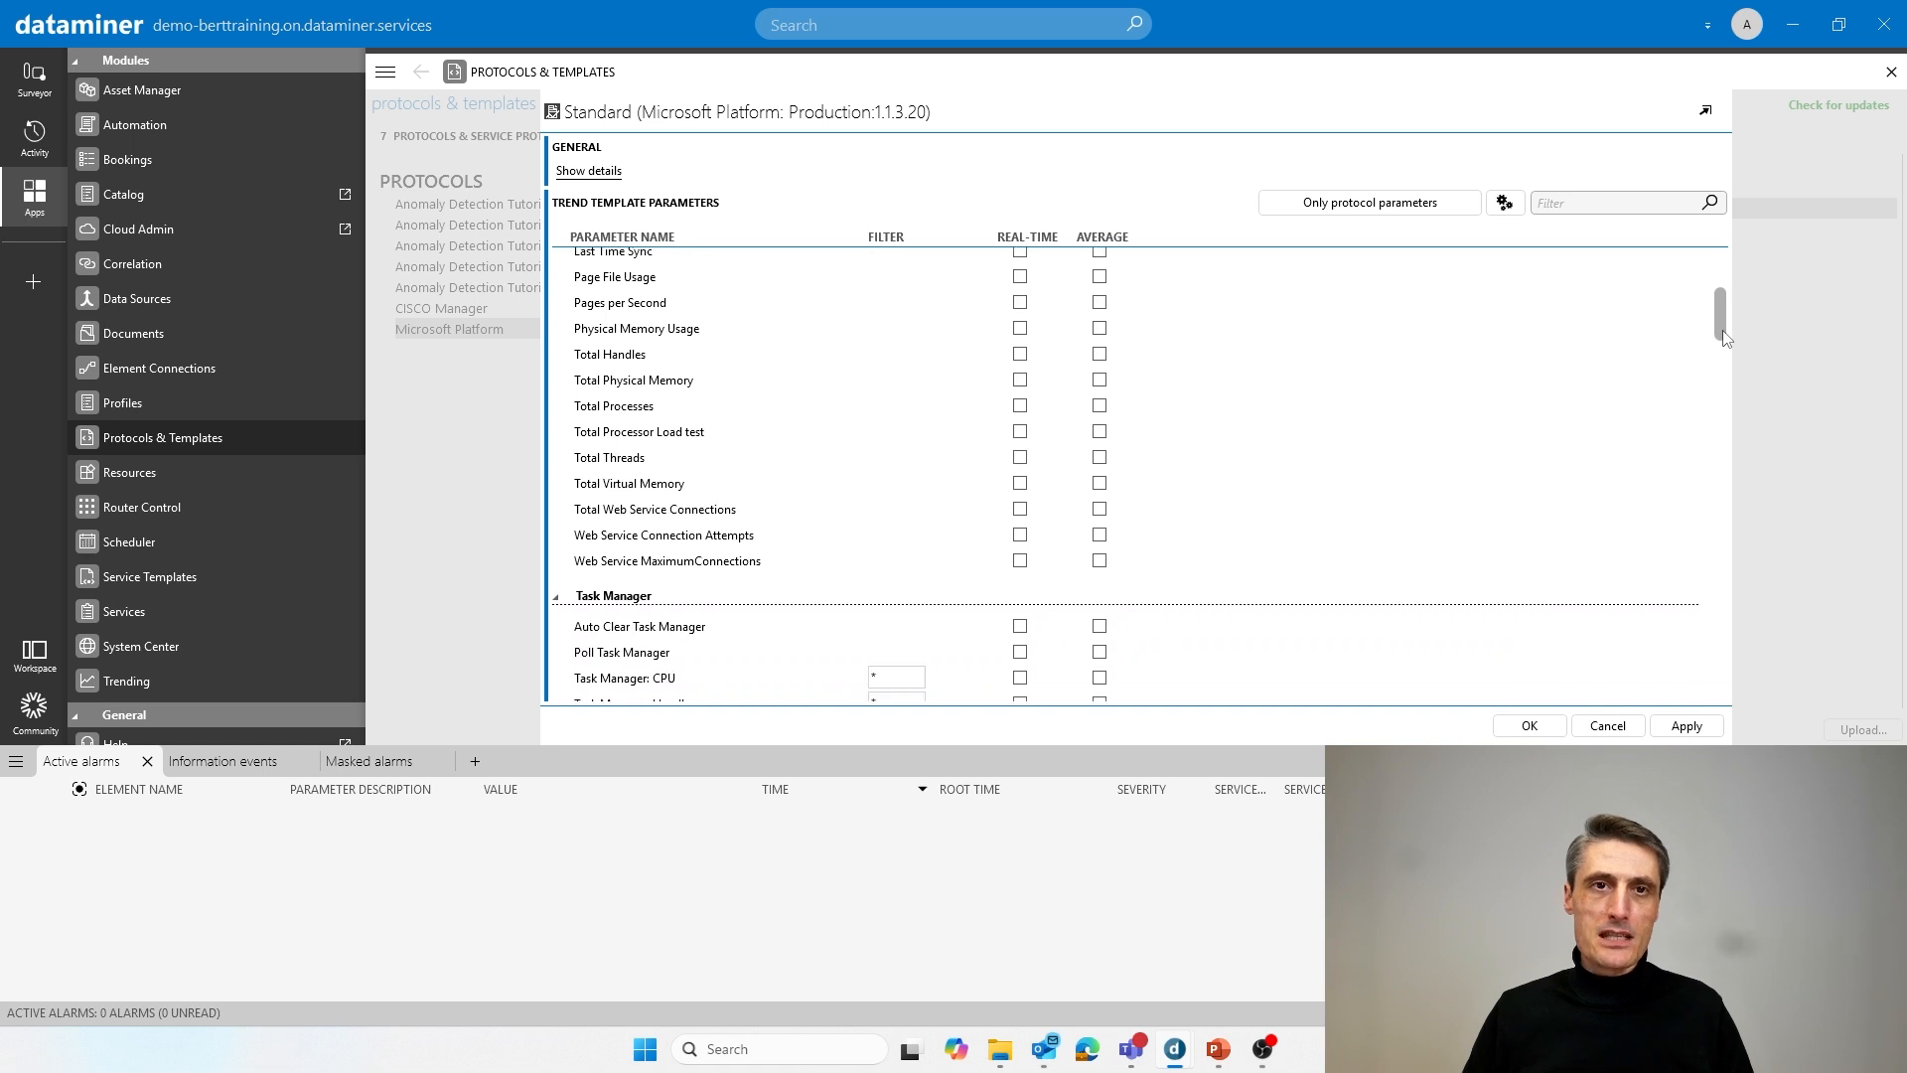
pyautogui.click(616, 440)
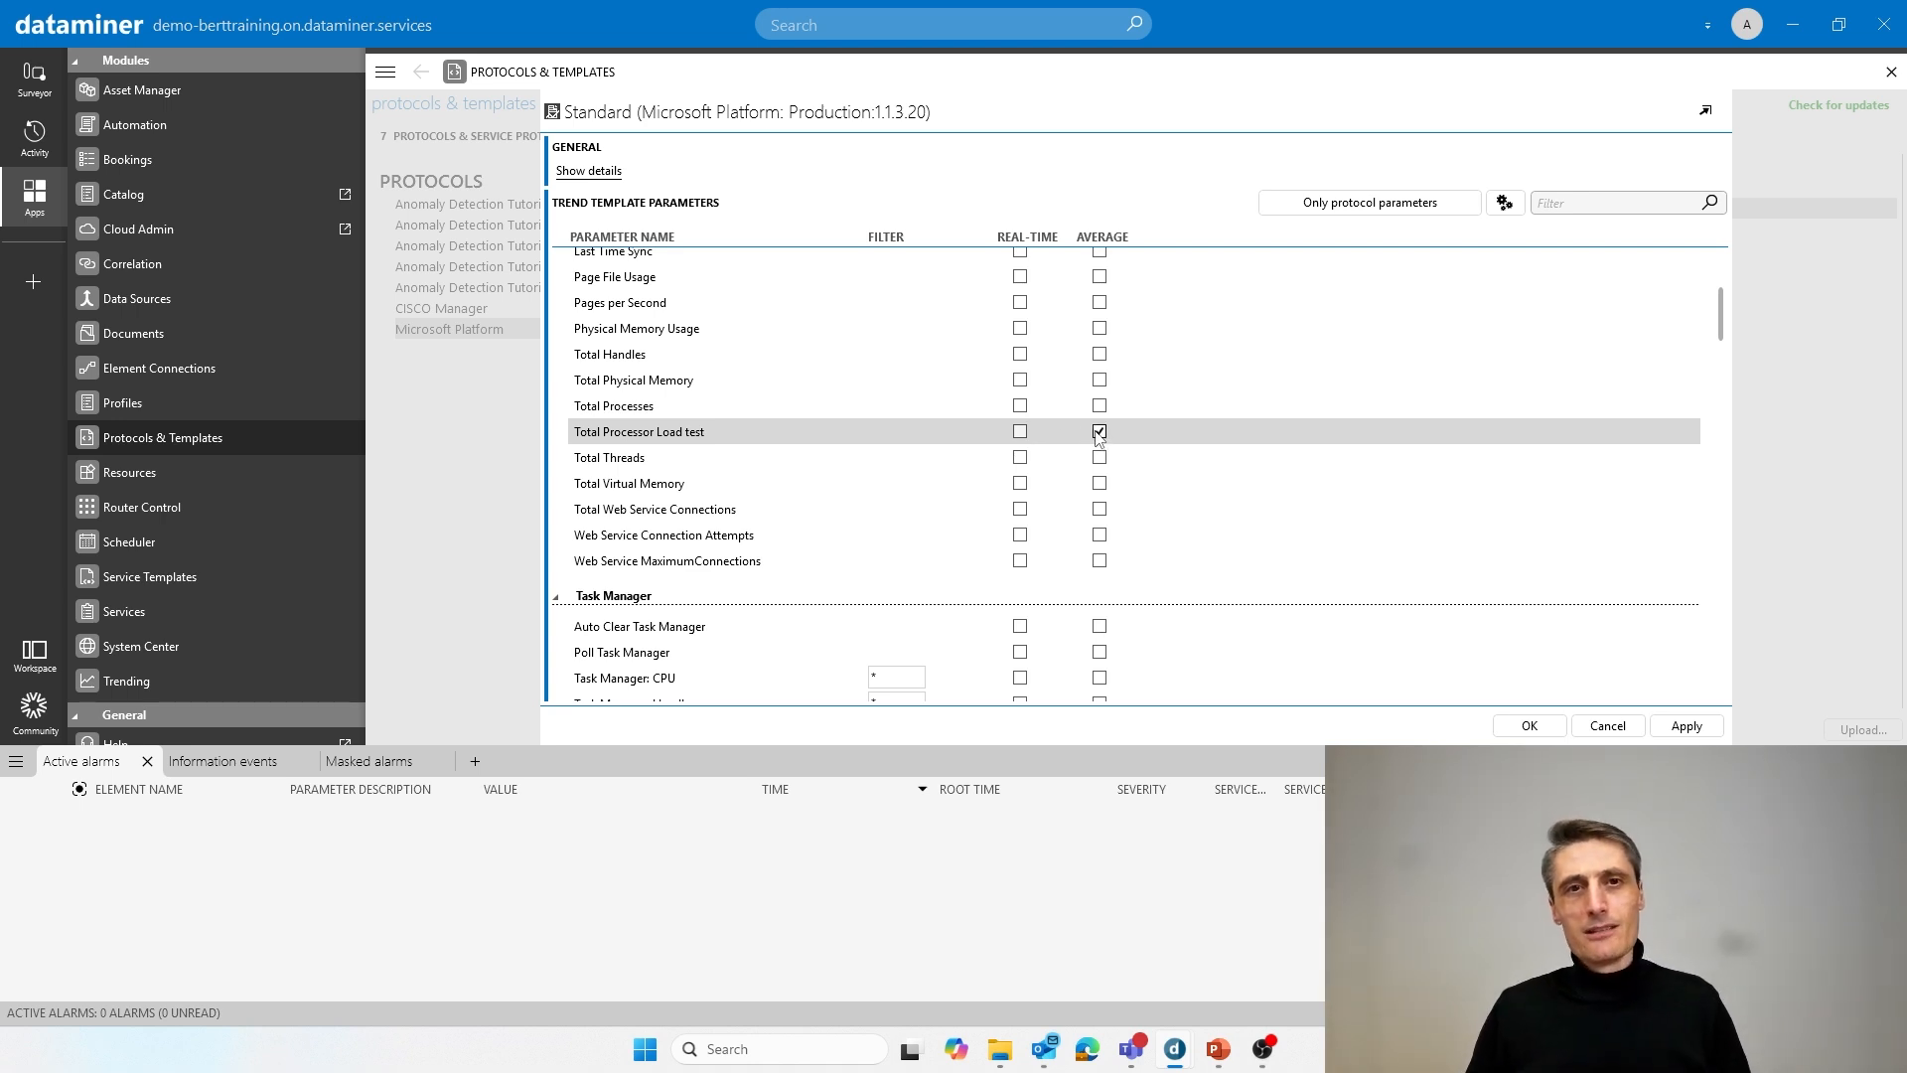
pyautogui.click(1023, 435)
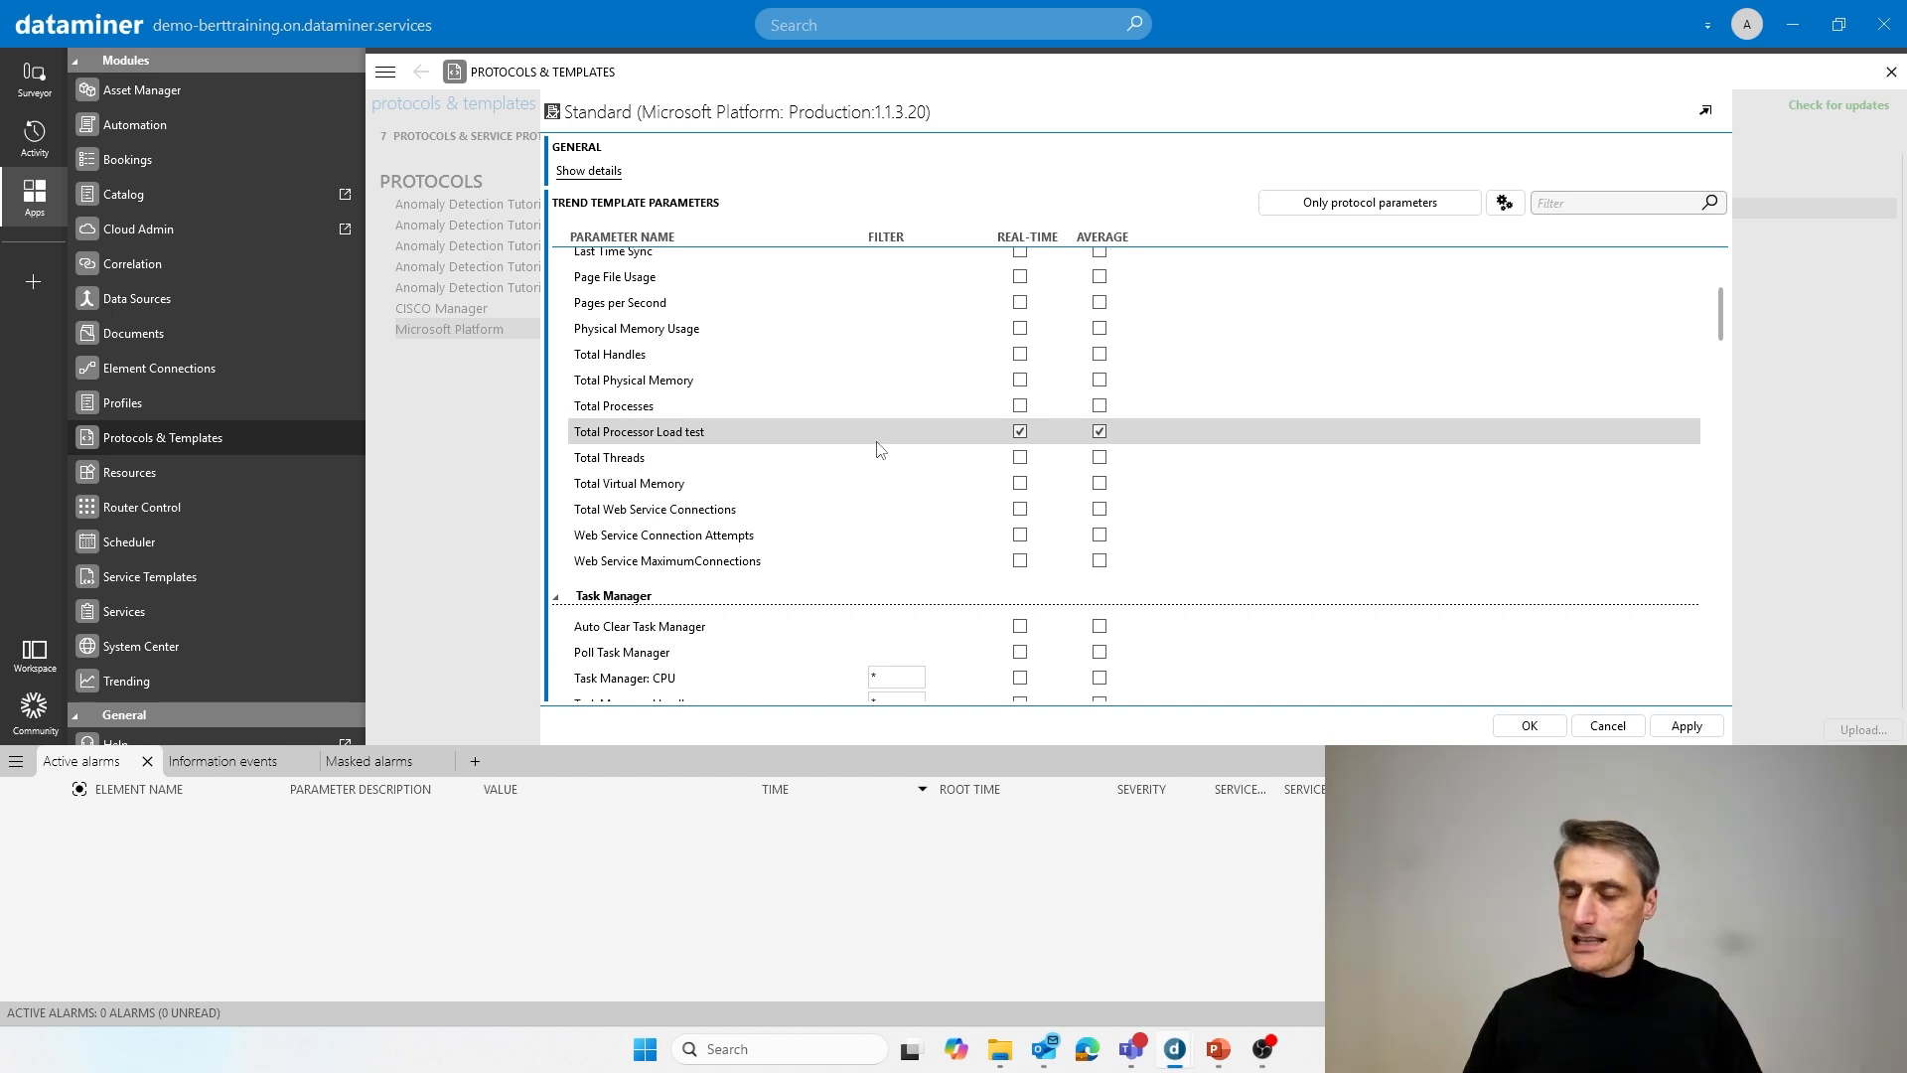
pyautogui.click(1531, 726)
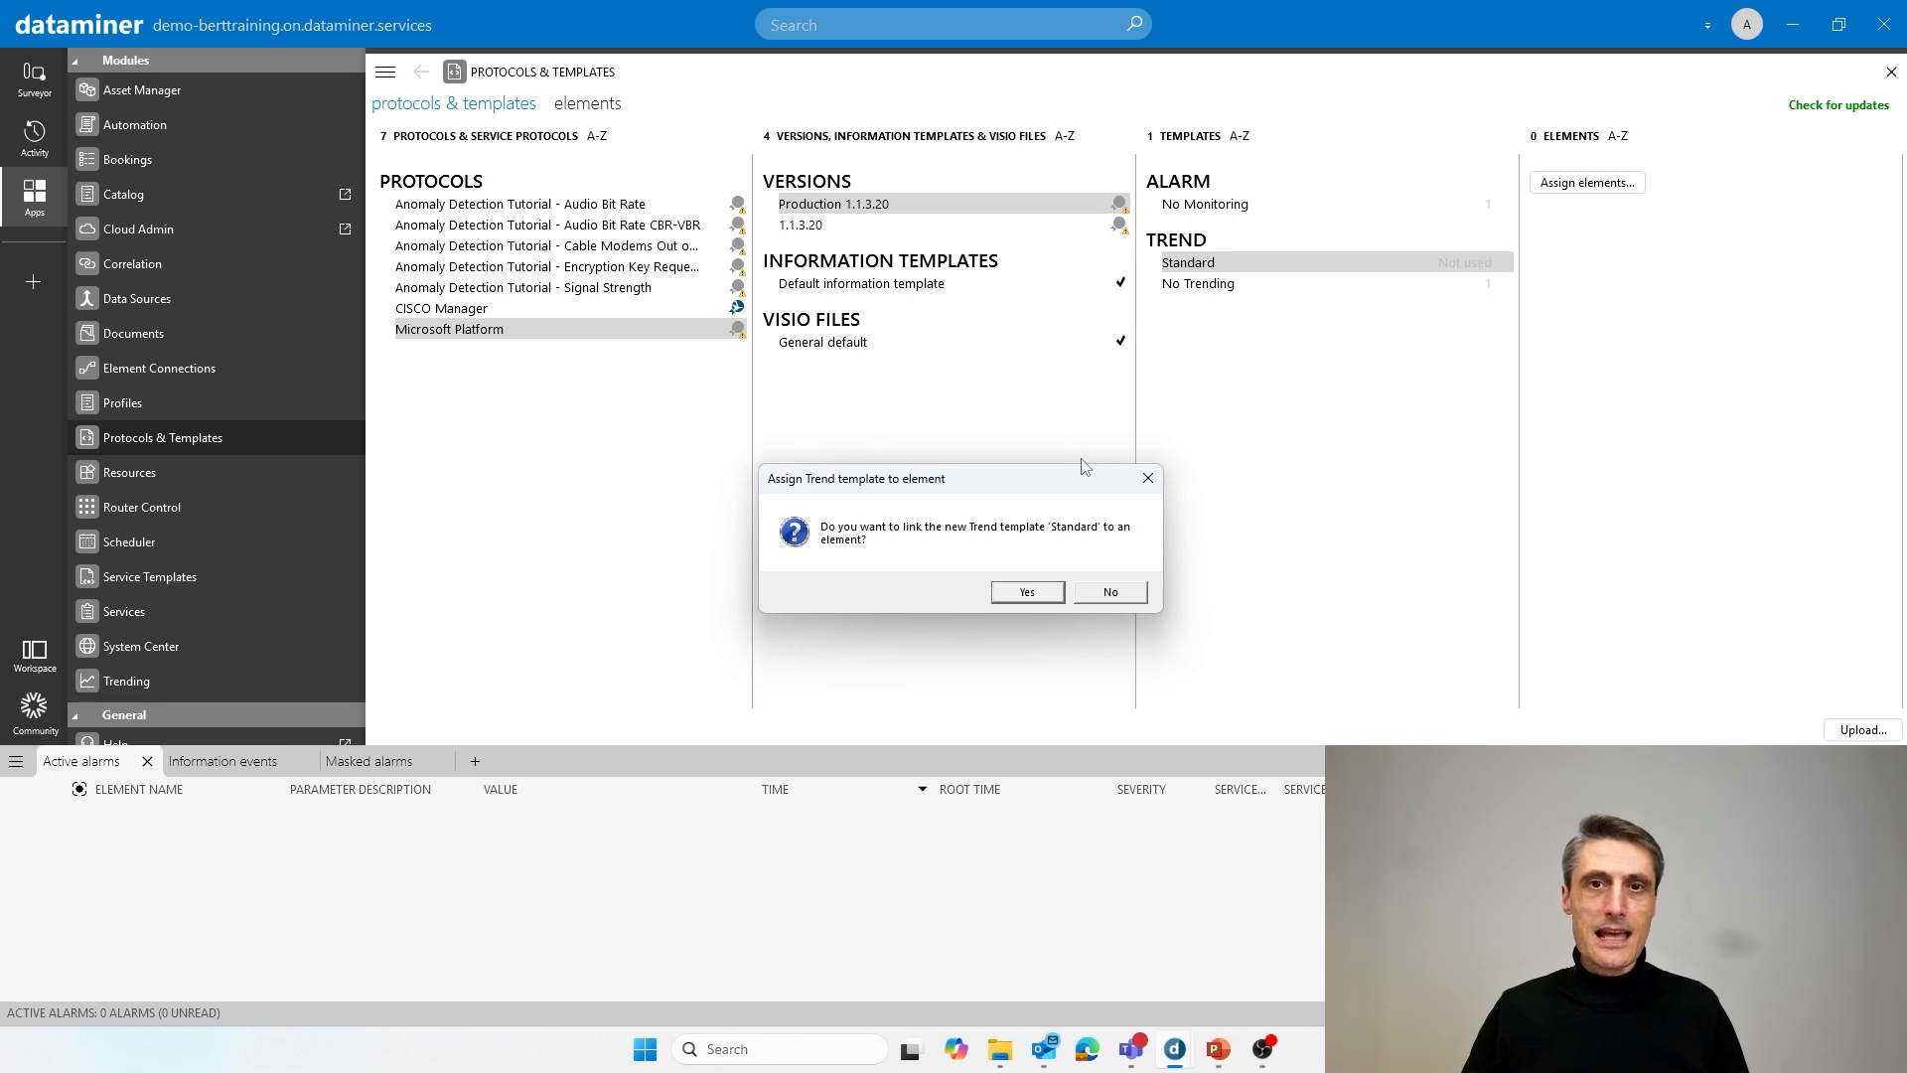
# Assign the new Standard trend template to the Training MS element
pyautogui.click(1028, 592)
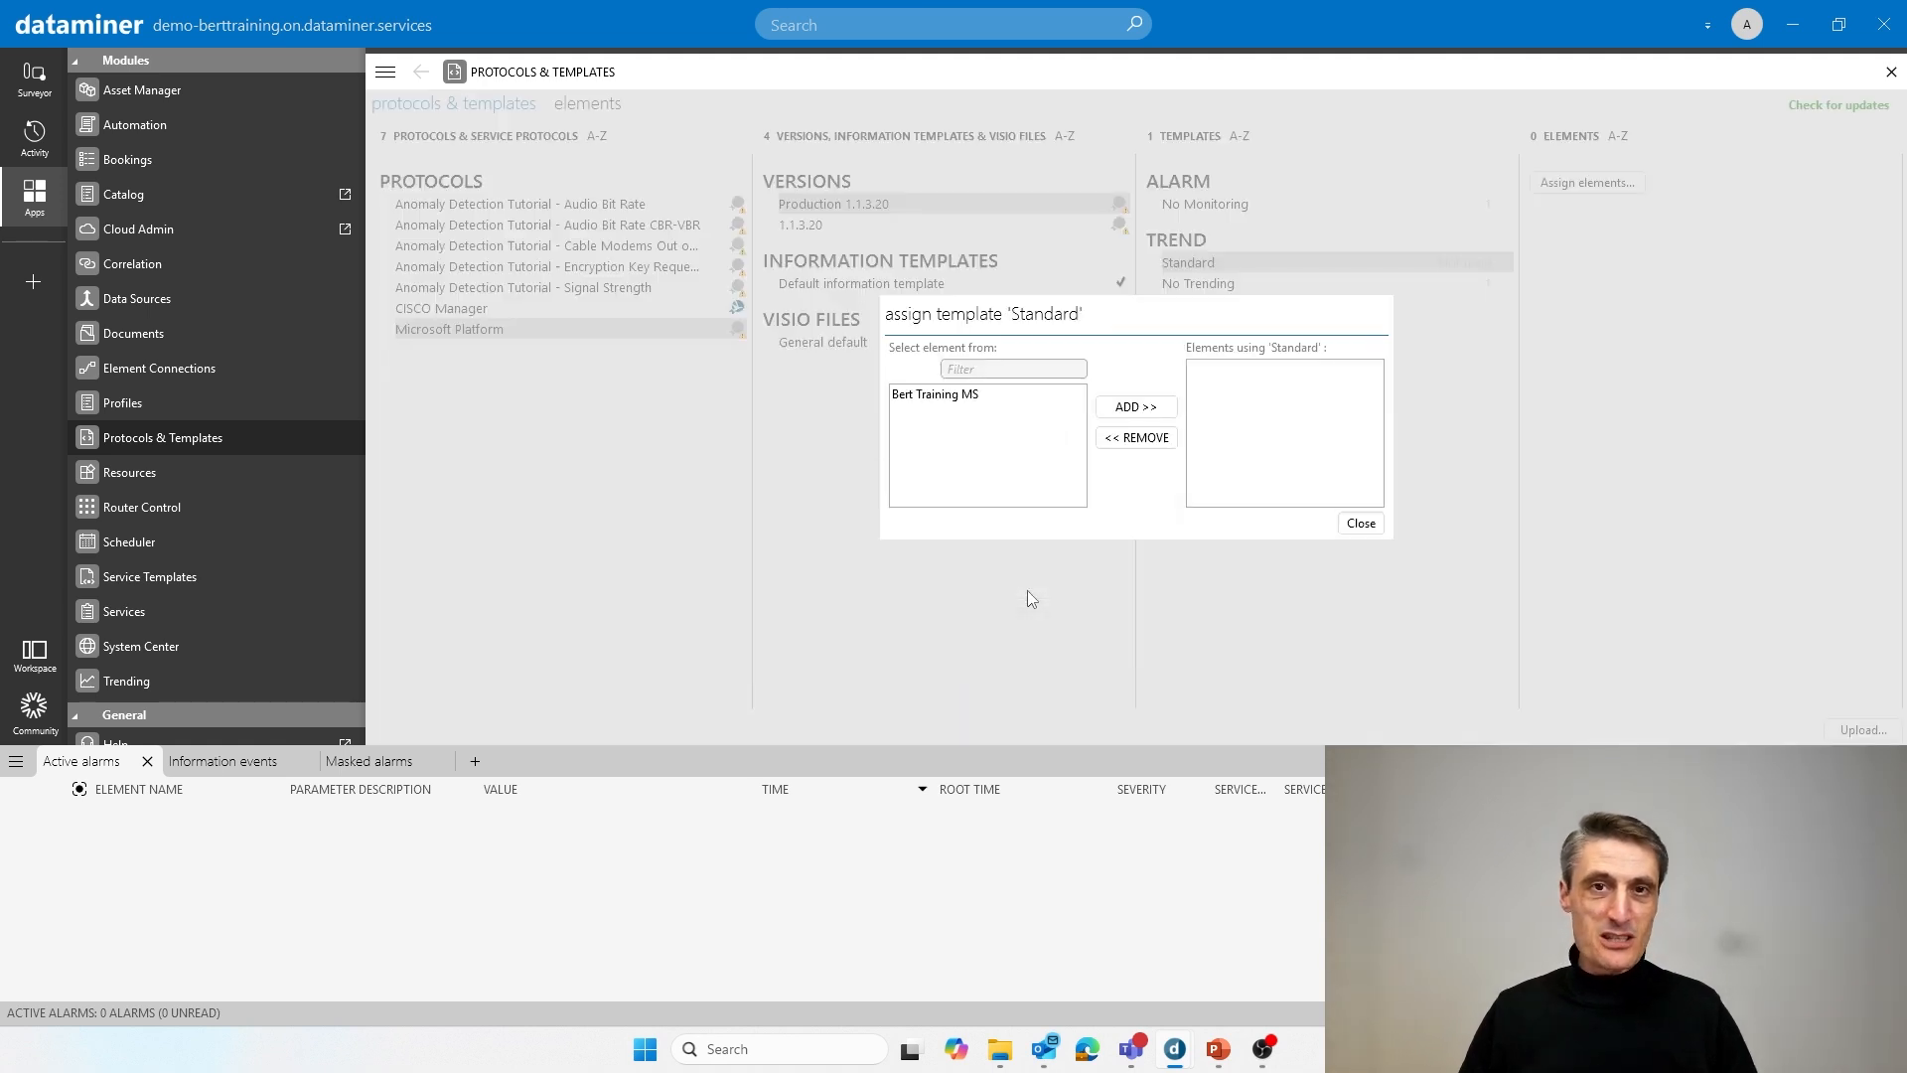
pyautogui.click(935, 395)
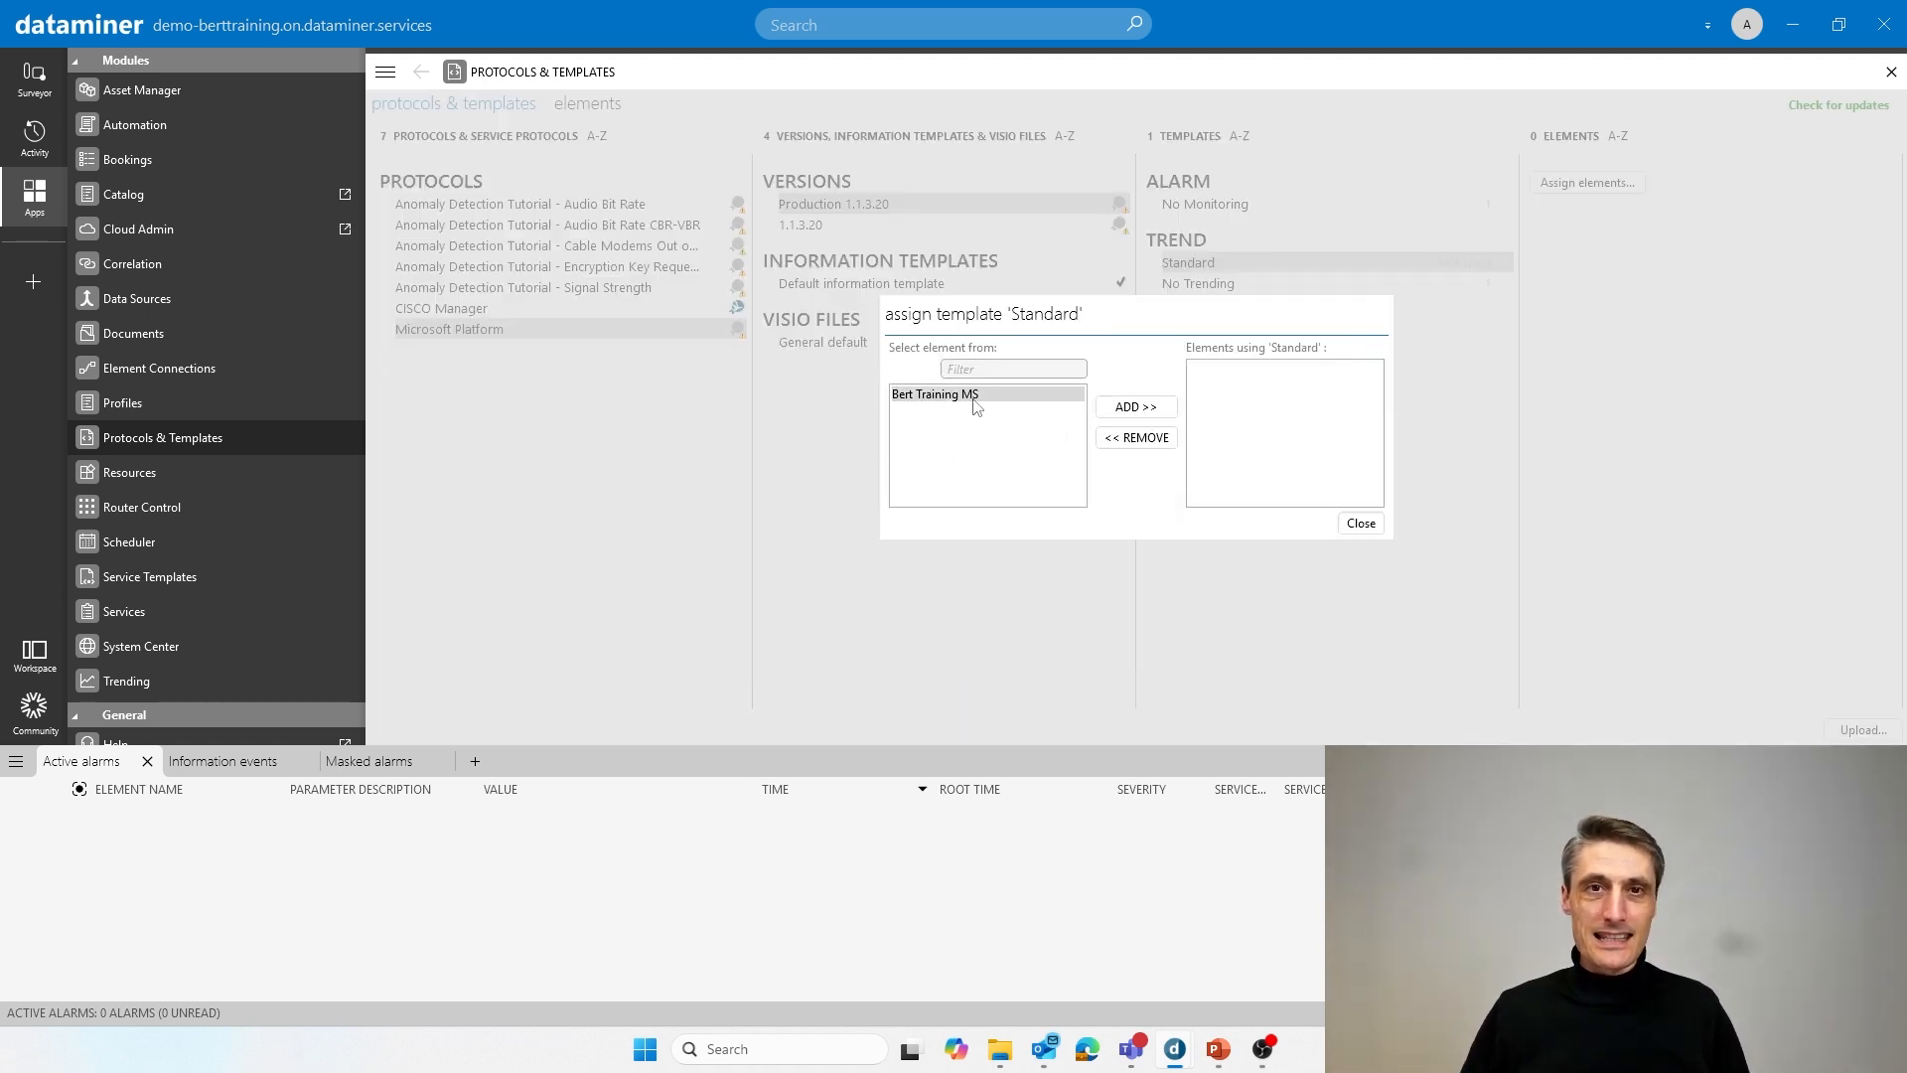
pyautogui.click(1148, 413)
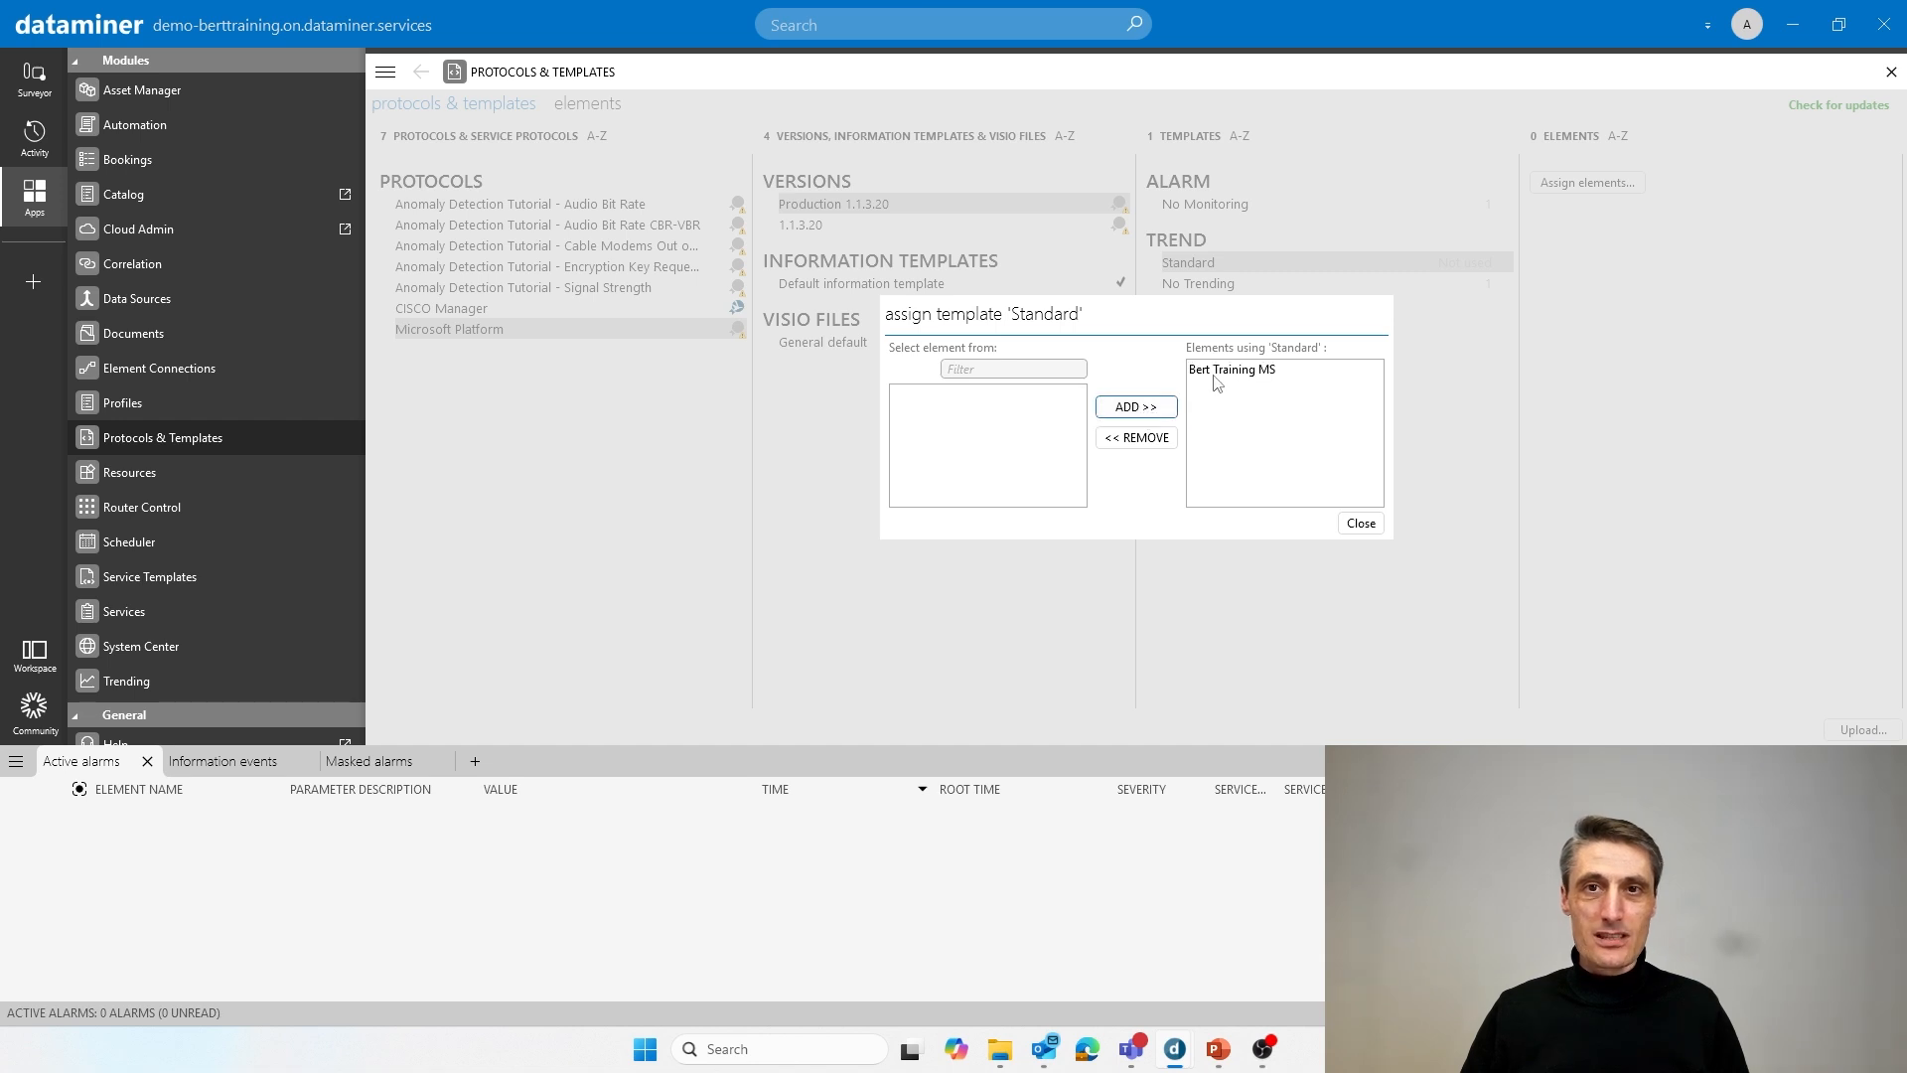
pyautogui.click(1362, 524)
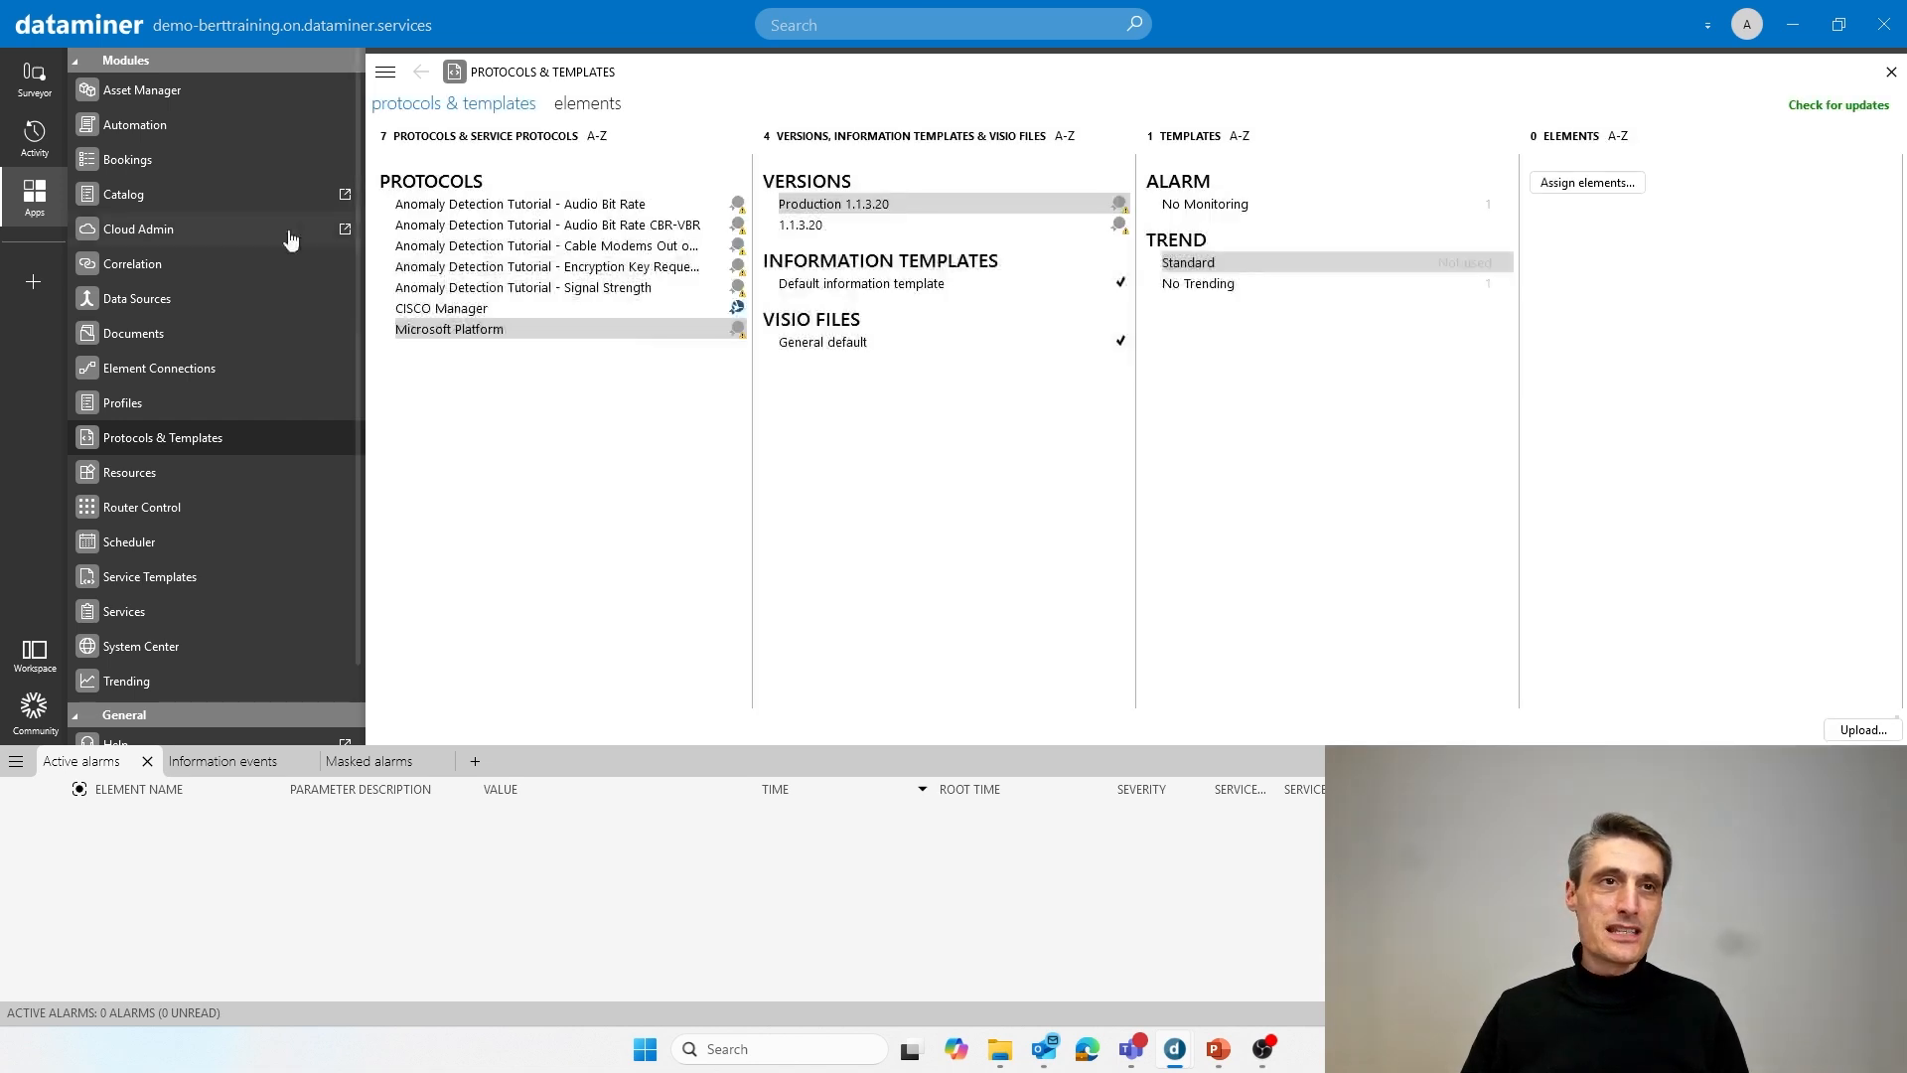
# Open the Training MS element in a new card and display the trend graph of Total Processor Load test
pyautogui.click(43, 96)
pyautogui.rightClick(181, 139)
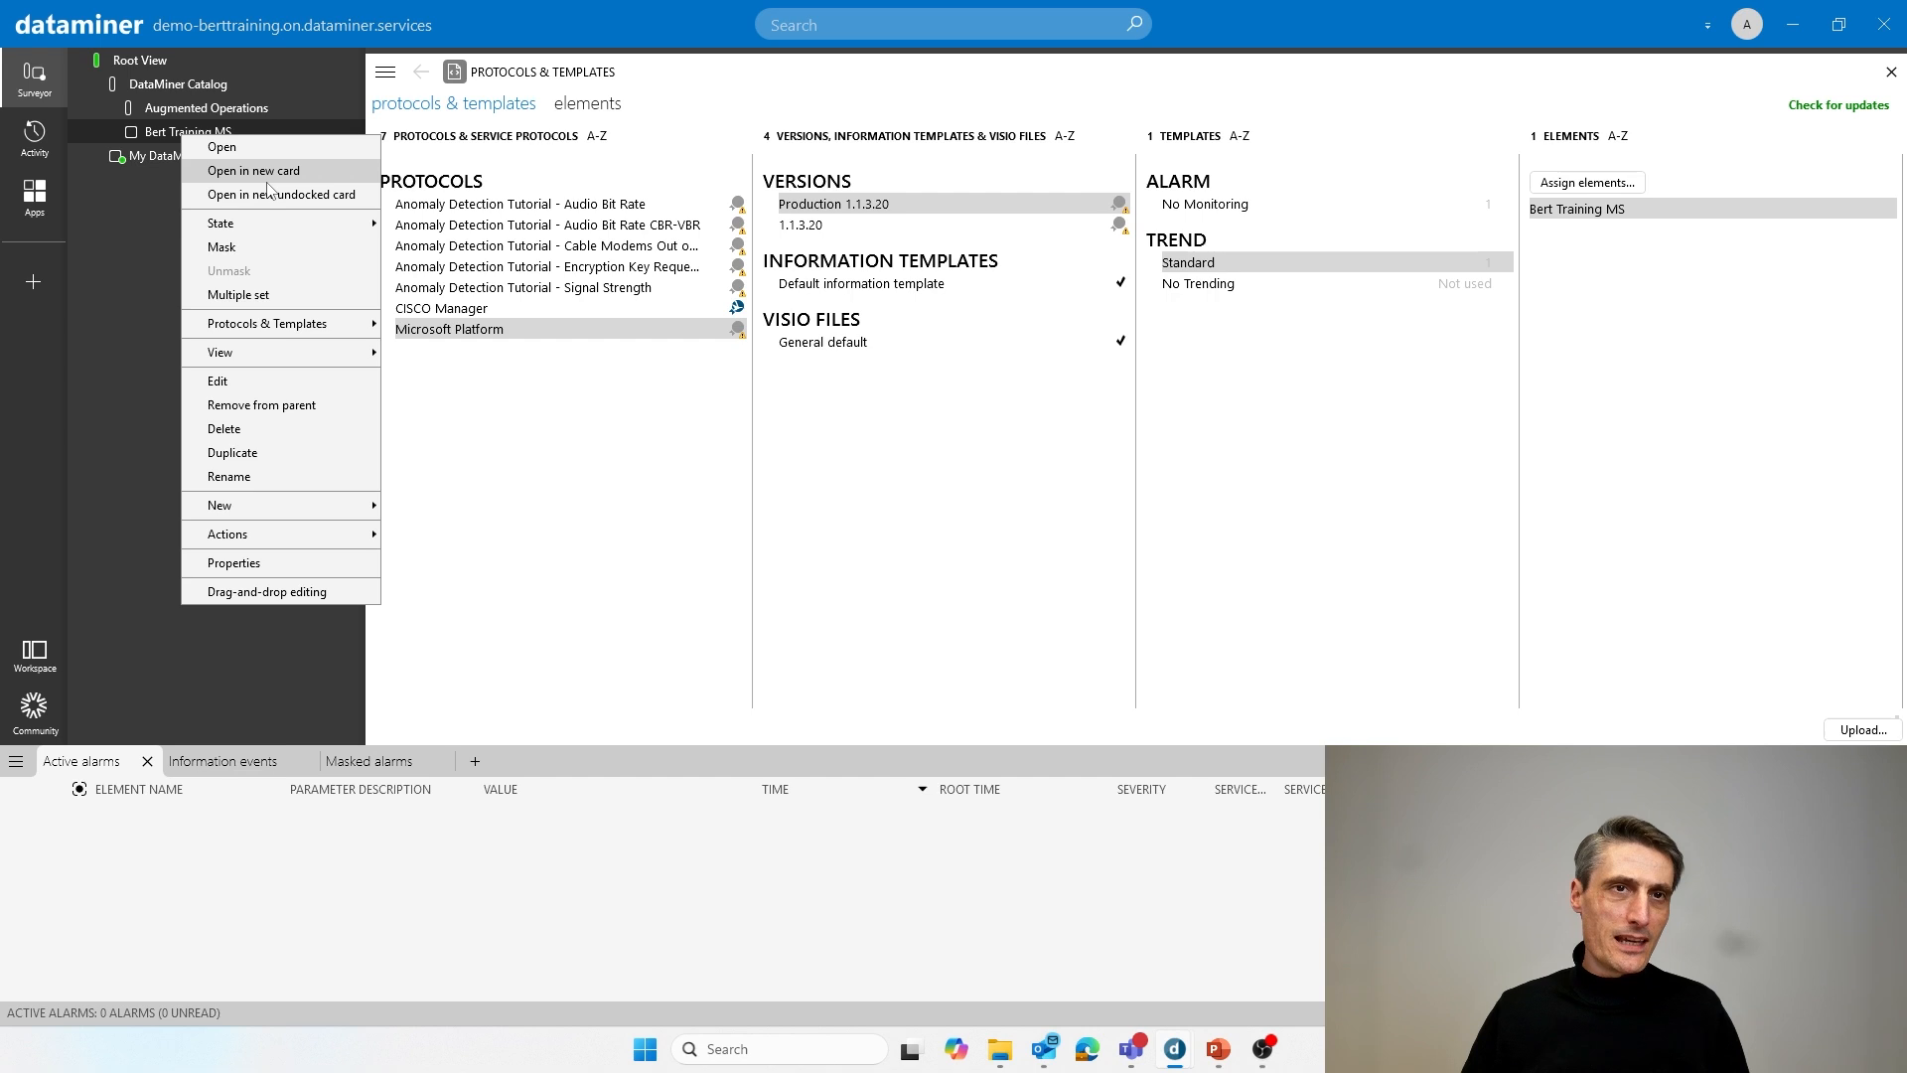
pyautogui.click(266, 172)
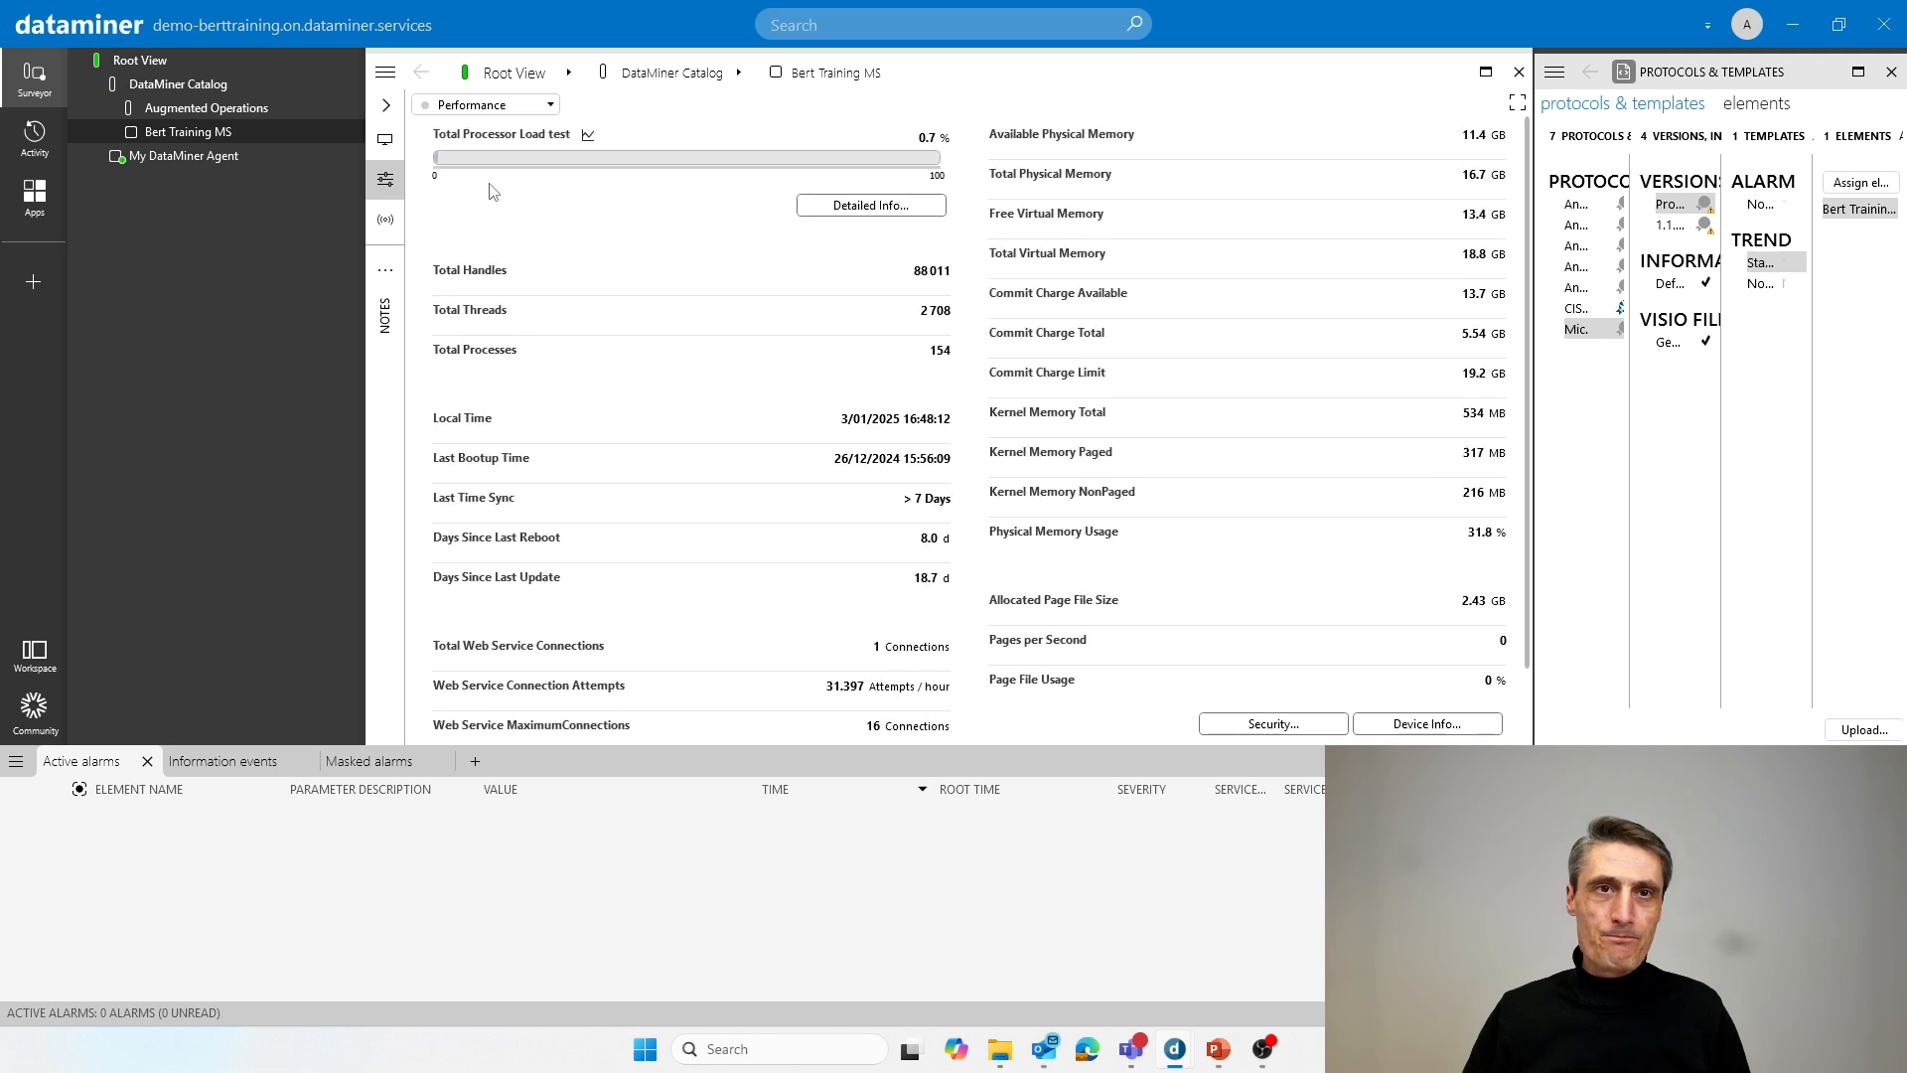
pyautogui.click(589, 140)
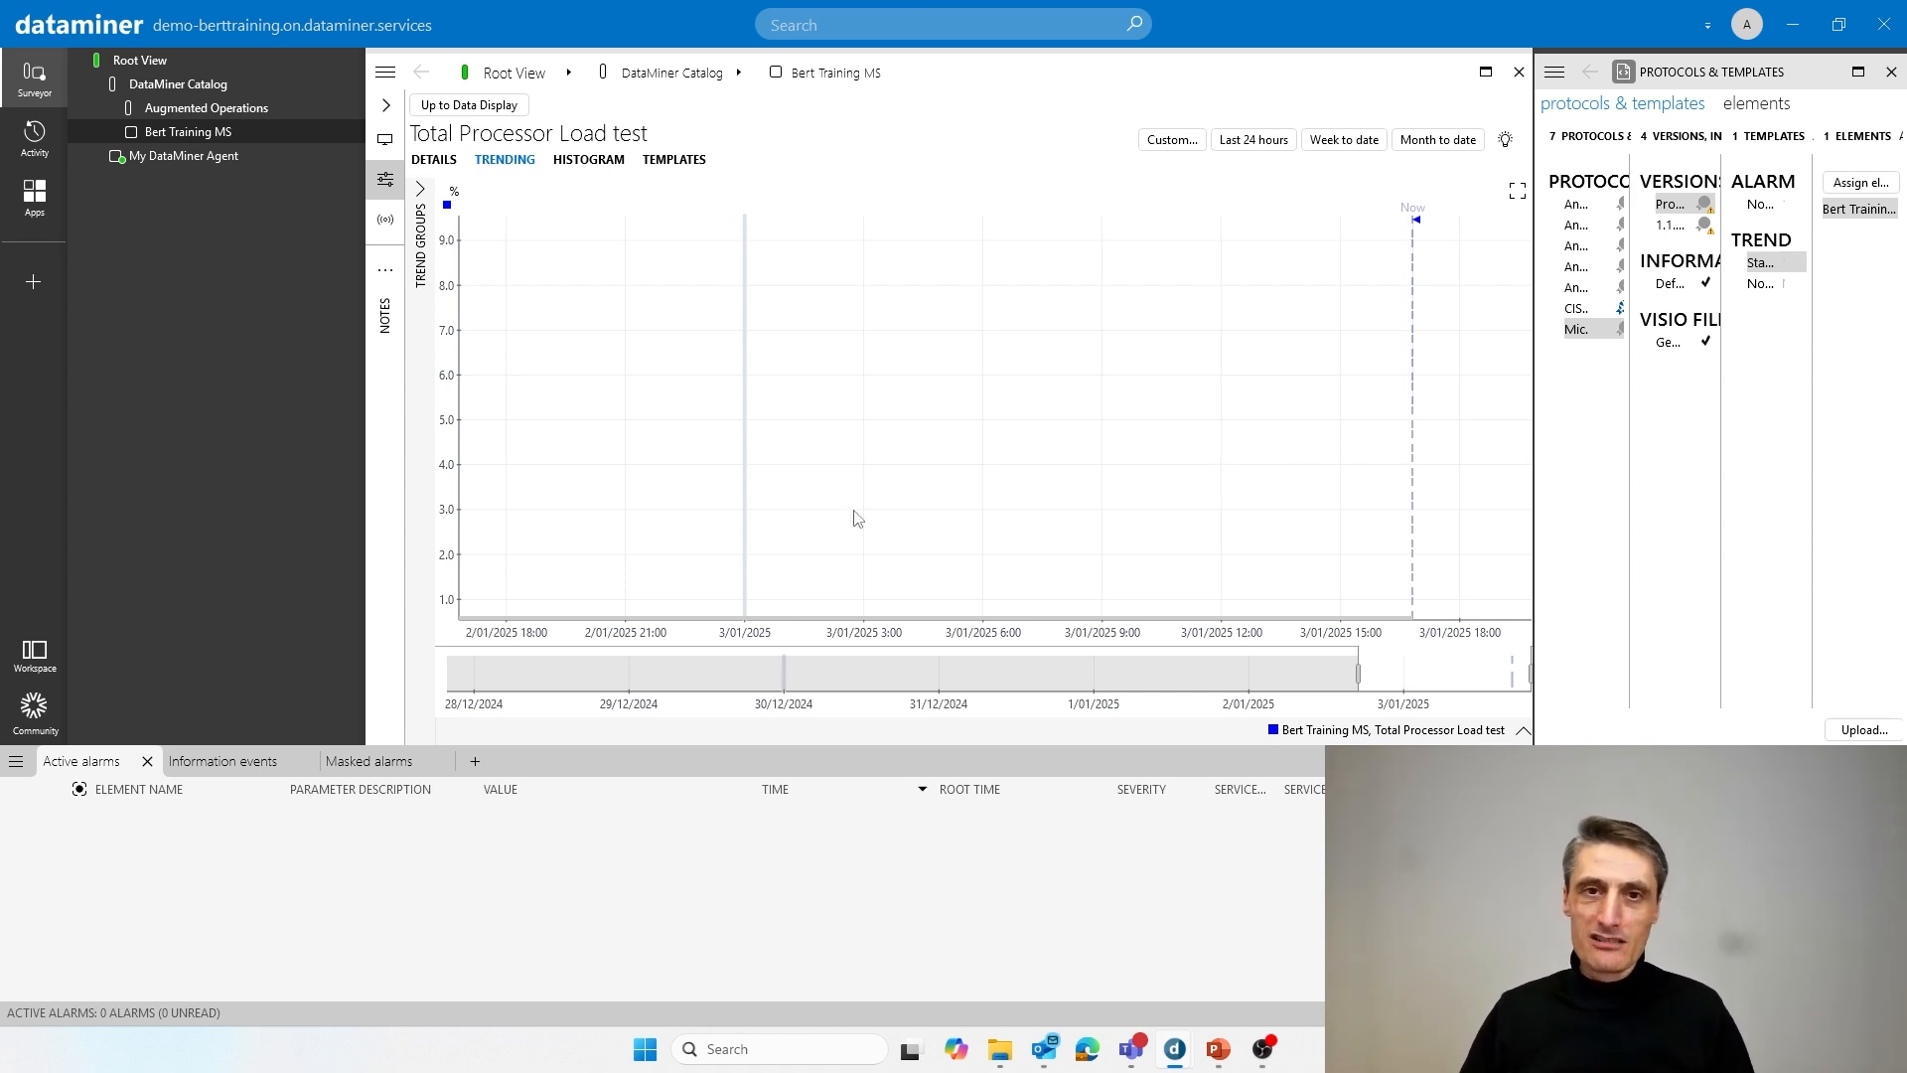
# Examine the recent processor load trend in detail and over the last 24 hours, and return to the data display
pyautogui.scroll(5, 1428, 237)
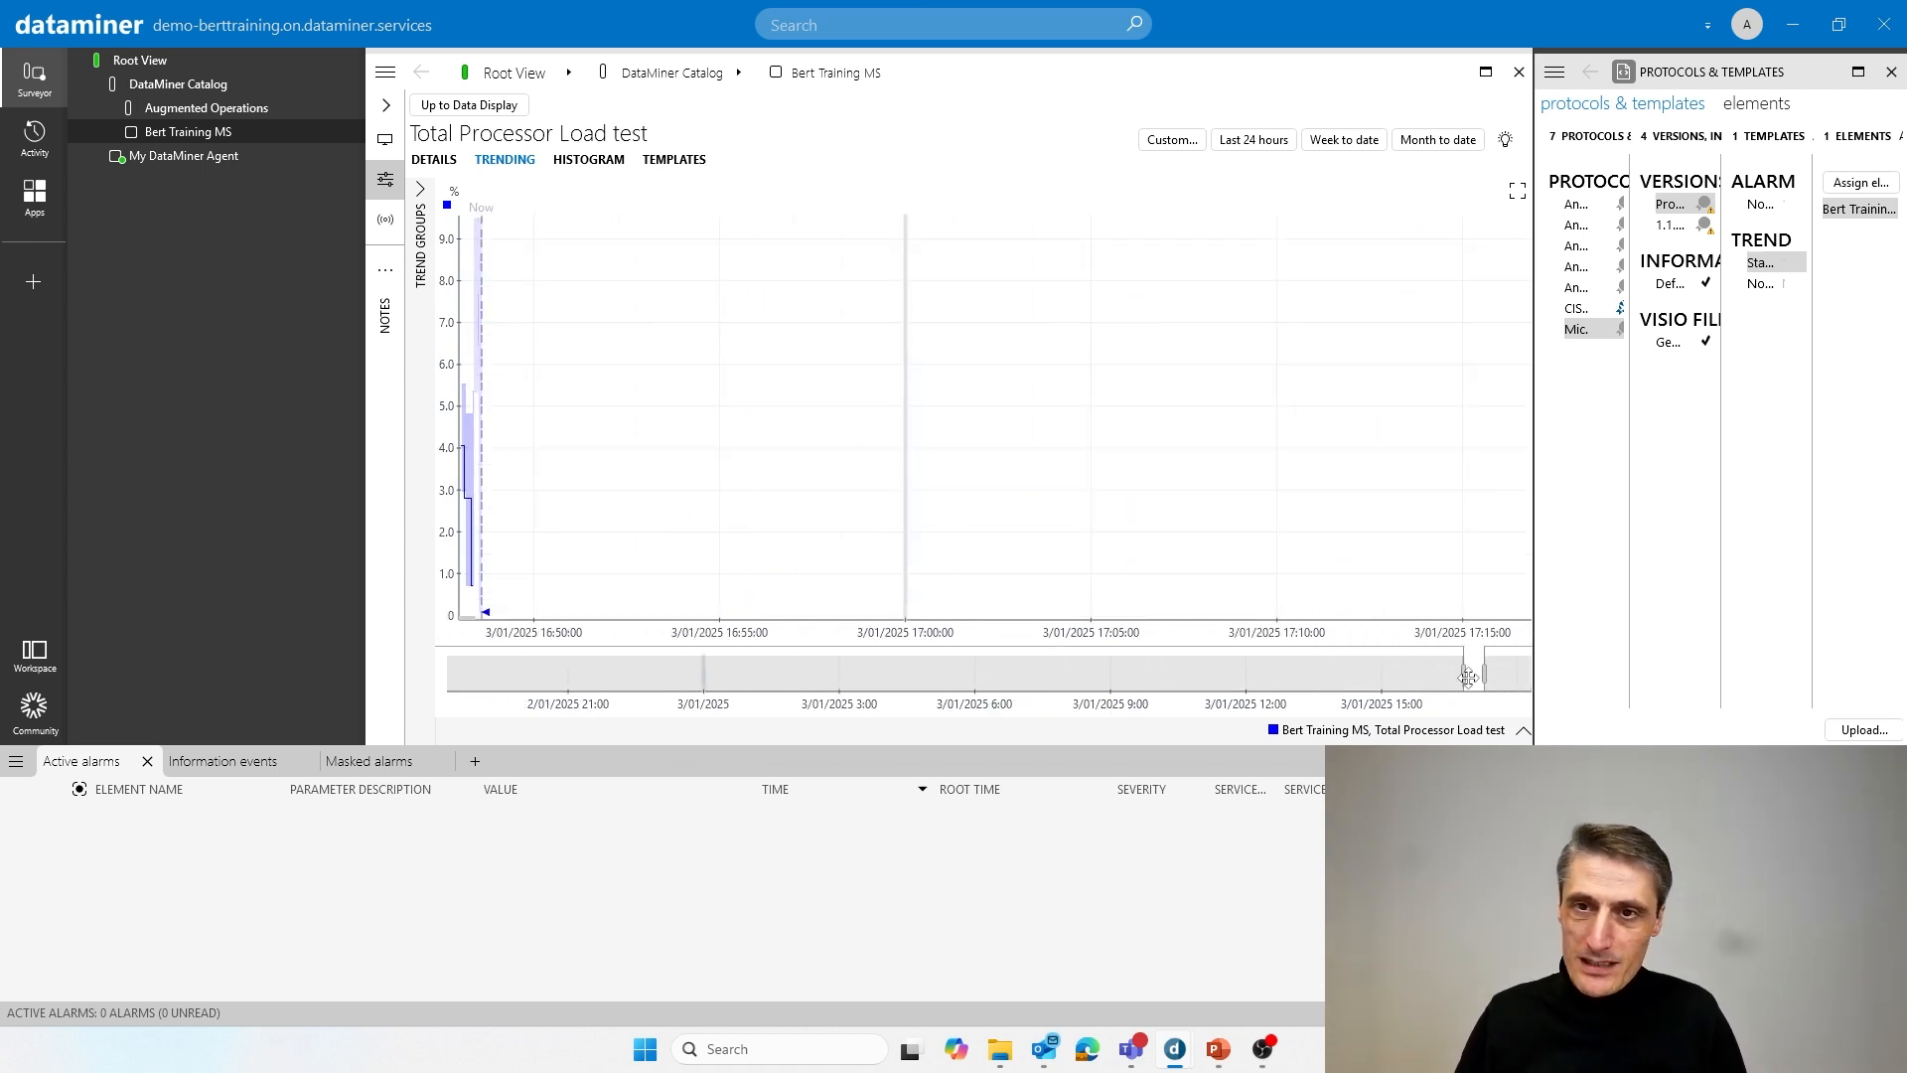
pyautogui.moveTo(1471, 674); pyautogui.dragTo(1468, 673)
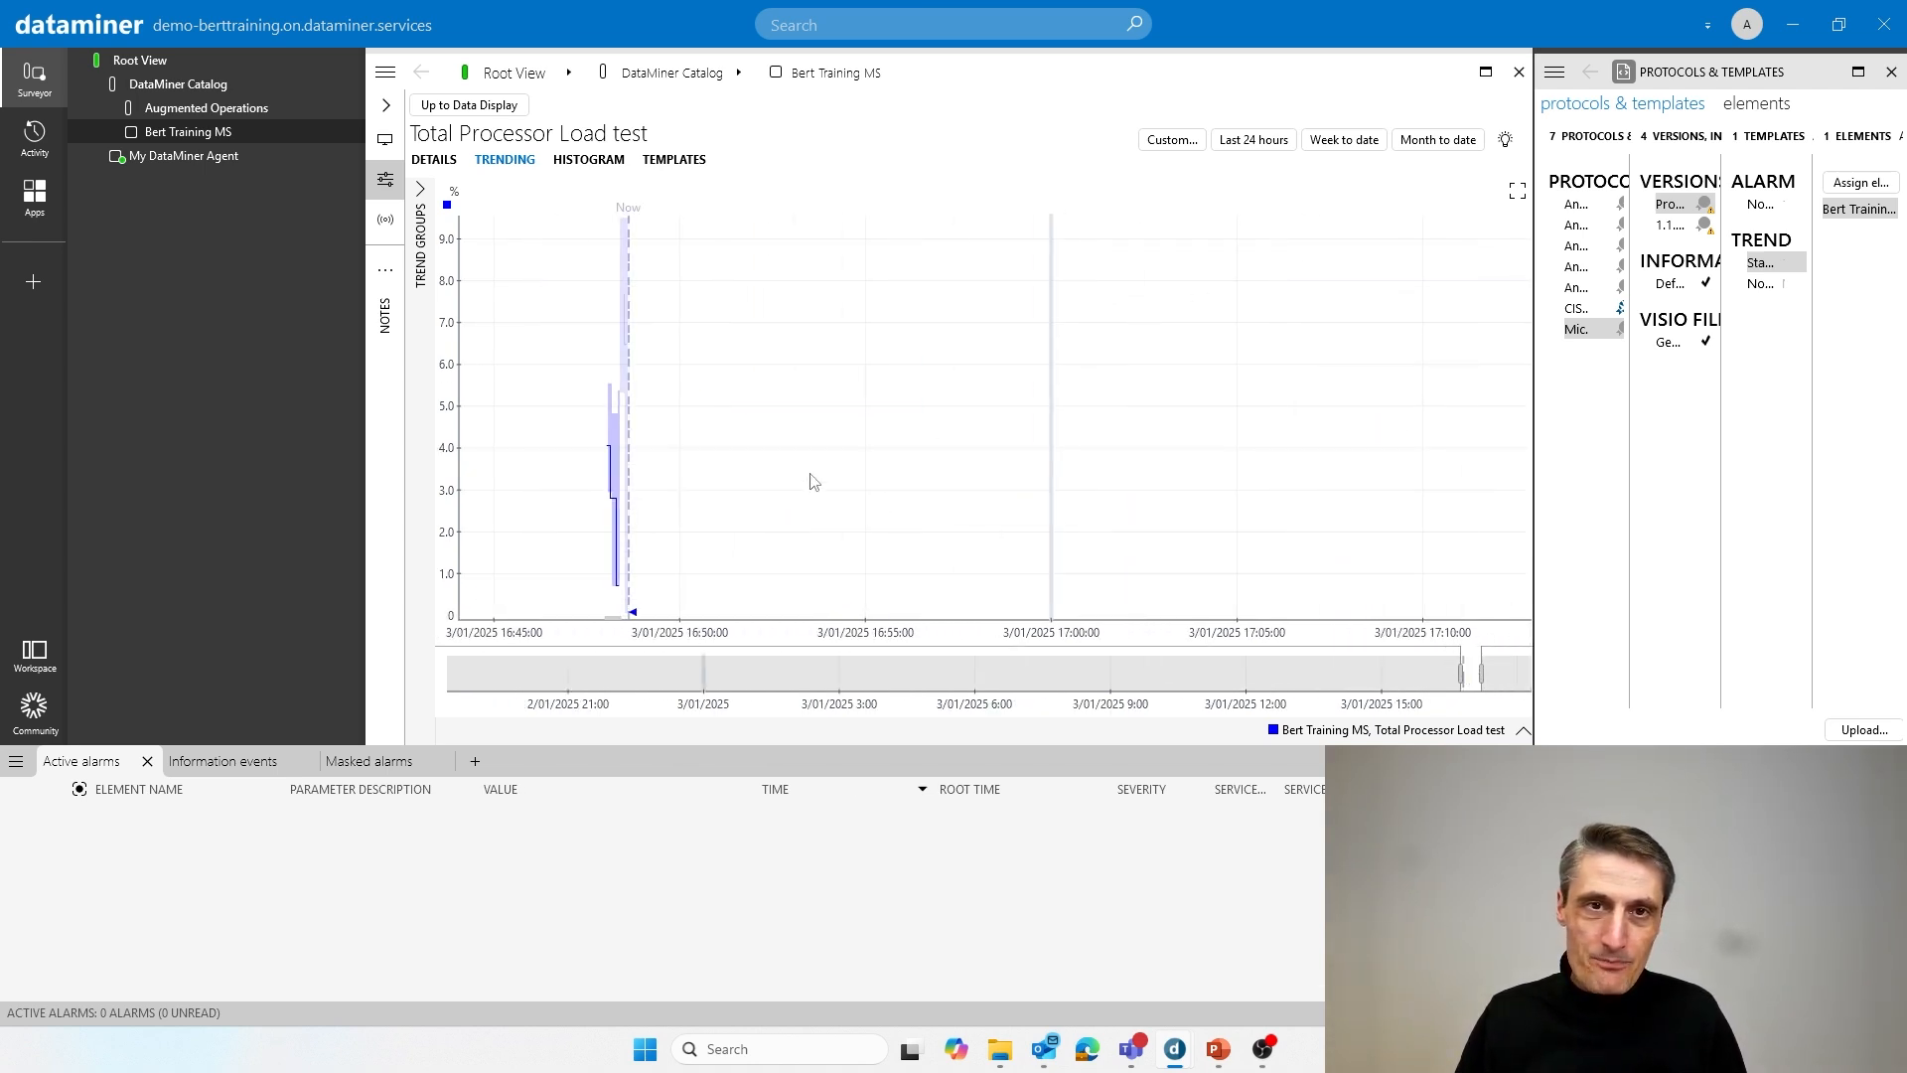
pyautogui.moveTo(707, 460); pyautogui.dragTo(919, 473)
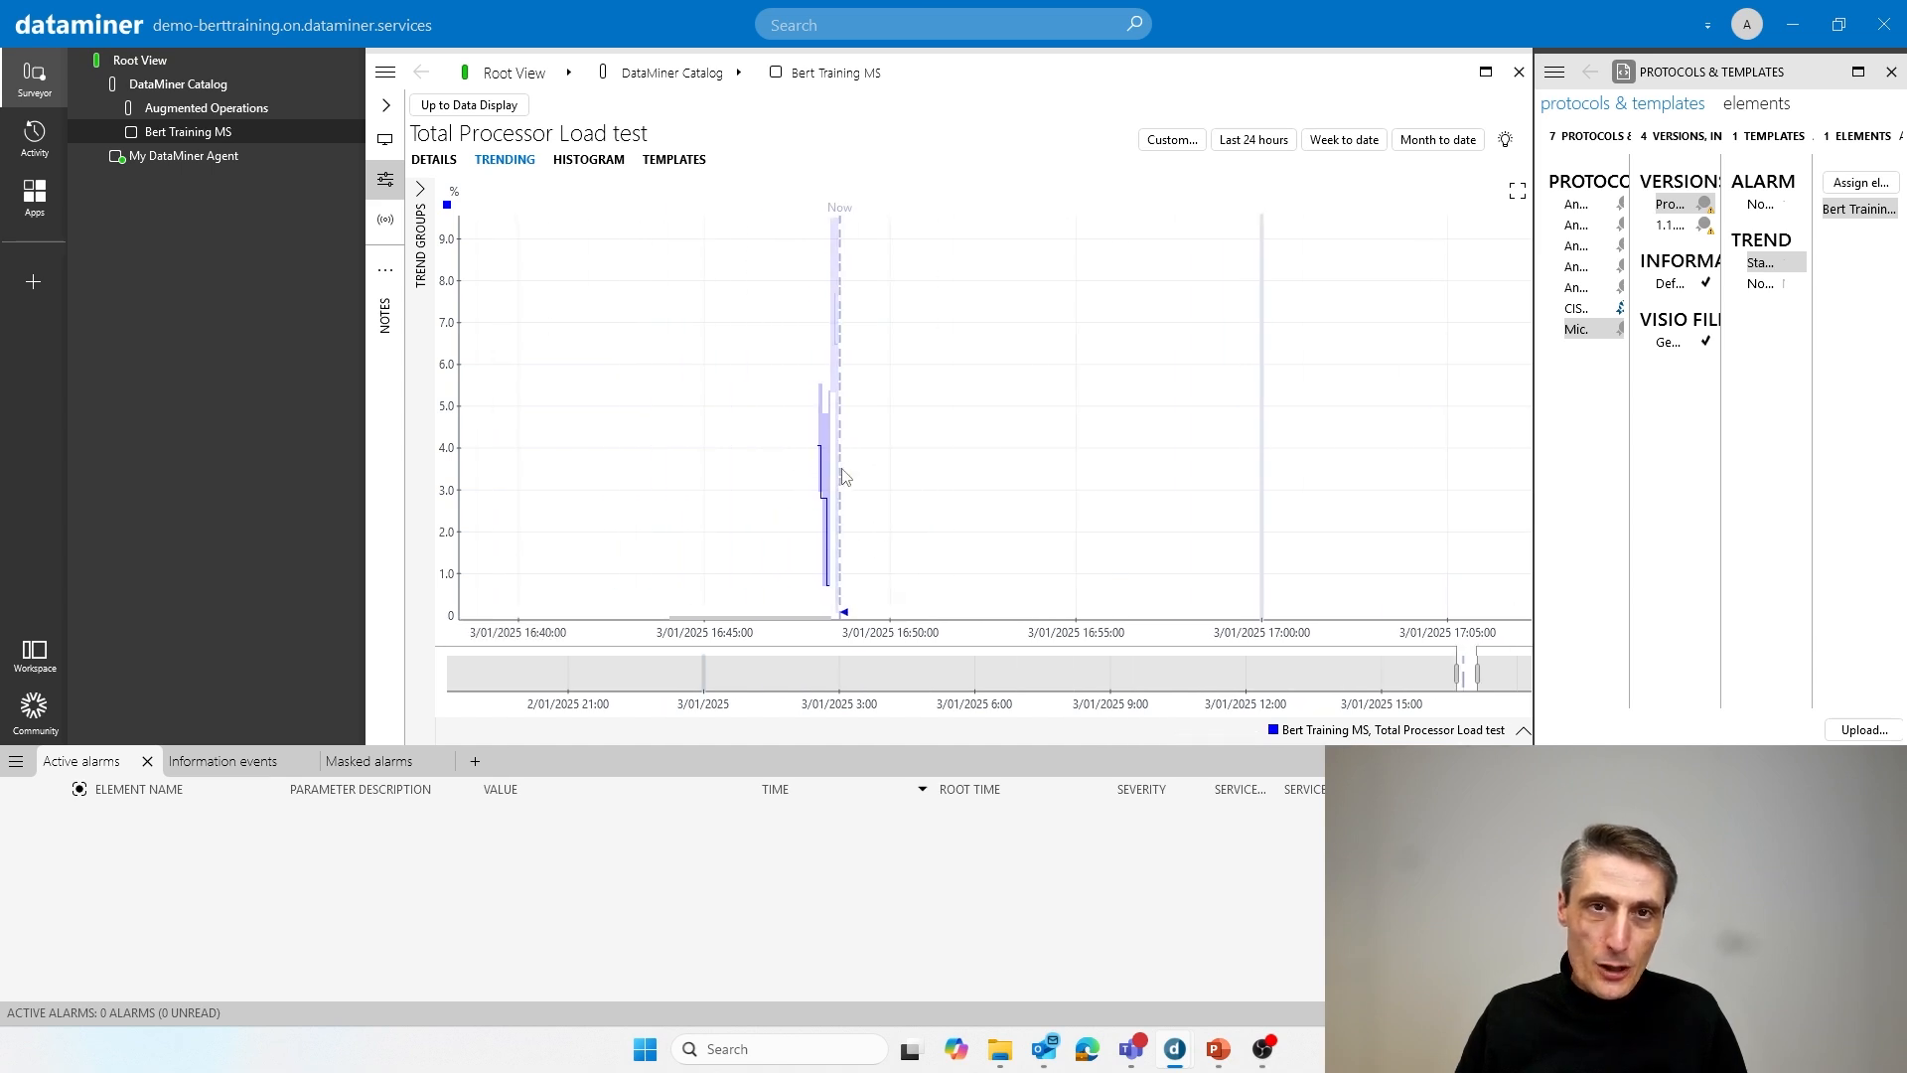
pyautogui.scroll(5, 839, 474)
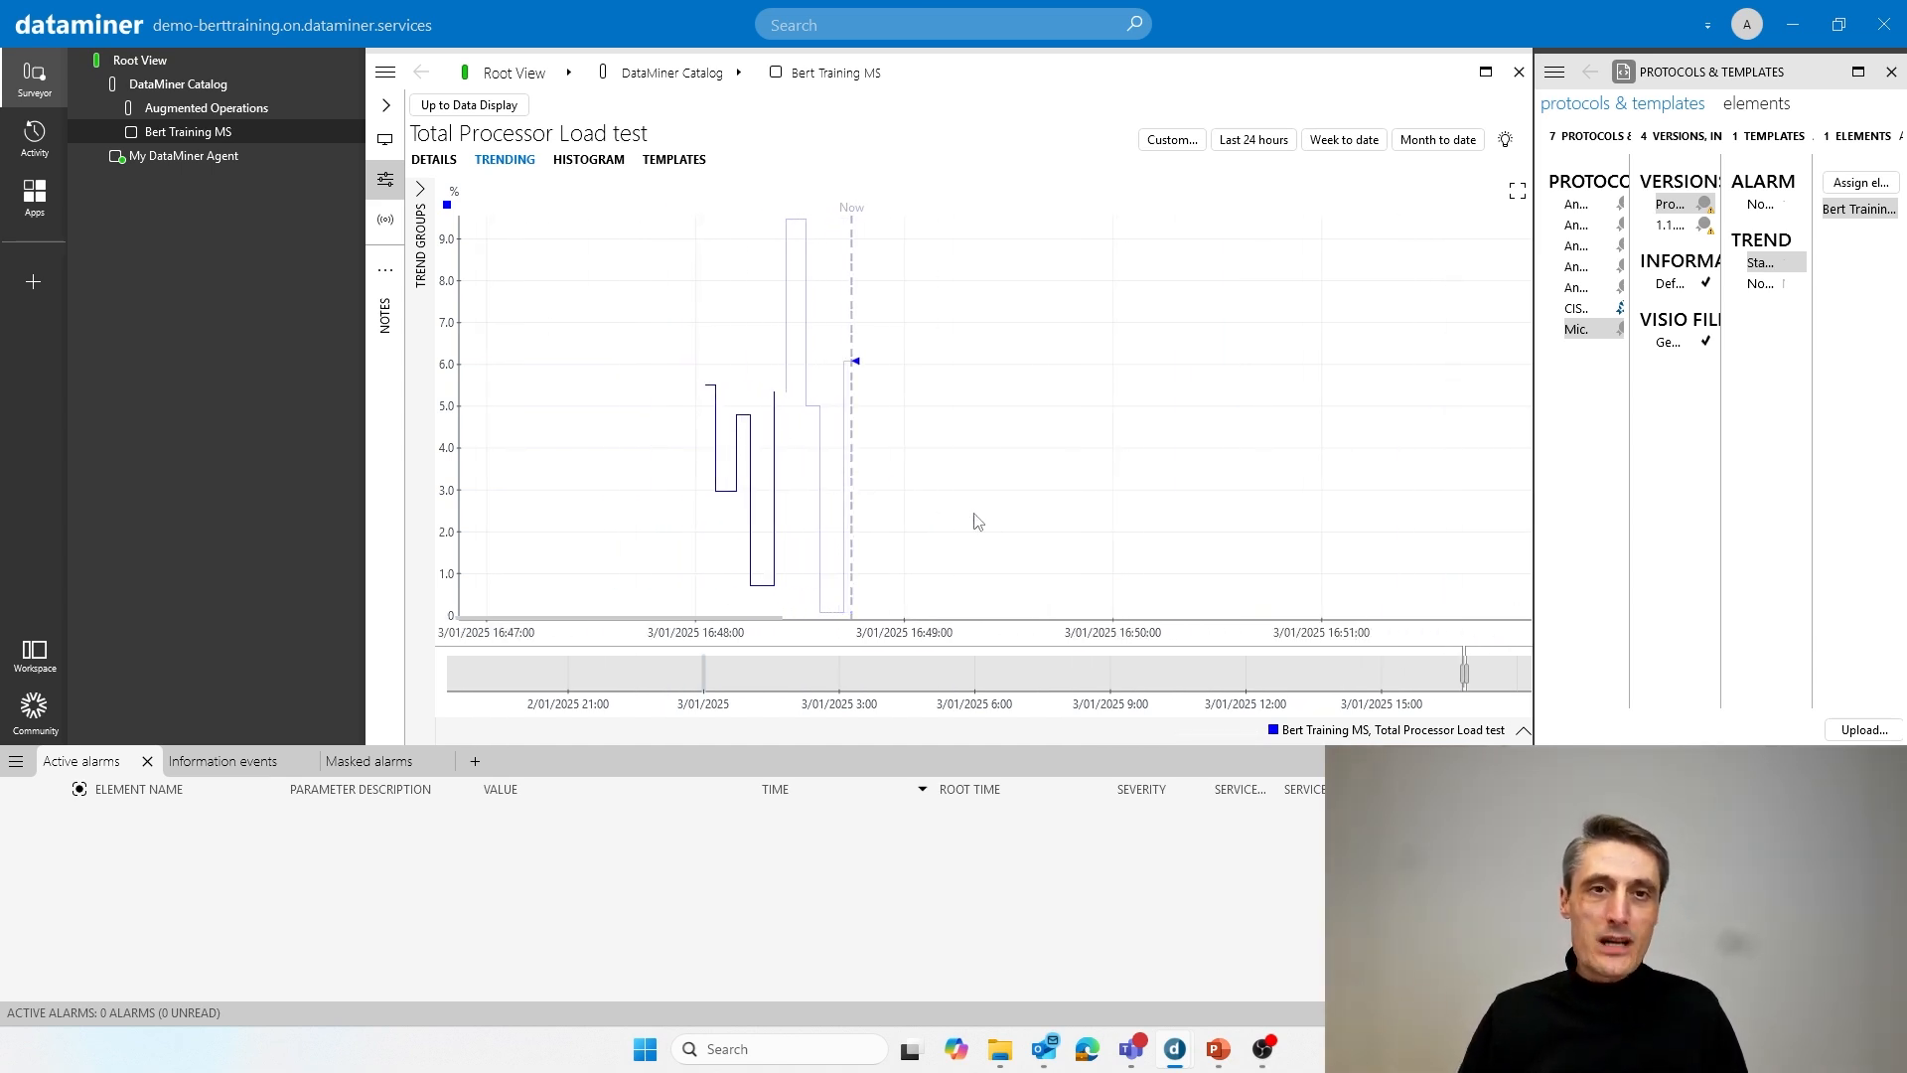
pyautogui.click(1273, 148)
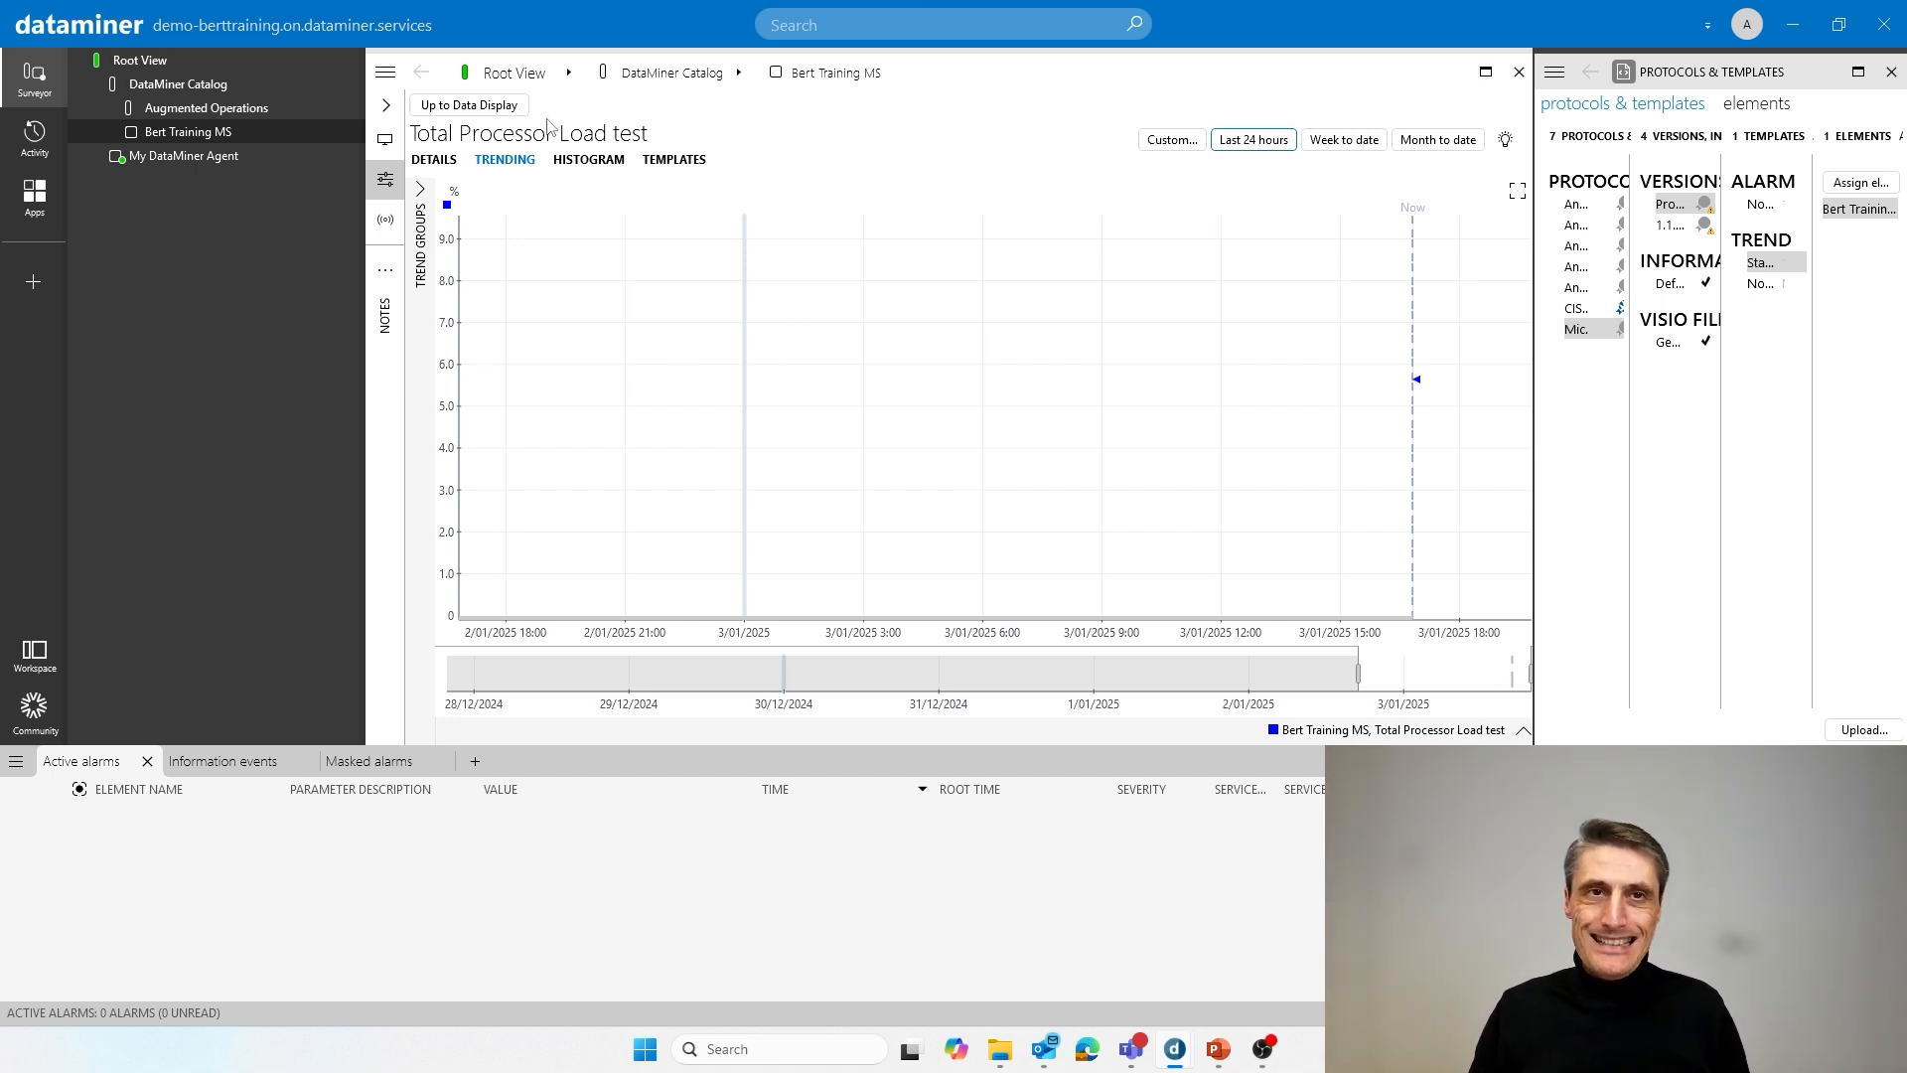
pyautogui.click(477, 109)
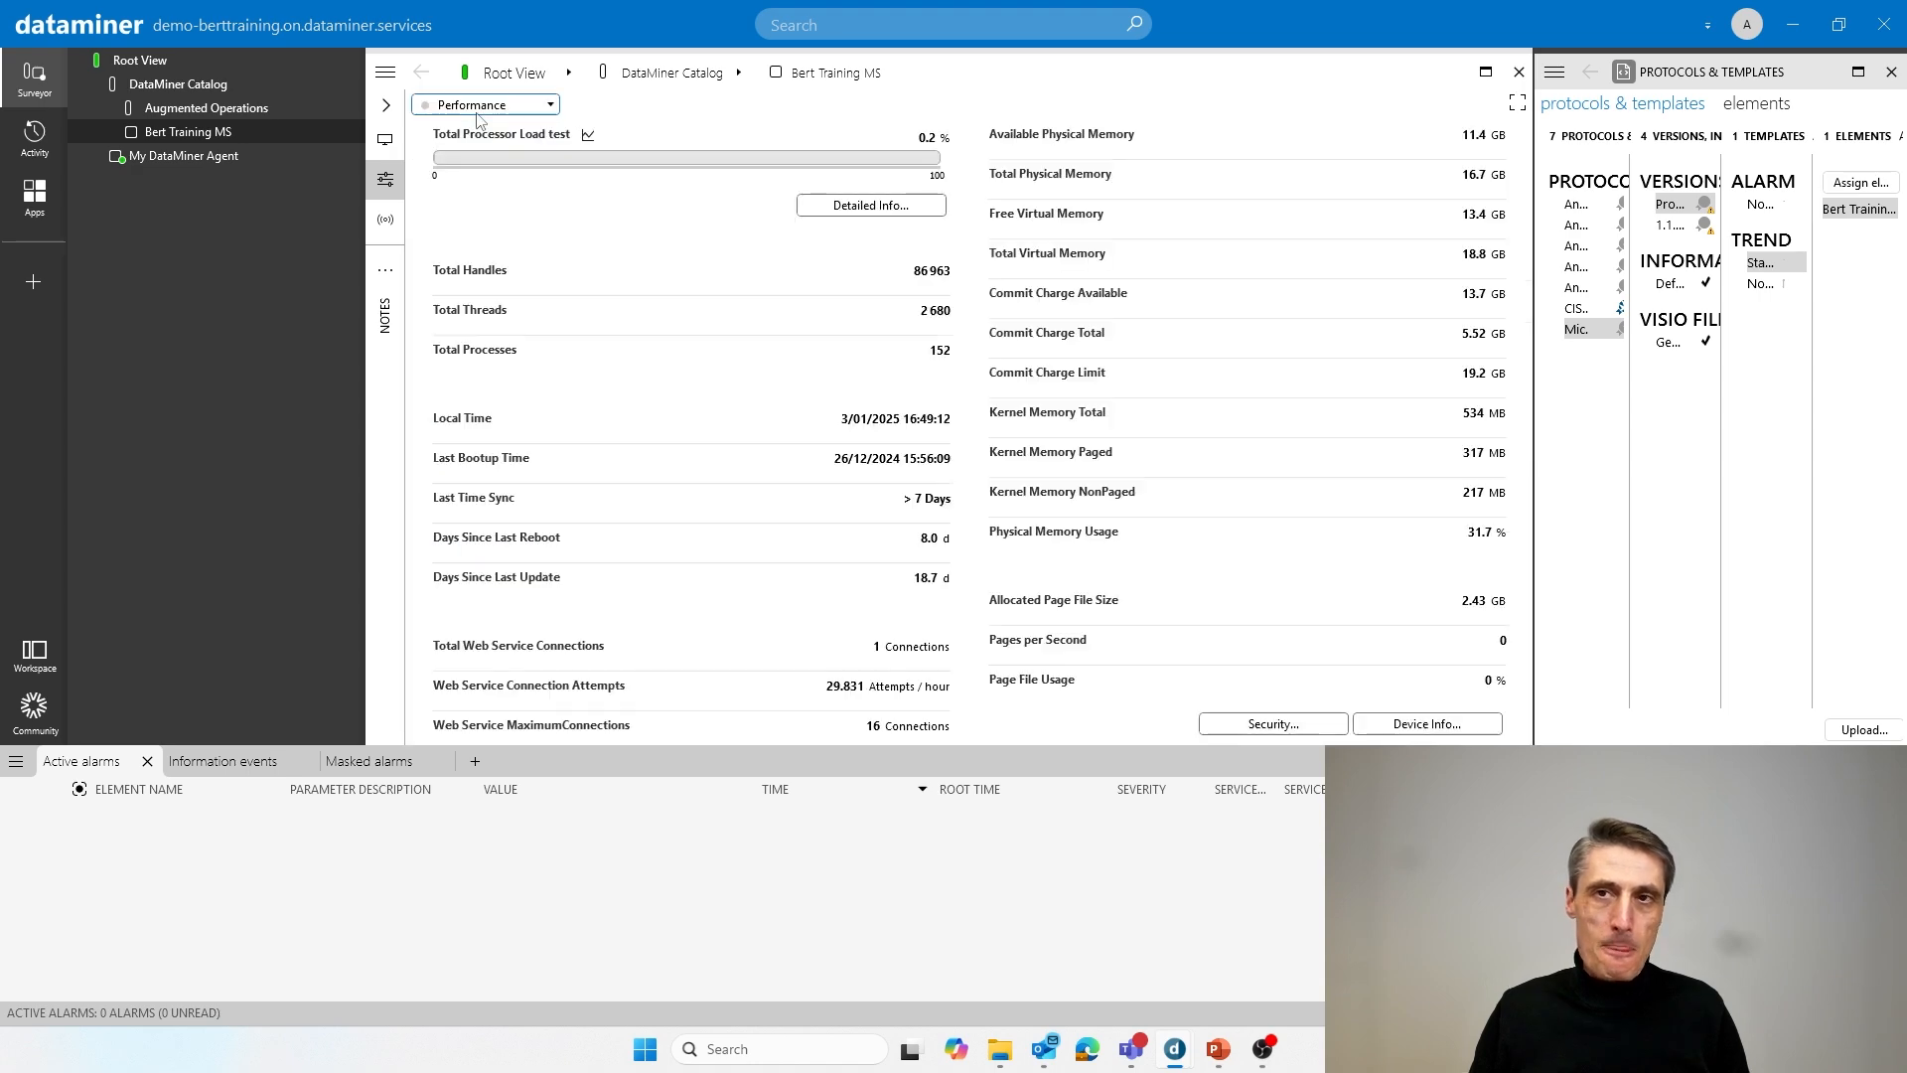
# Enable average trending for Total Threads in the Standard trend template of the Microsoft Platform protocol and save it
pyautogui.click(1856, 74)
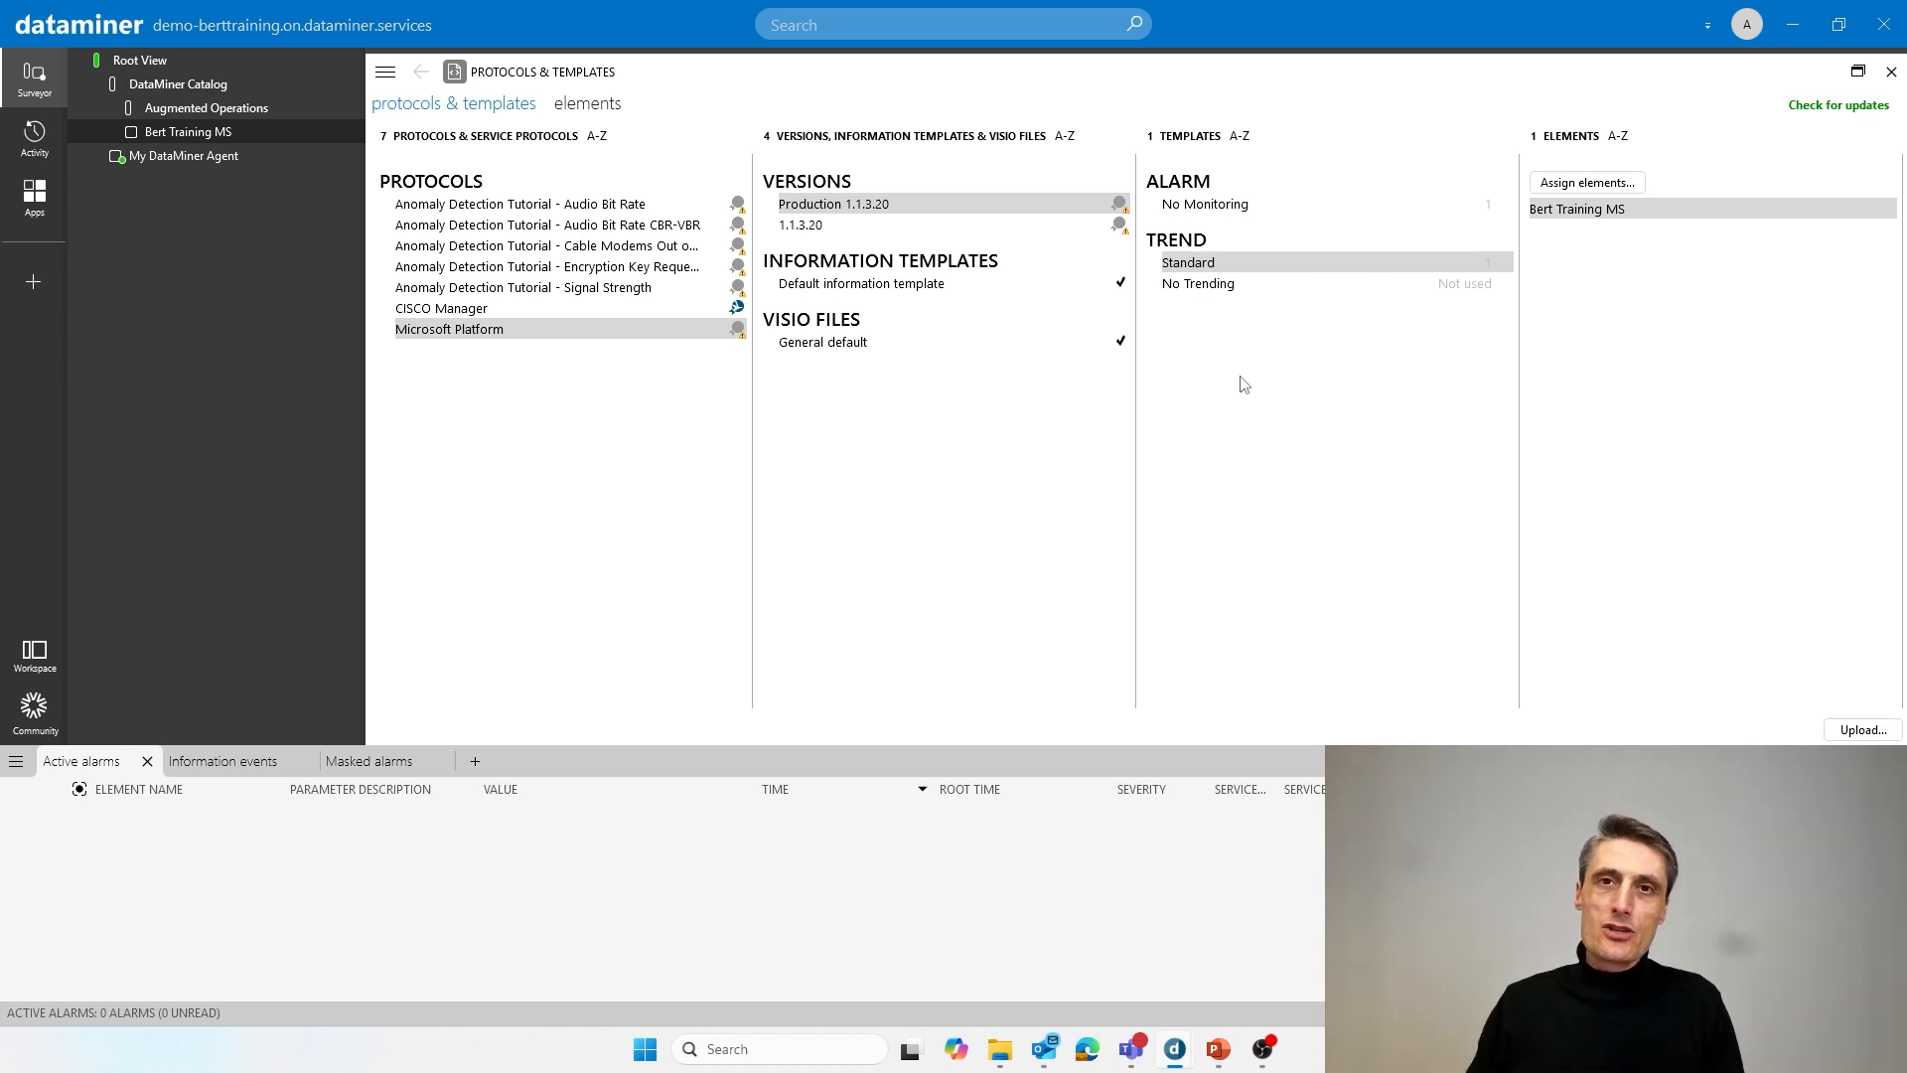
pyautogui.rightClick(1220, 271)
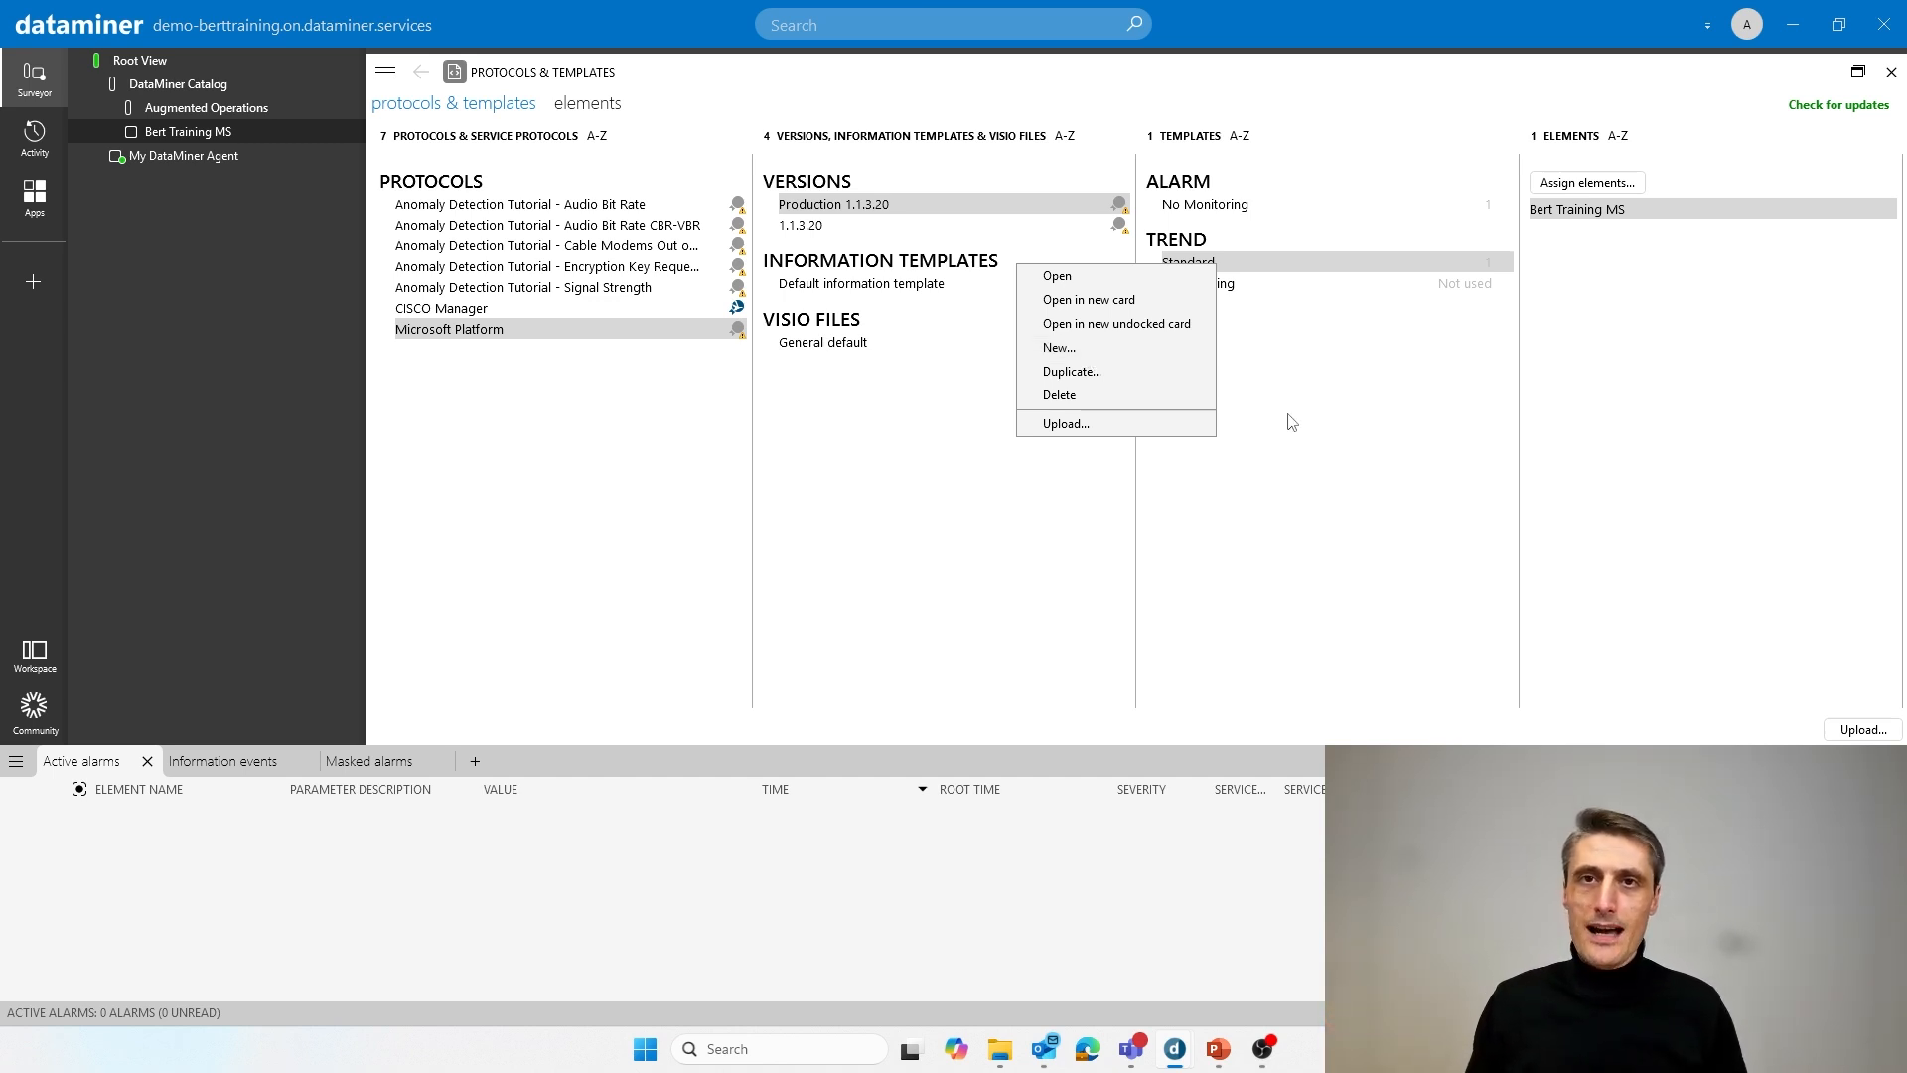
pyautogui.click(1106, 282)
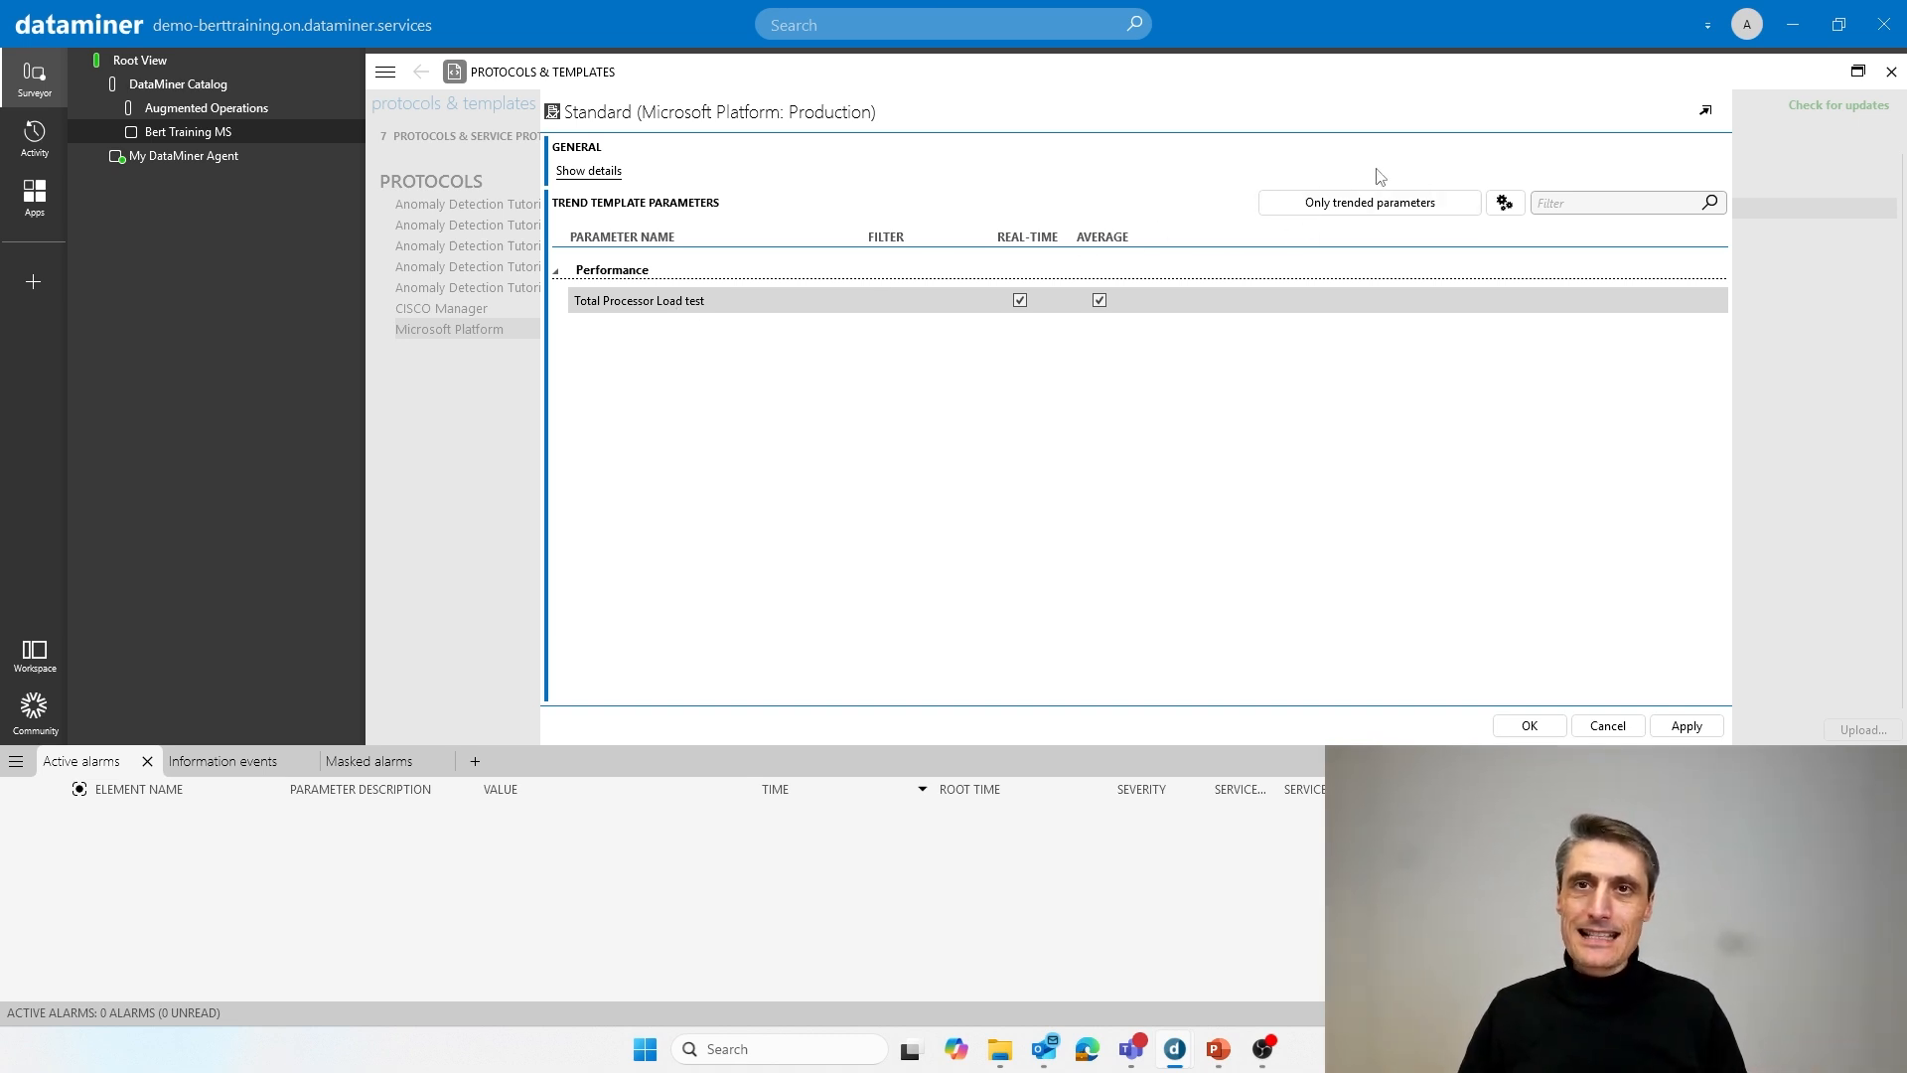
pyautogui.click(1339, 212)
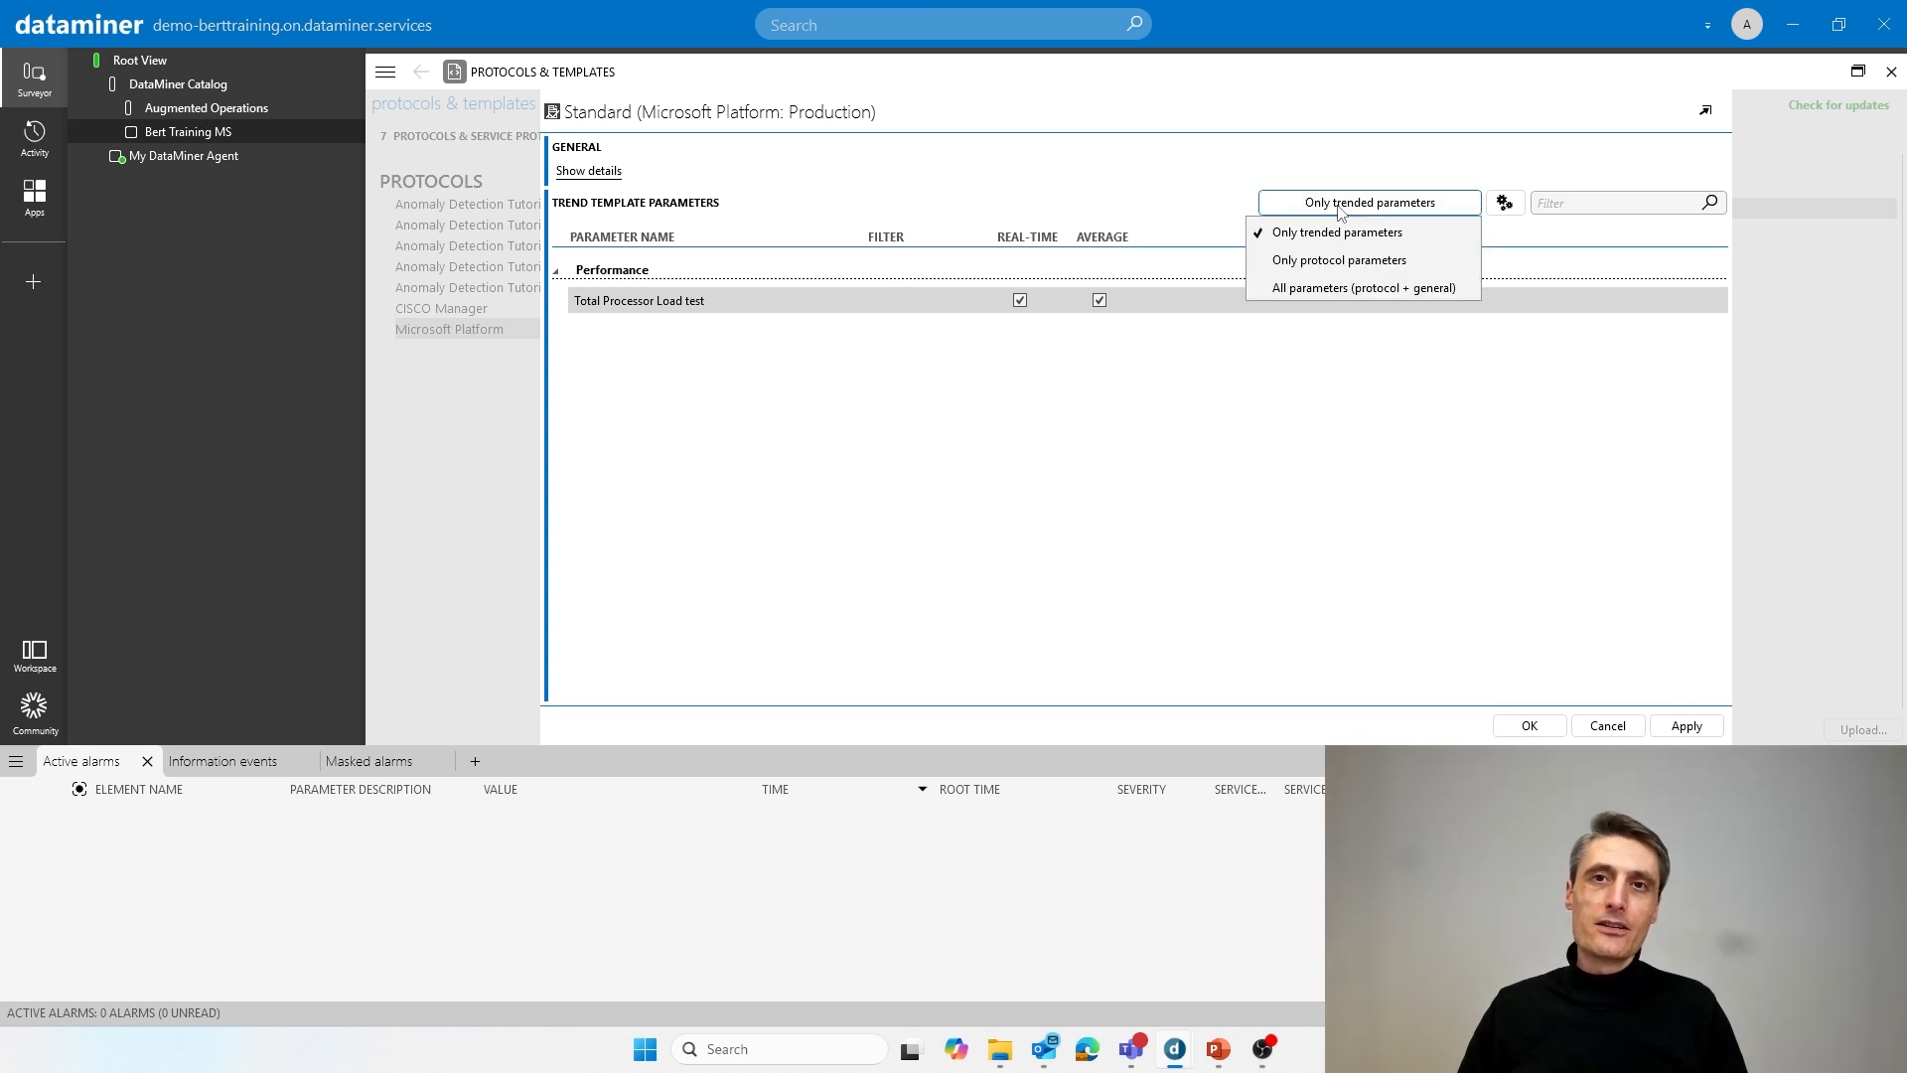
pyautogui.click(1316, 263)
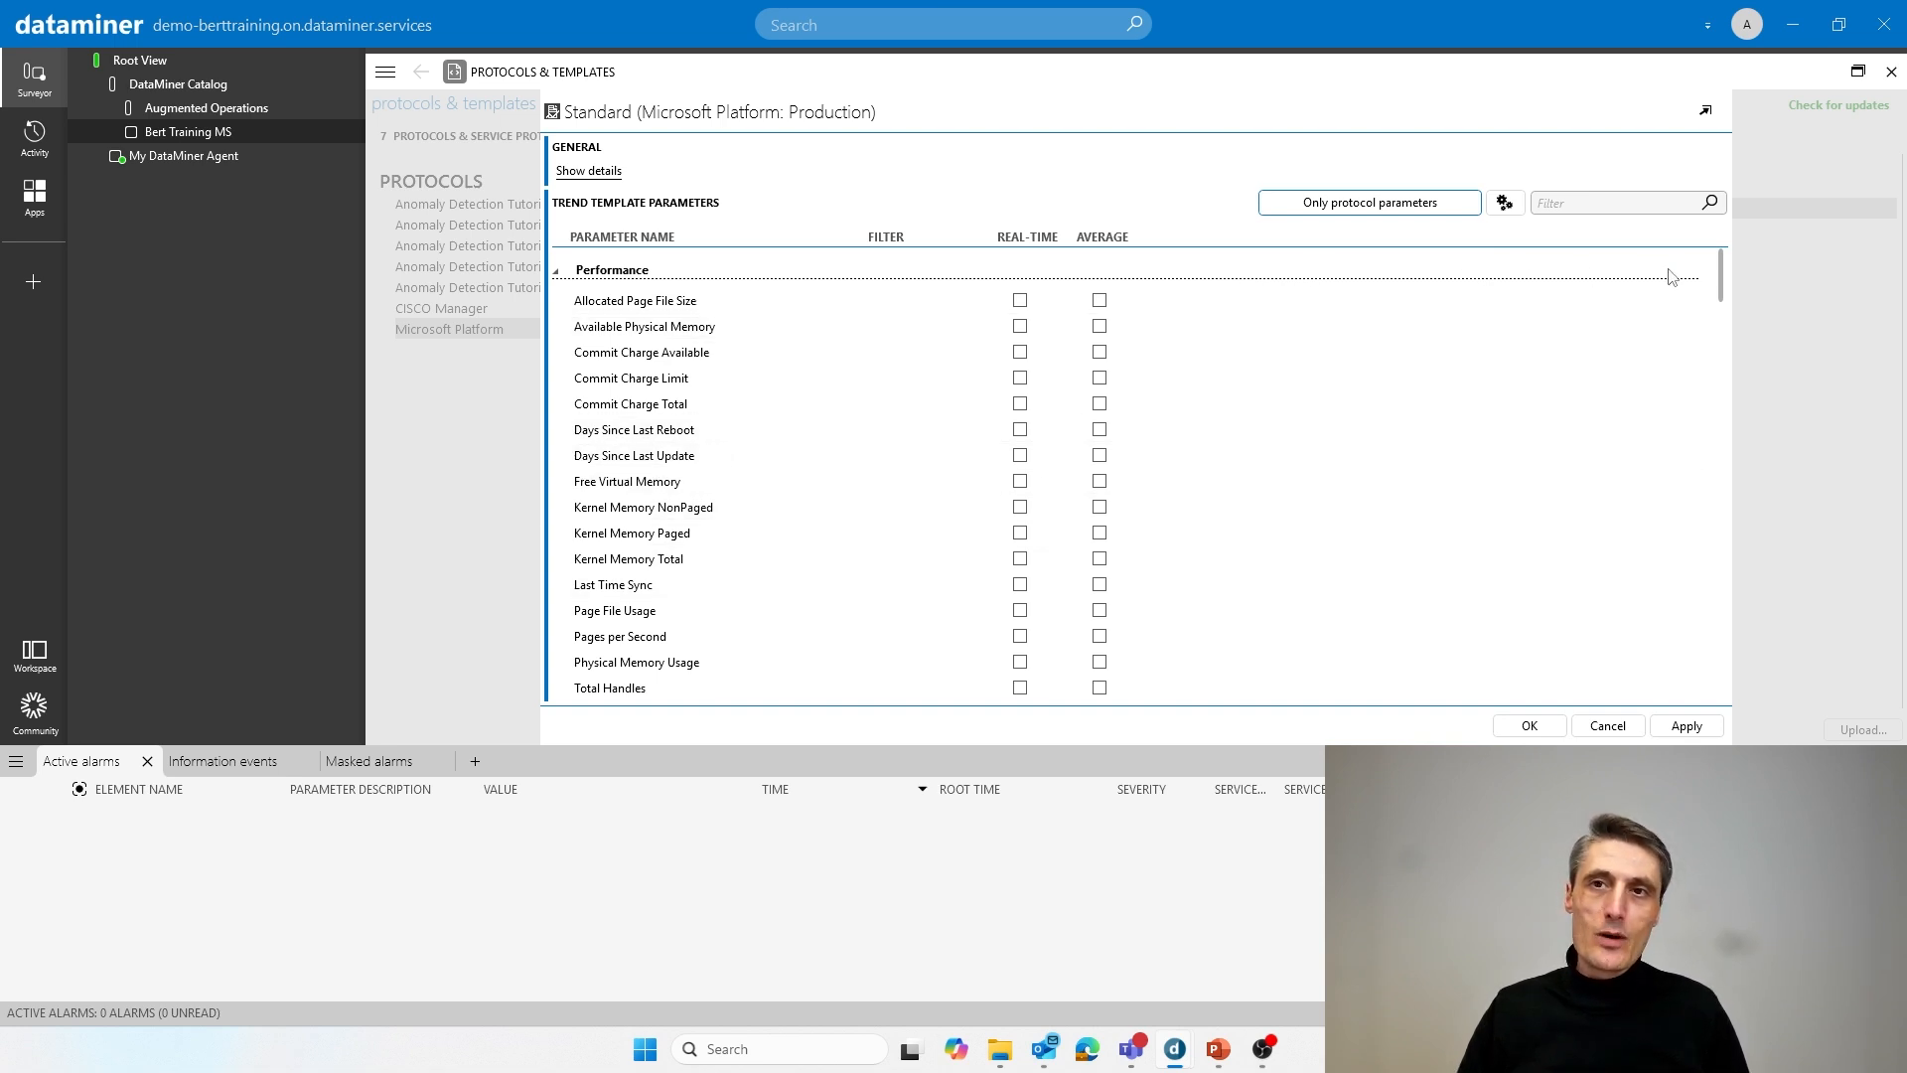
pyautogui.scroll(-5, 1718, 271)
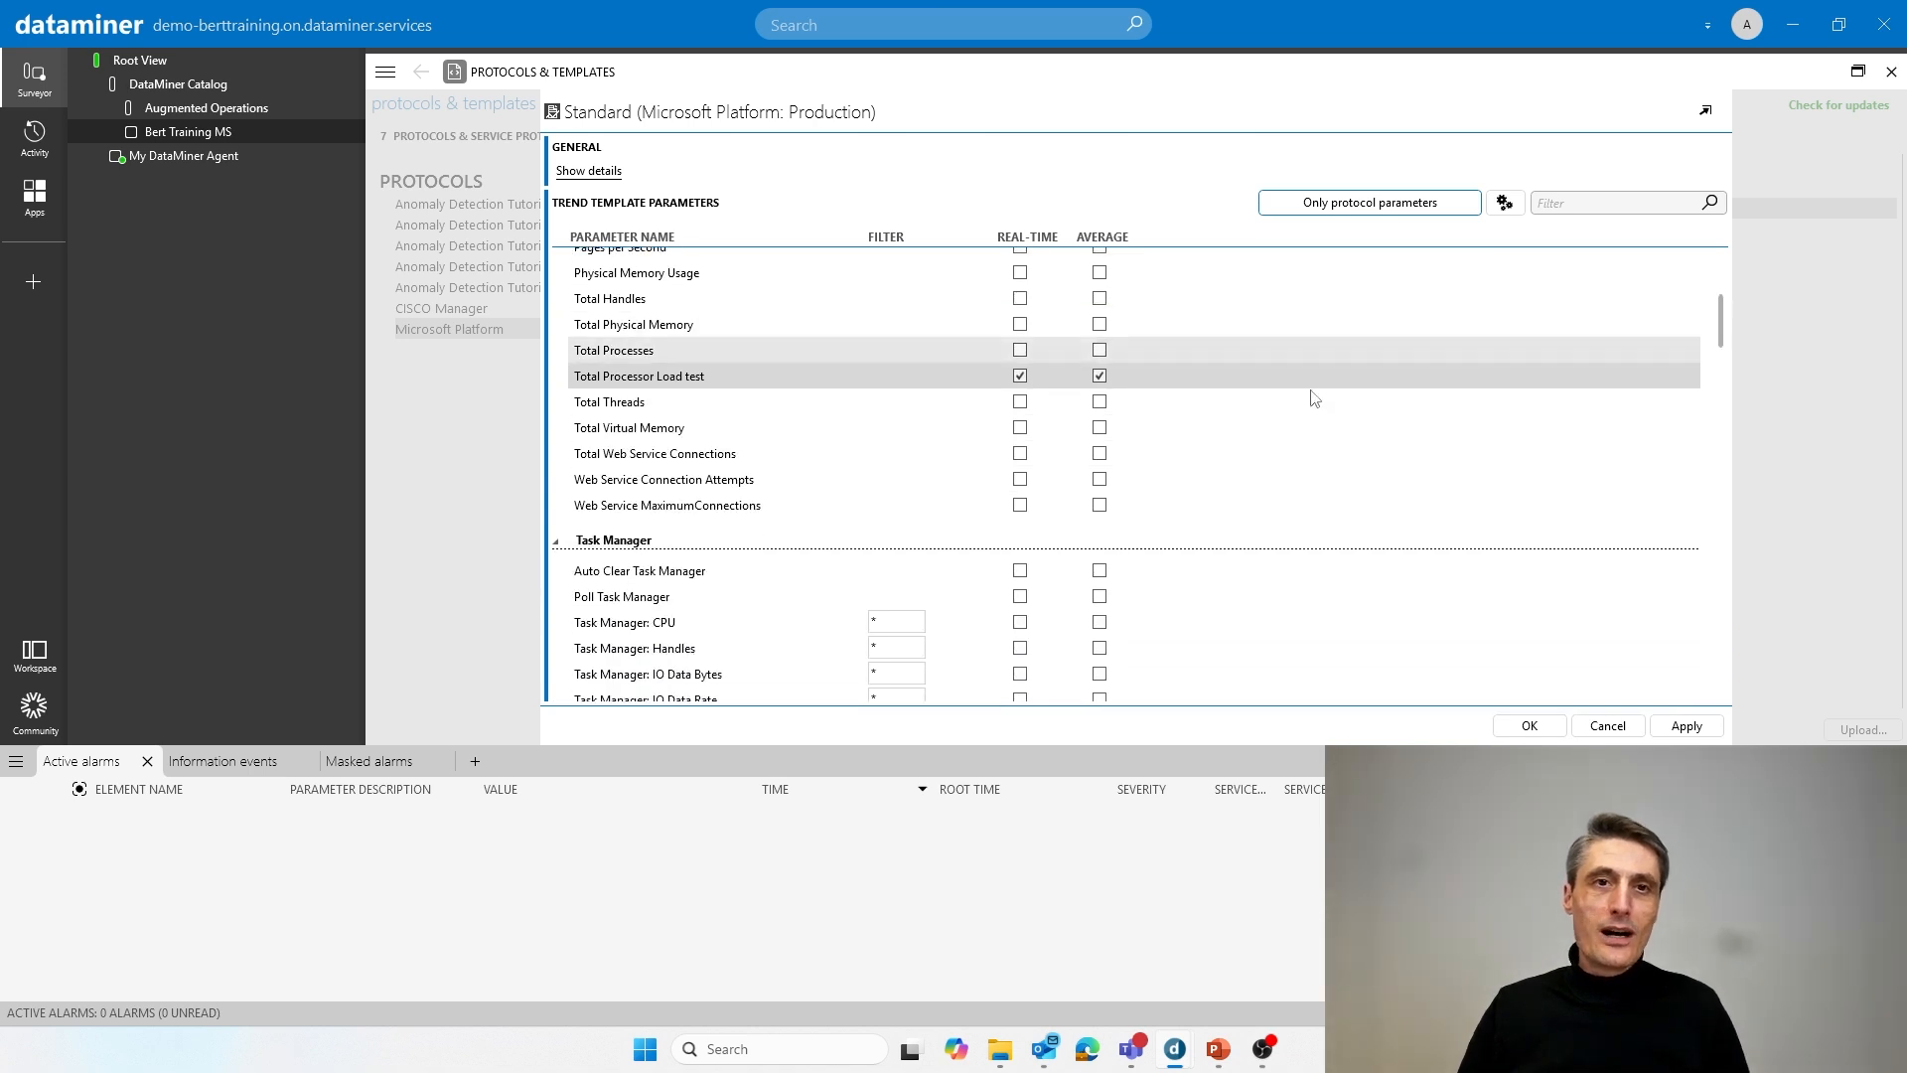
pyautogui.click(1100, 401)
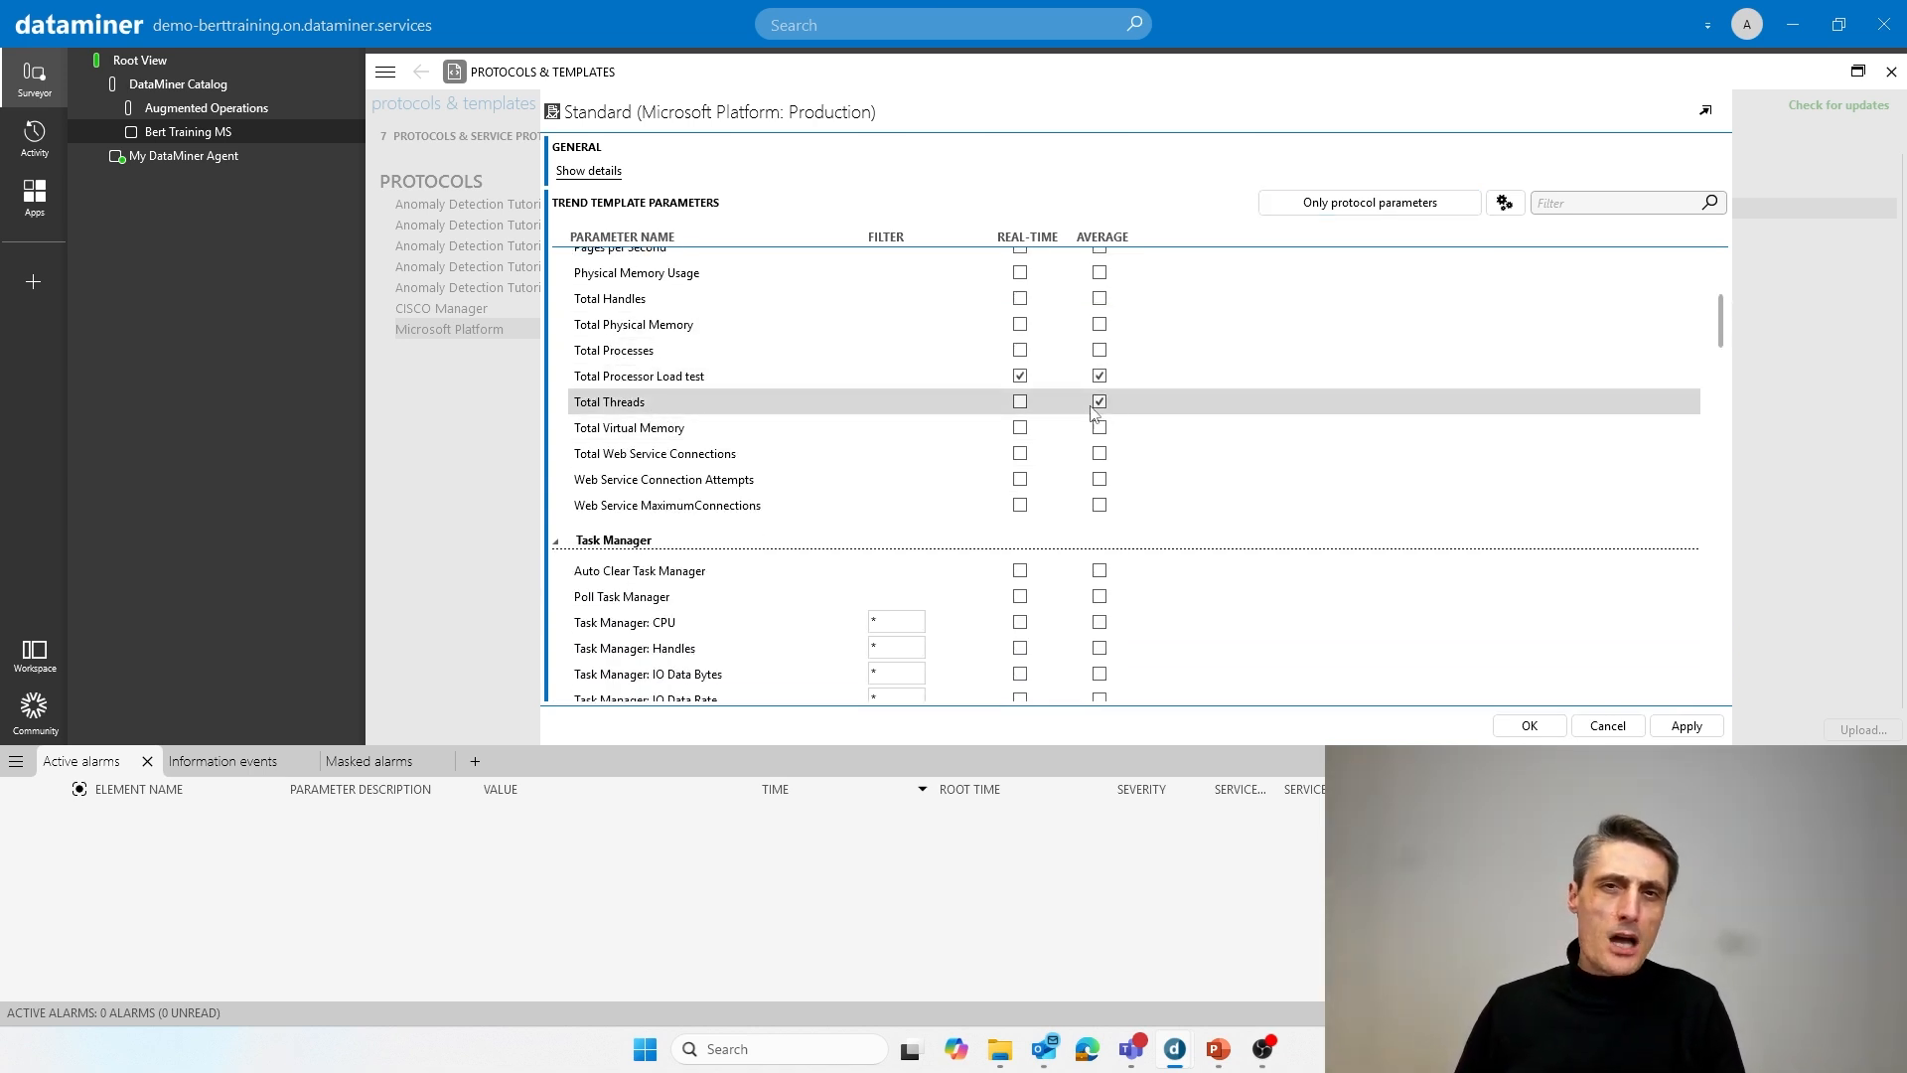
pyautogui.click(1531, 726)
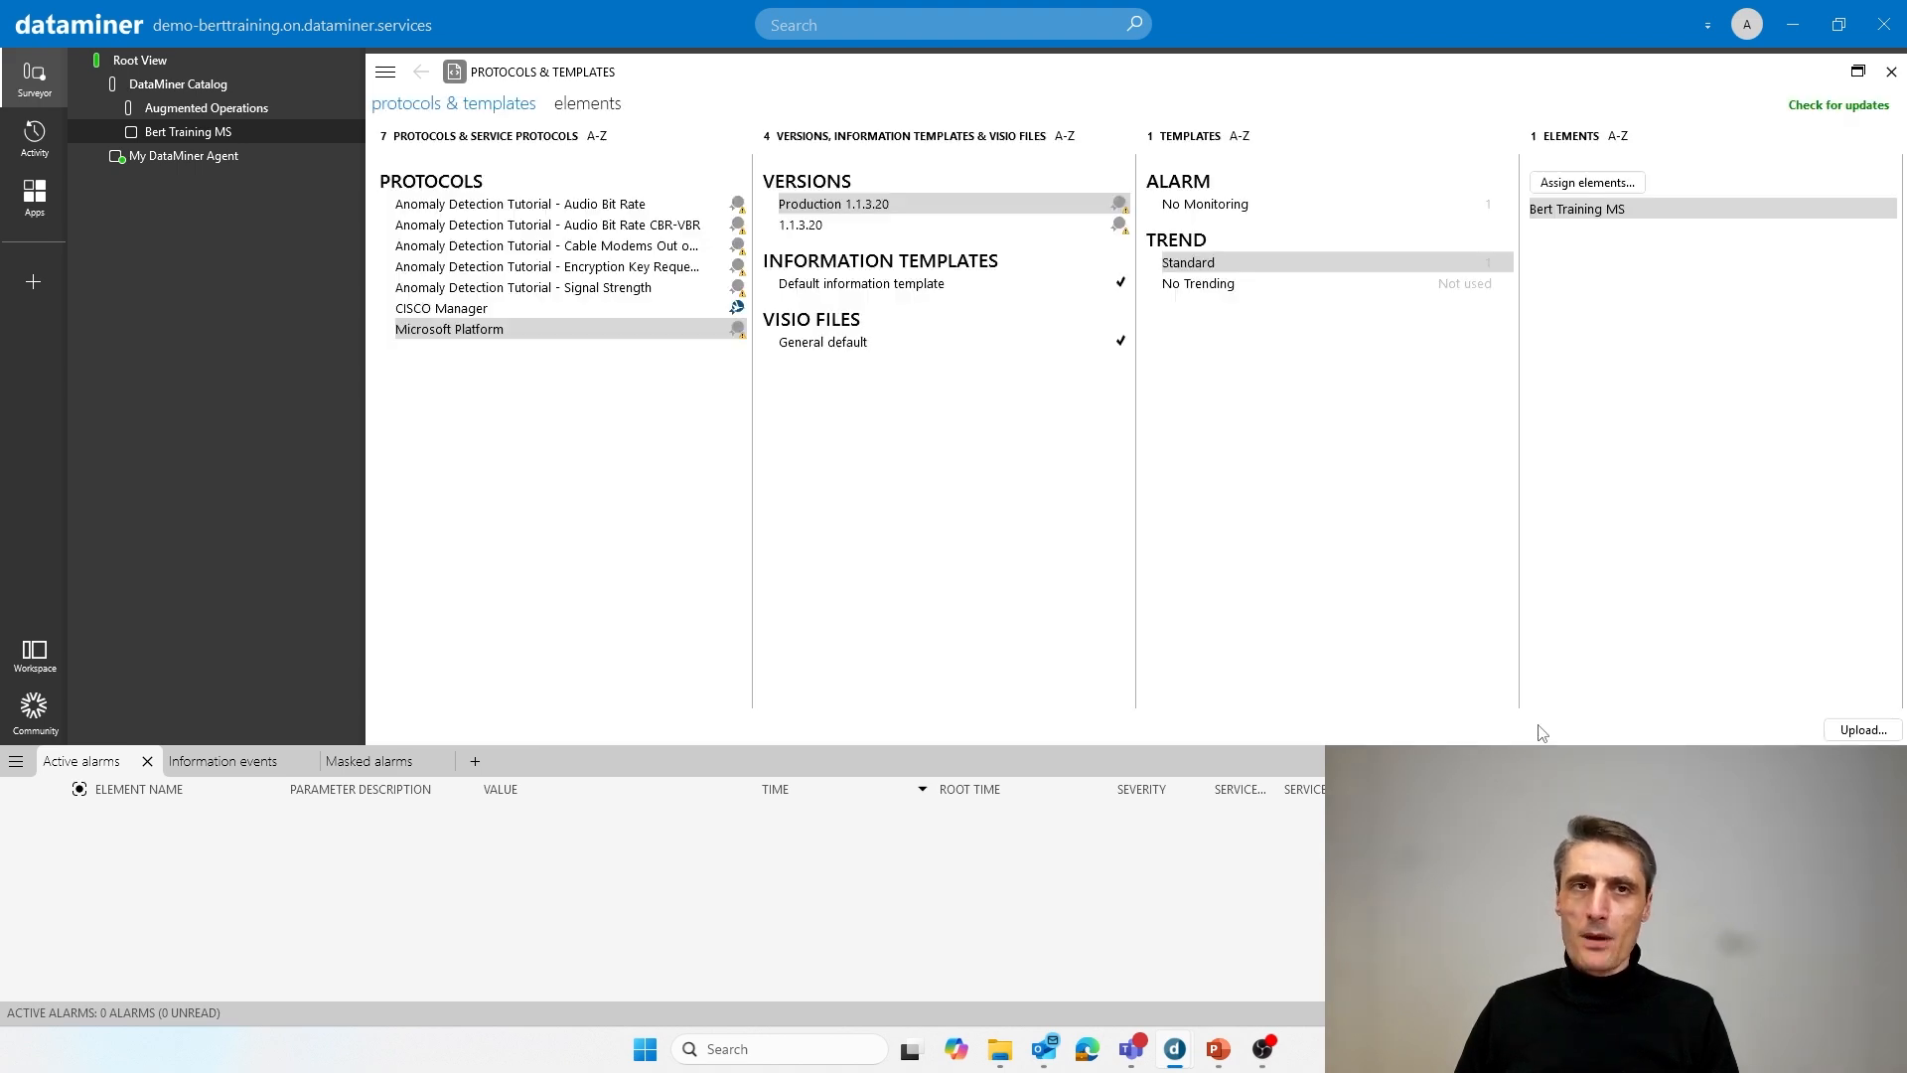
# Check the trend availability of the Performance parameters in the element card and close the Protocols & Templates card
pyautogui.click(1857, 73)
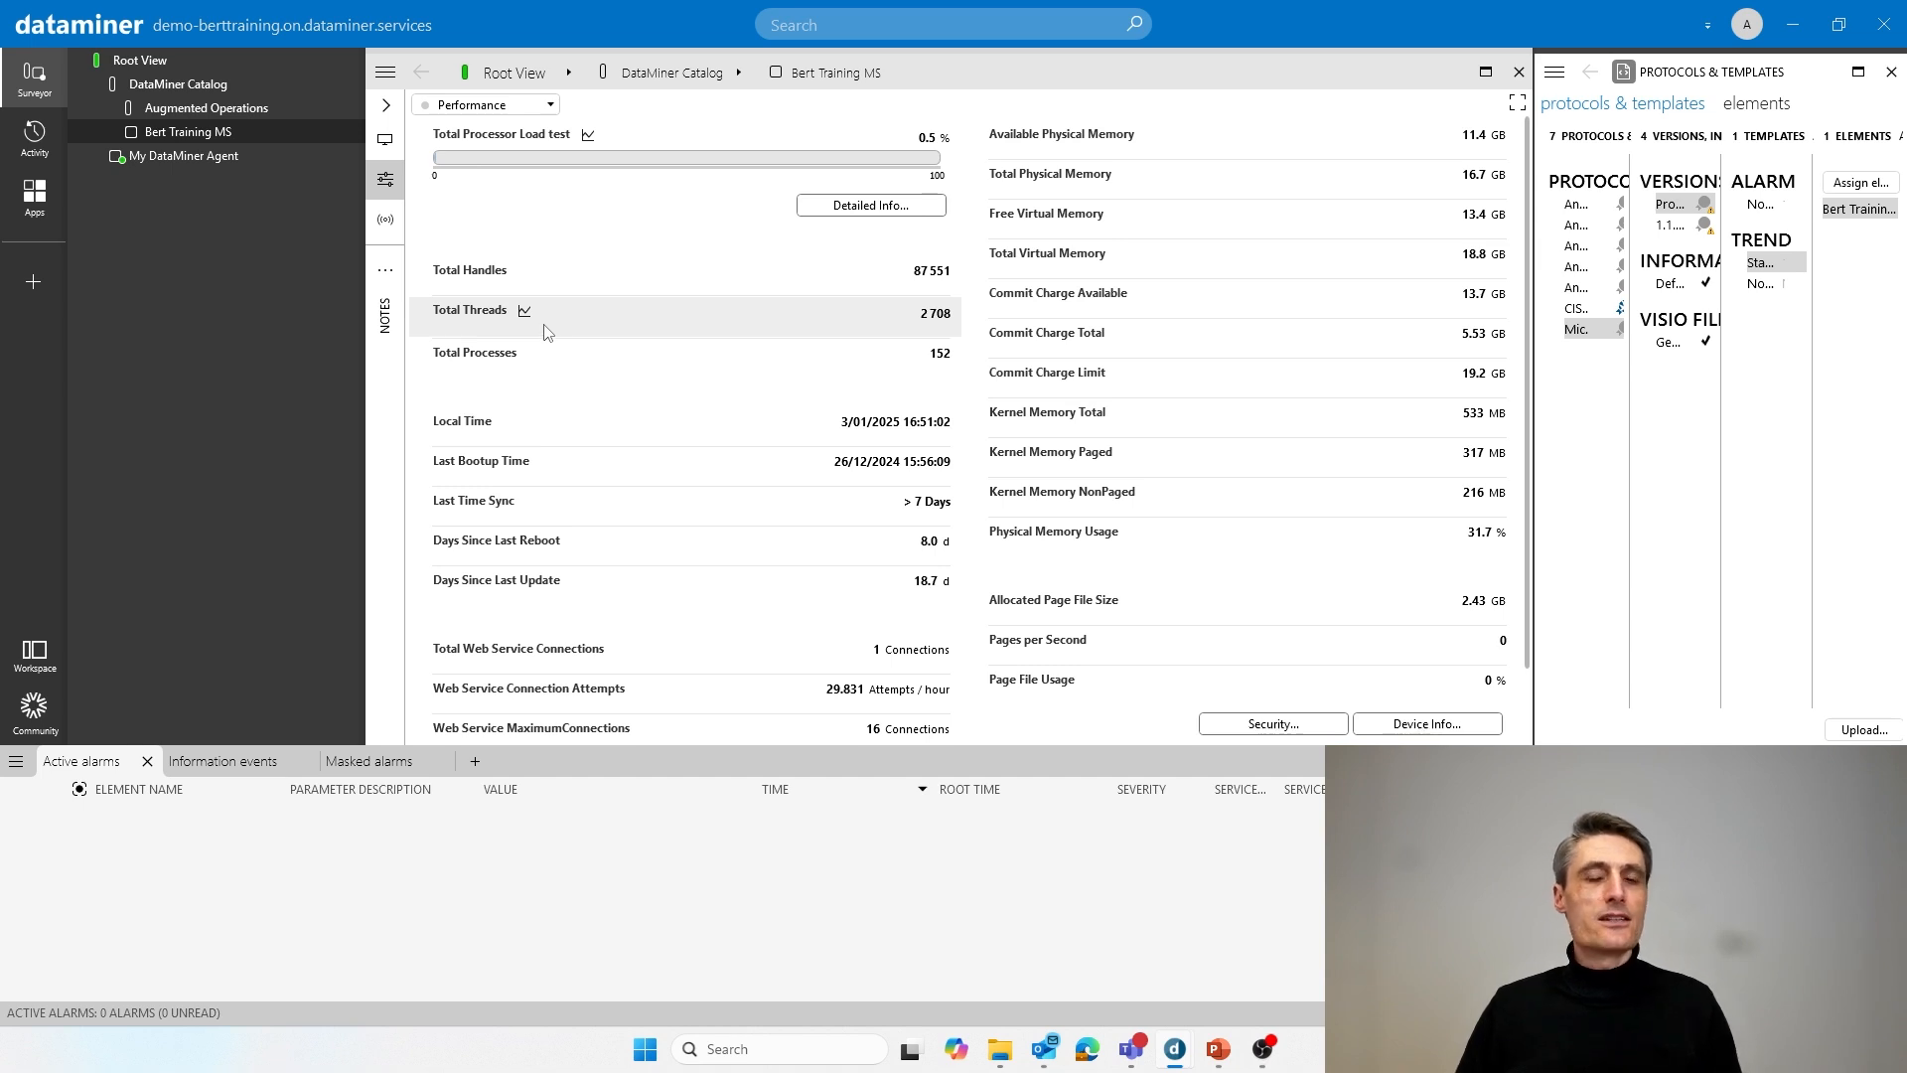
pyautogui.moveTo(545, 332)
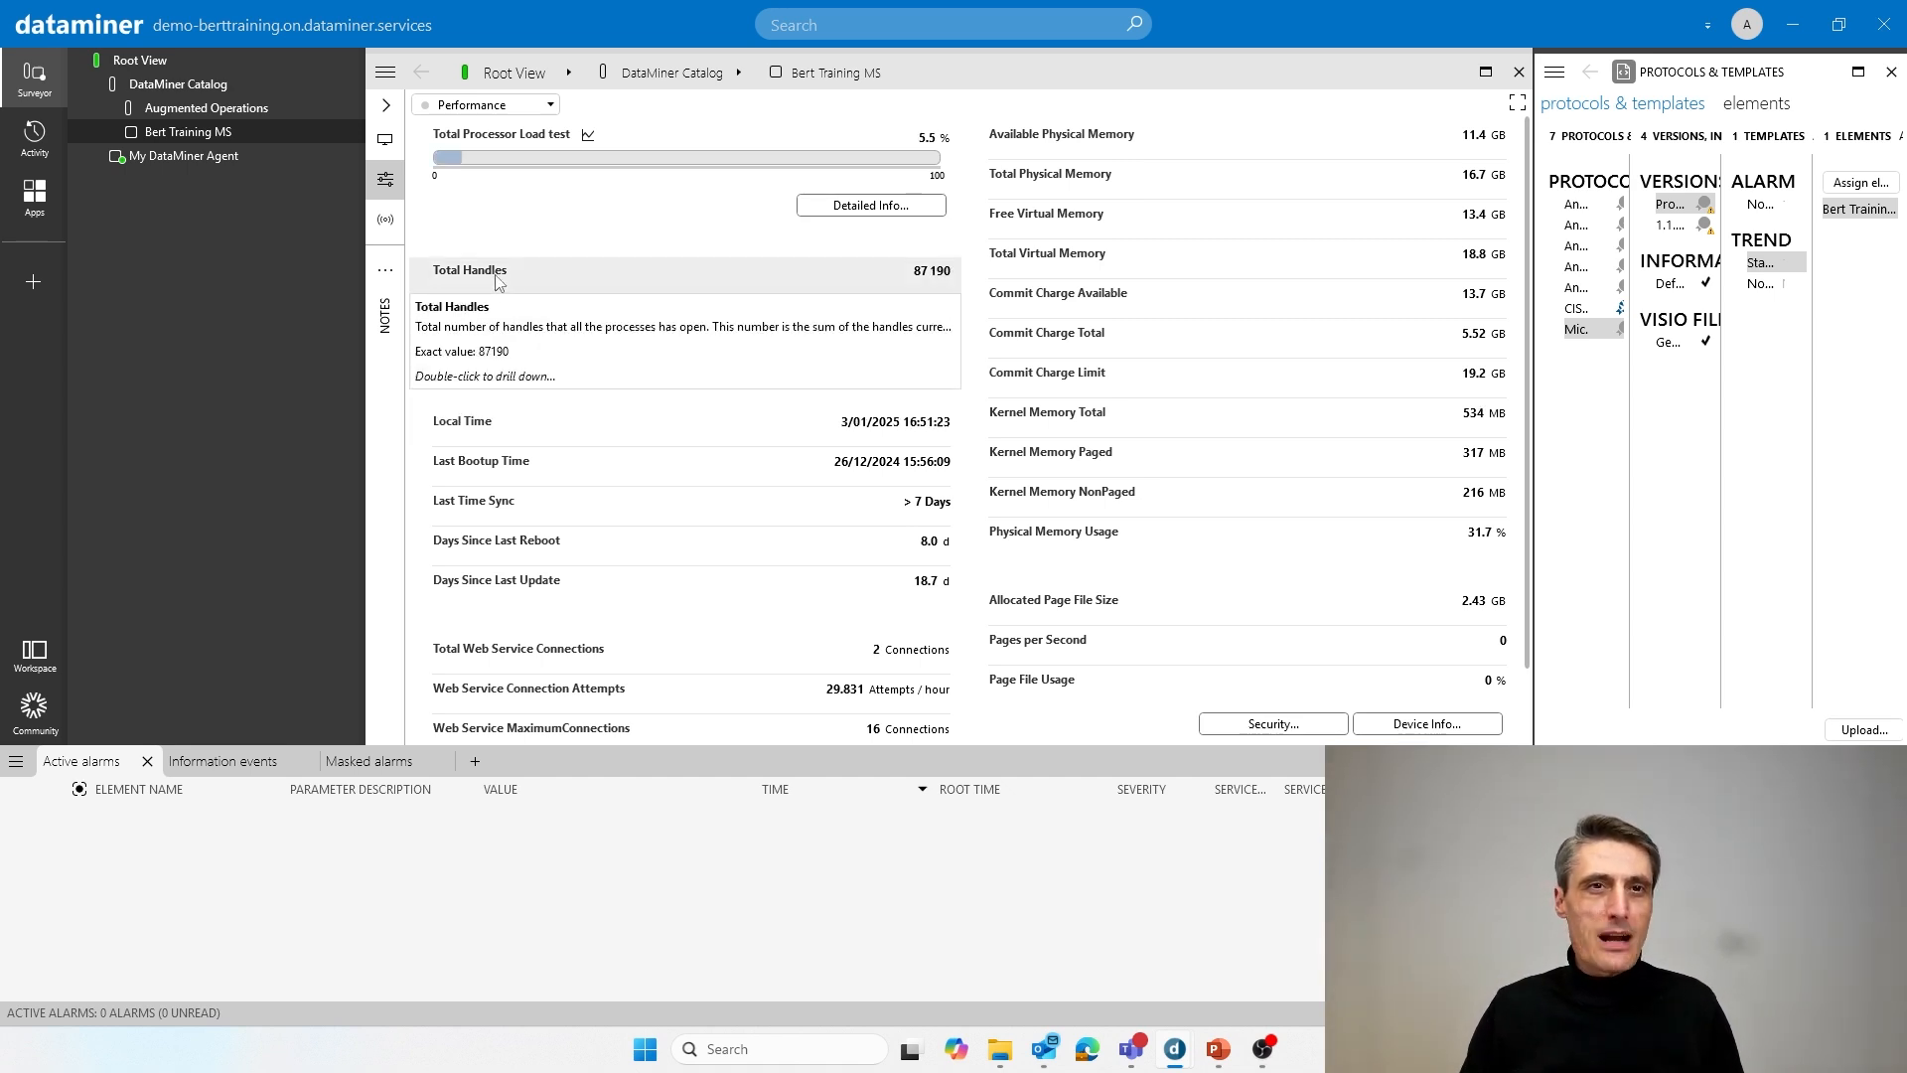
pyautogui.scroll(-2, 501, 248)
pyautogui.scroll(2, 515, 261)
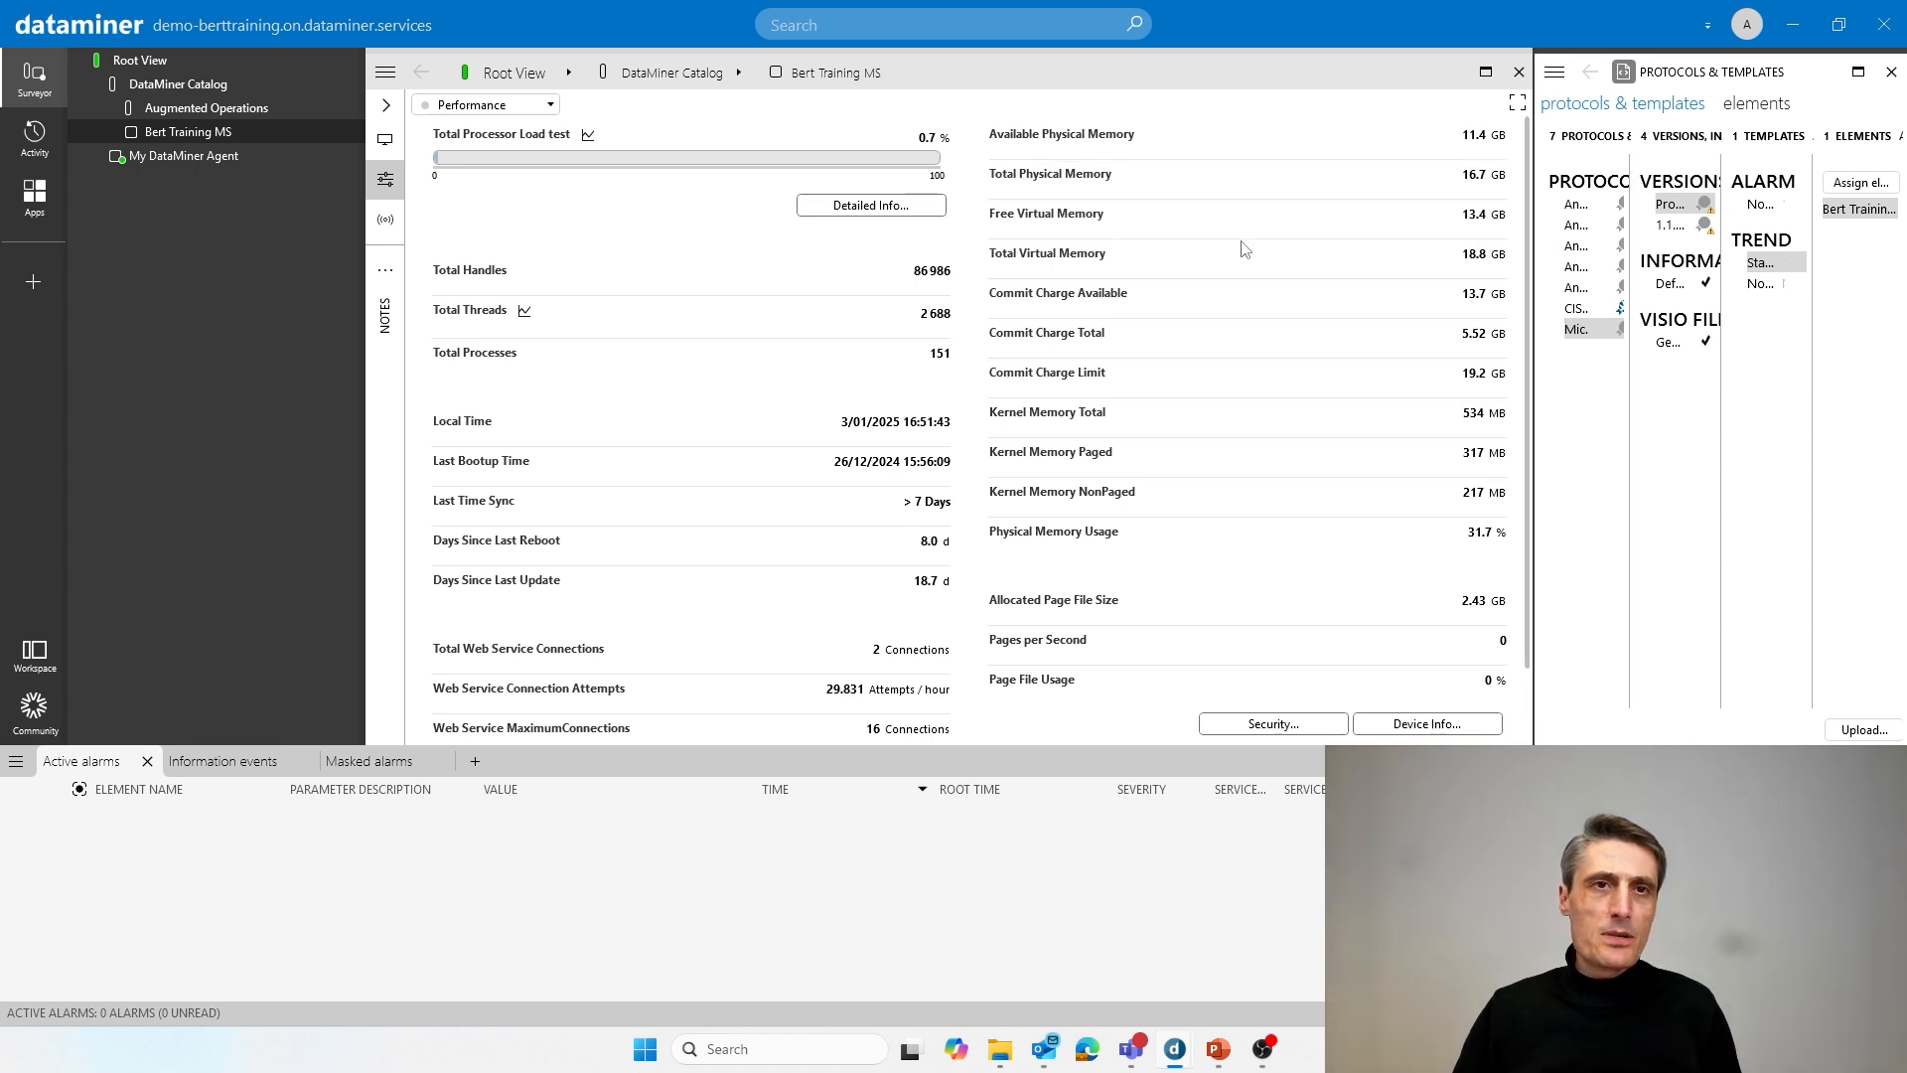
pyautogui.click(1891, 72)
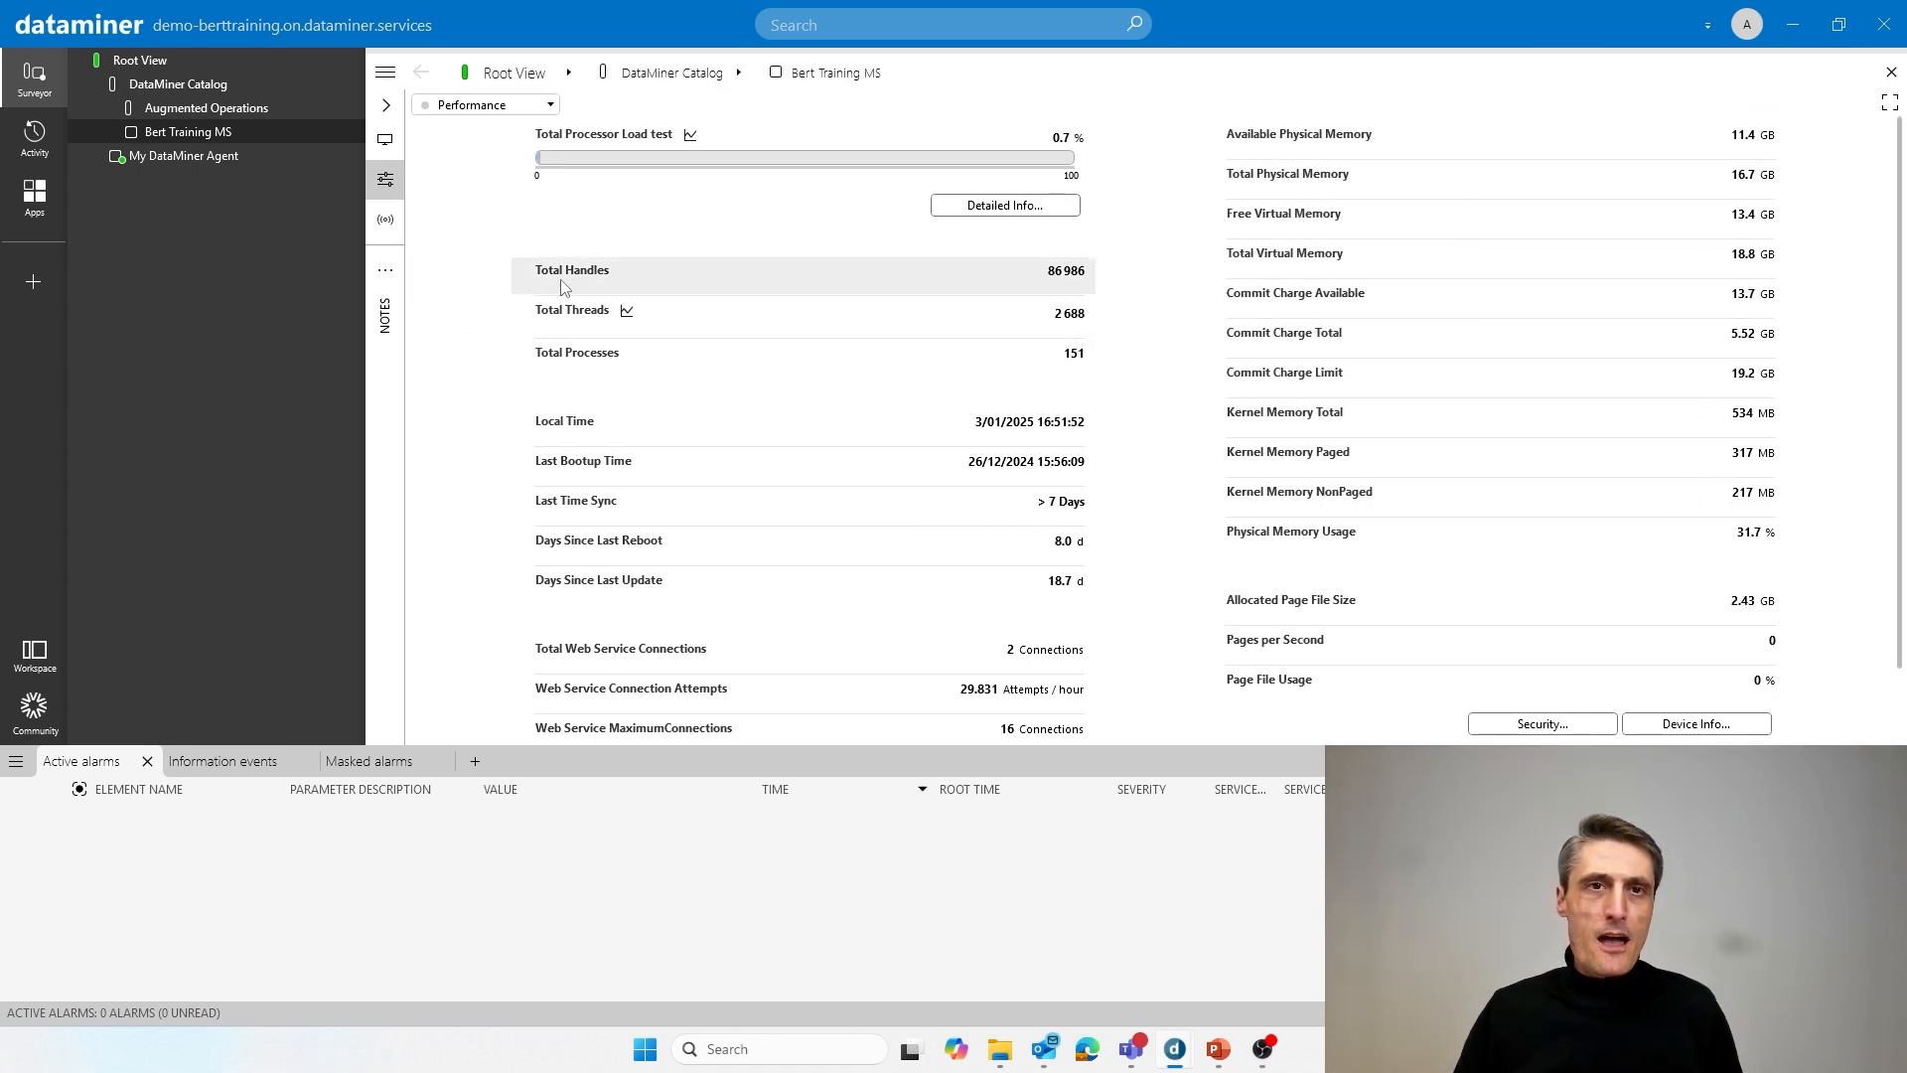
# Drill down into the Total Handles parameter and check its trending page
pyautogui.moveTo(574, 286)
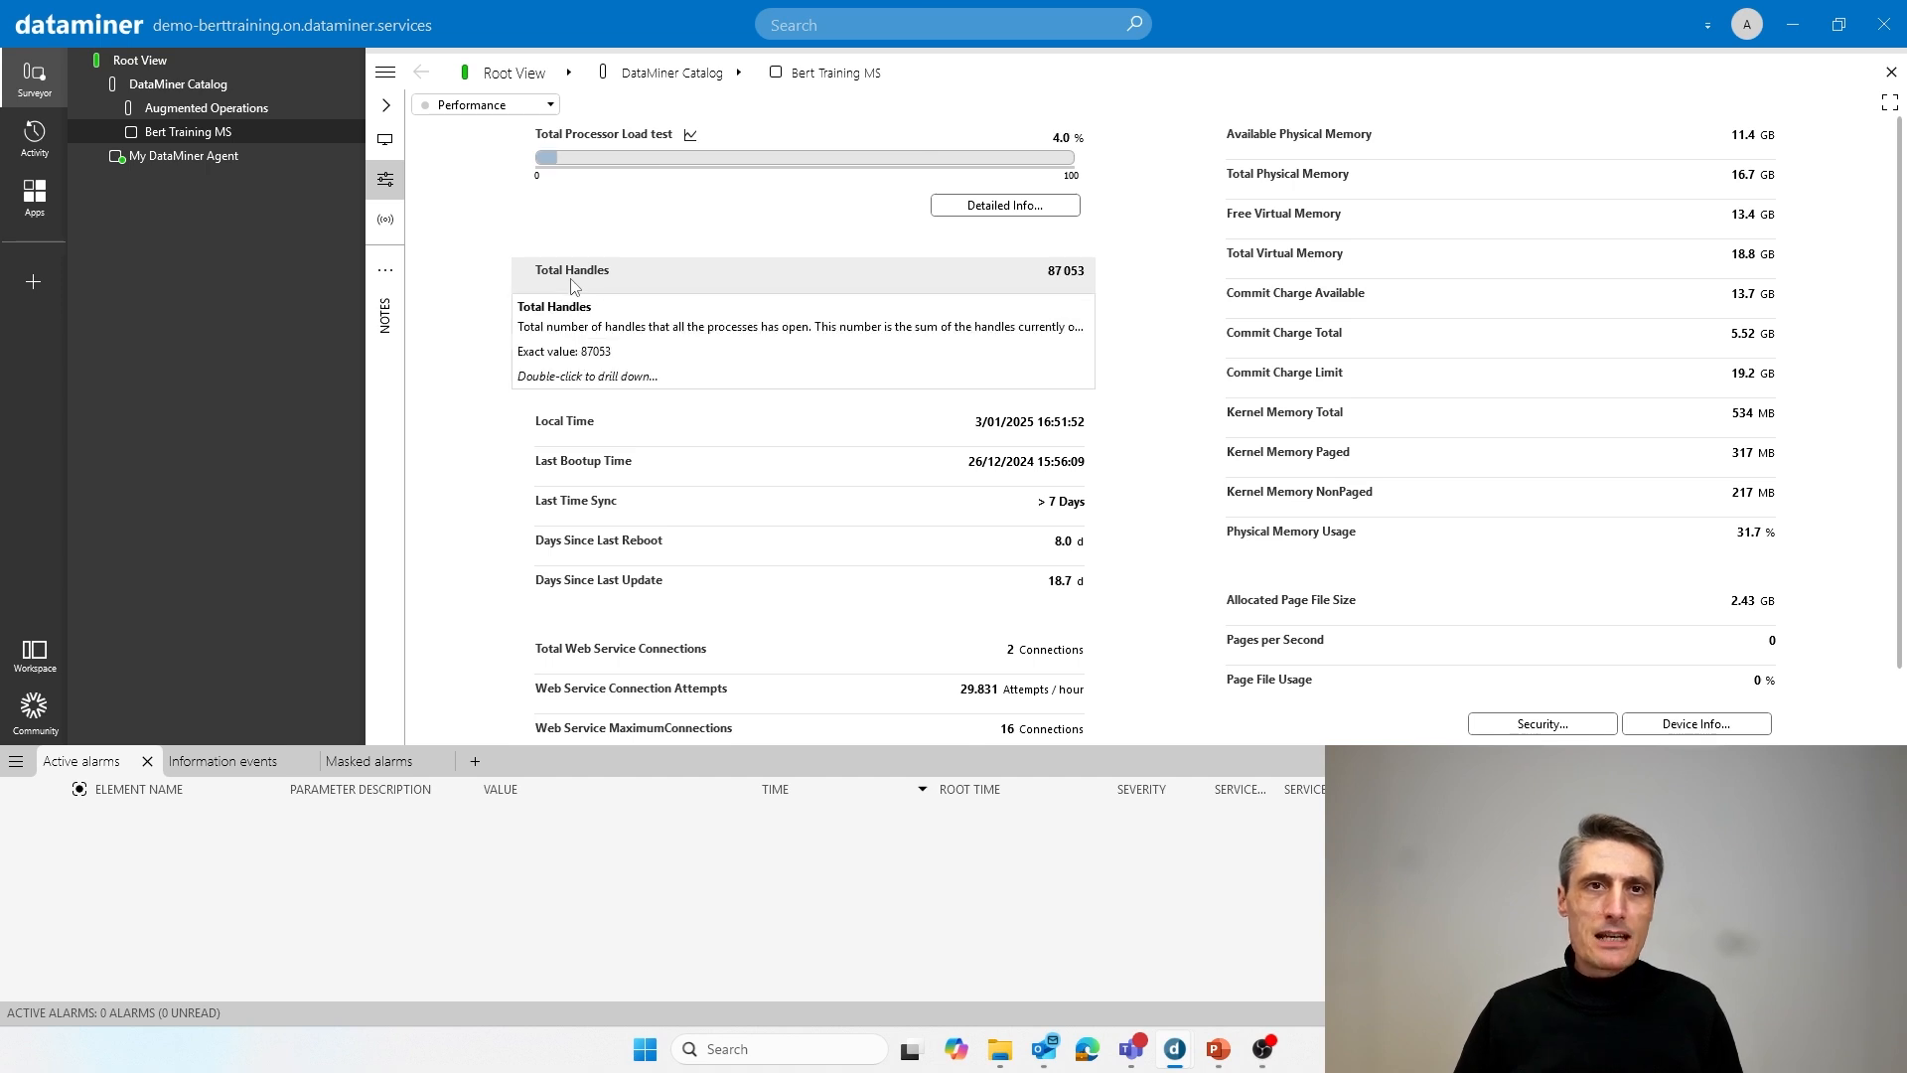
pyautogui.doubleClick(586, 282)
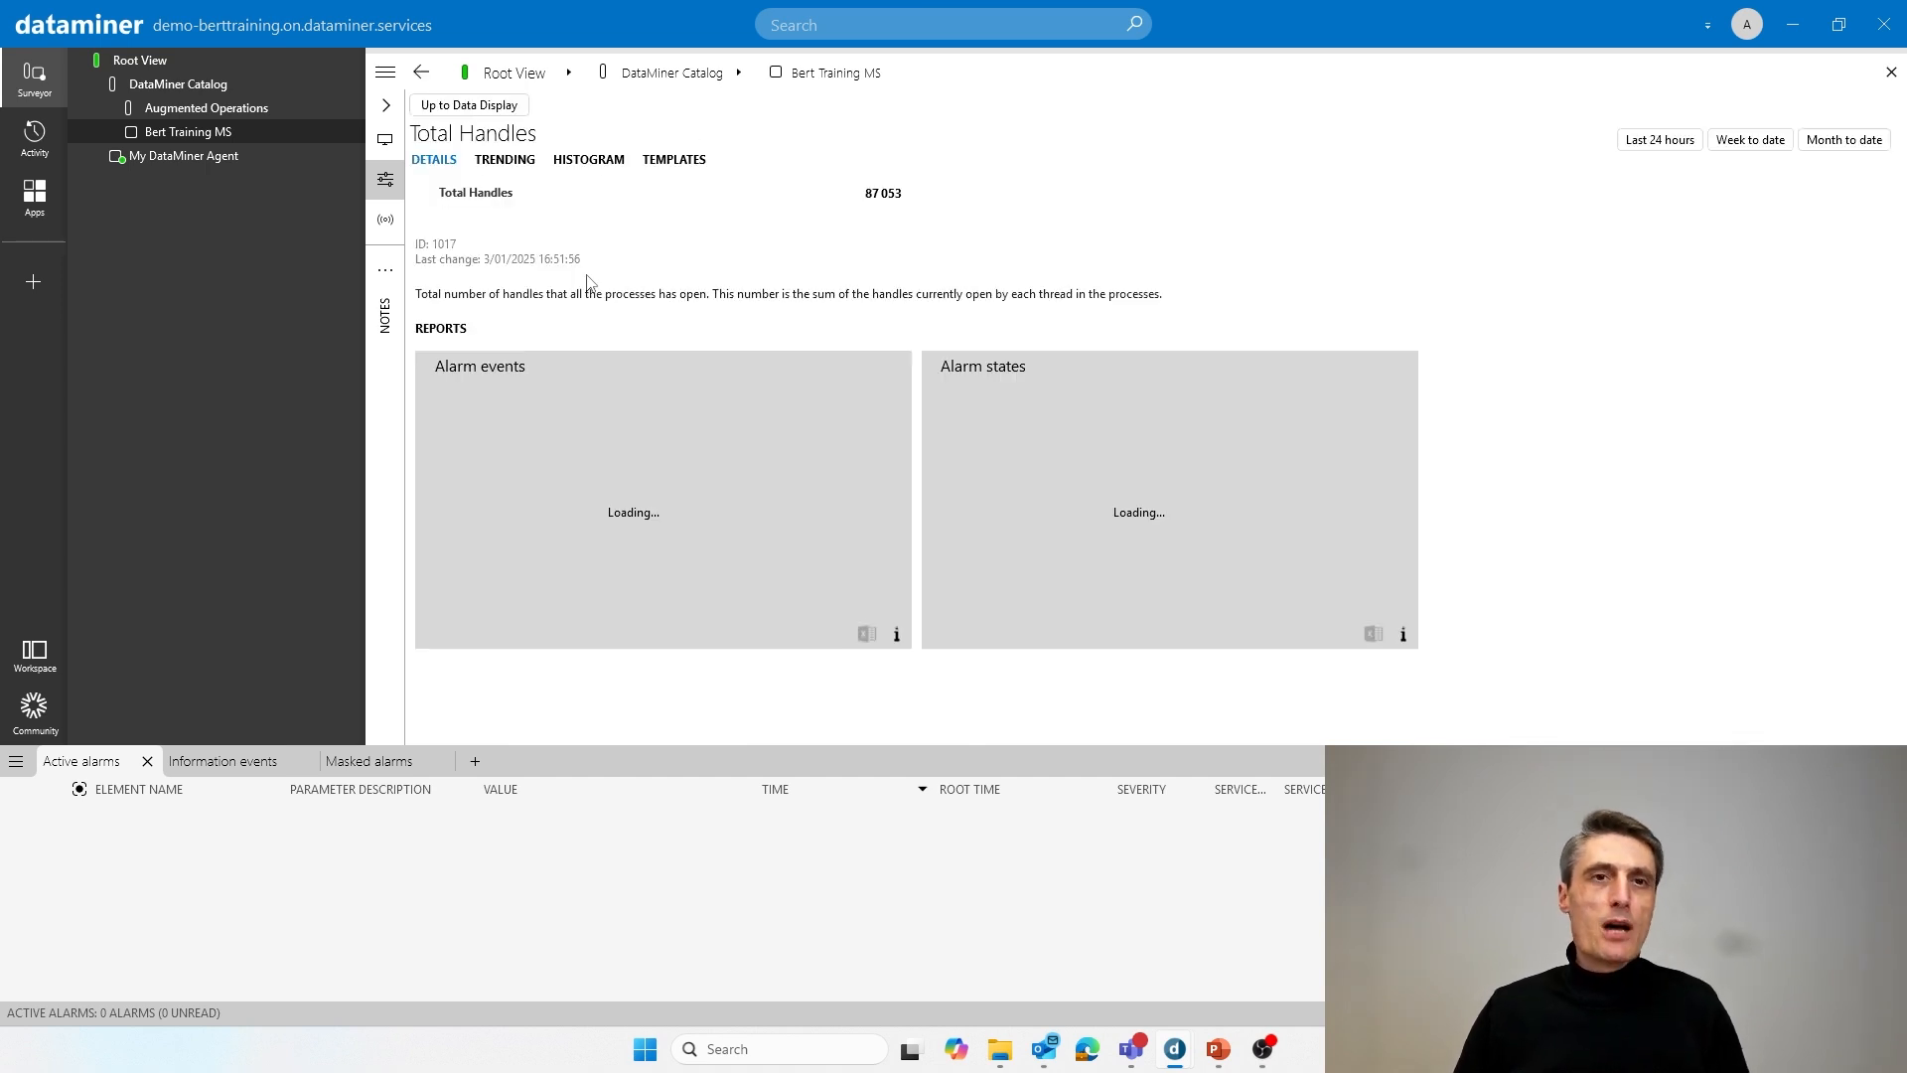
pyautogui.moveTo(435, 191)
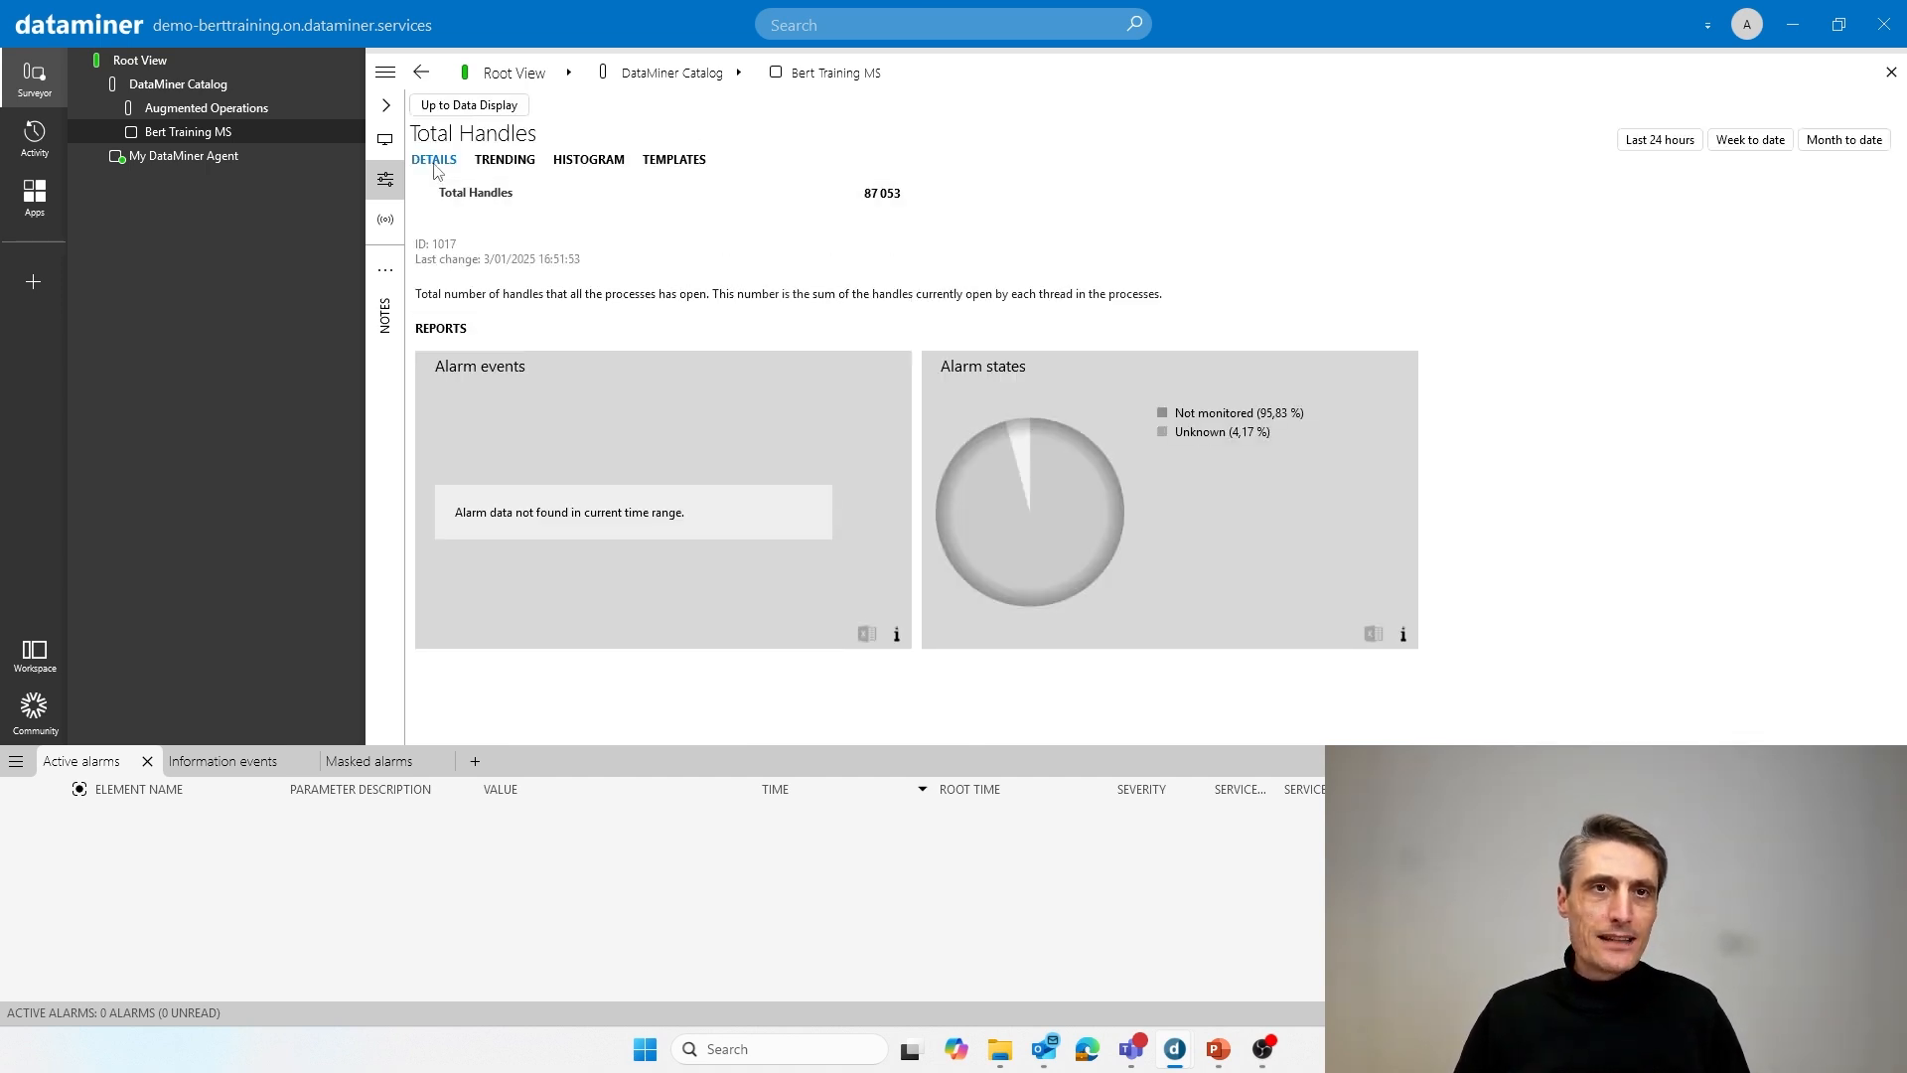
pyautogui.click(504, 160)
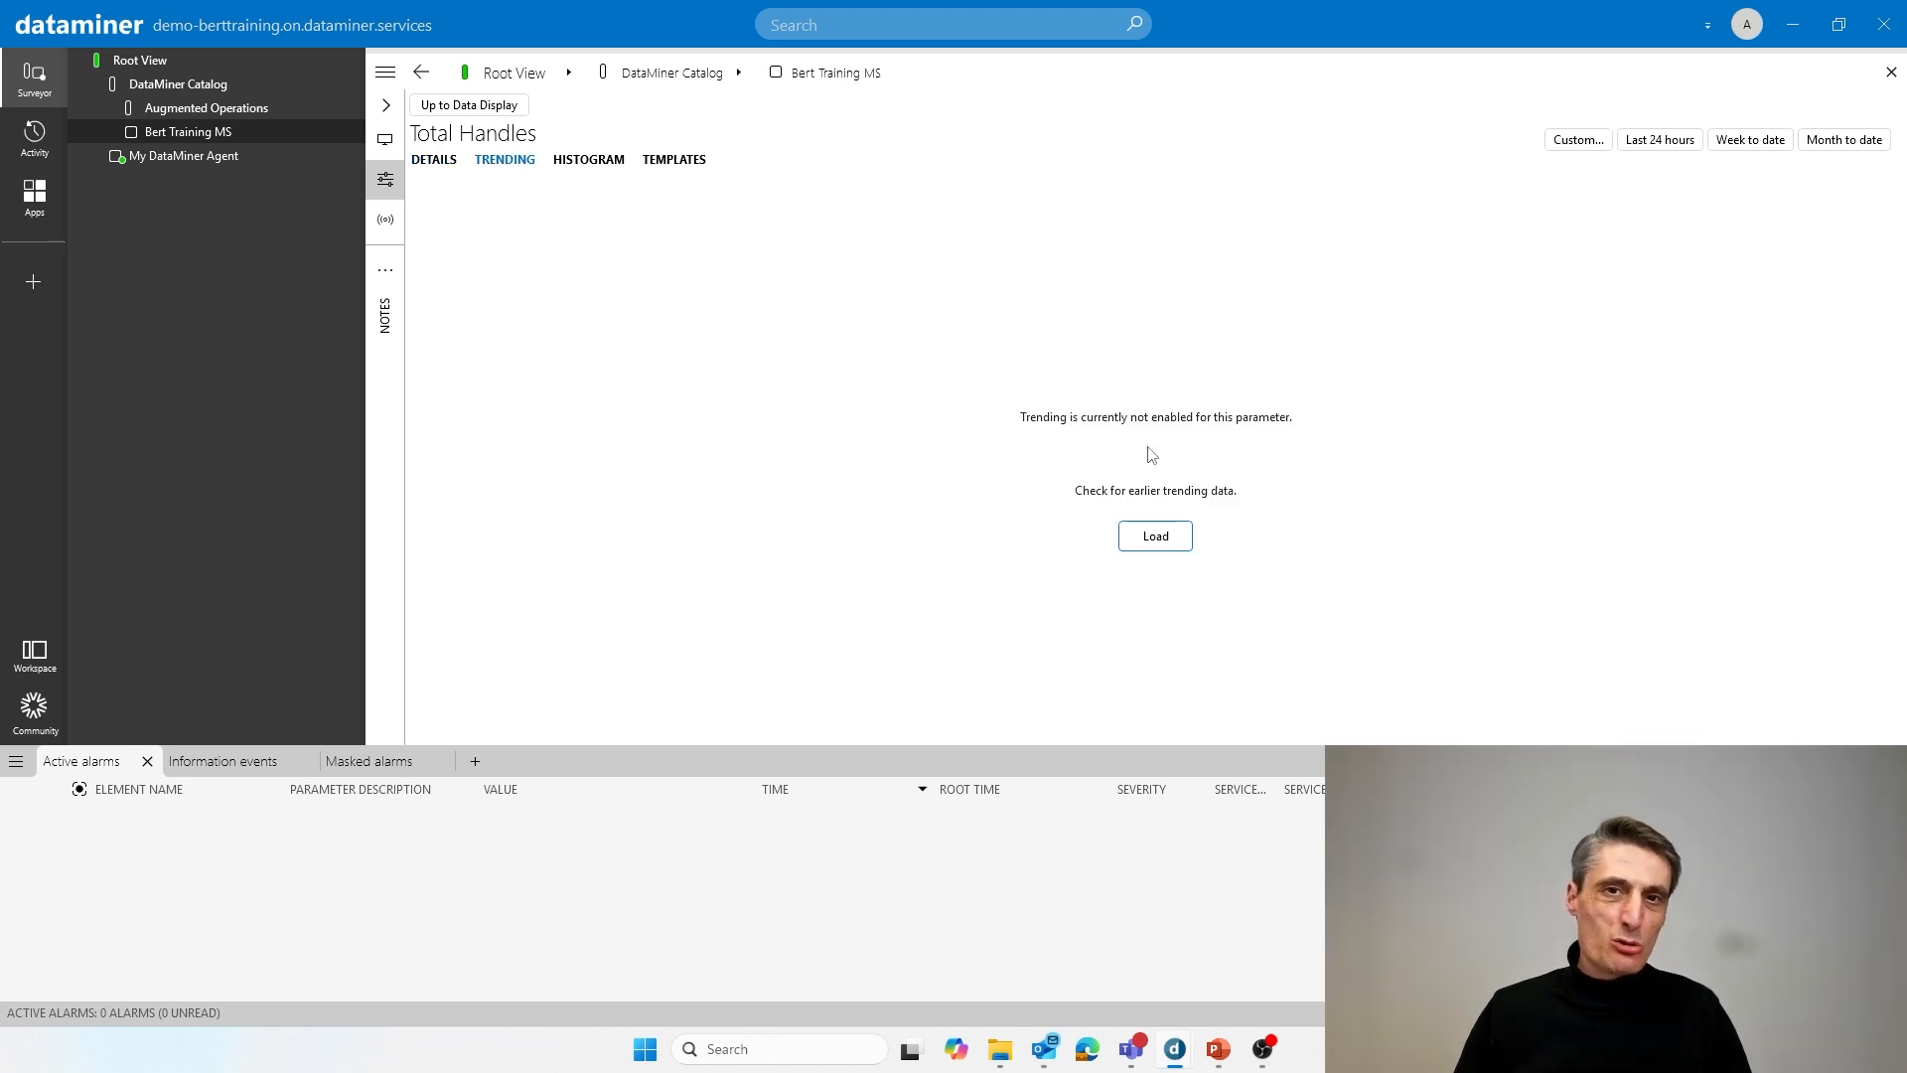
# Enable average trending for Total Handles from the parameter's template settings, update the trend template and return to the data display
pyautogui.click(676, 161)
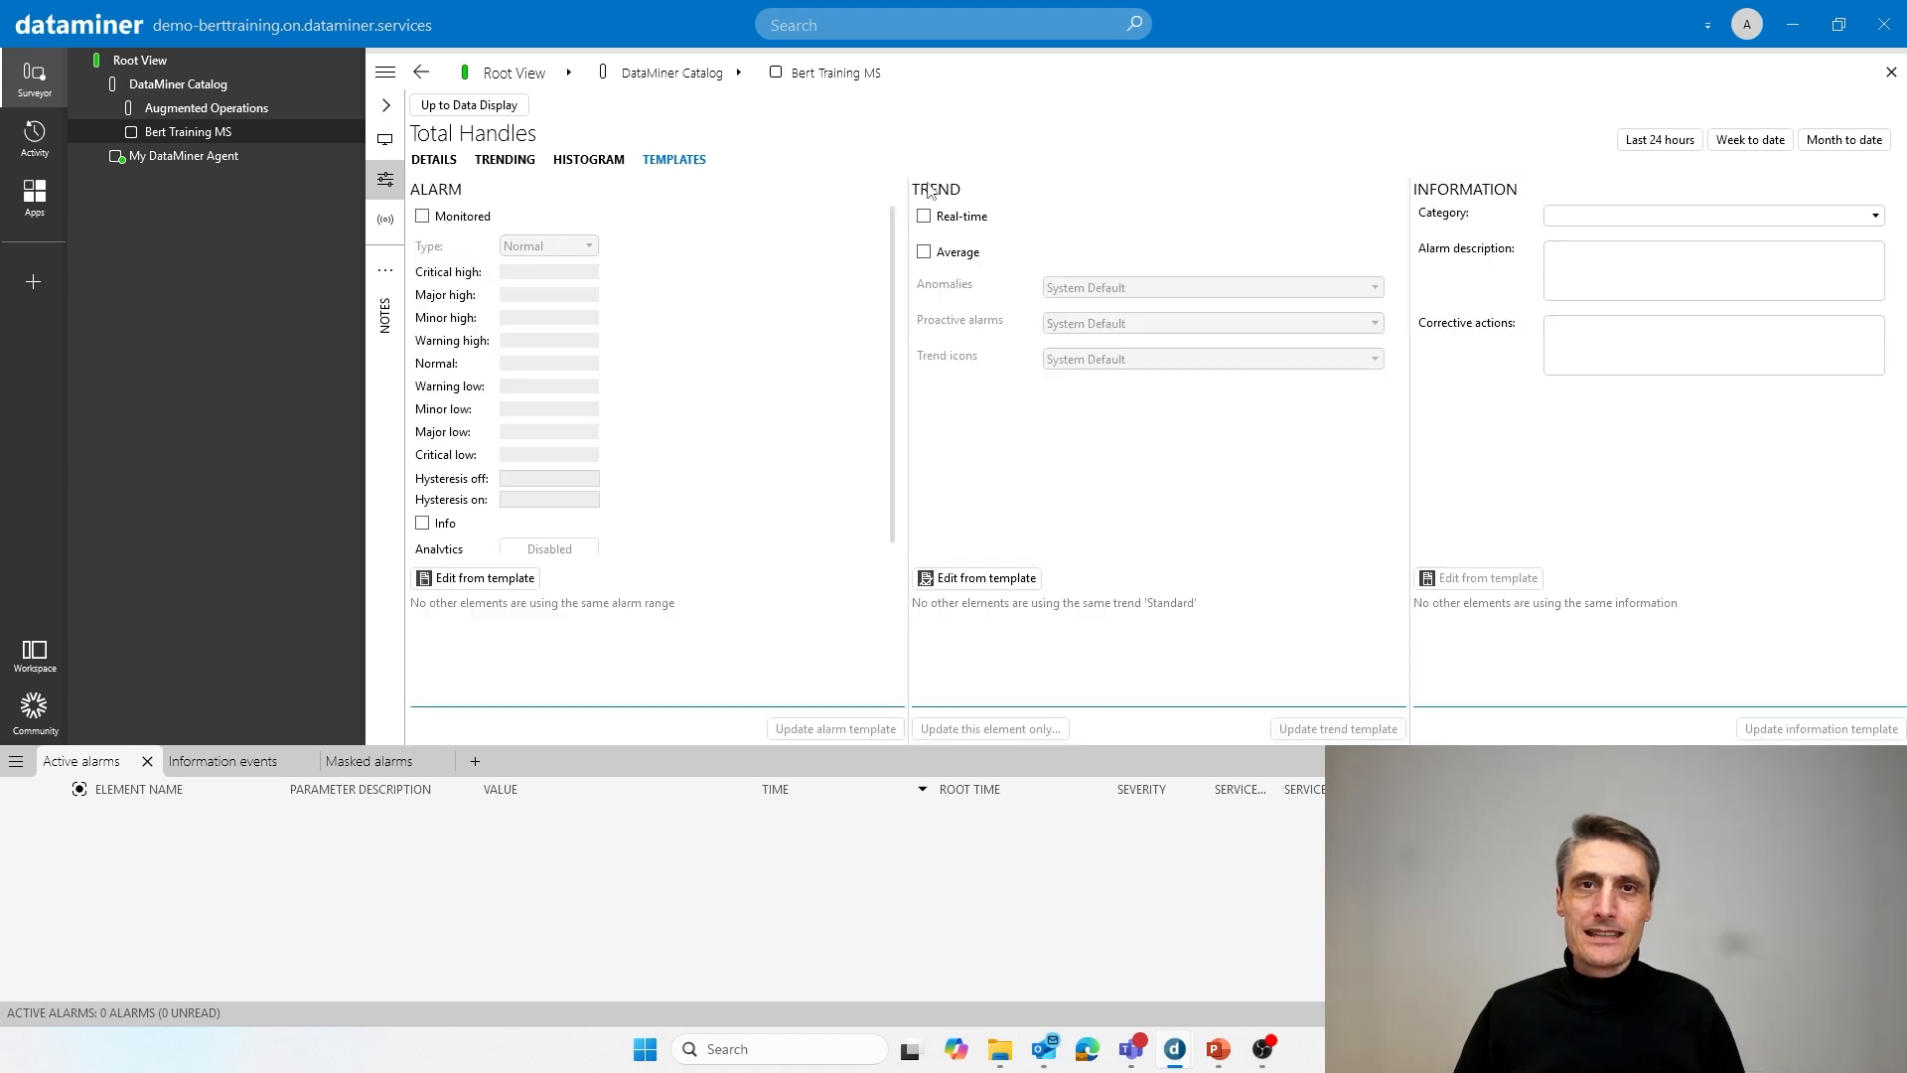
pyautogui.click(924, 253)
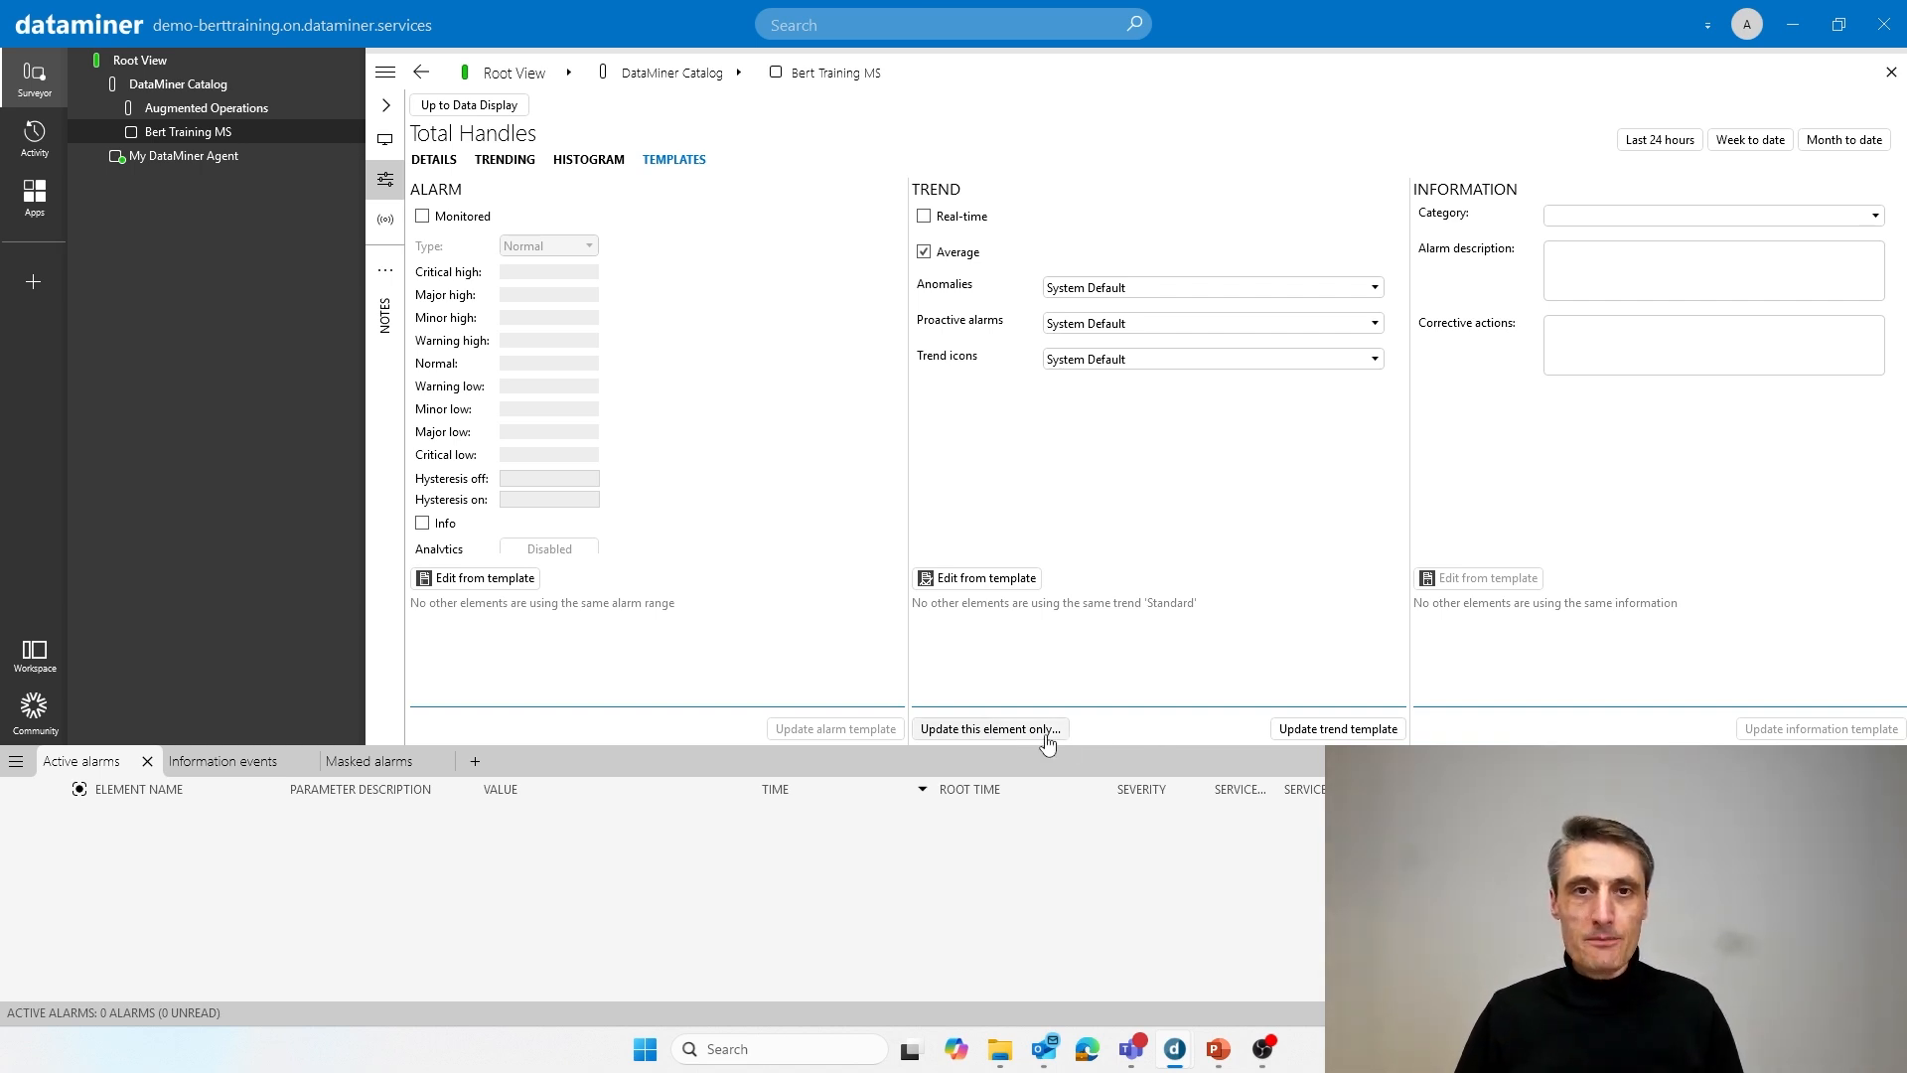
pyautogui.click(1335, 730)
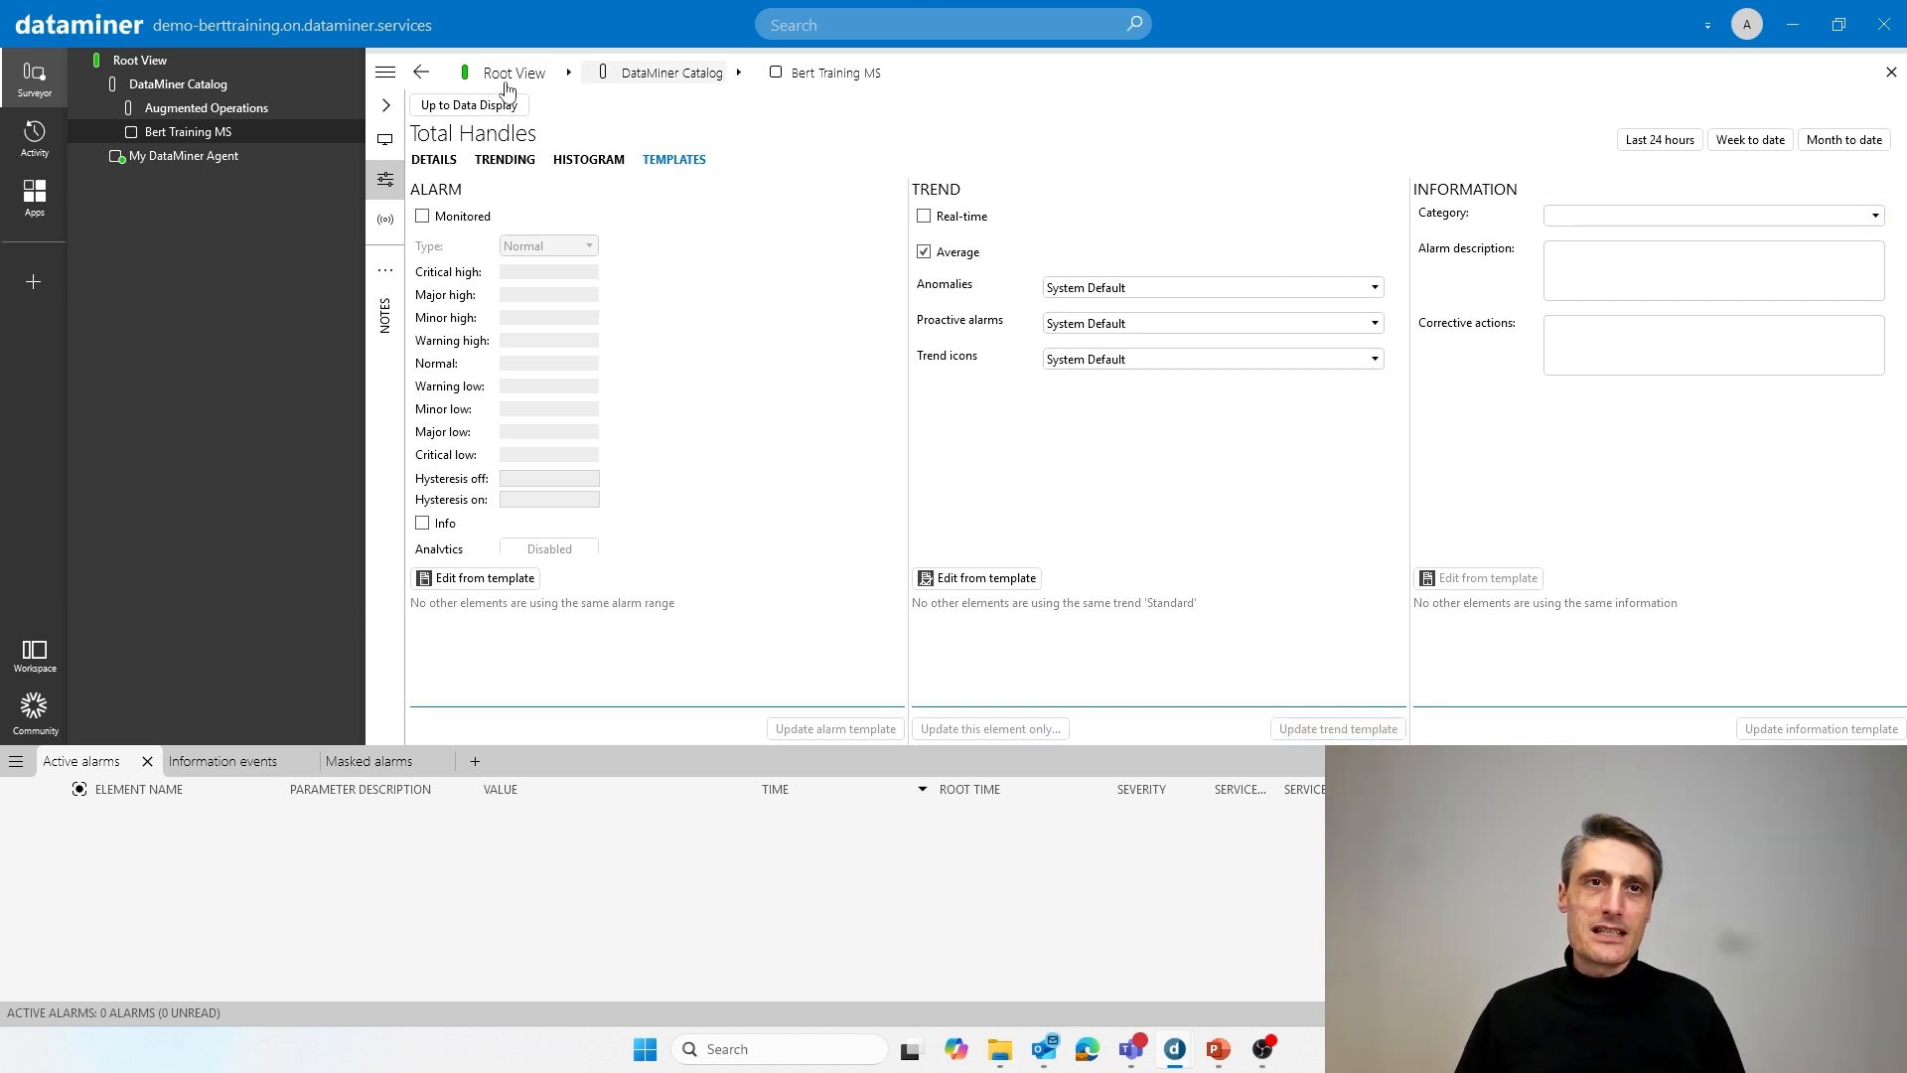
pyautogui.click(469, 106)
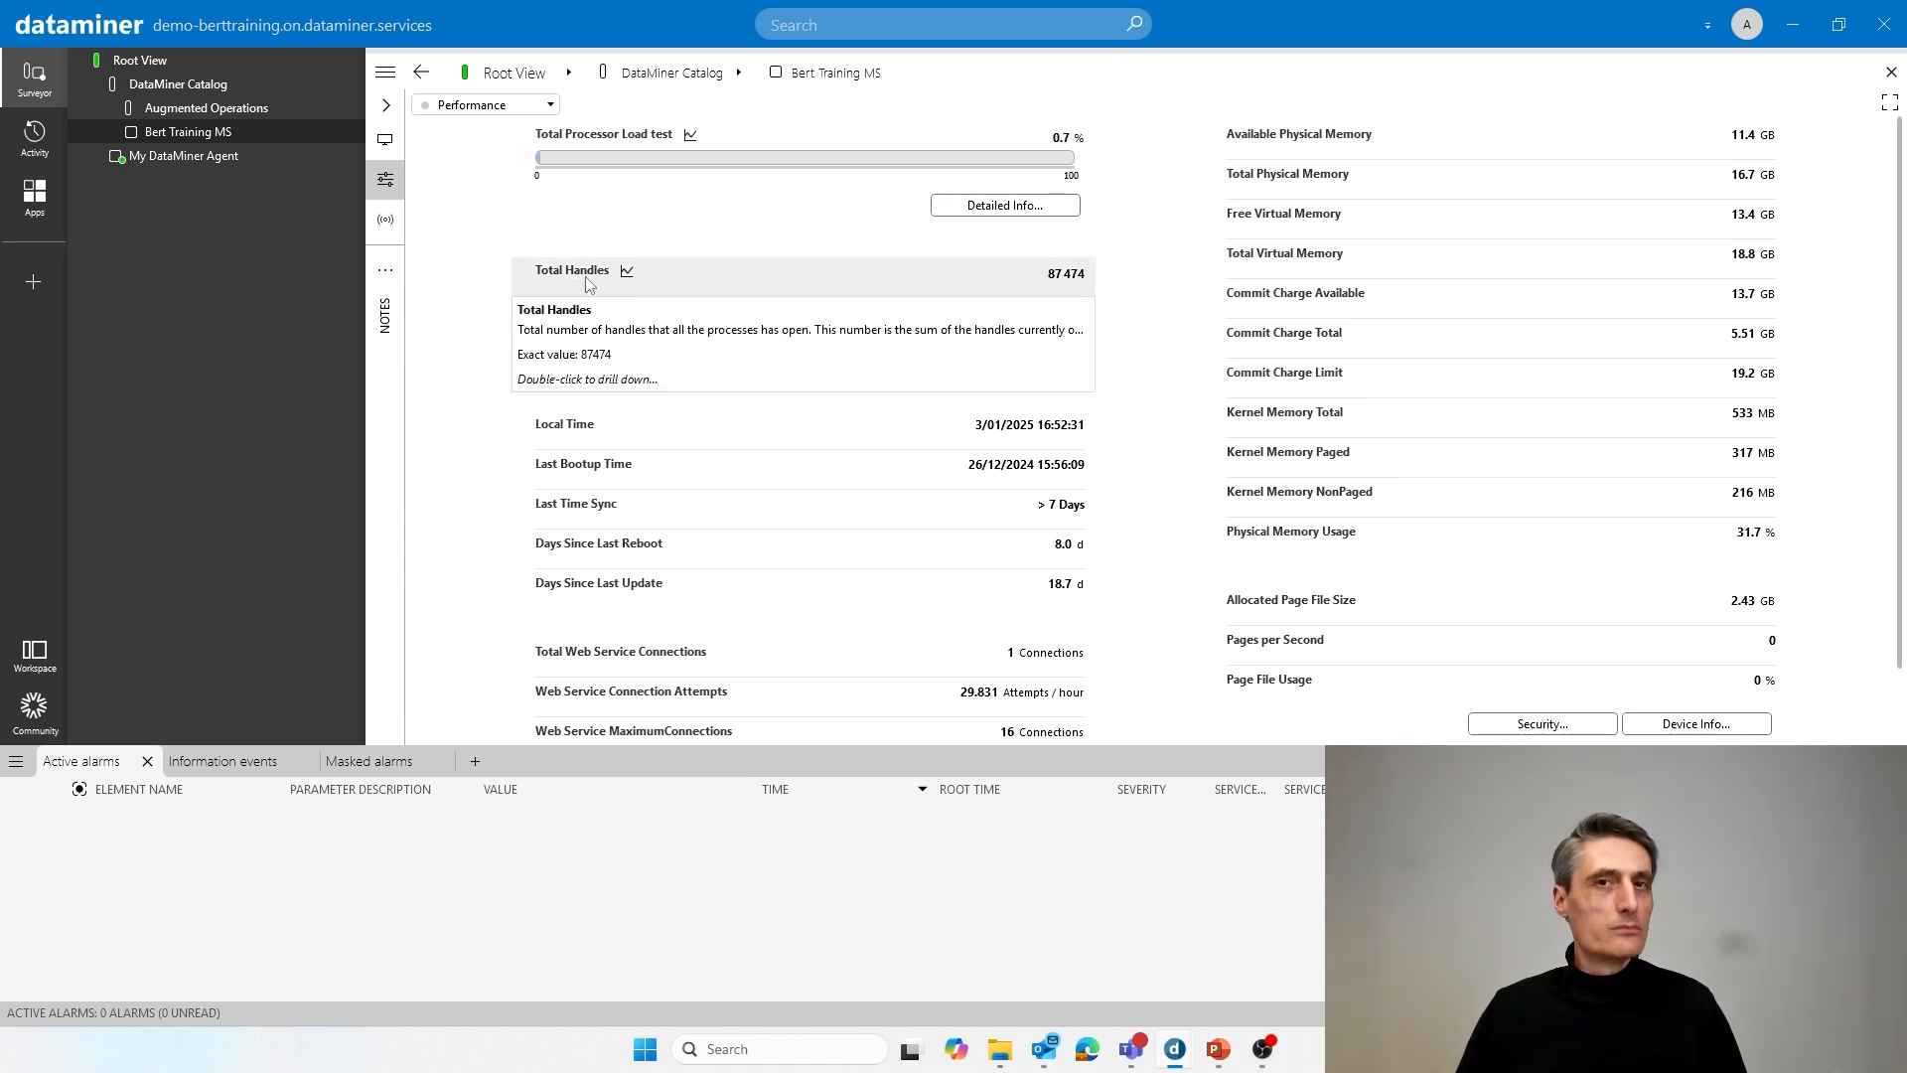
pyautogui.moveTo(1321, 144)
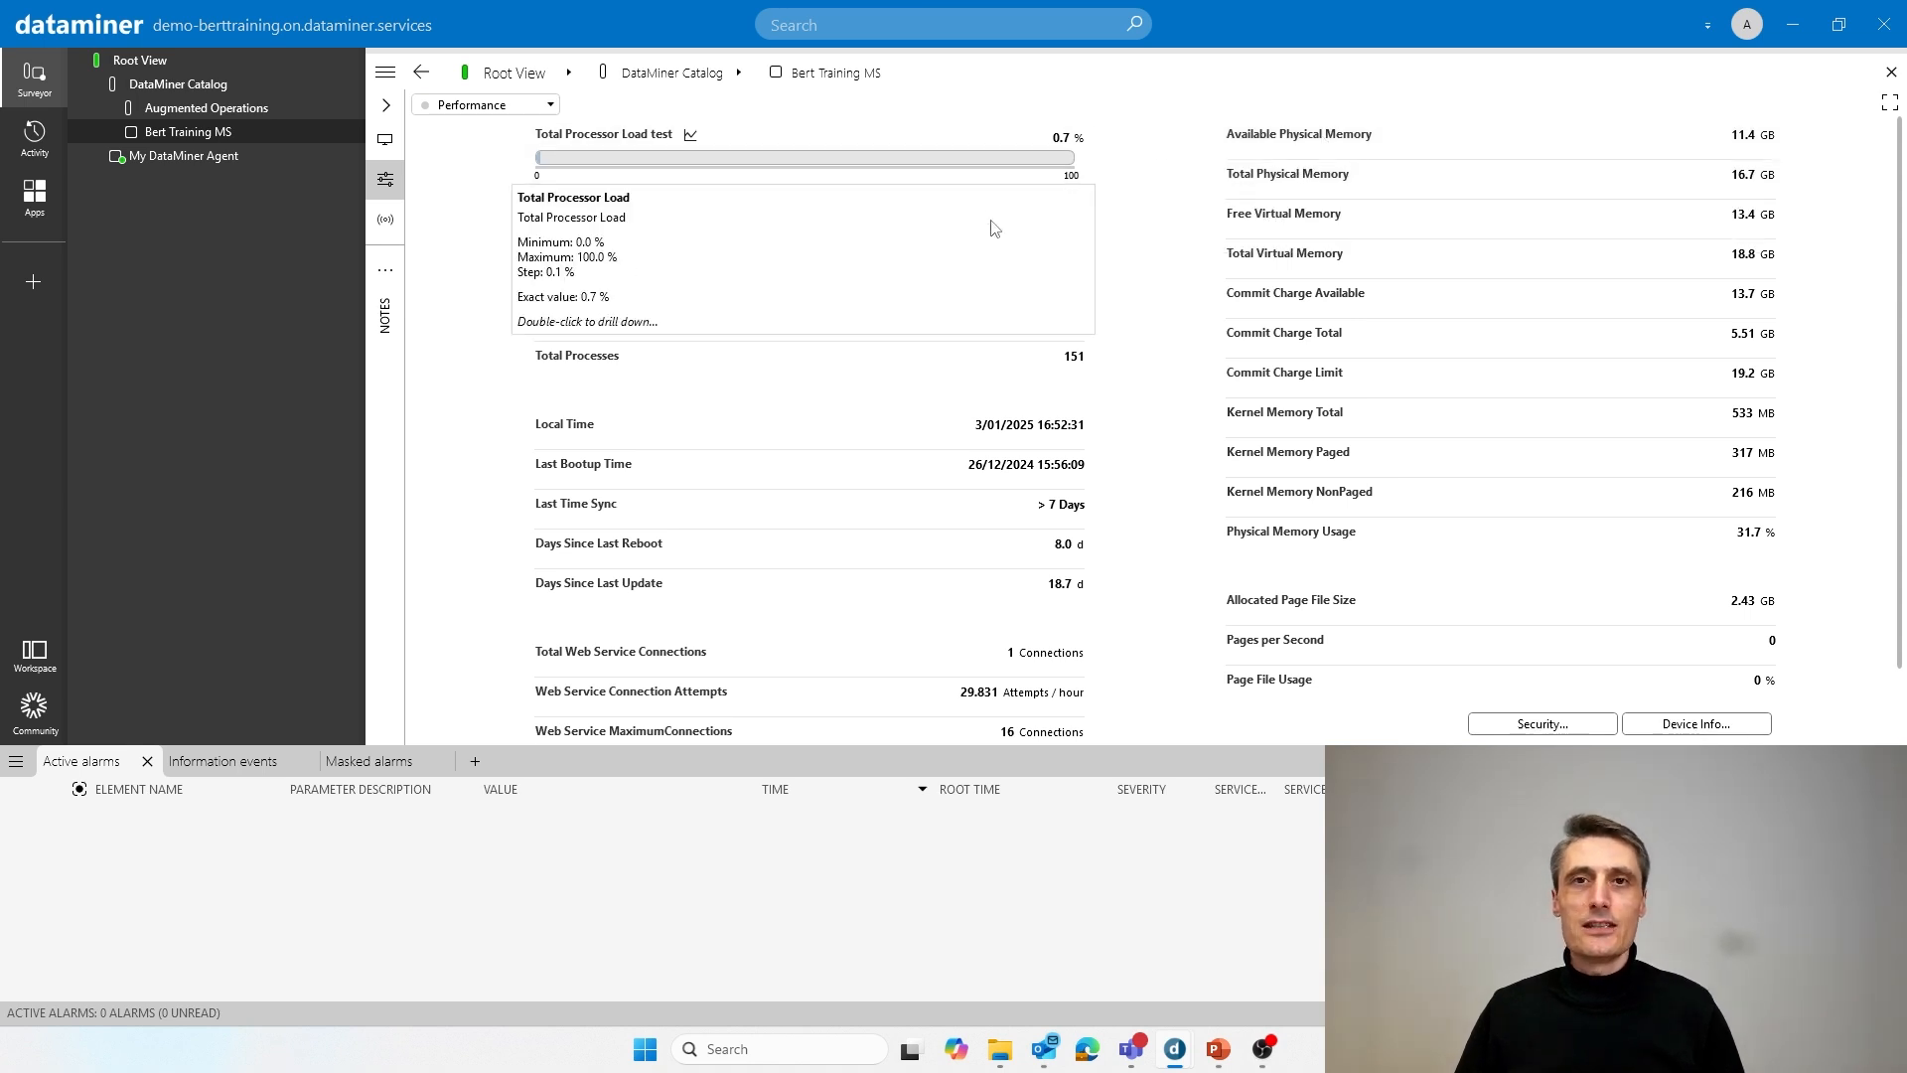
pyautogui.moveTo(668, 290)
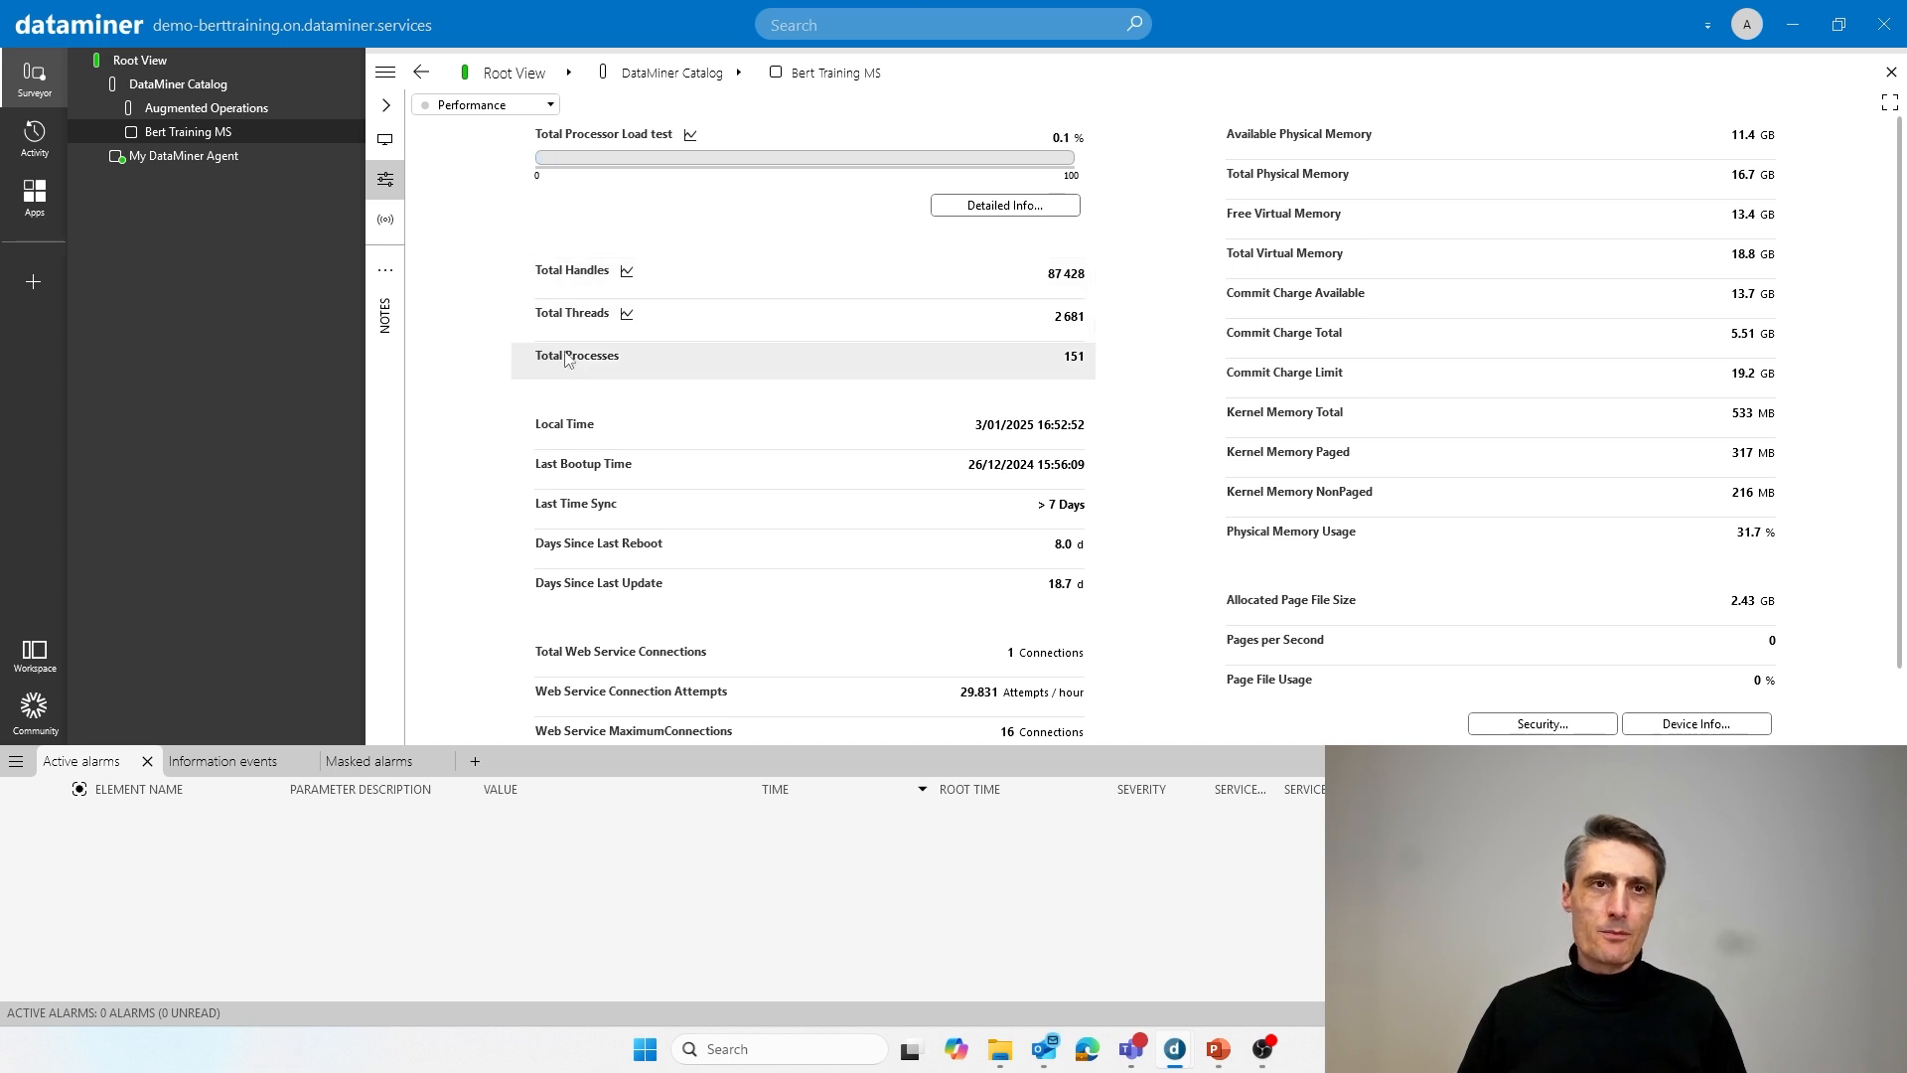
# Open the Standard trend template assigned to the Training MS element directly from that element
pyautogui.rightClick(201, 139)
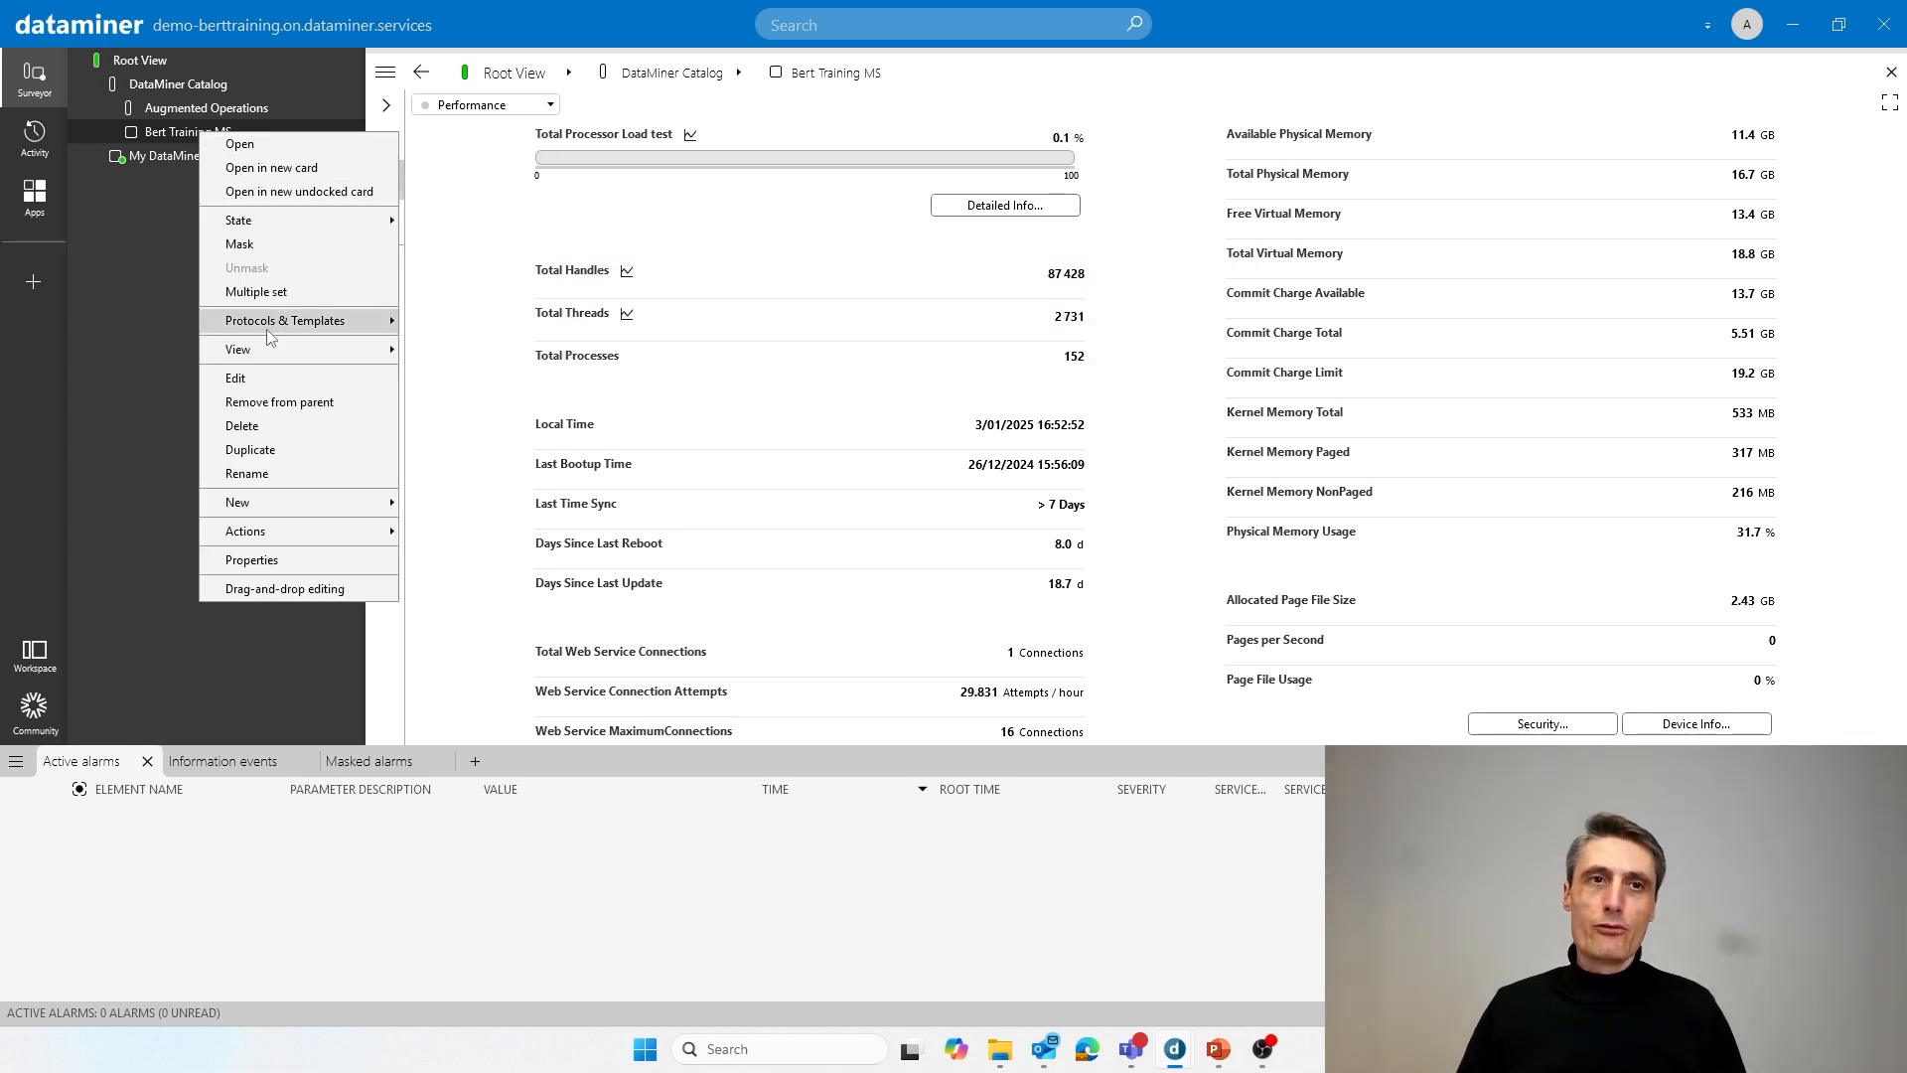
pyautogui.moveTo(290, 326)
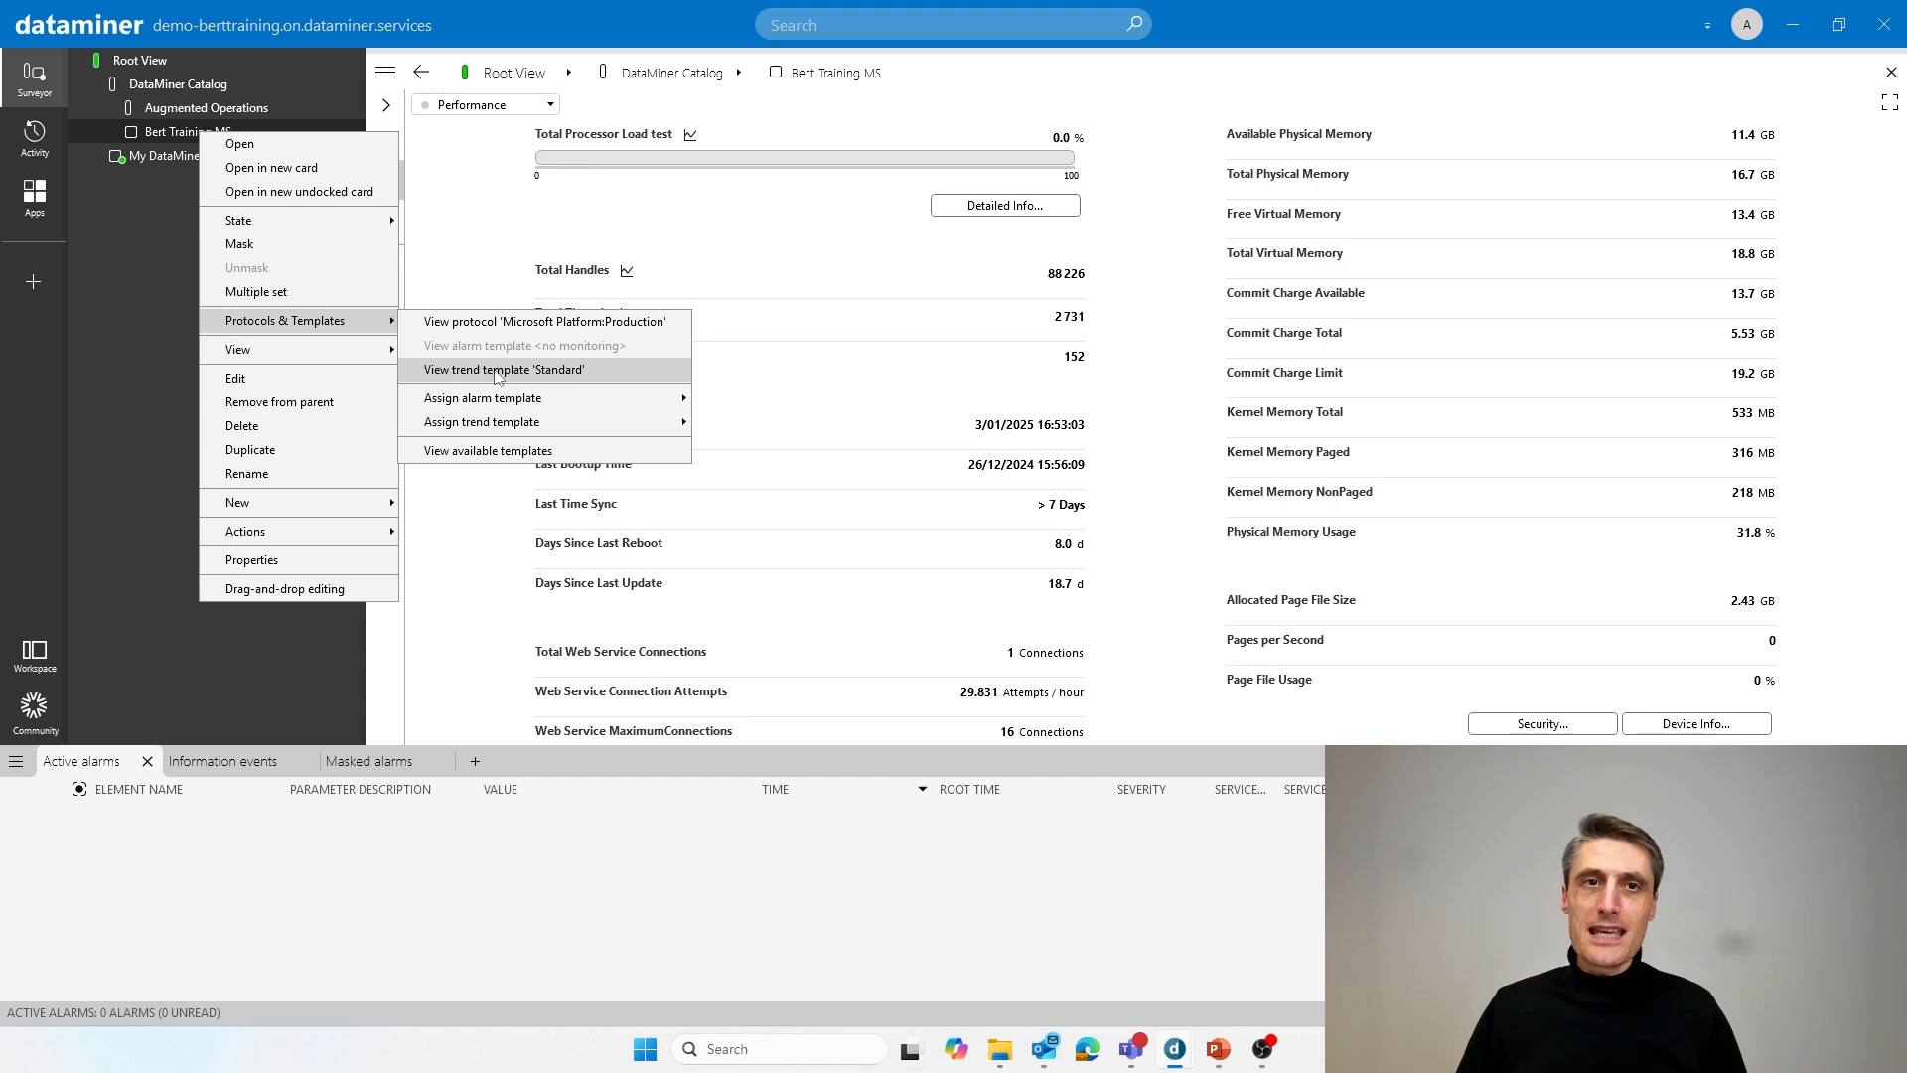
pyautogui.click(575, 373)
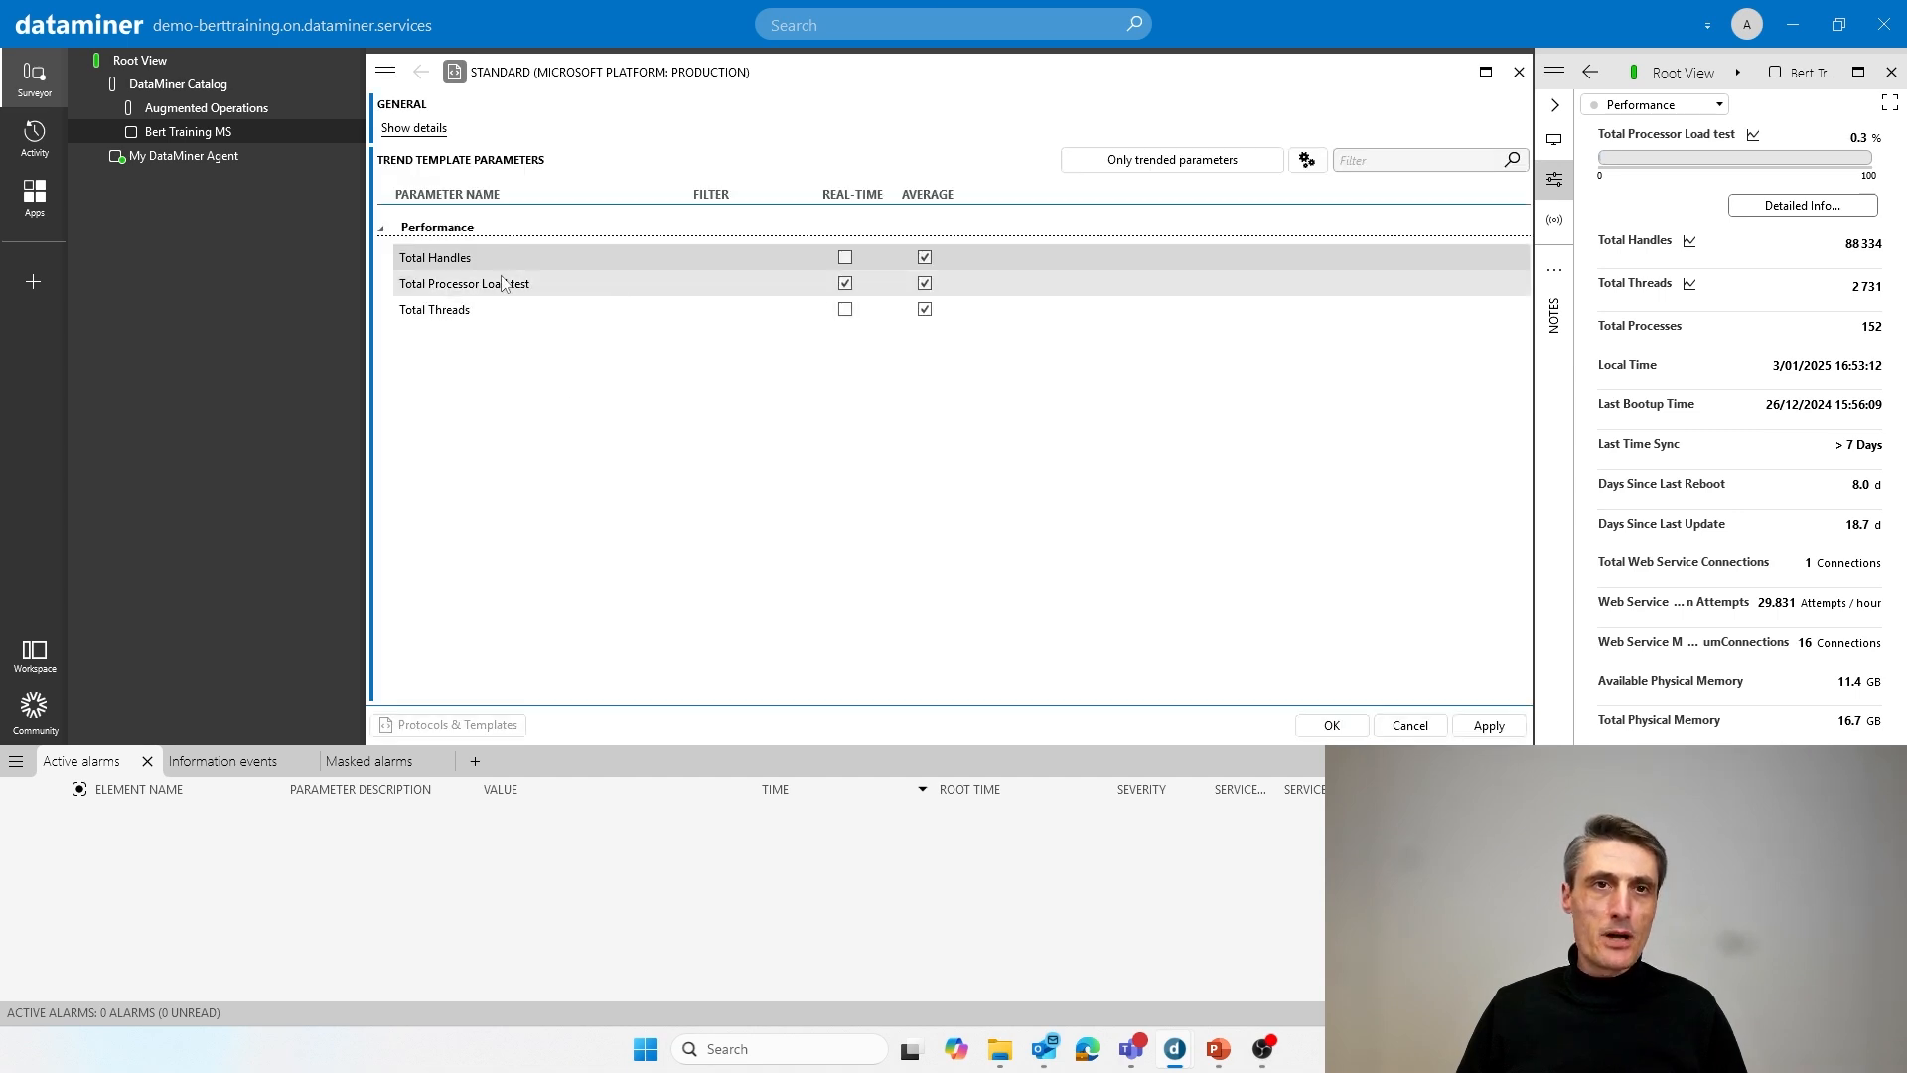
# Show only protocol parameters, enable average trending for Available Physical Memory, apply the template change and close the template card
pyautogui.click(1146, 162)
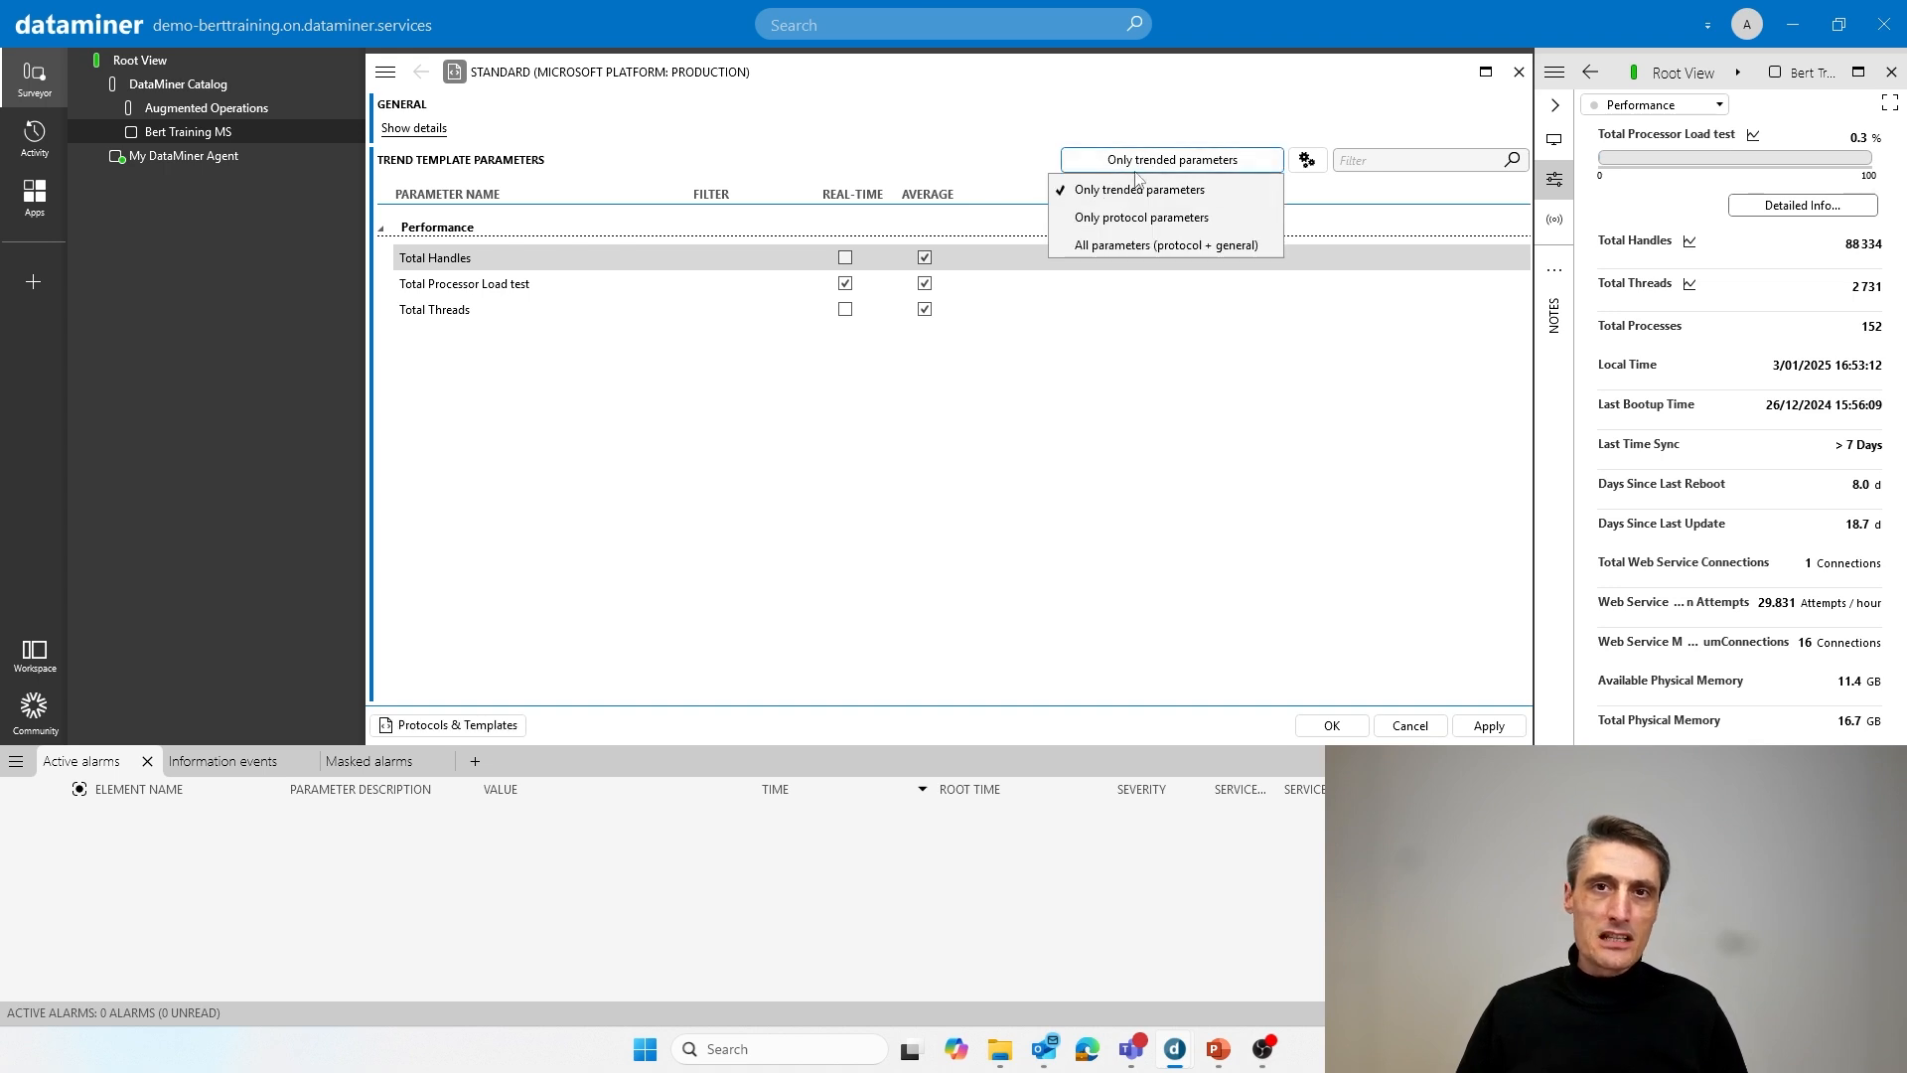
pyautogui.click(1101, 219)
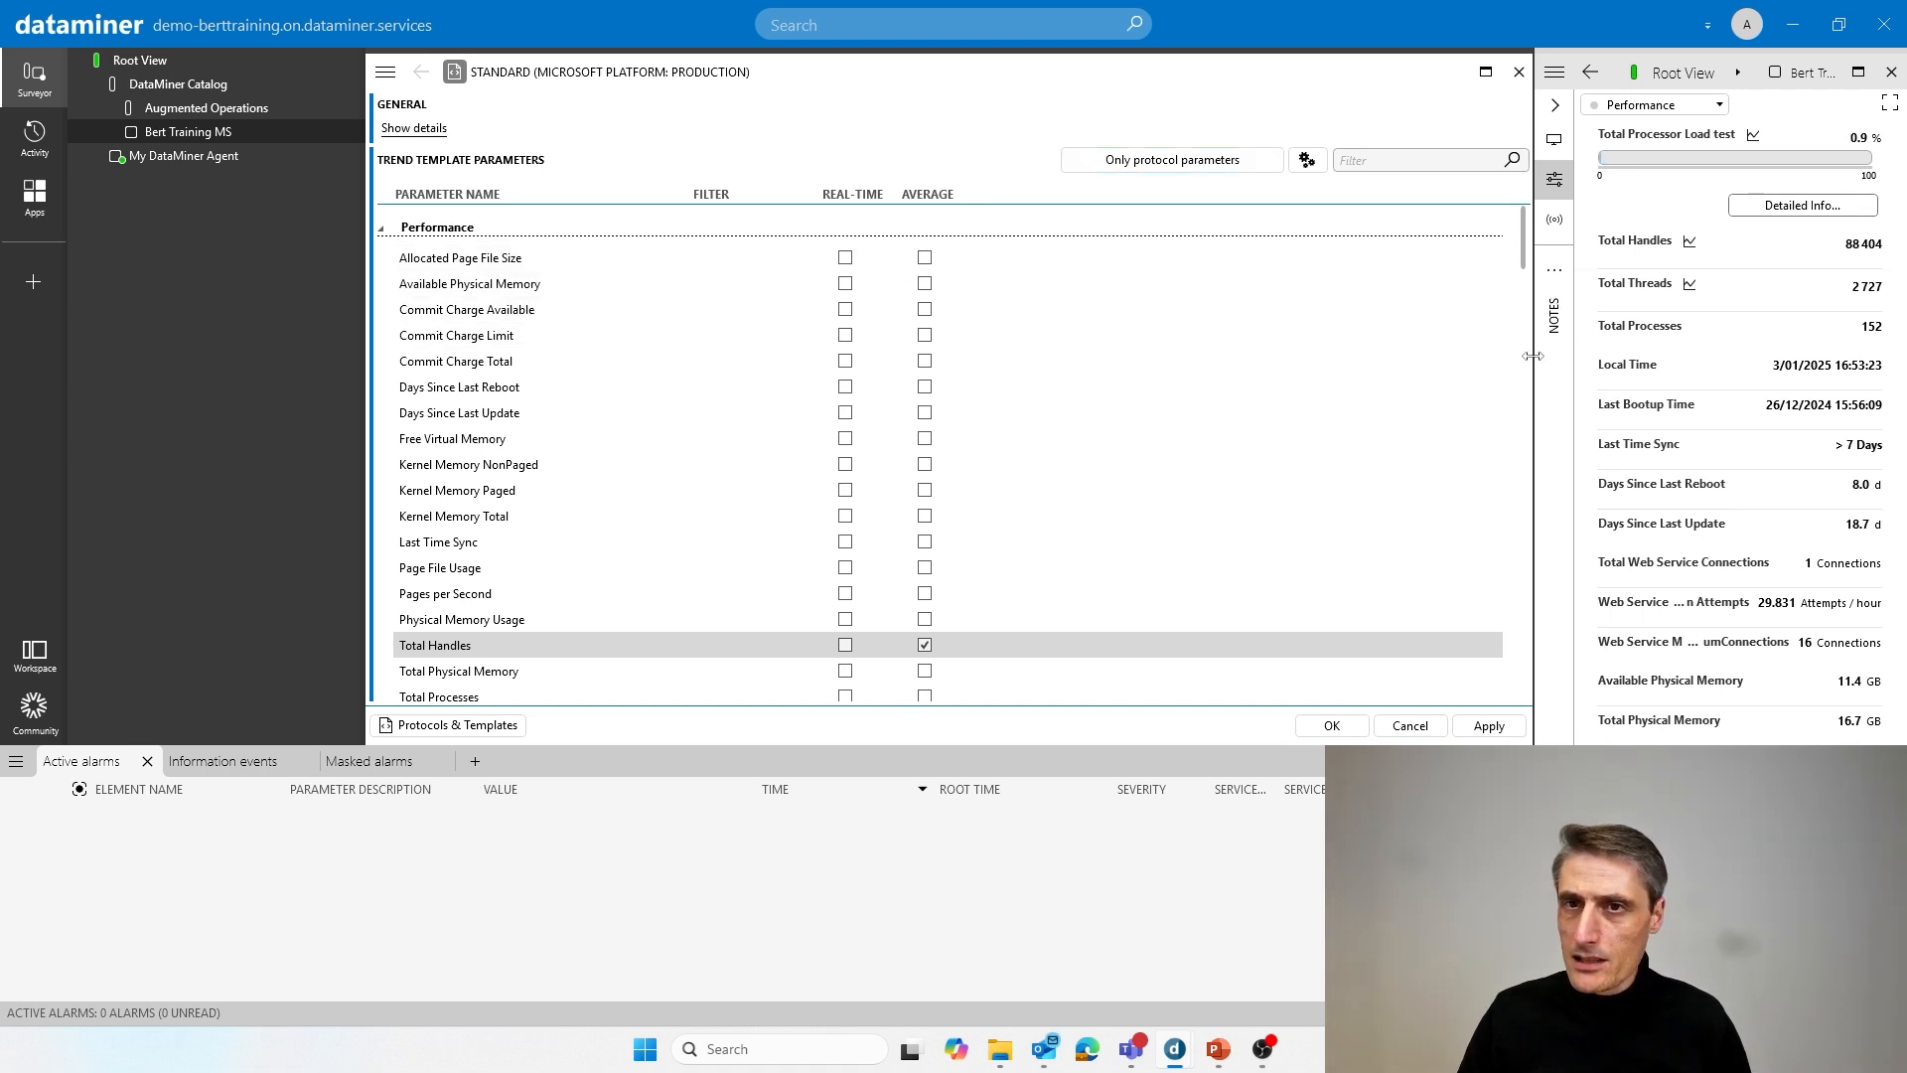
pyautogui.moveTo(1534, 365); pyautogui.dragTo(1221, 365)
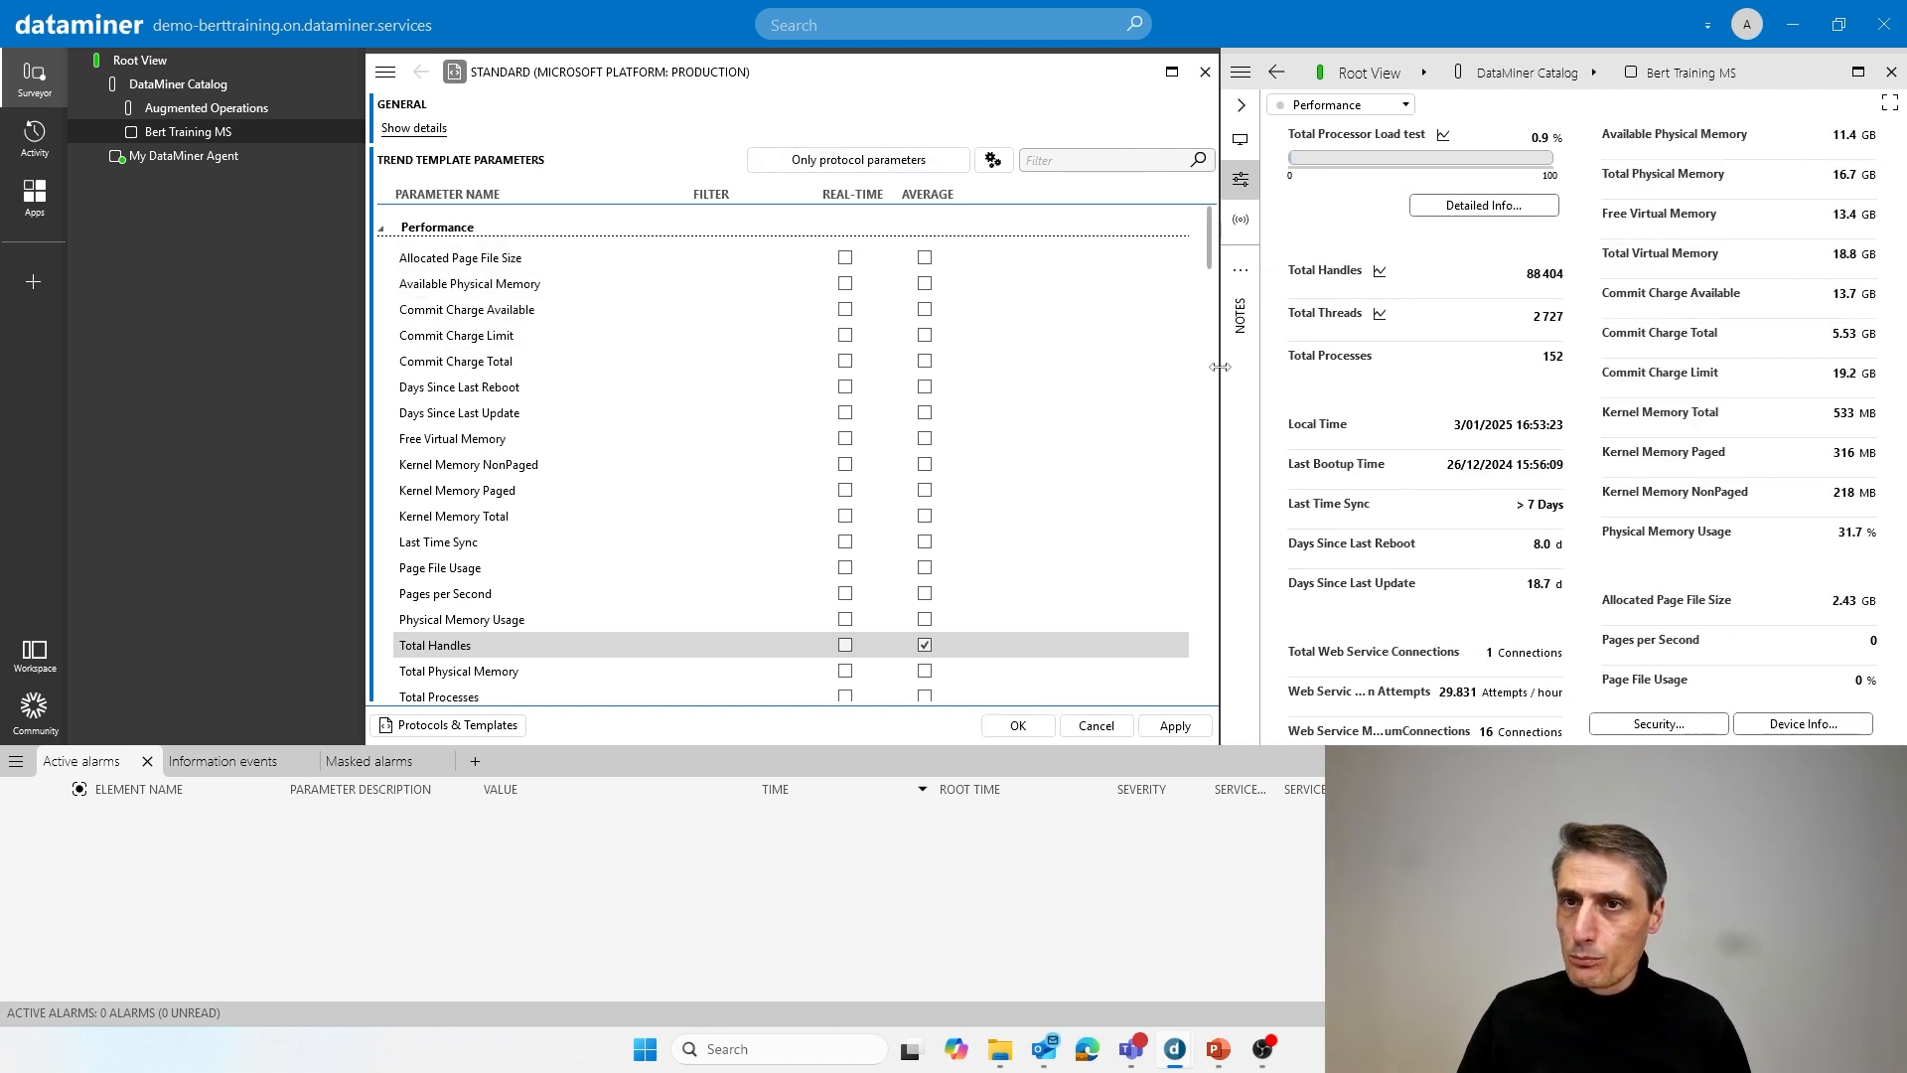
pyautogui.click(499, 287)
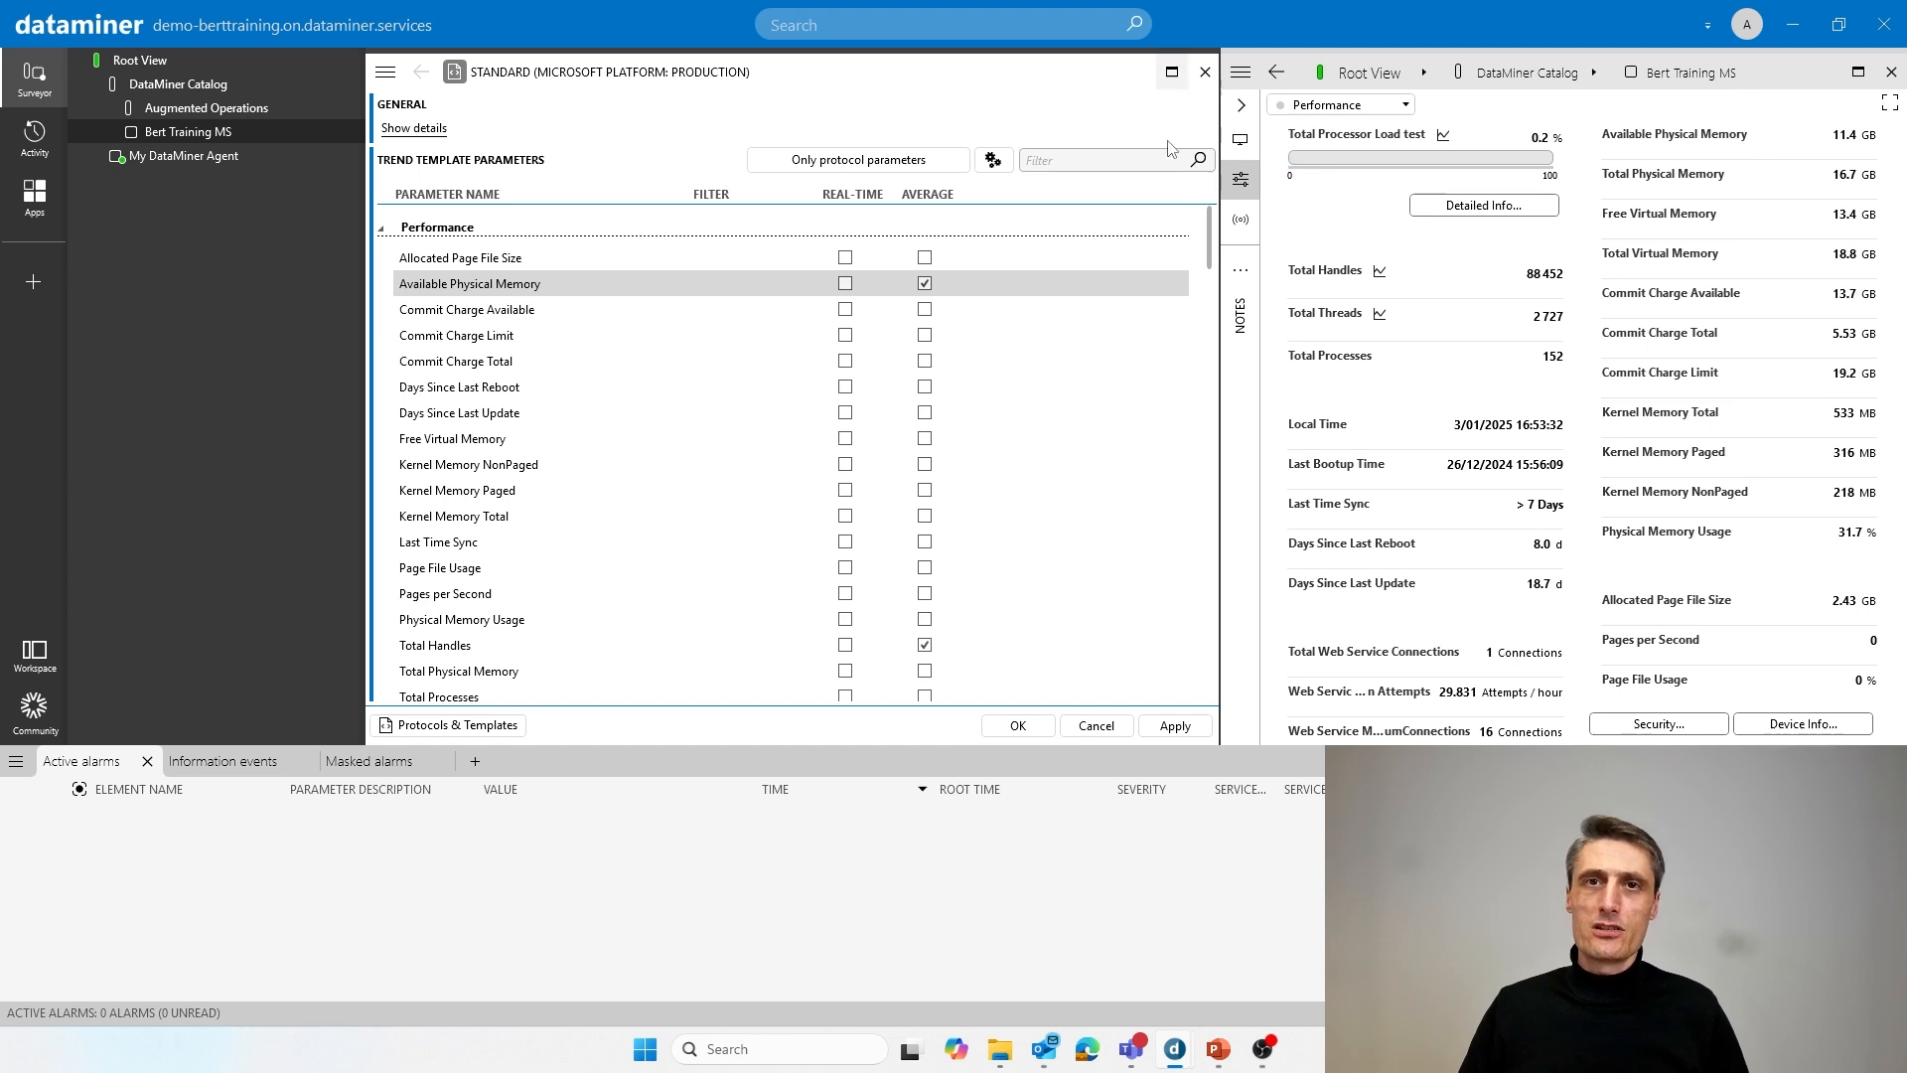
pyautogui.click(1175, 726)
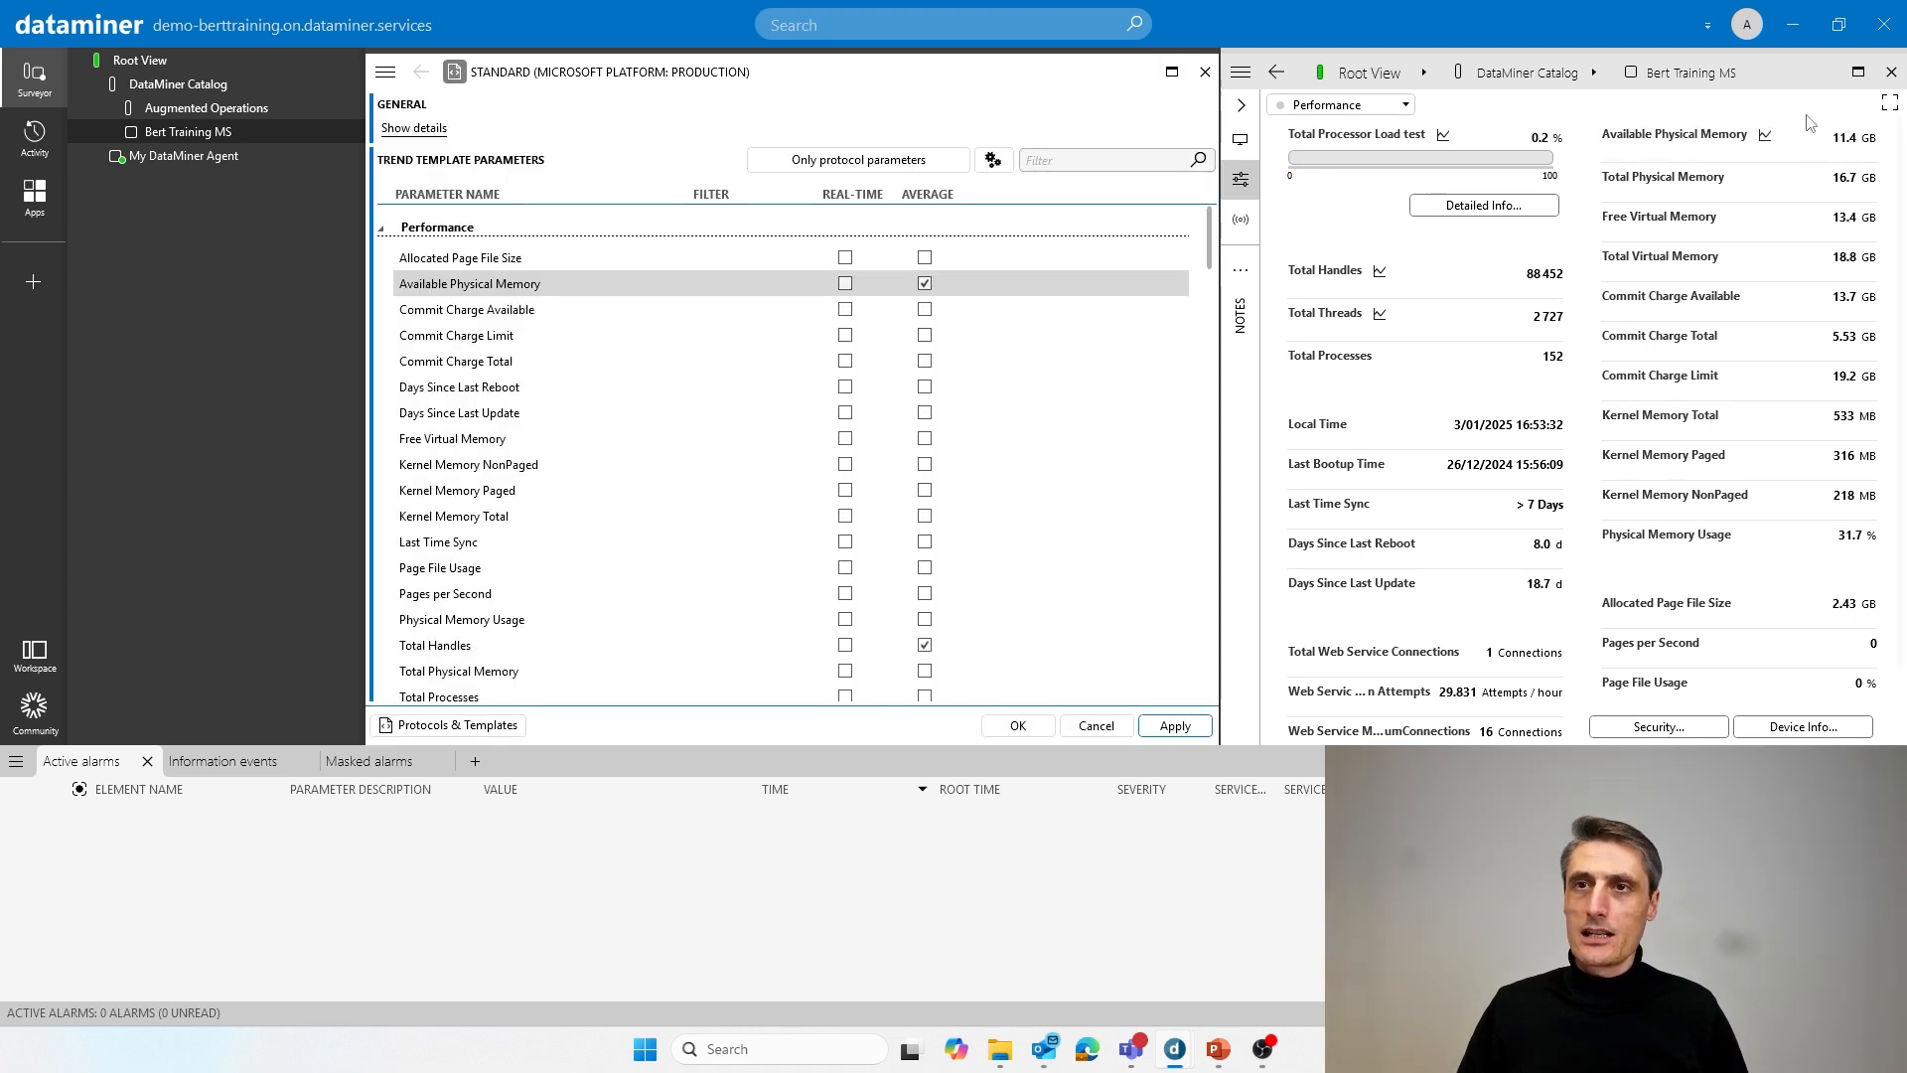
pyautogui.click(1205, 72)
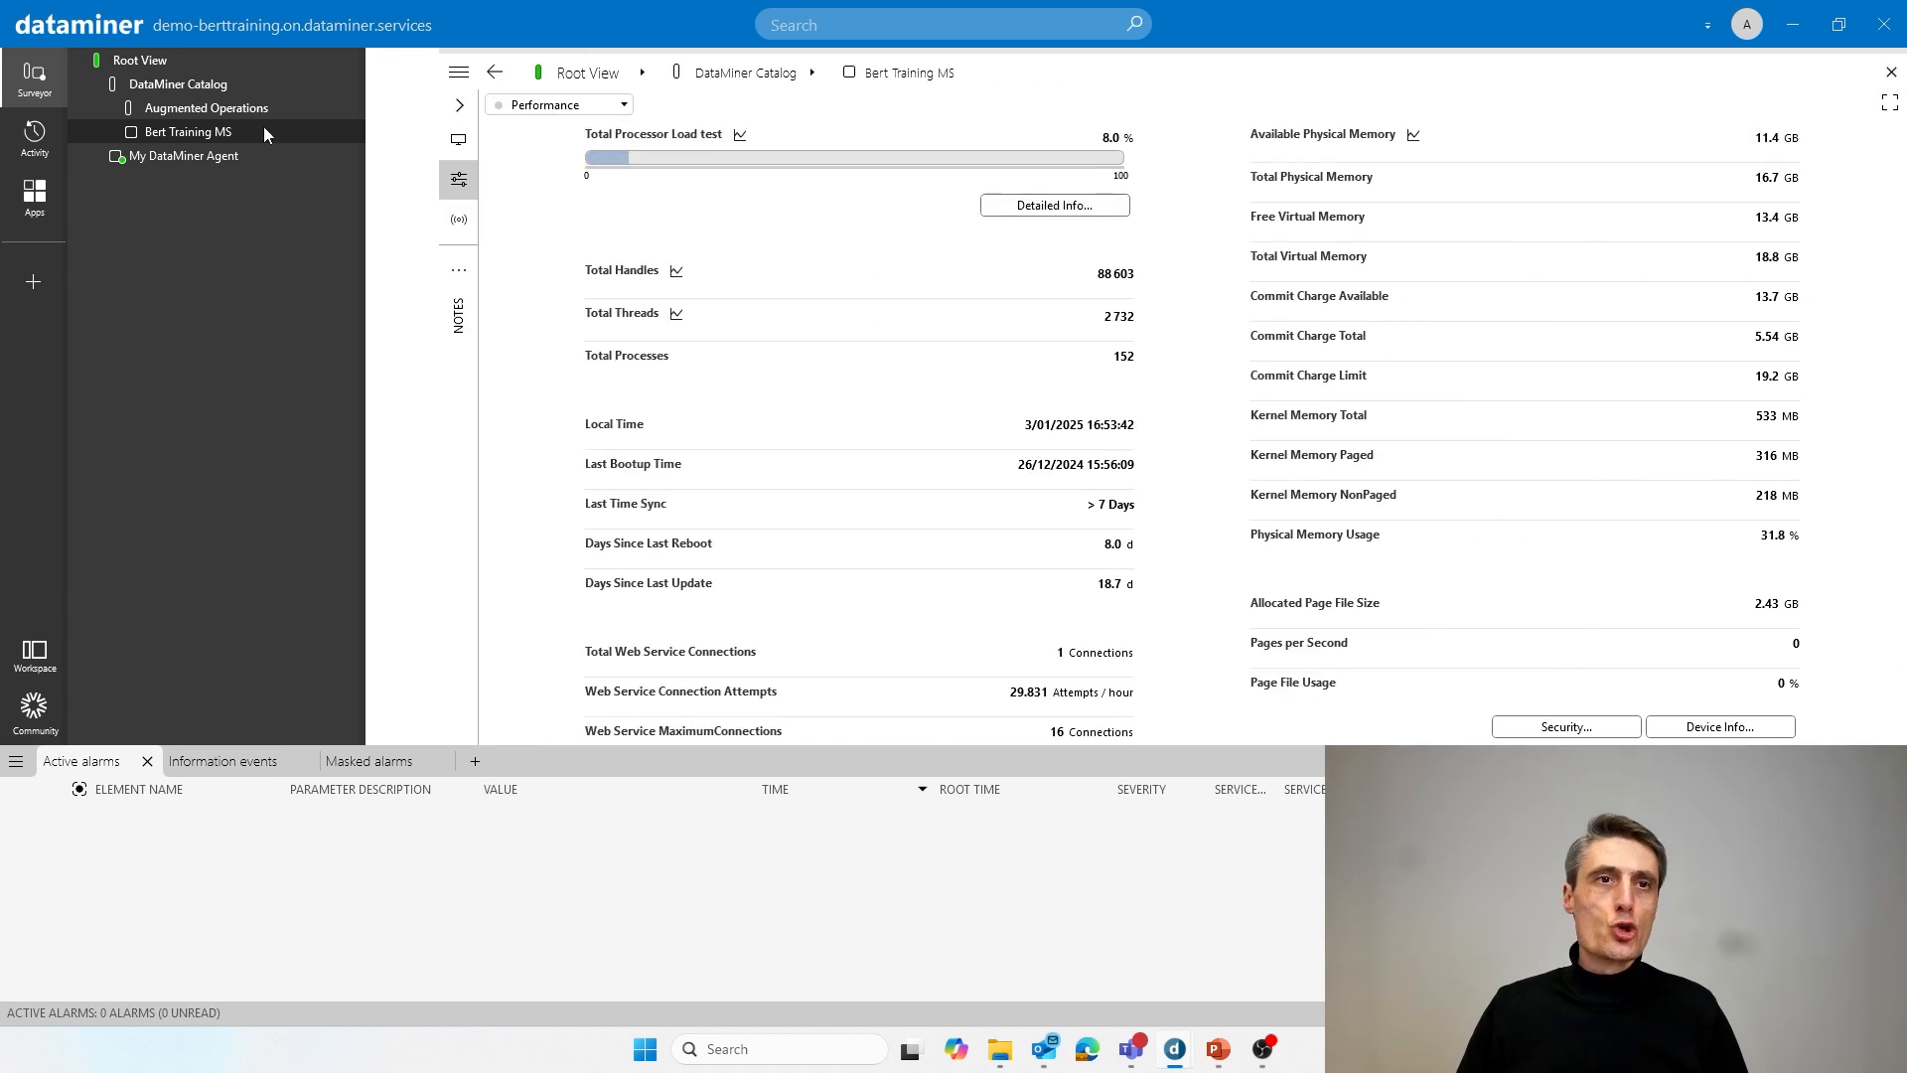
# Open the My DataMiner Agent element for editing and set its protocol version to Production:1.1.3.20
pyautogui.rightClick(157, 134)
pyautogui.click(141, 185)
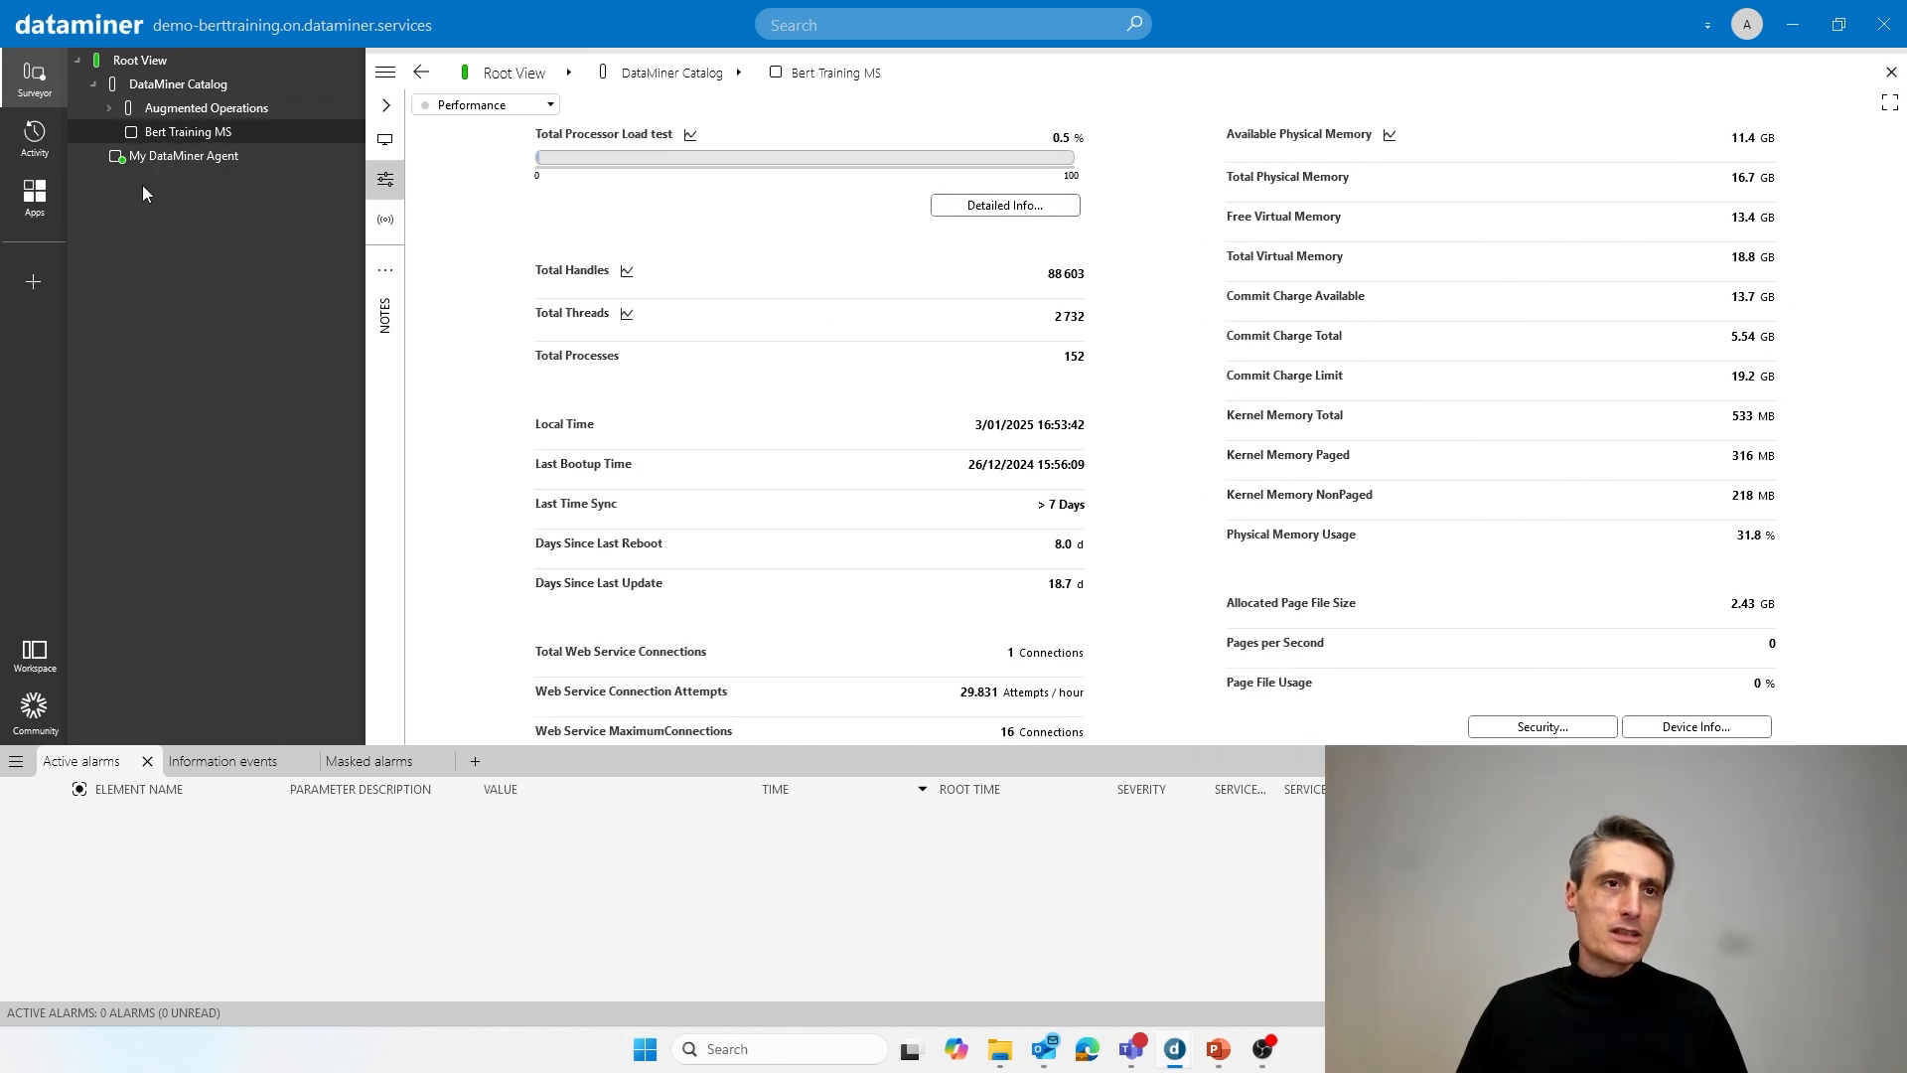
pyautogui.rightClick(163, 154)
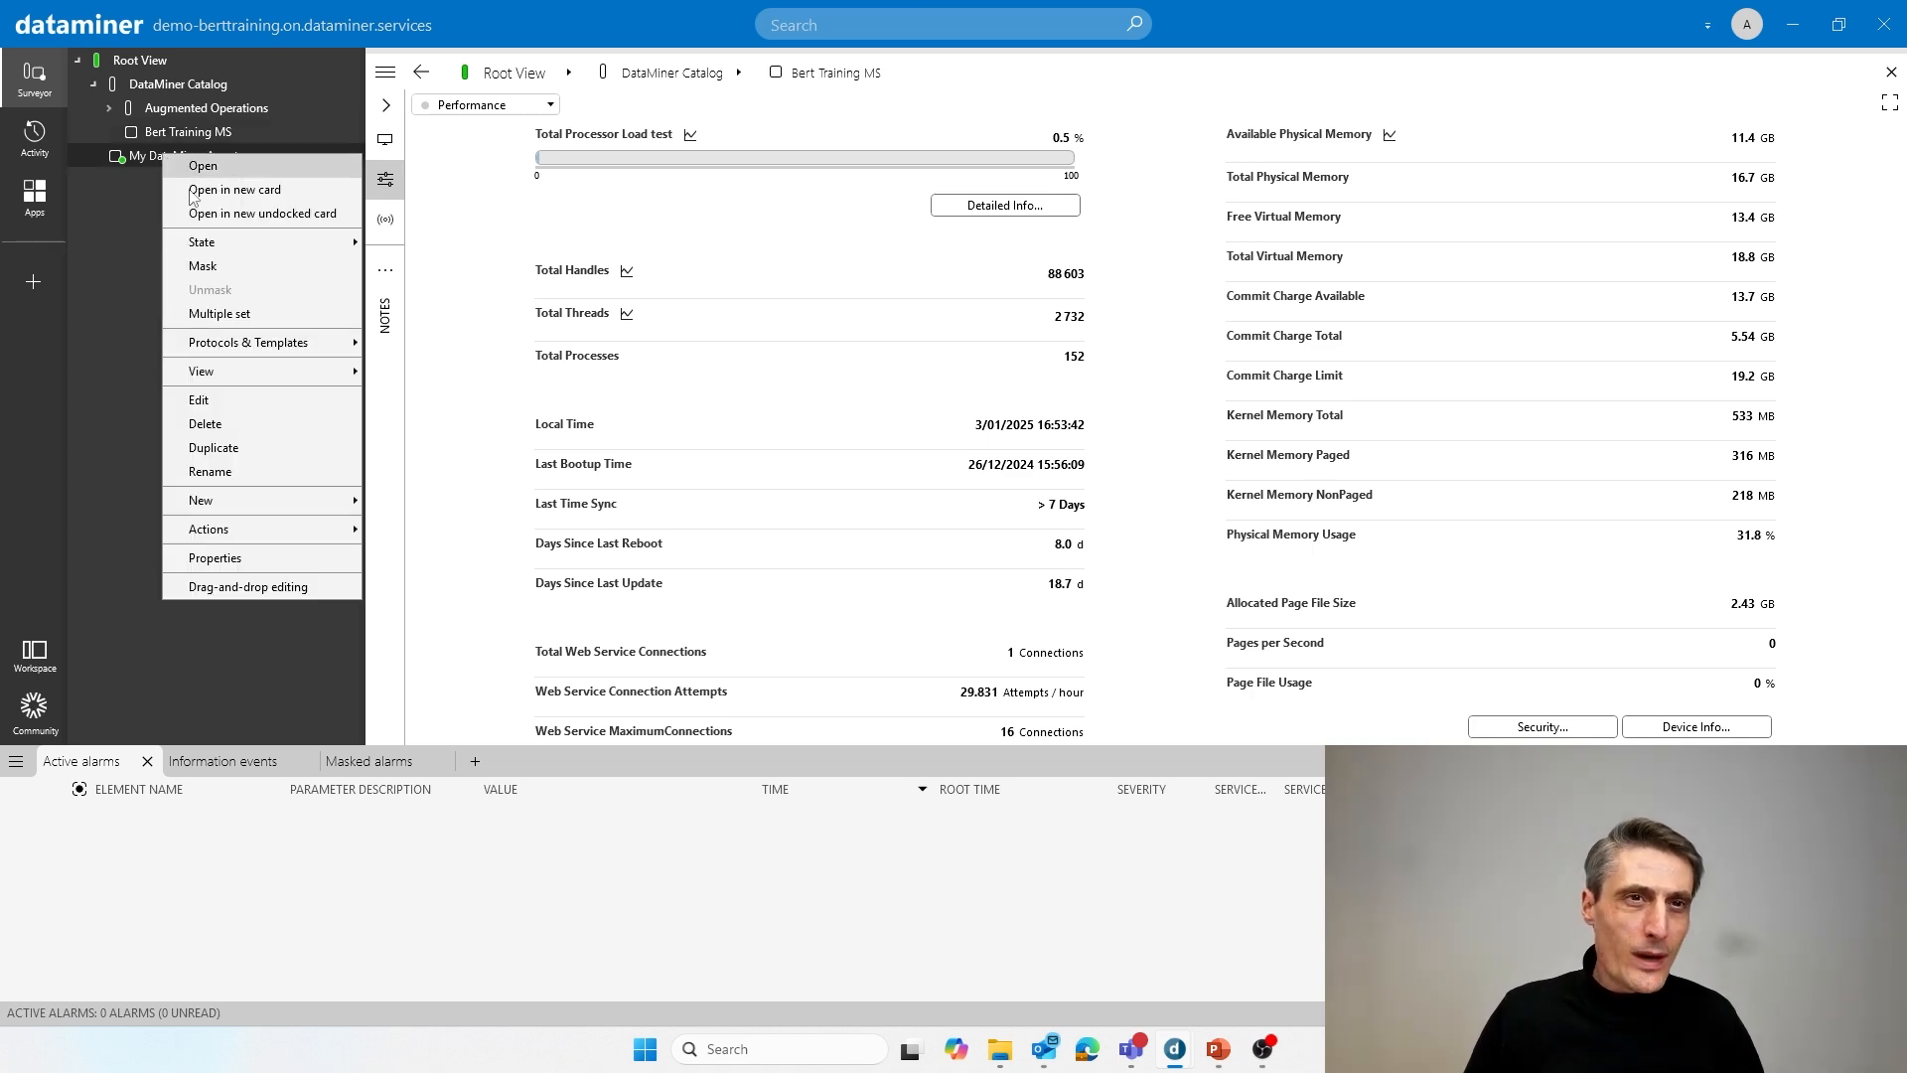
pyautogui.click(205, 400)
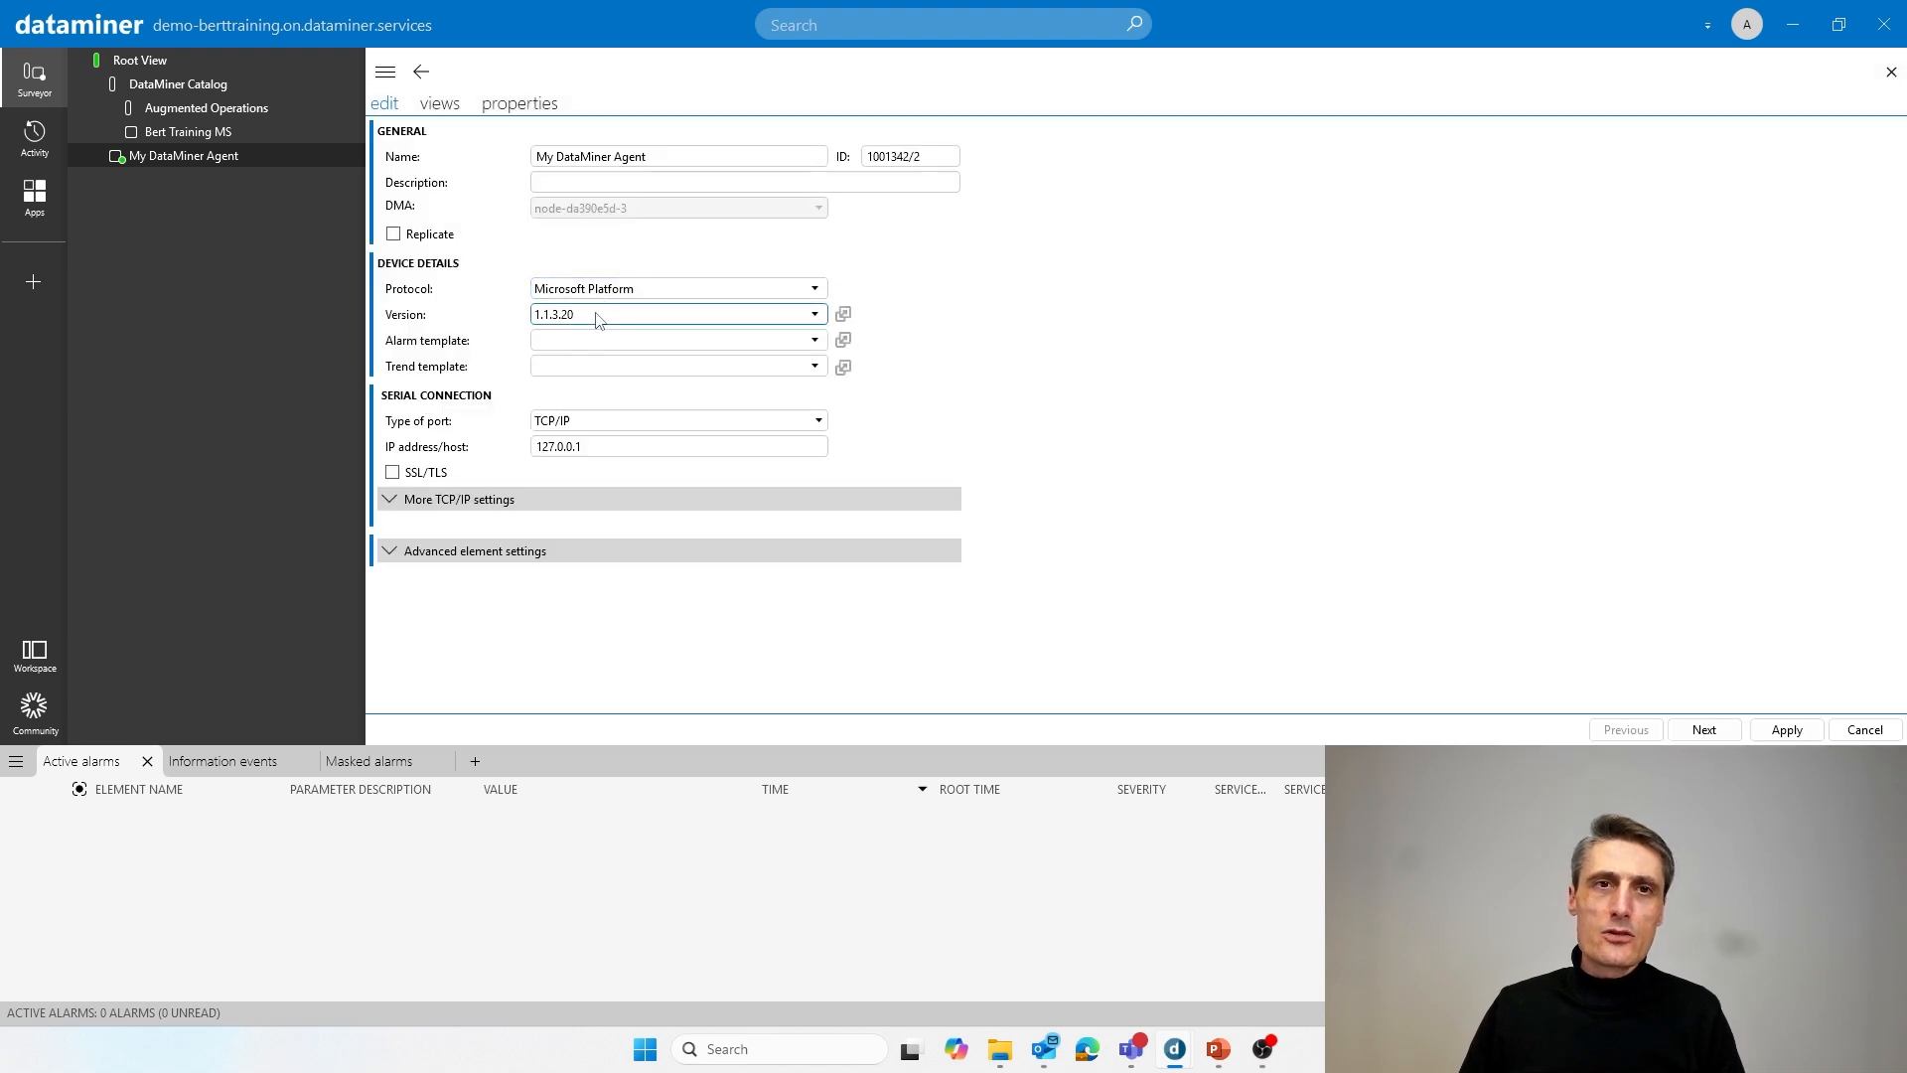
pyautogui.click(594, 316)
pyautogui.click(591, 399)
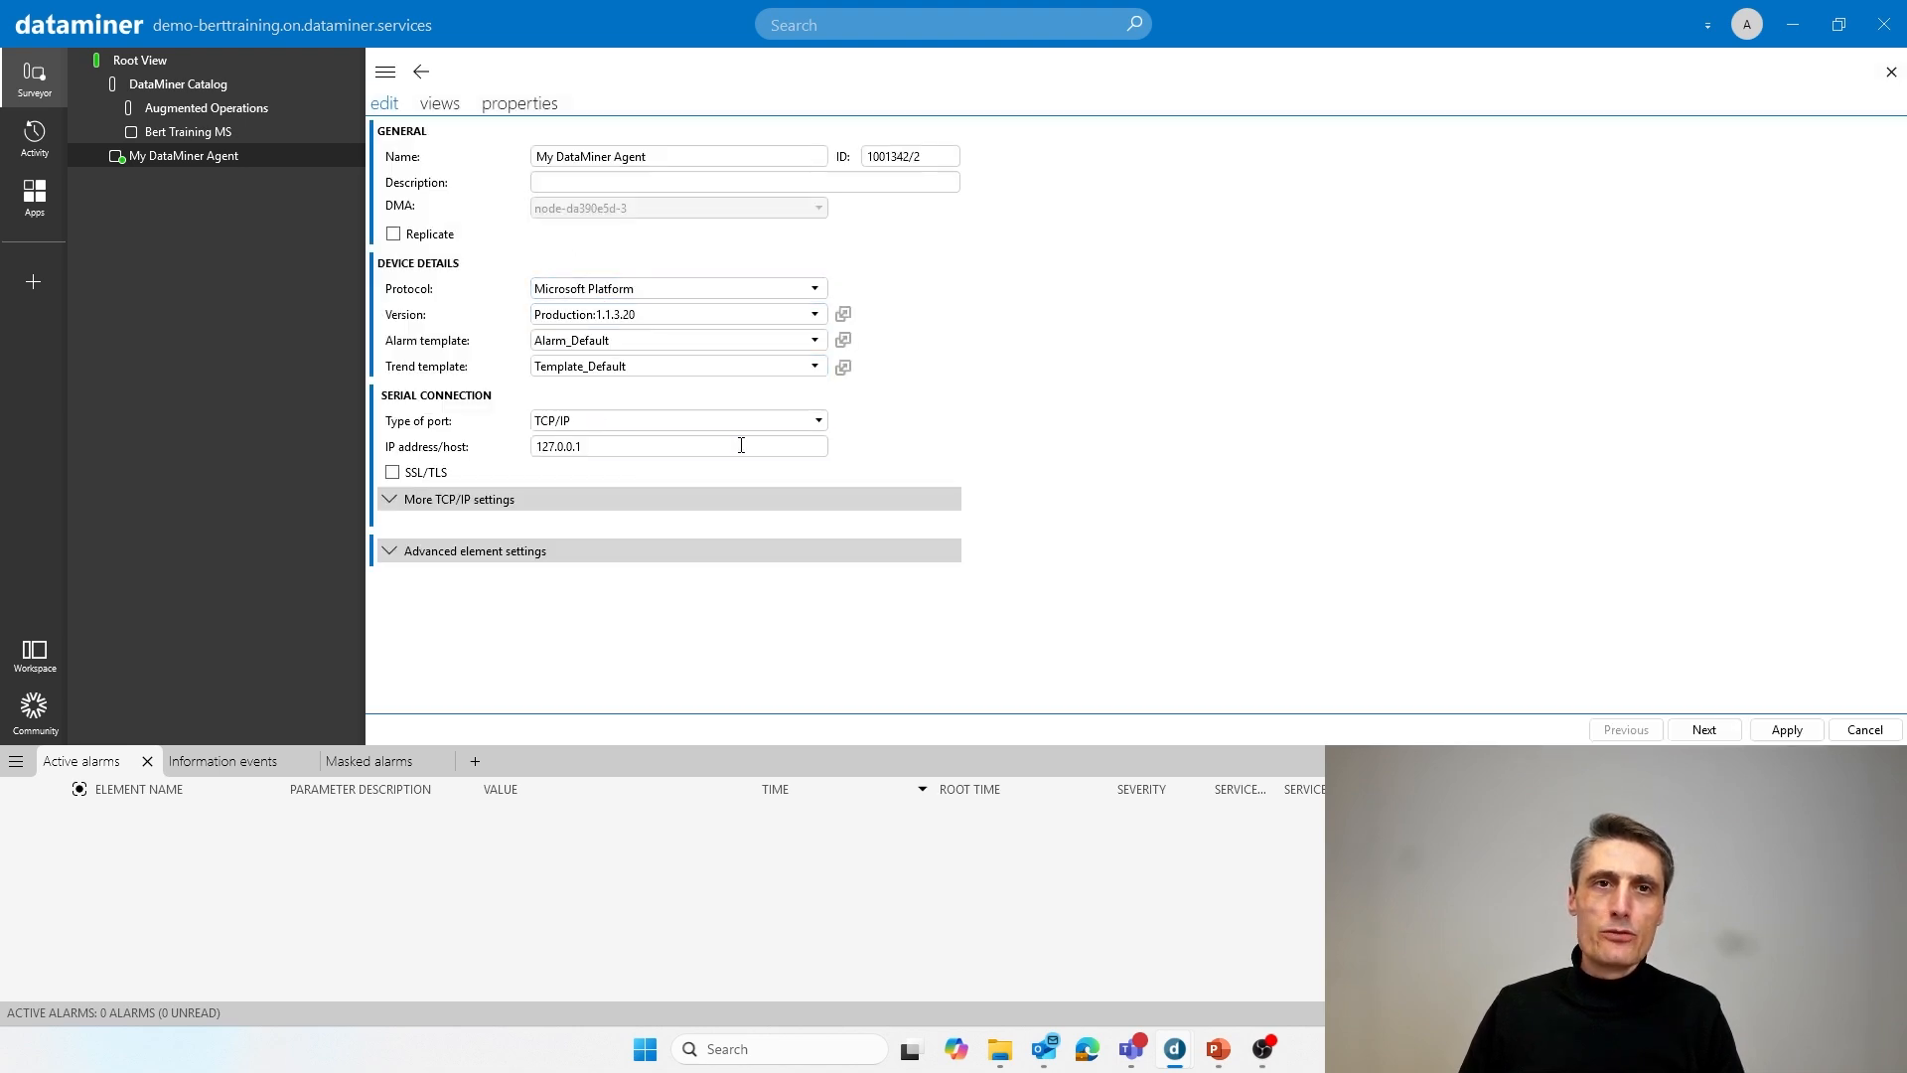
# Assign the Standard trend template to the My DataMiner Agent element and apply the element changes
pyautogui.click(610, 367)
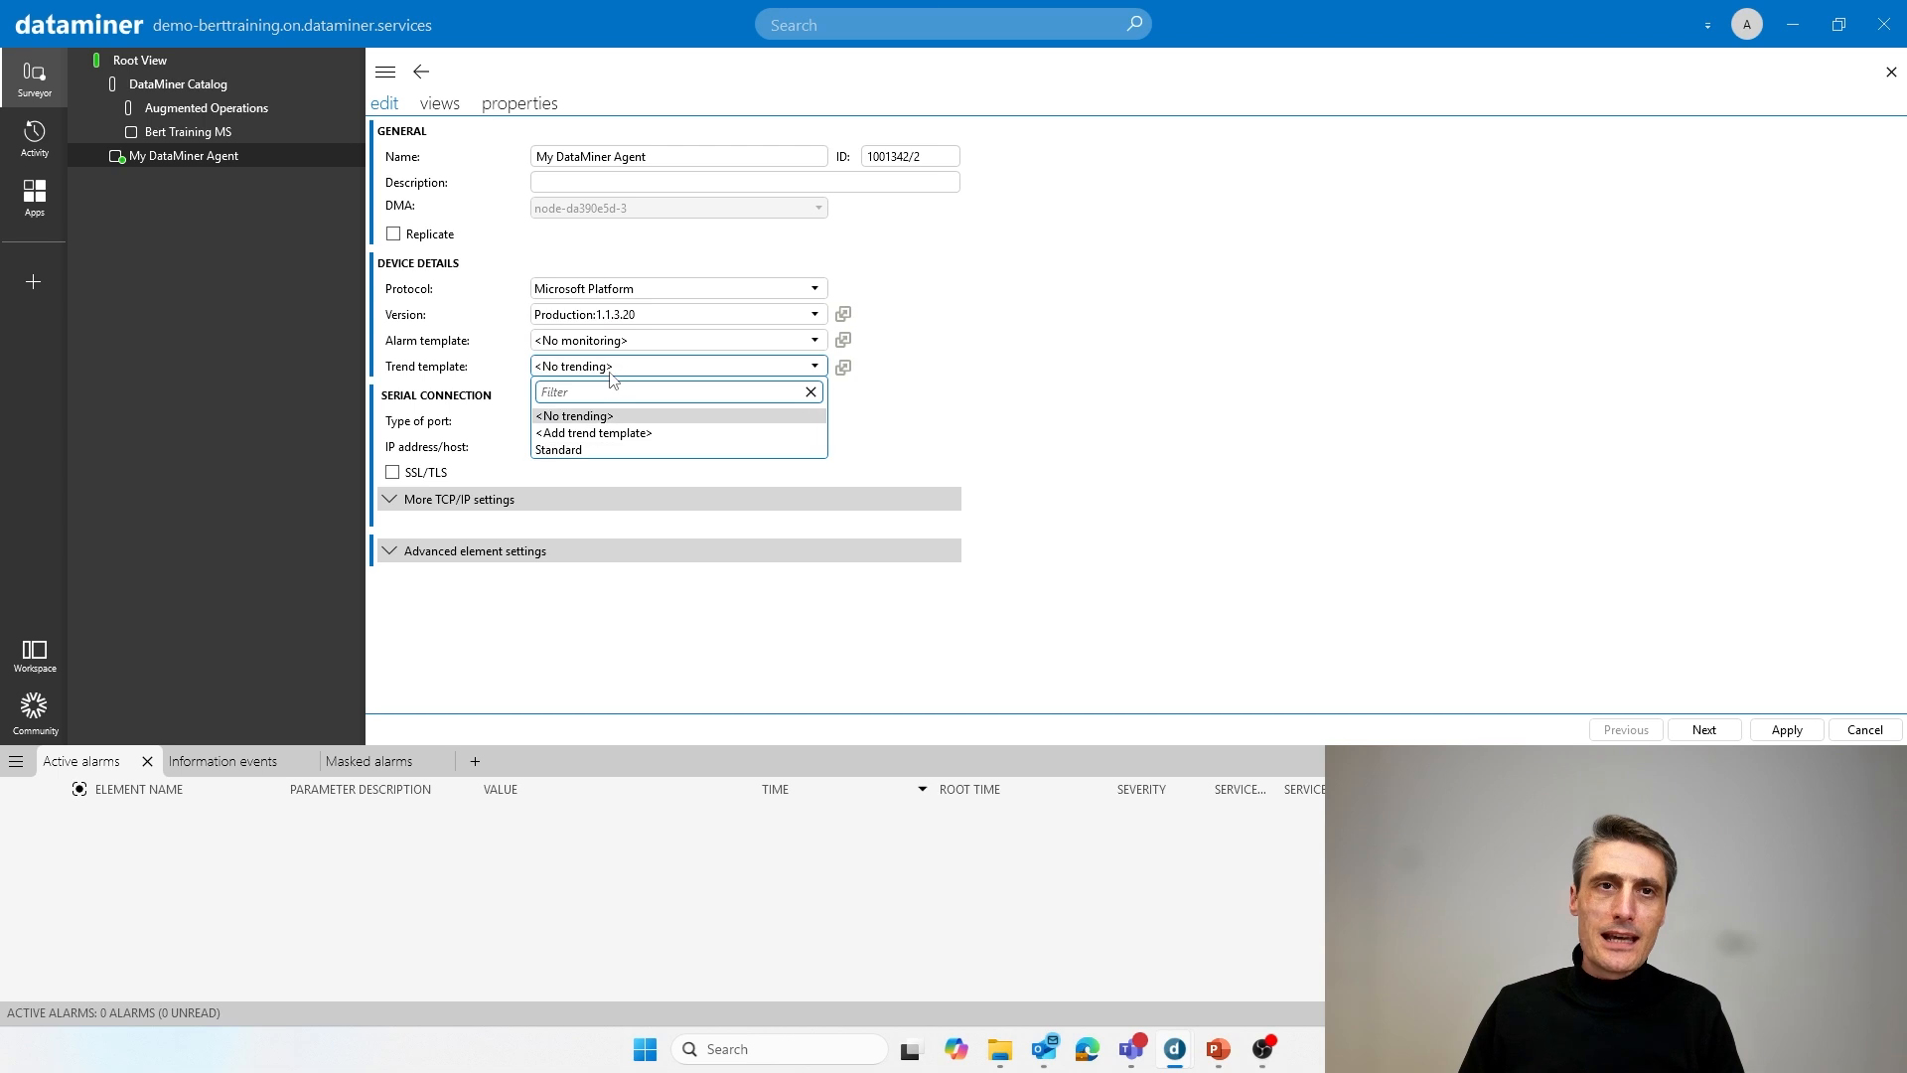
pyautogui.click(585, 449)
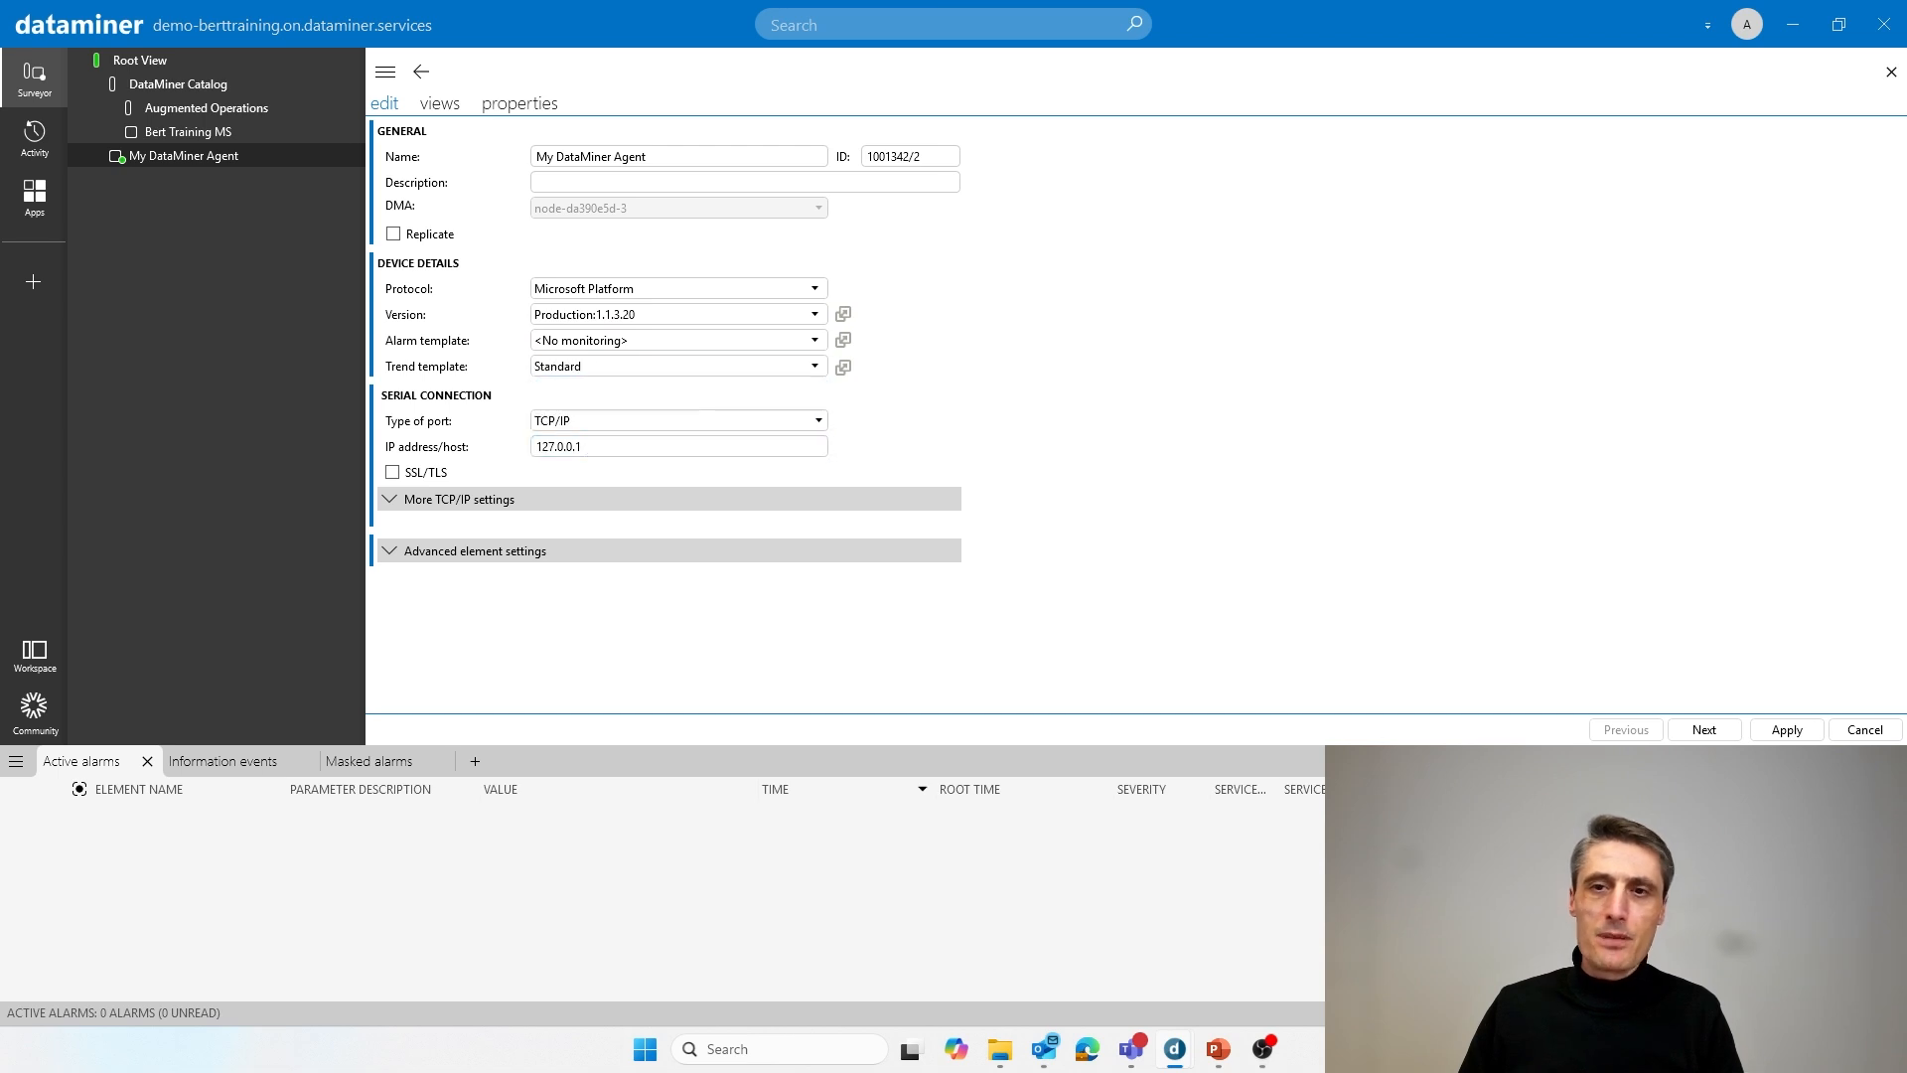
pyautogui.click(1787, 729)
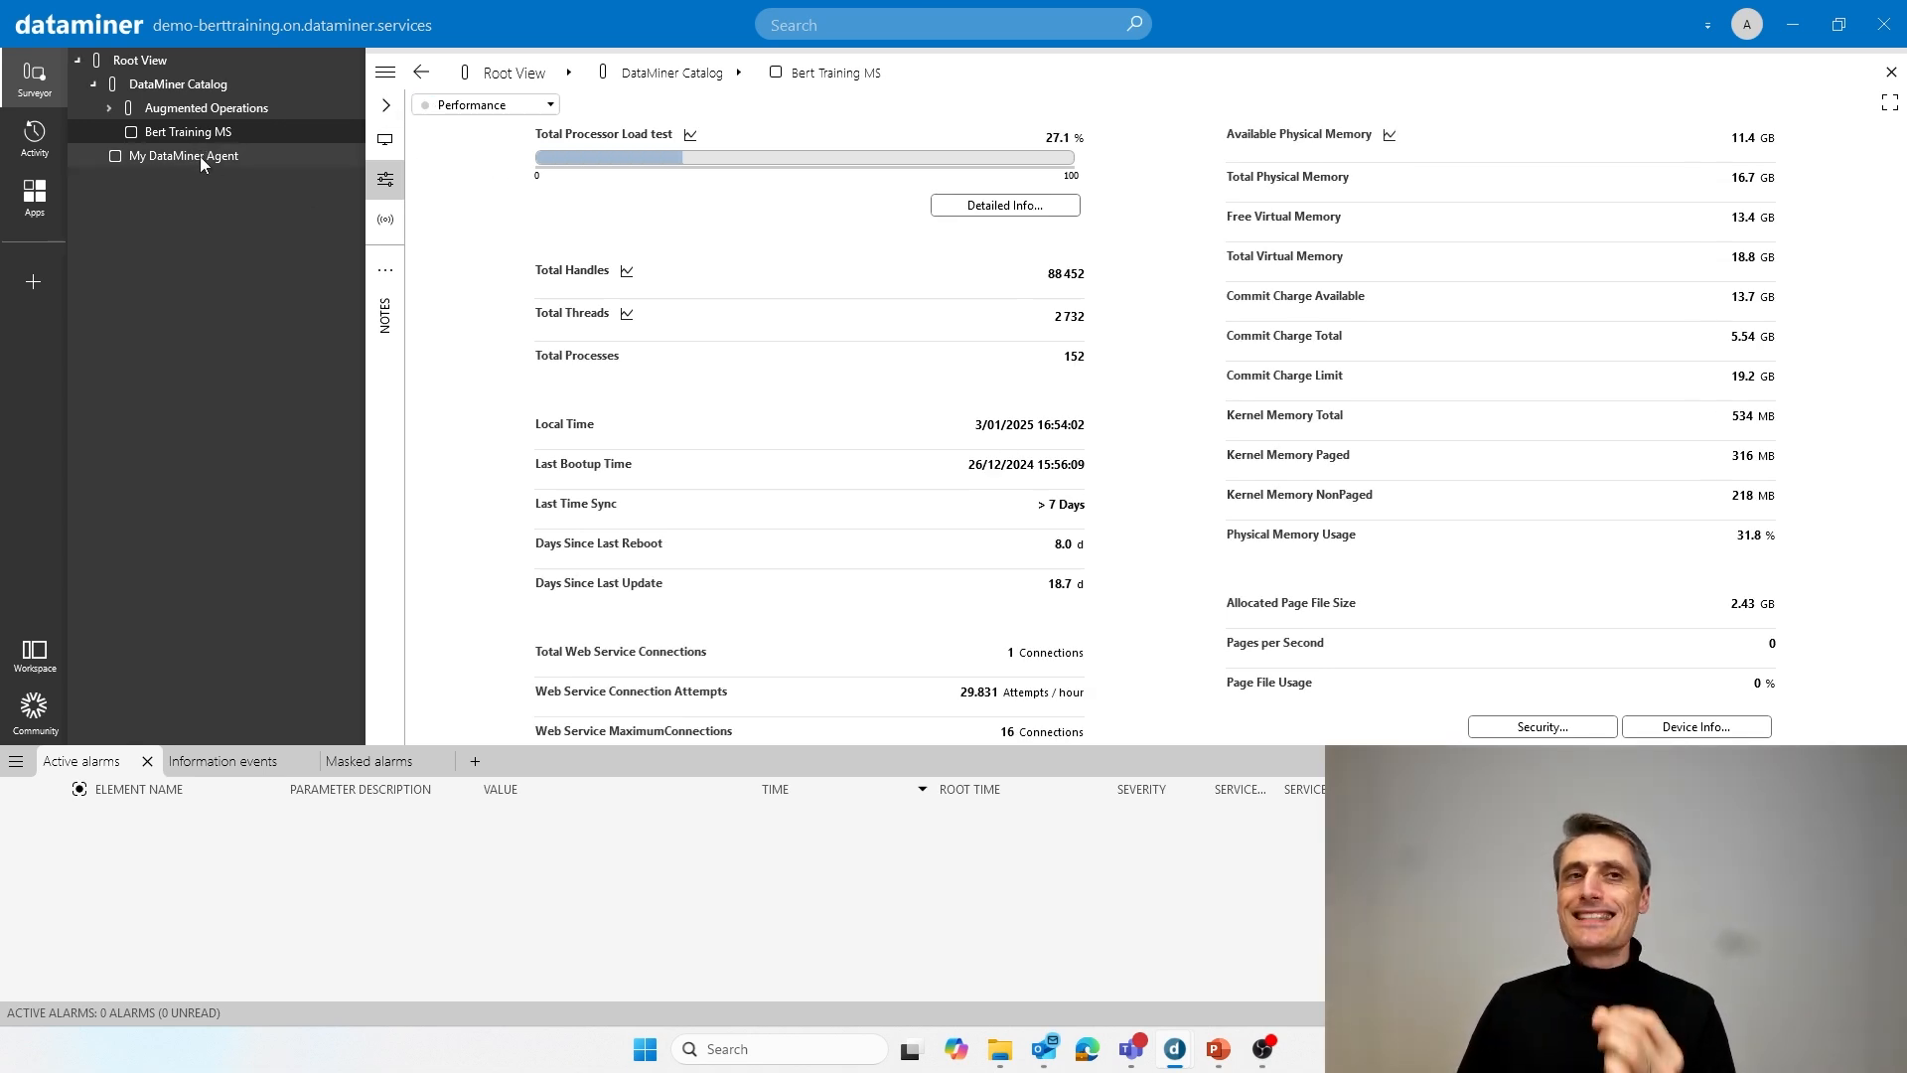
# Examine in Protocols & Templates which elements use the Microsoft Platform protocol's Standard, No Monitoring and No Trending templates
pyautogui.click(40, 197)
pyautogui.click(162, 437)
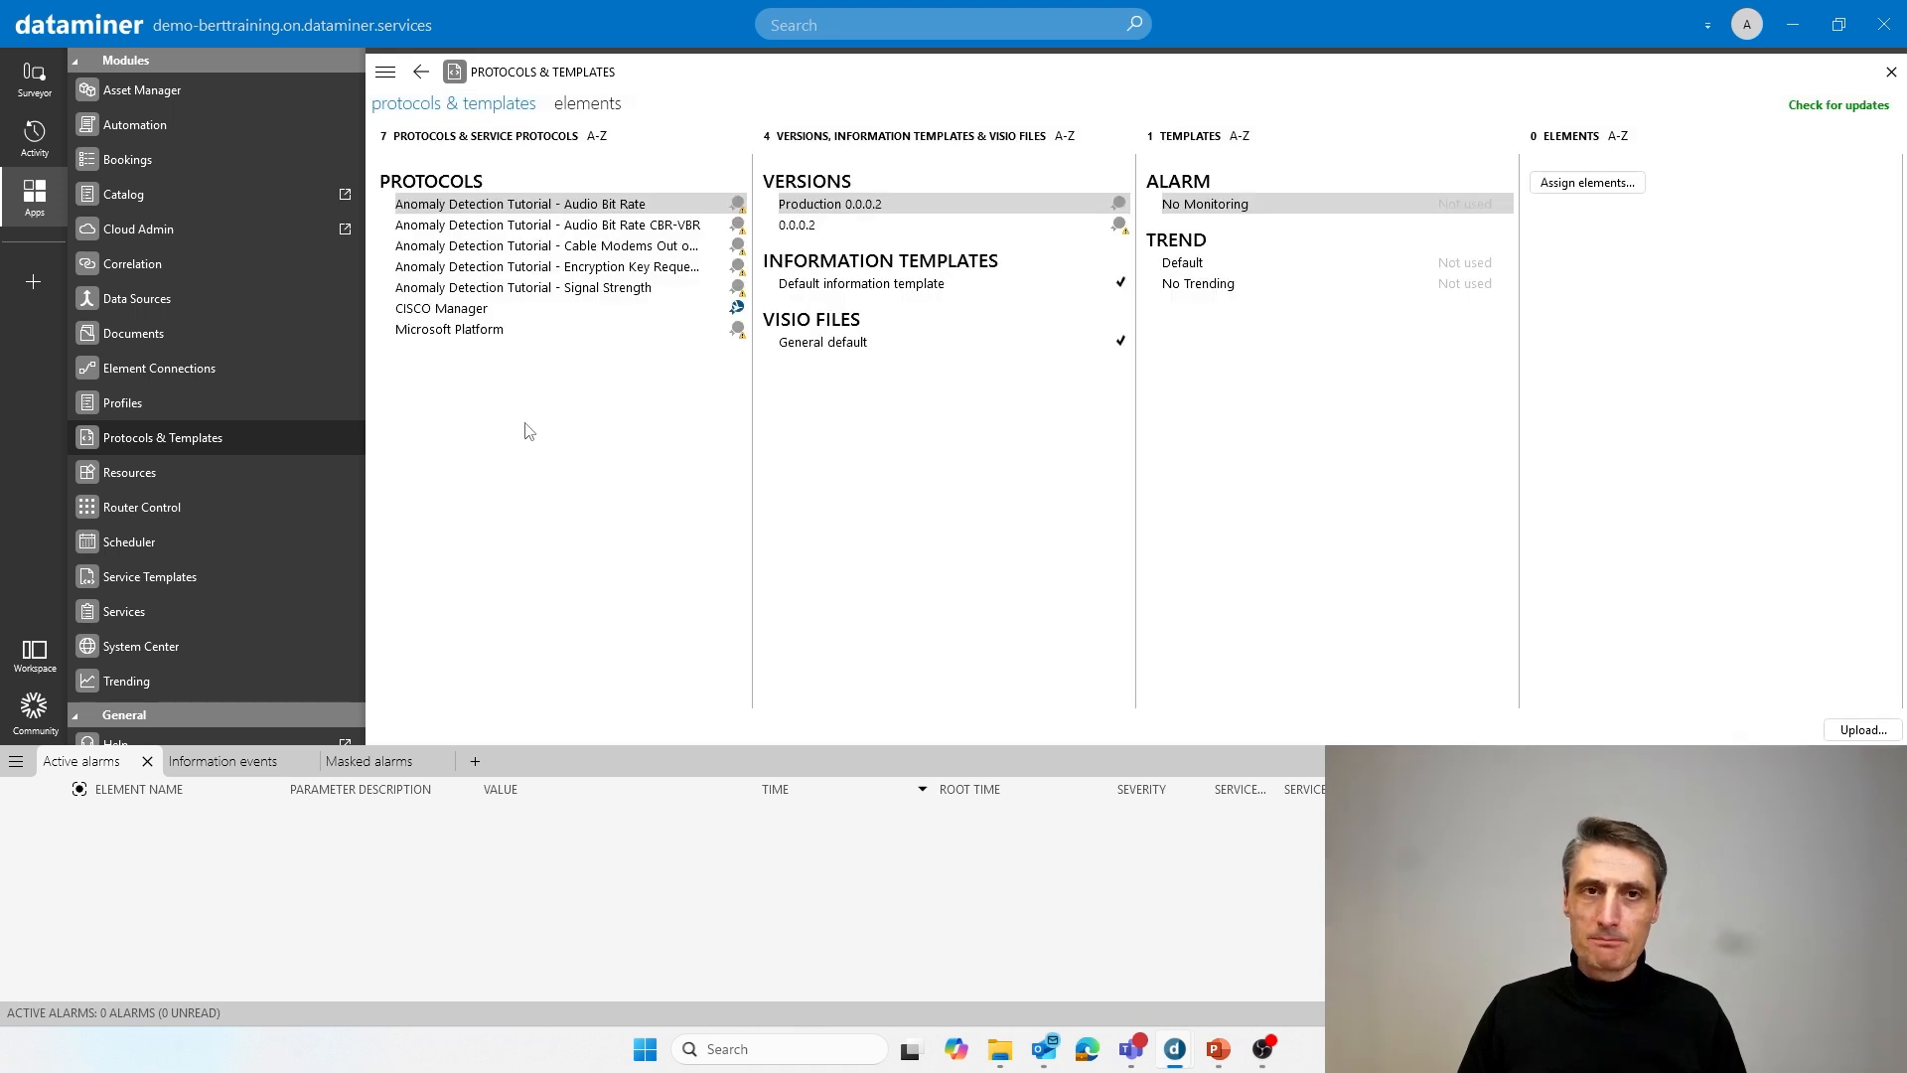
pyautogui.click(502, 330)
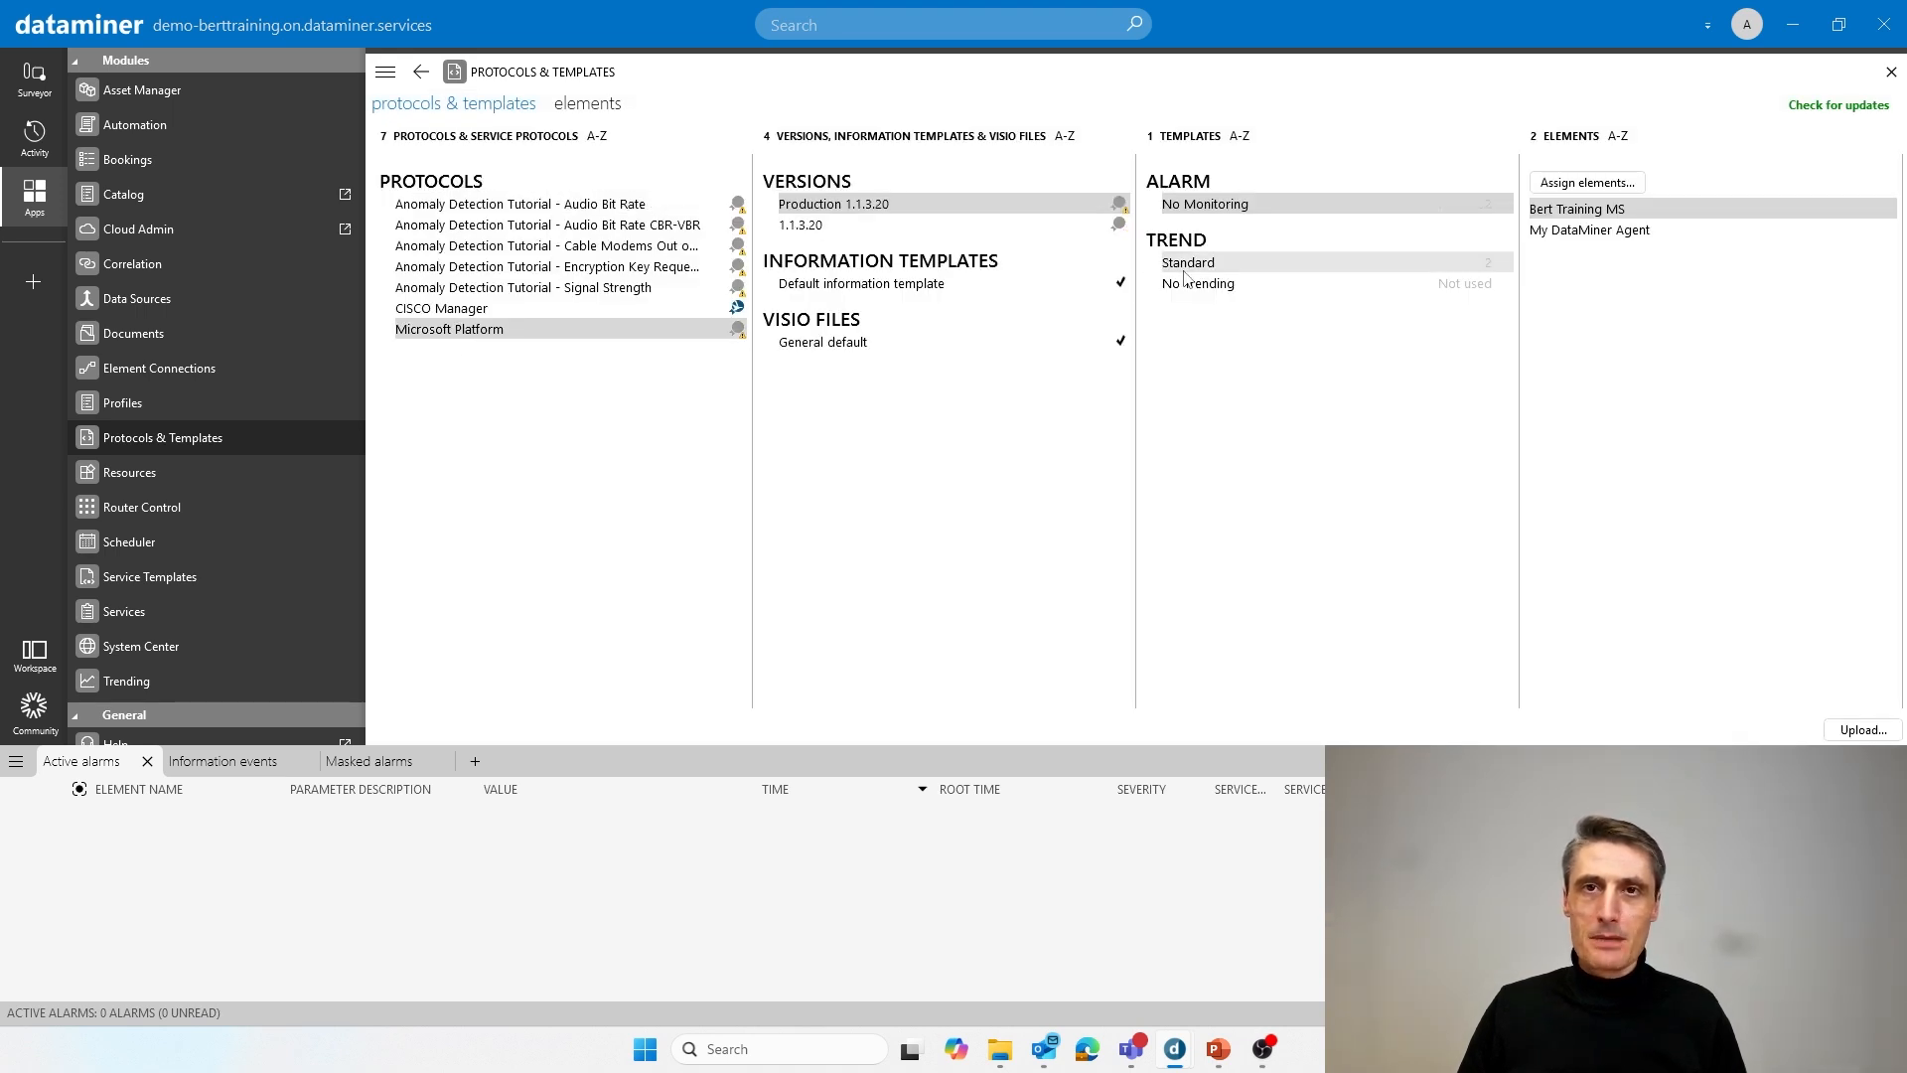
pyautogui.click(1374, 262)
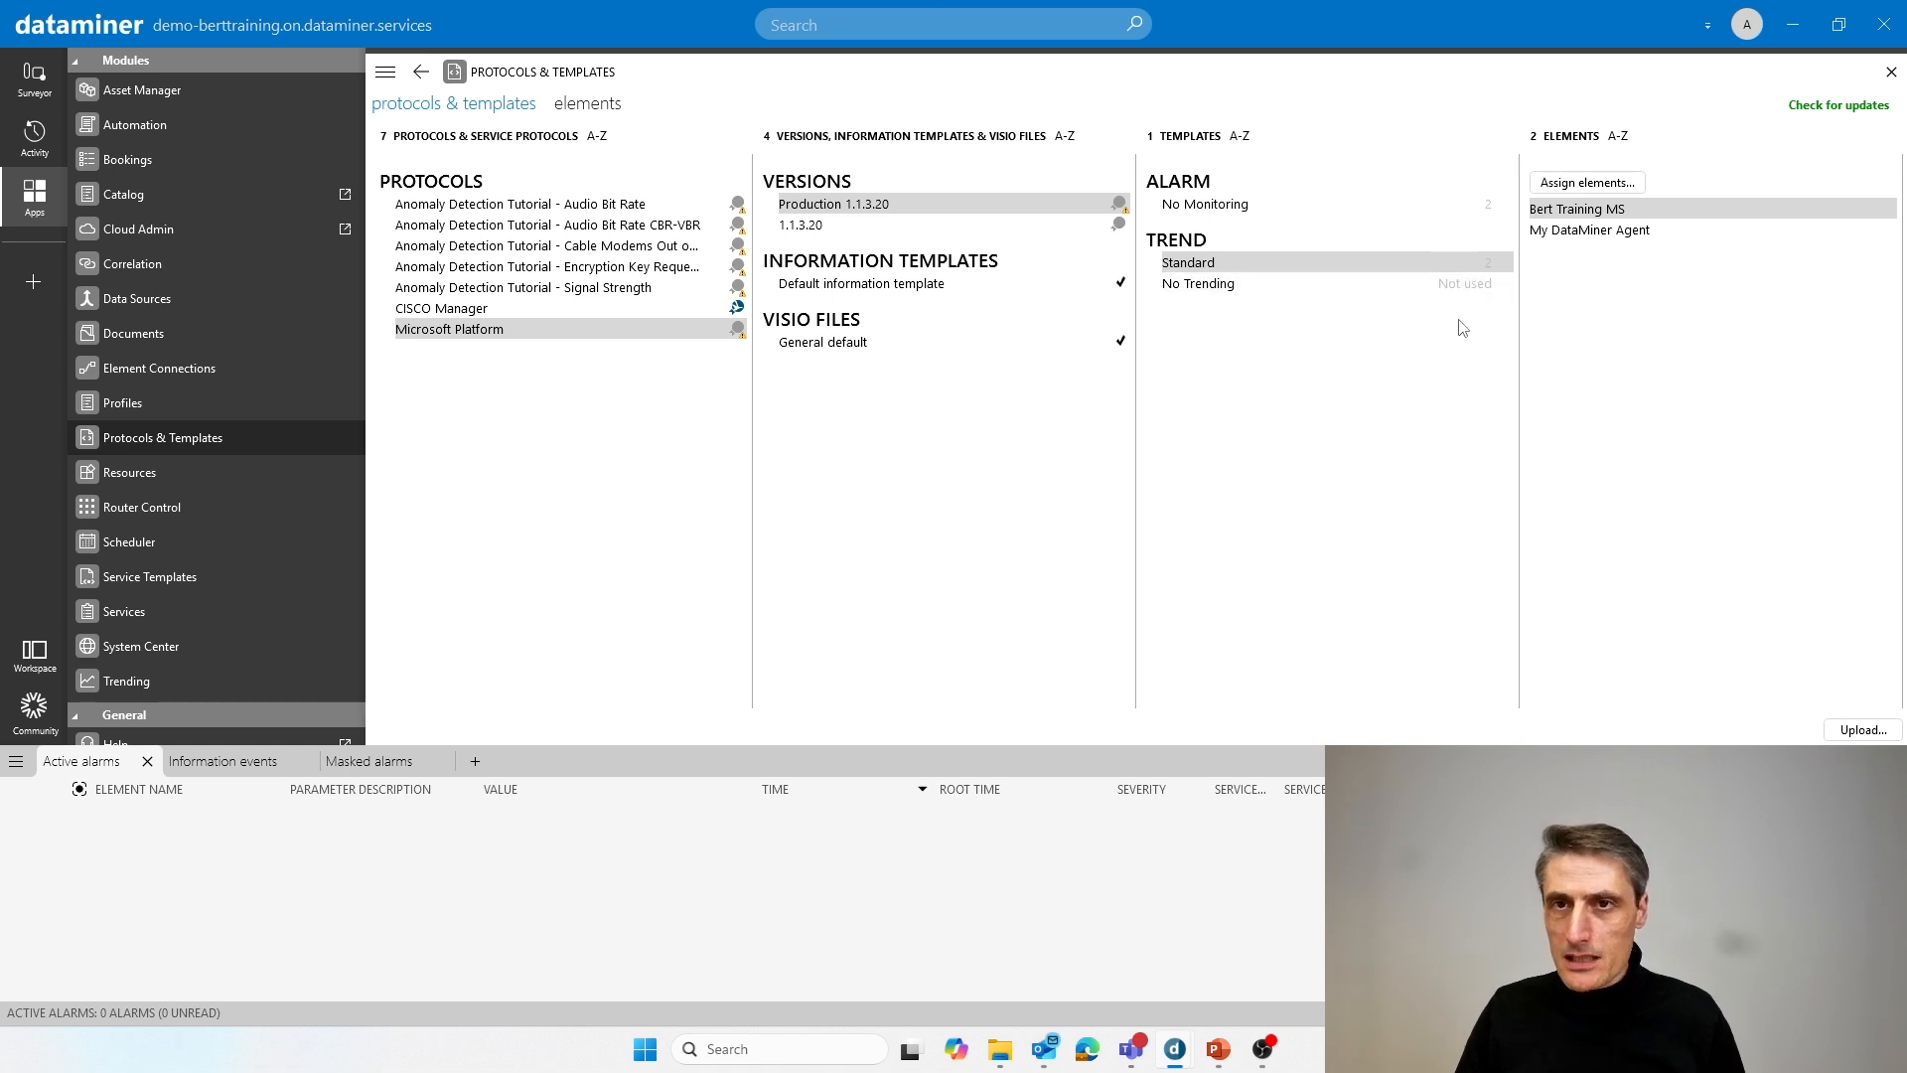
pyautogui.click(1440, 210)
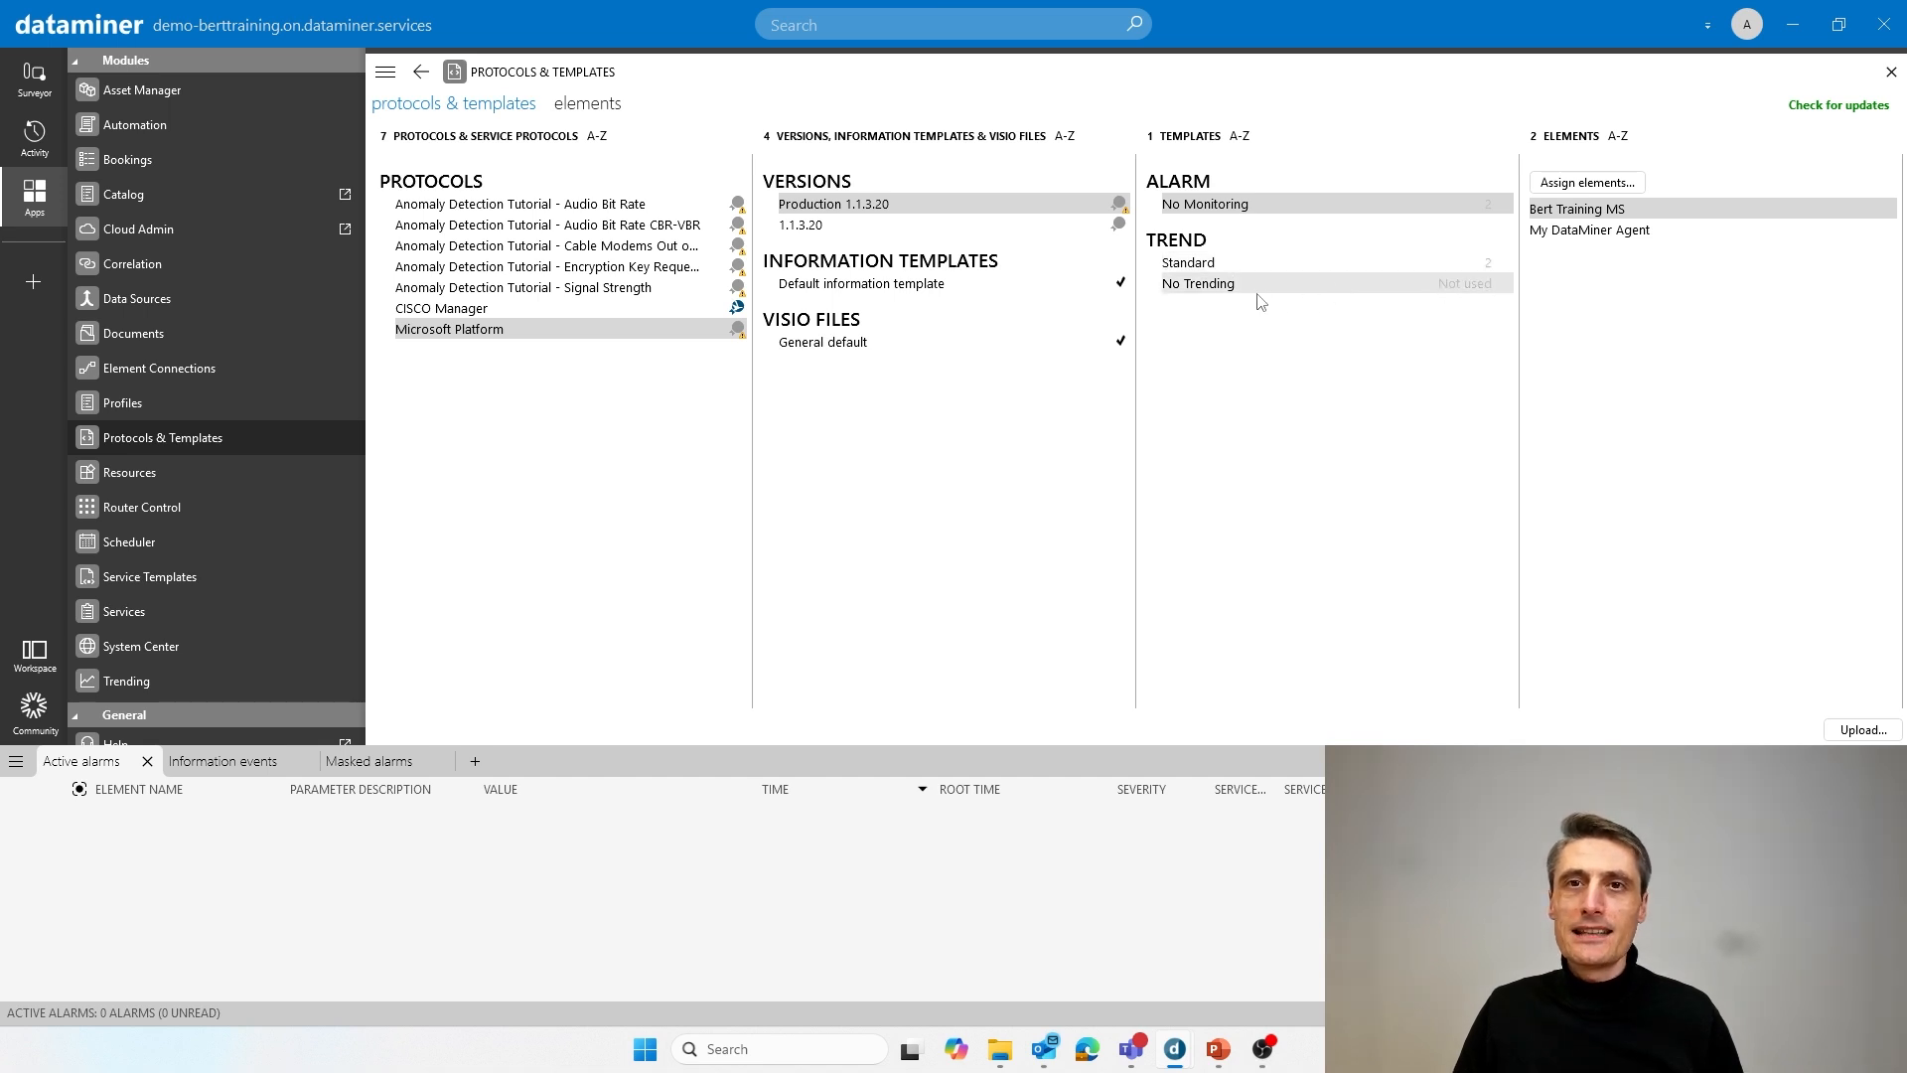
pyautogui.click(1291, 289)
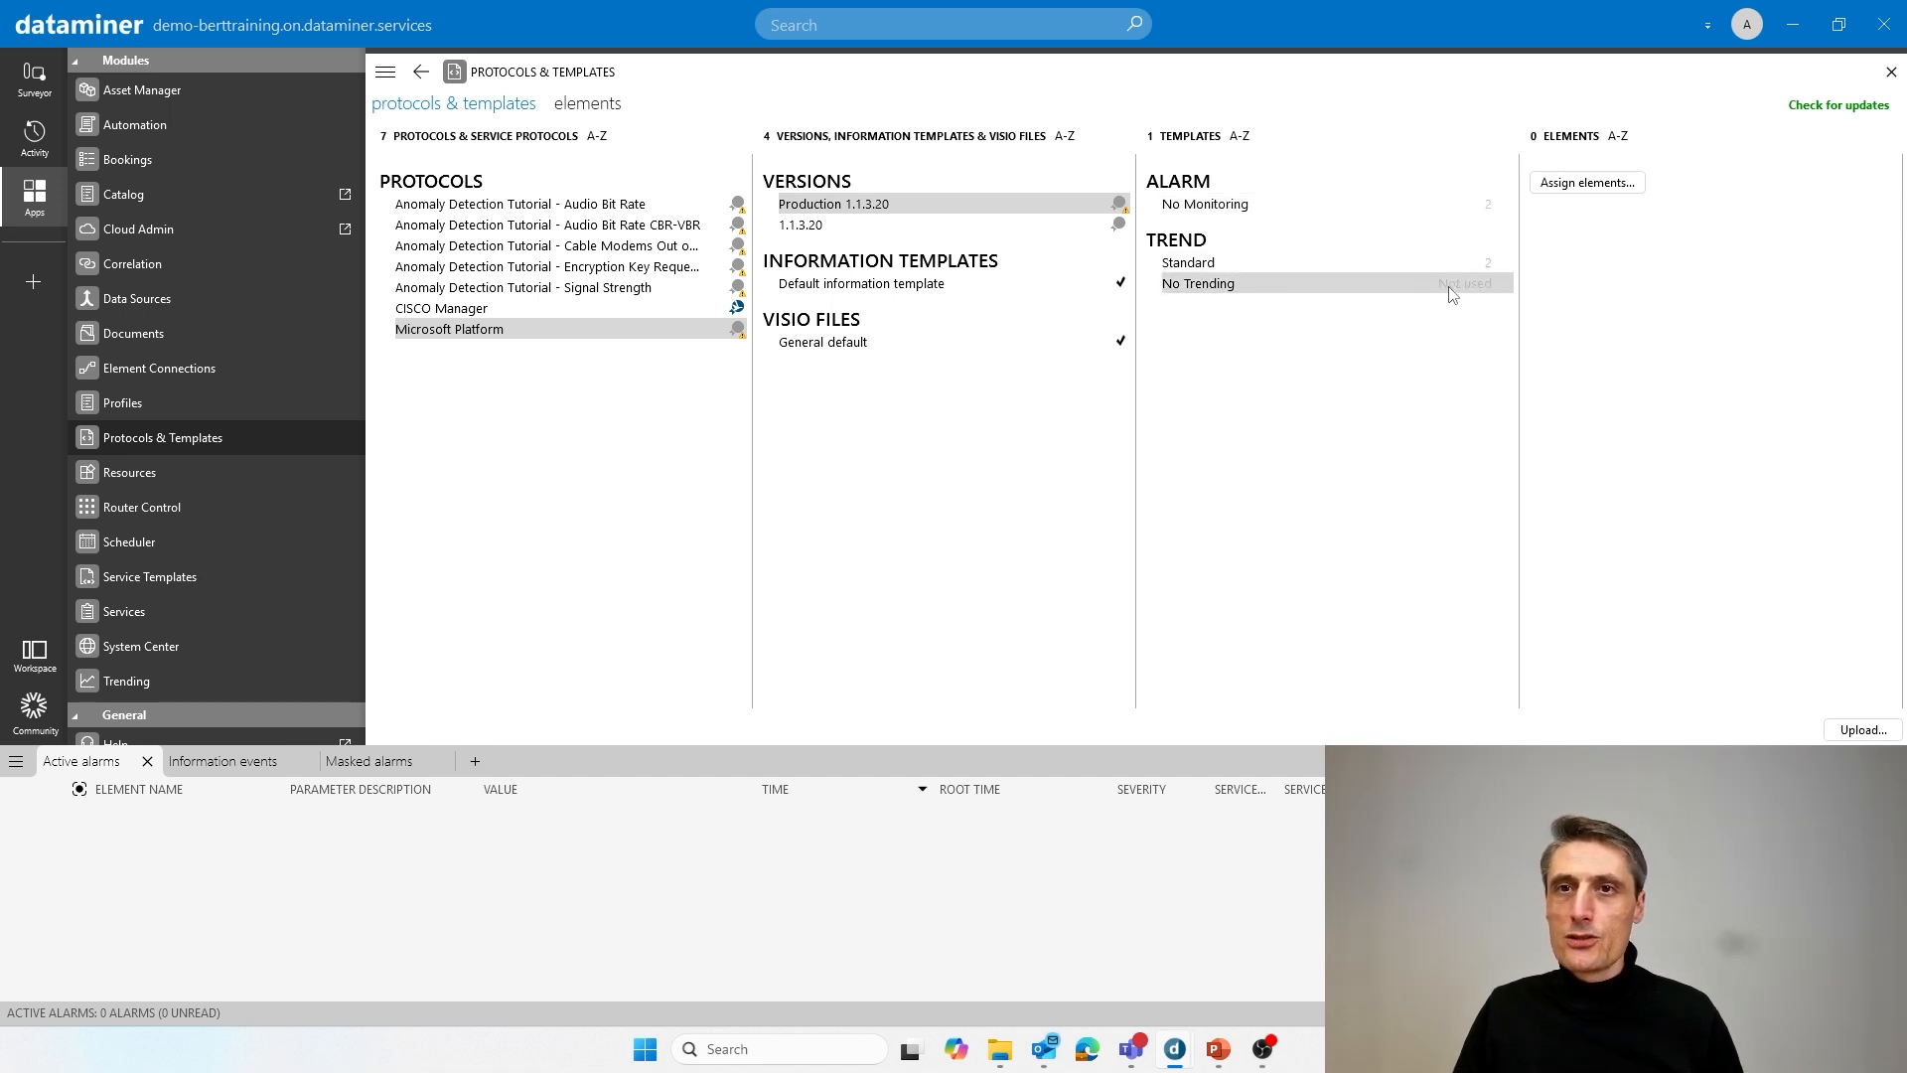
pyautogui.click(1208, 270)
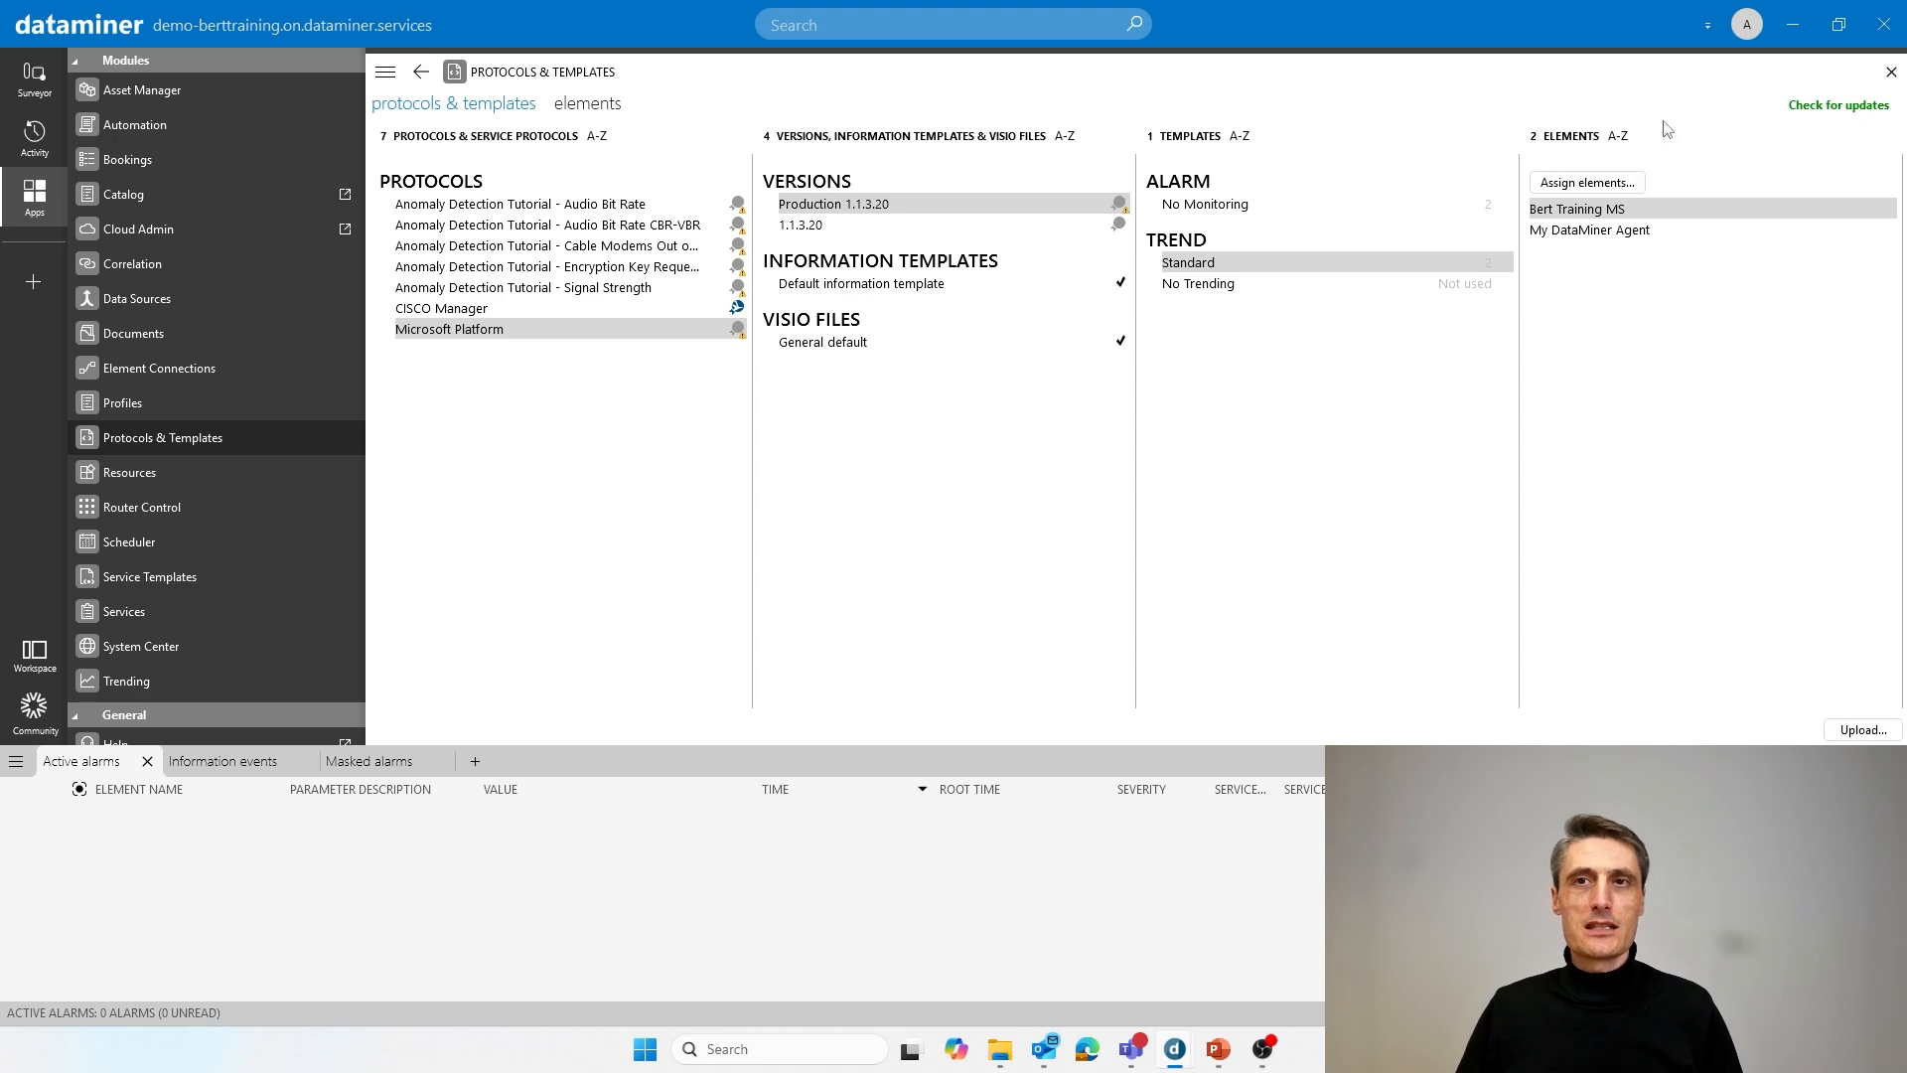
# Open the Training MS and My DataMiner Agent elements in new cards and arrange them beside a narrowed Protocols & Templates card
pyautogui.click(43, 92)
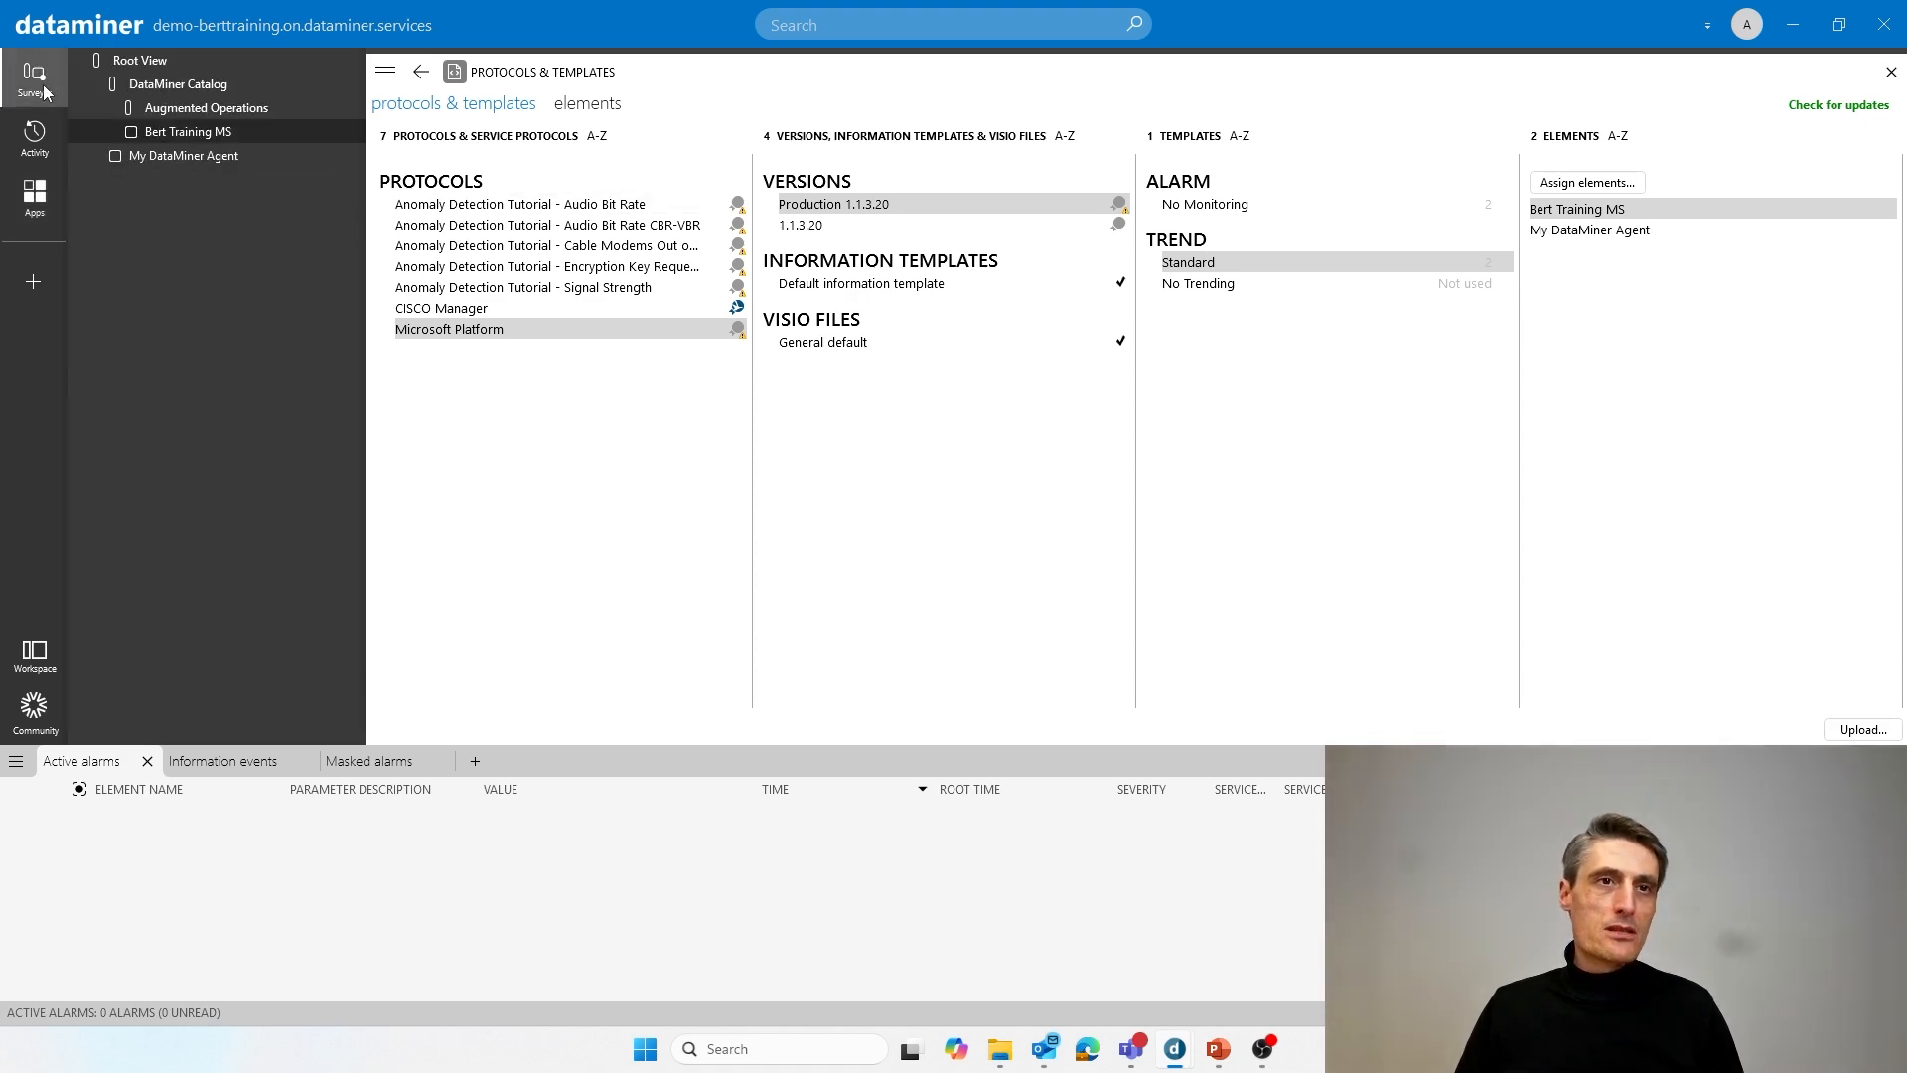
pyautogui.rightClick(203, 133)
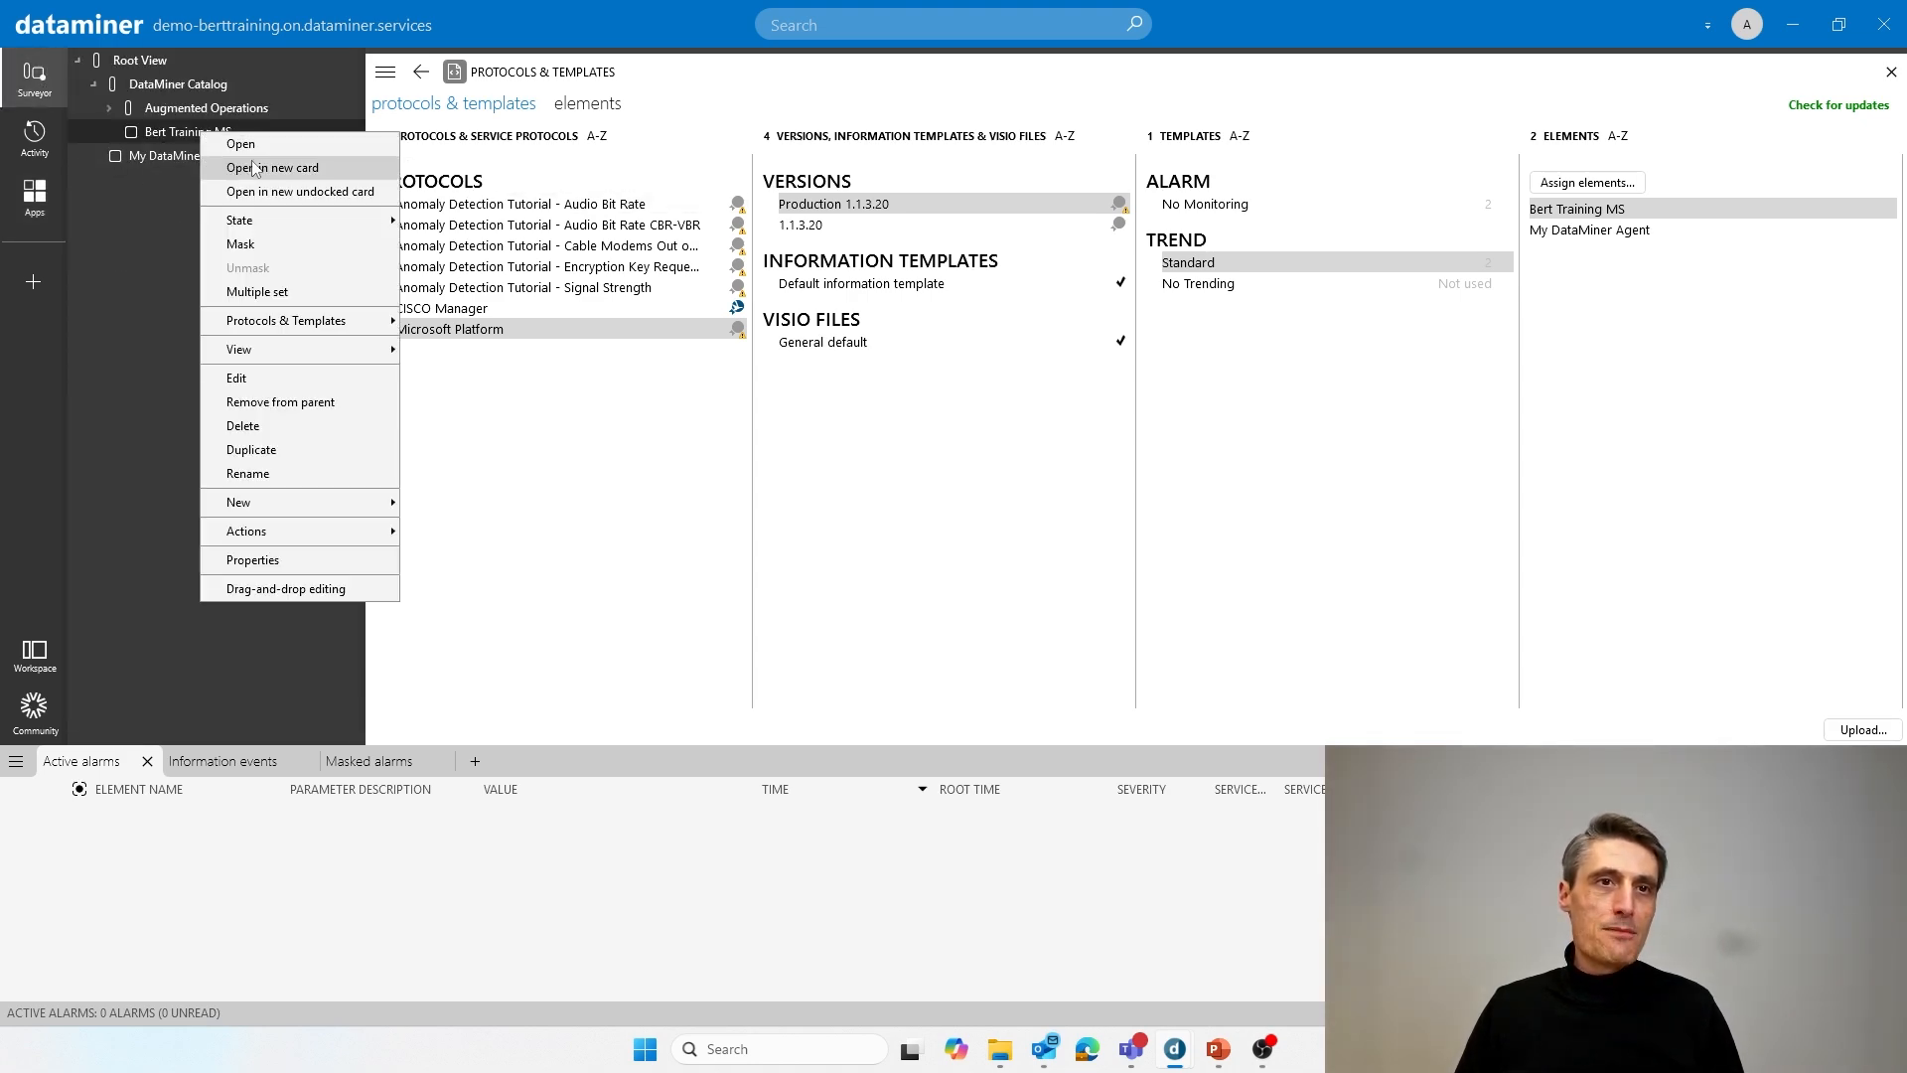
pyautogui.click(241, 163)
pyautogui.rightClick(199, 159)
pyautogui.click(241, 193)
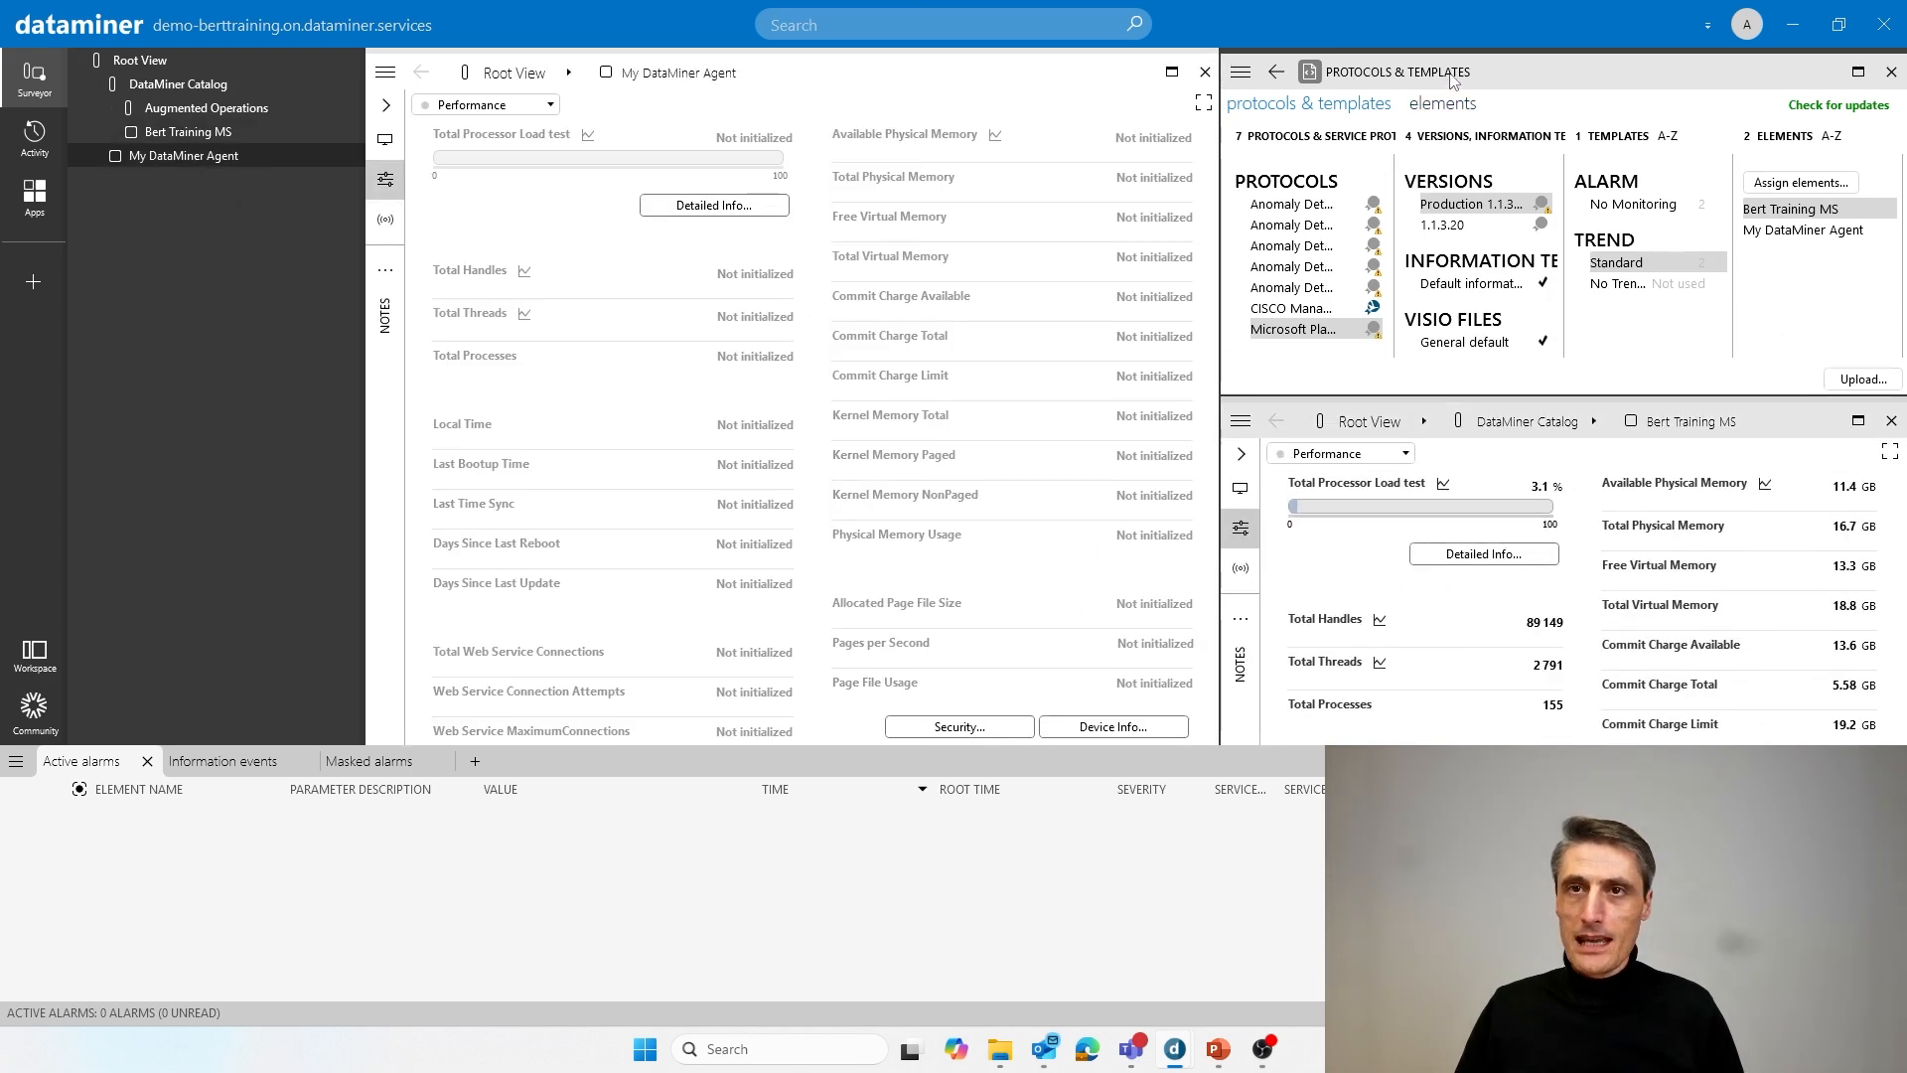
pyautogui.moveTo(1457, 61); pyautogui.dragTo(832, 132)
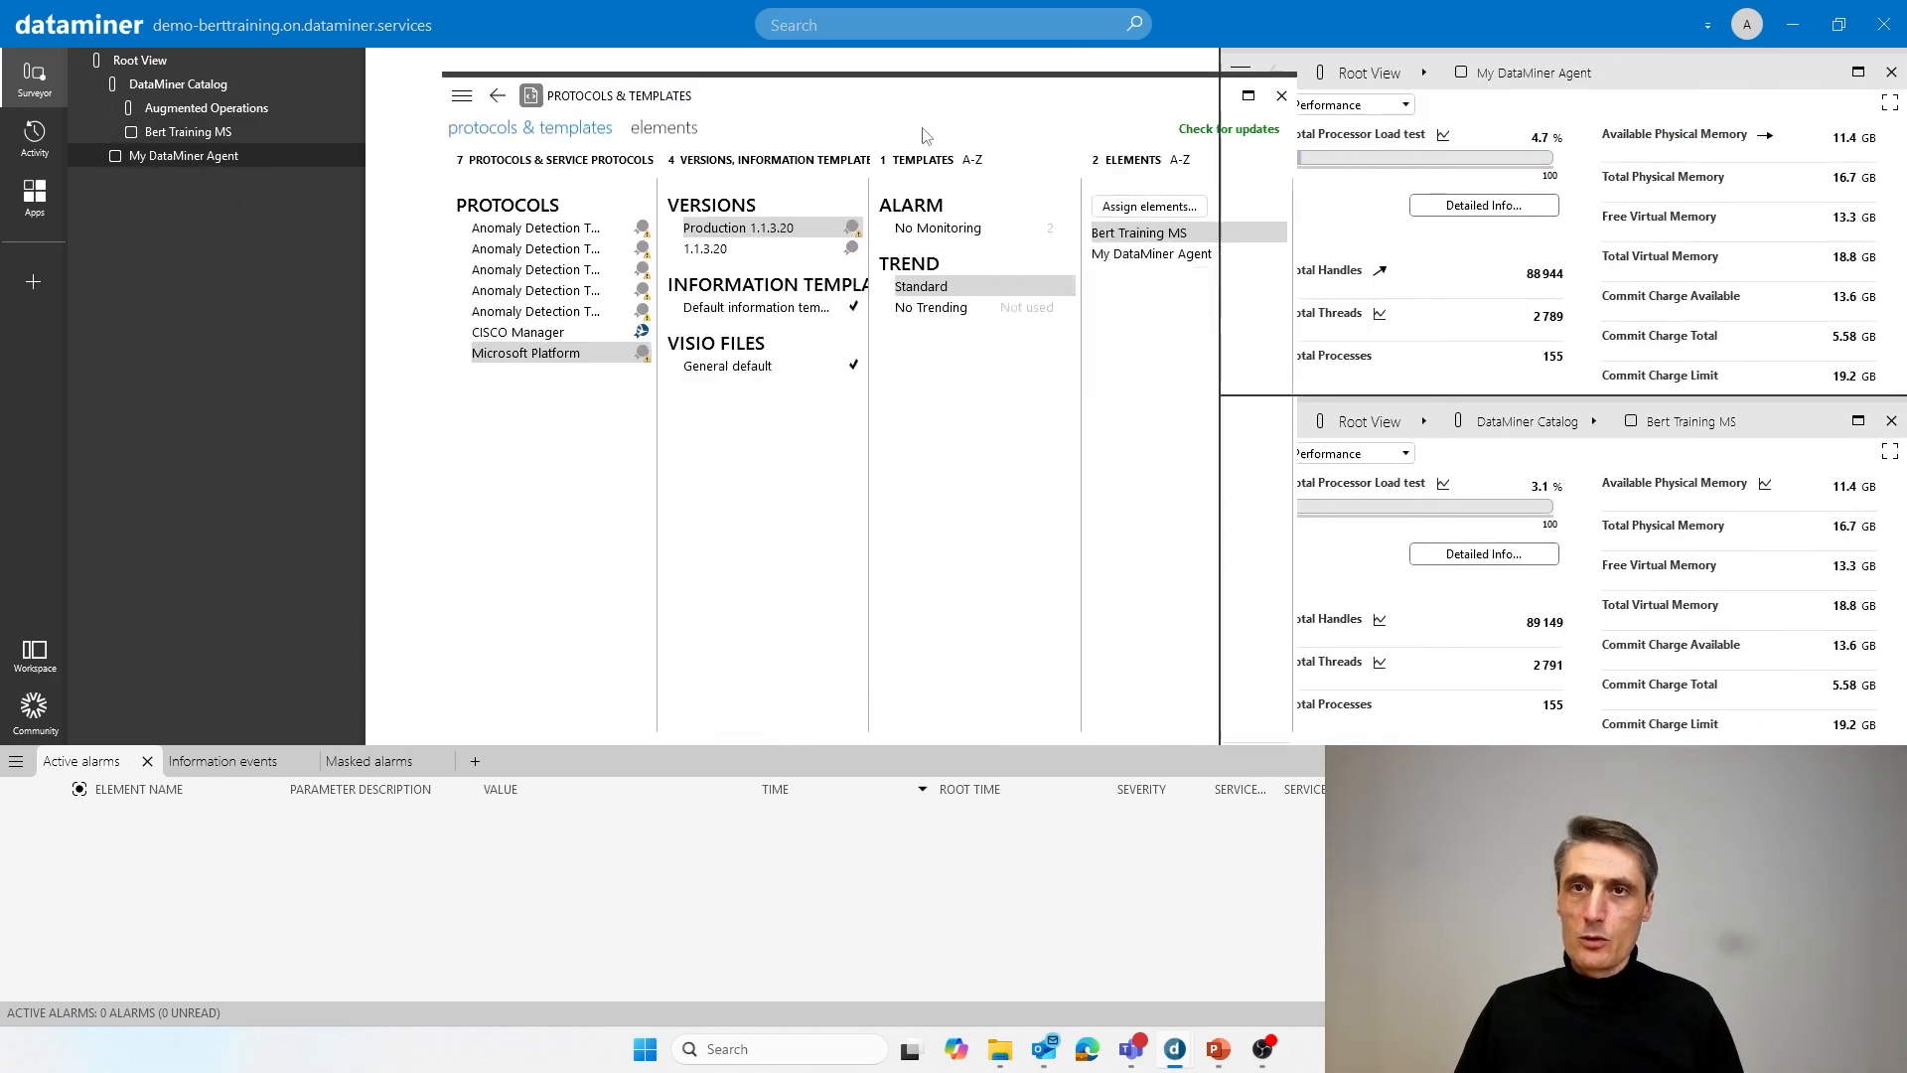
pyautogui.moveTo(1155, 375); pyautogui.dragTo(863, 375)
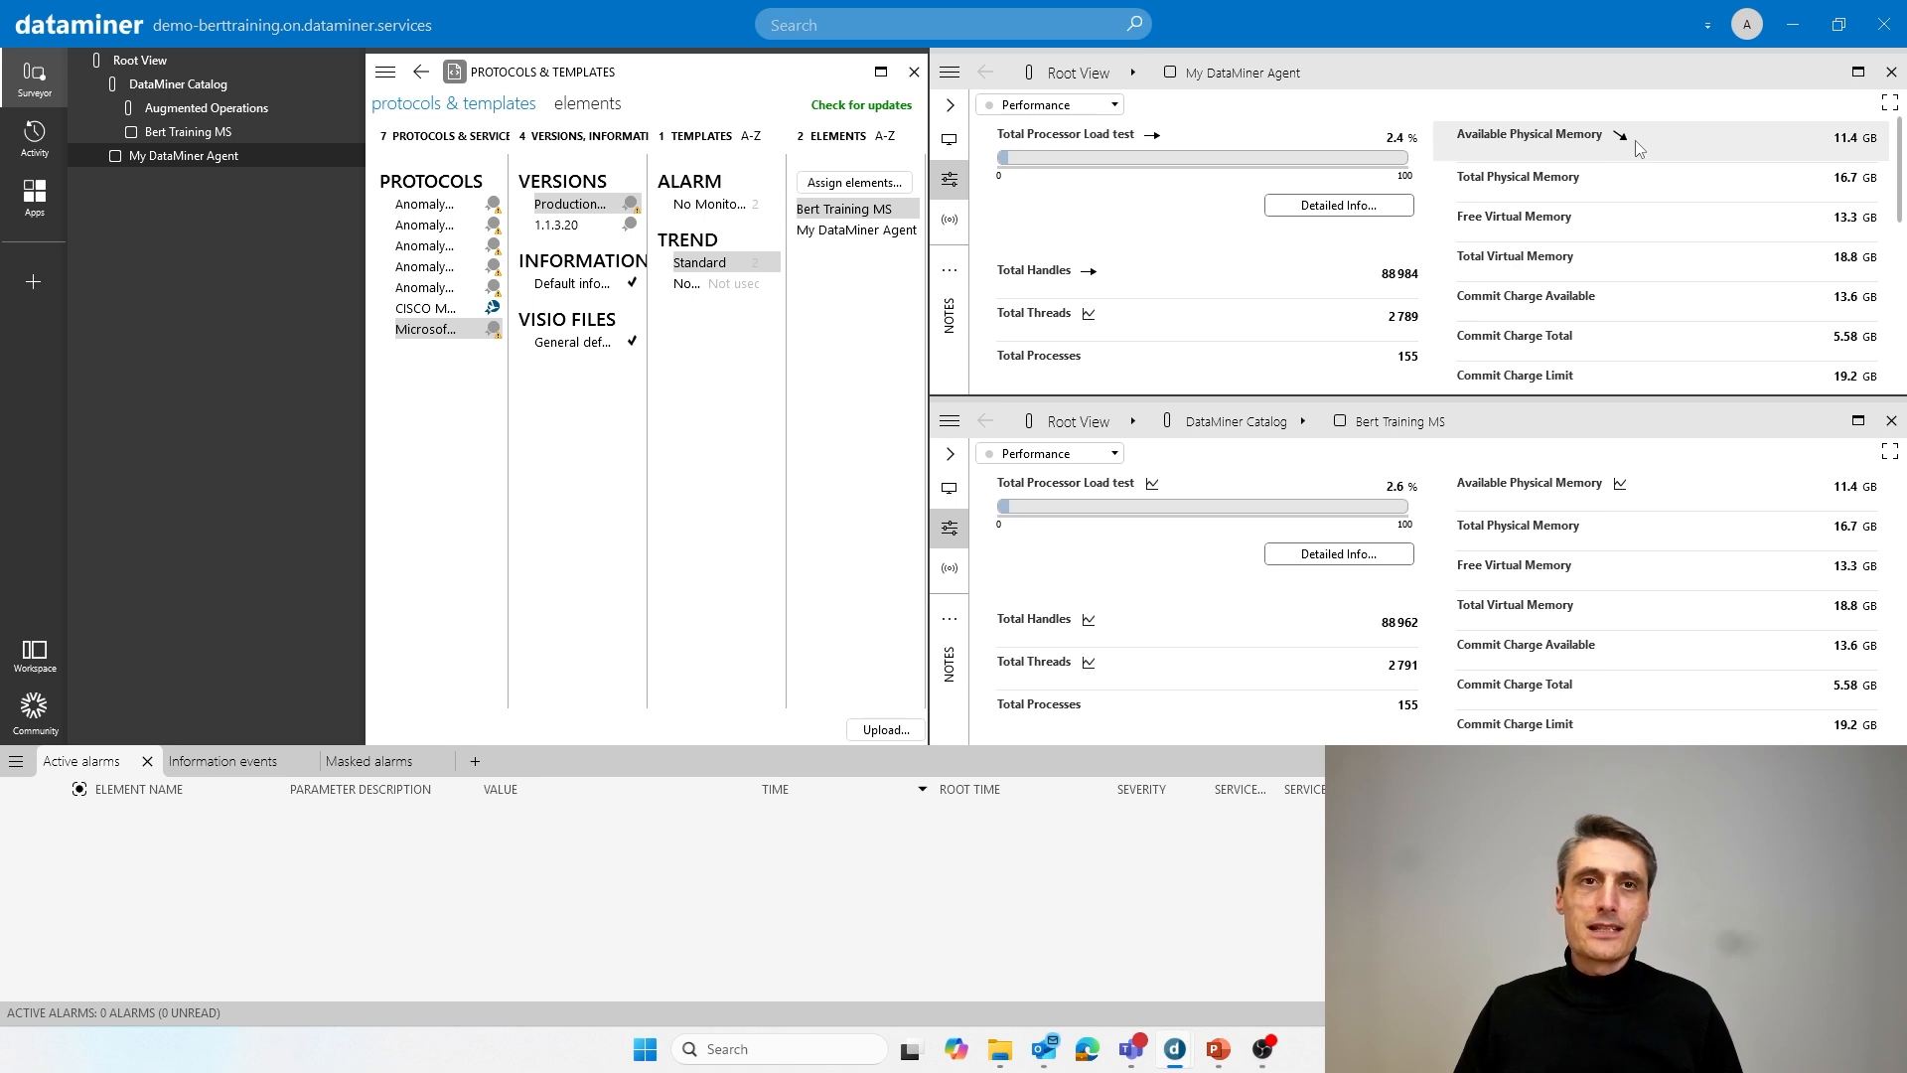
# Open the template settings of Total Physical Memory on My DataMiner Agent in a maximized card and enable average trending
pyautogui.moveTo(1635, 140)
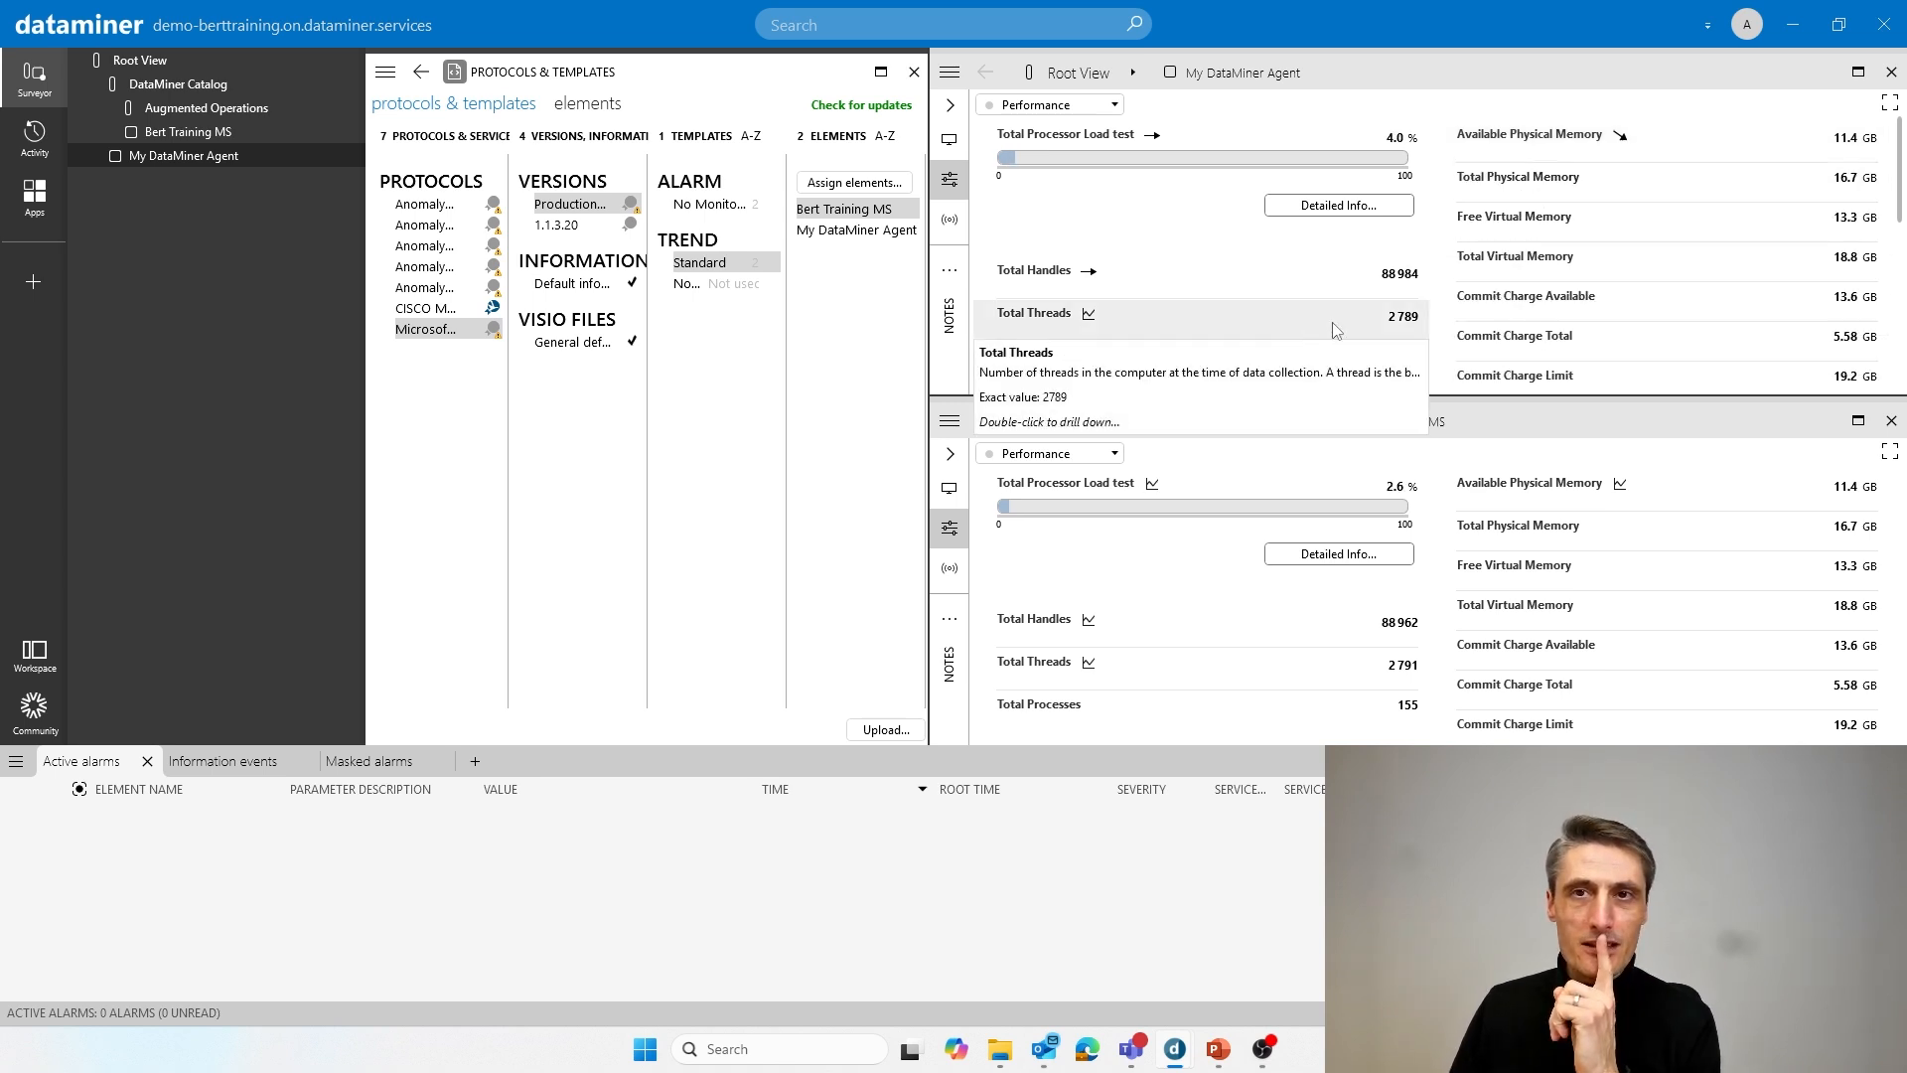
pyautogui.doubleClick(1520, 185)
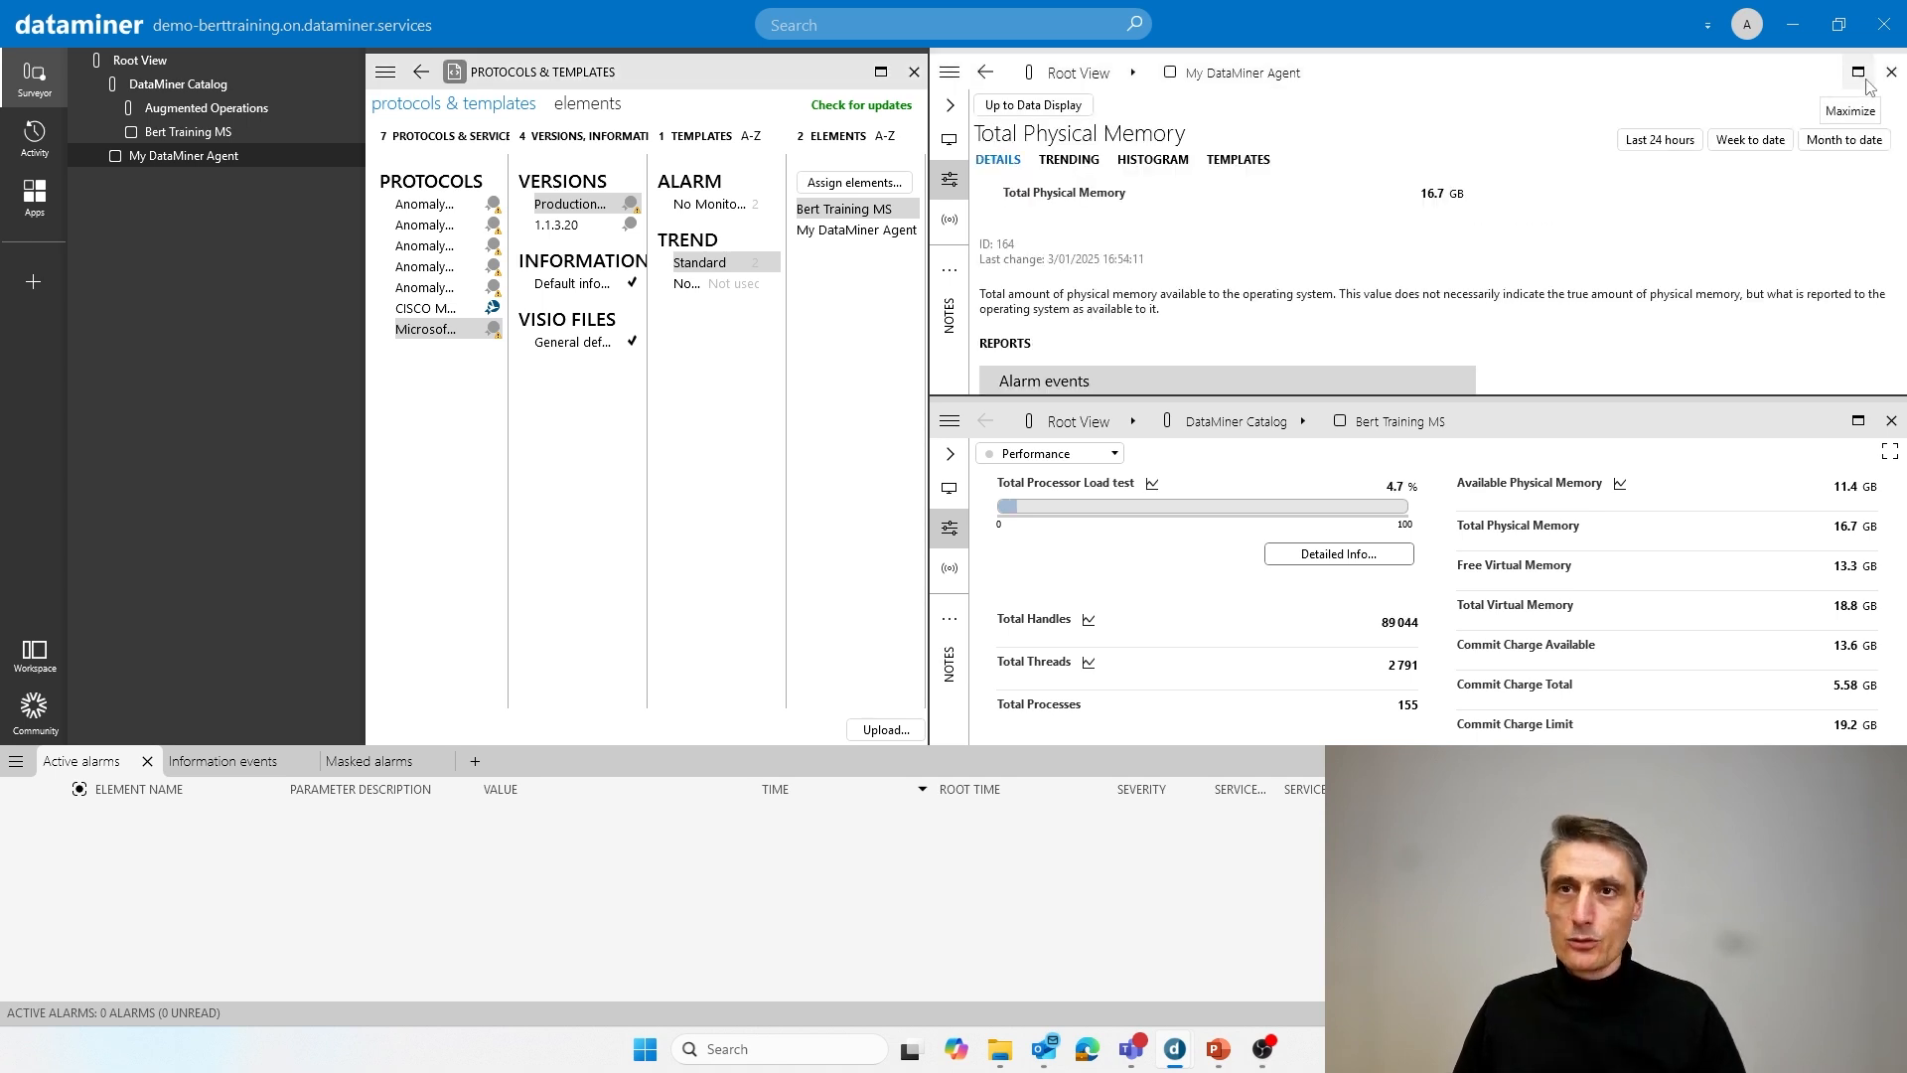
pyautogui.click(1865, 79)
pyautogui.click(677, 164)
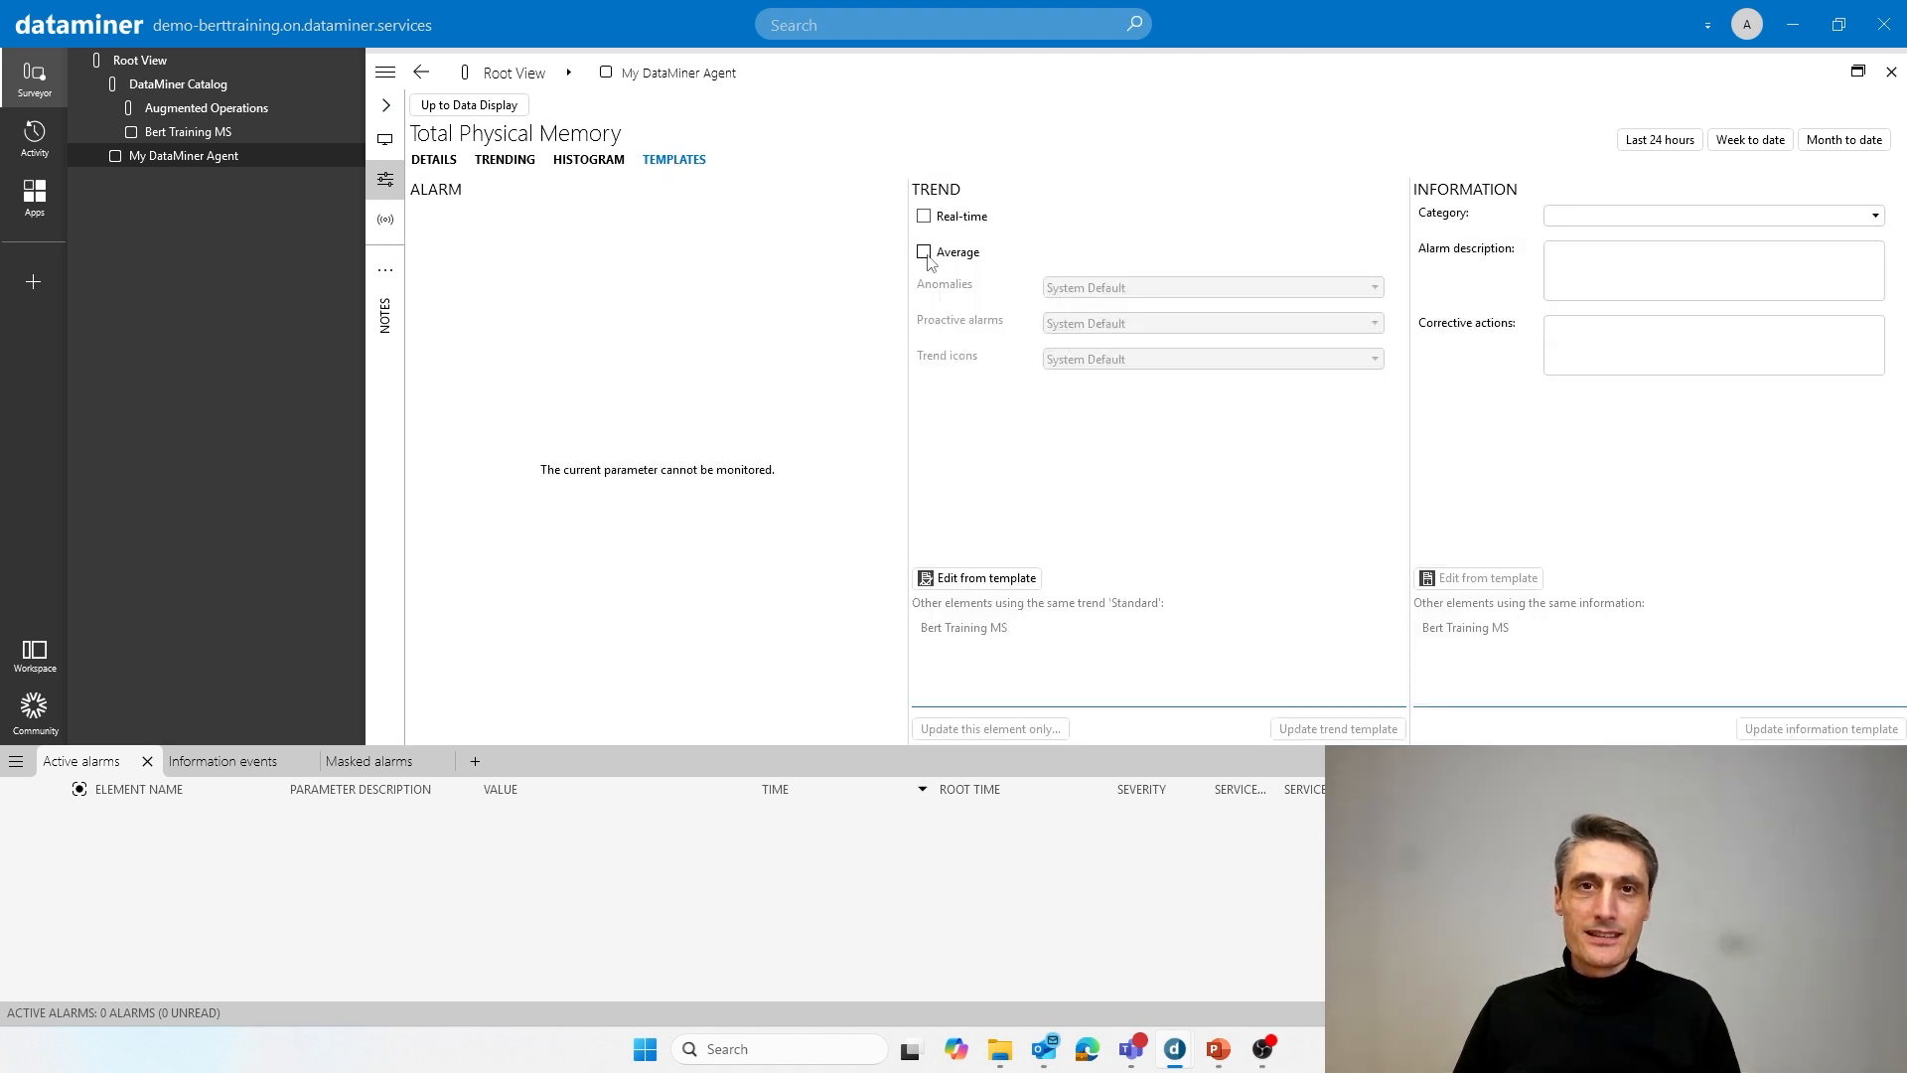
pyautogui.click(925, 254)
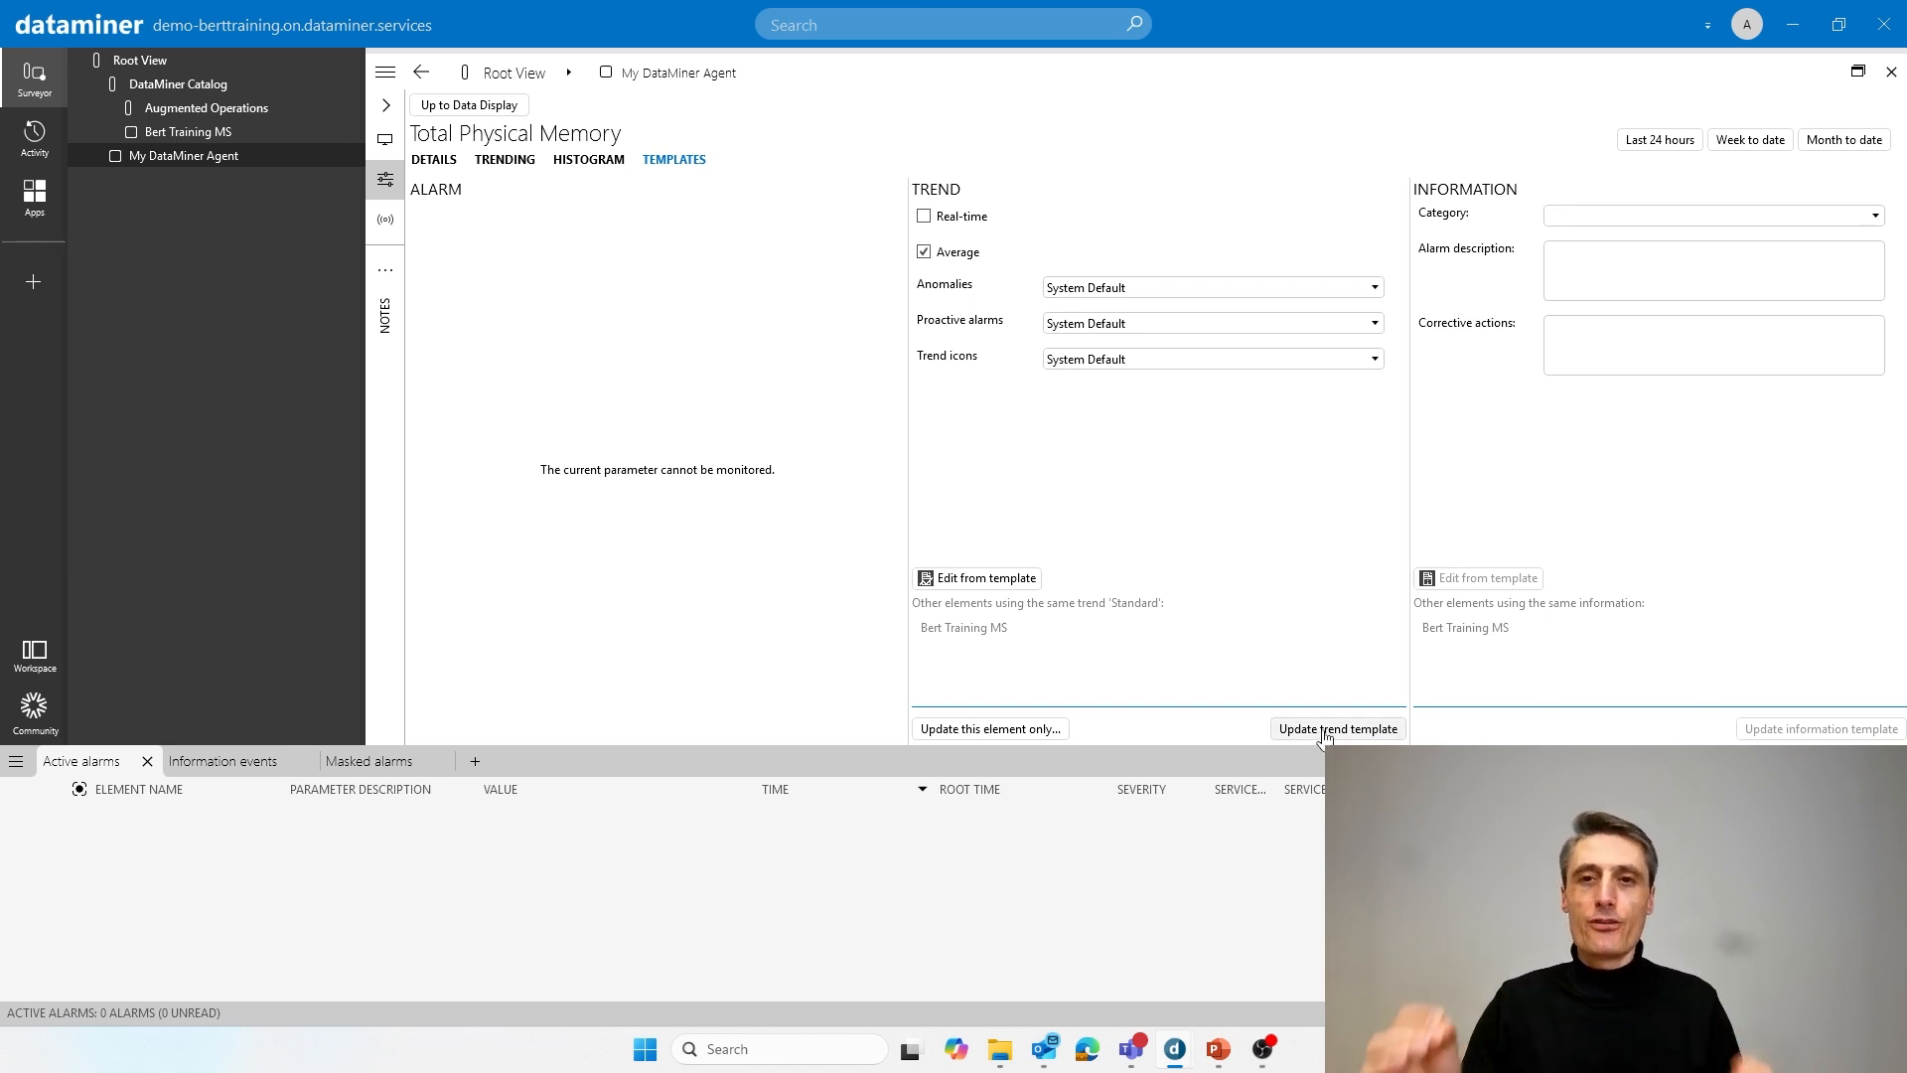
# Cancel the element-only template copy, update the shared Standard trend template for all elements using it, and return to the data display
pyautogui.click(981, 731)
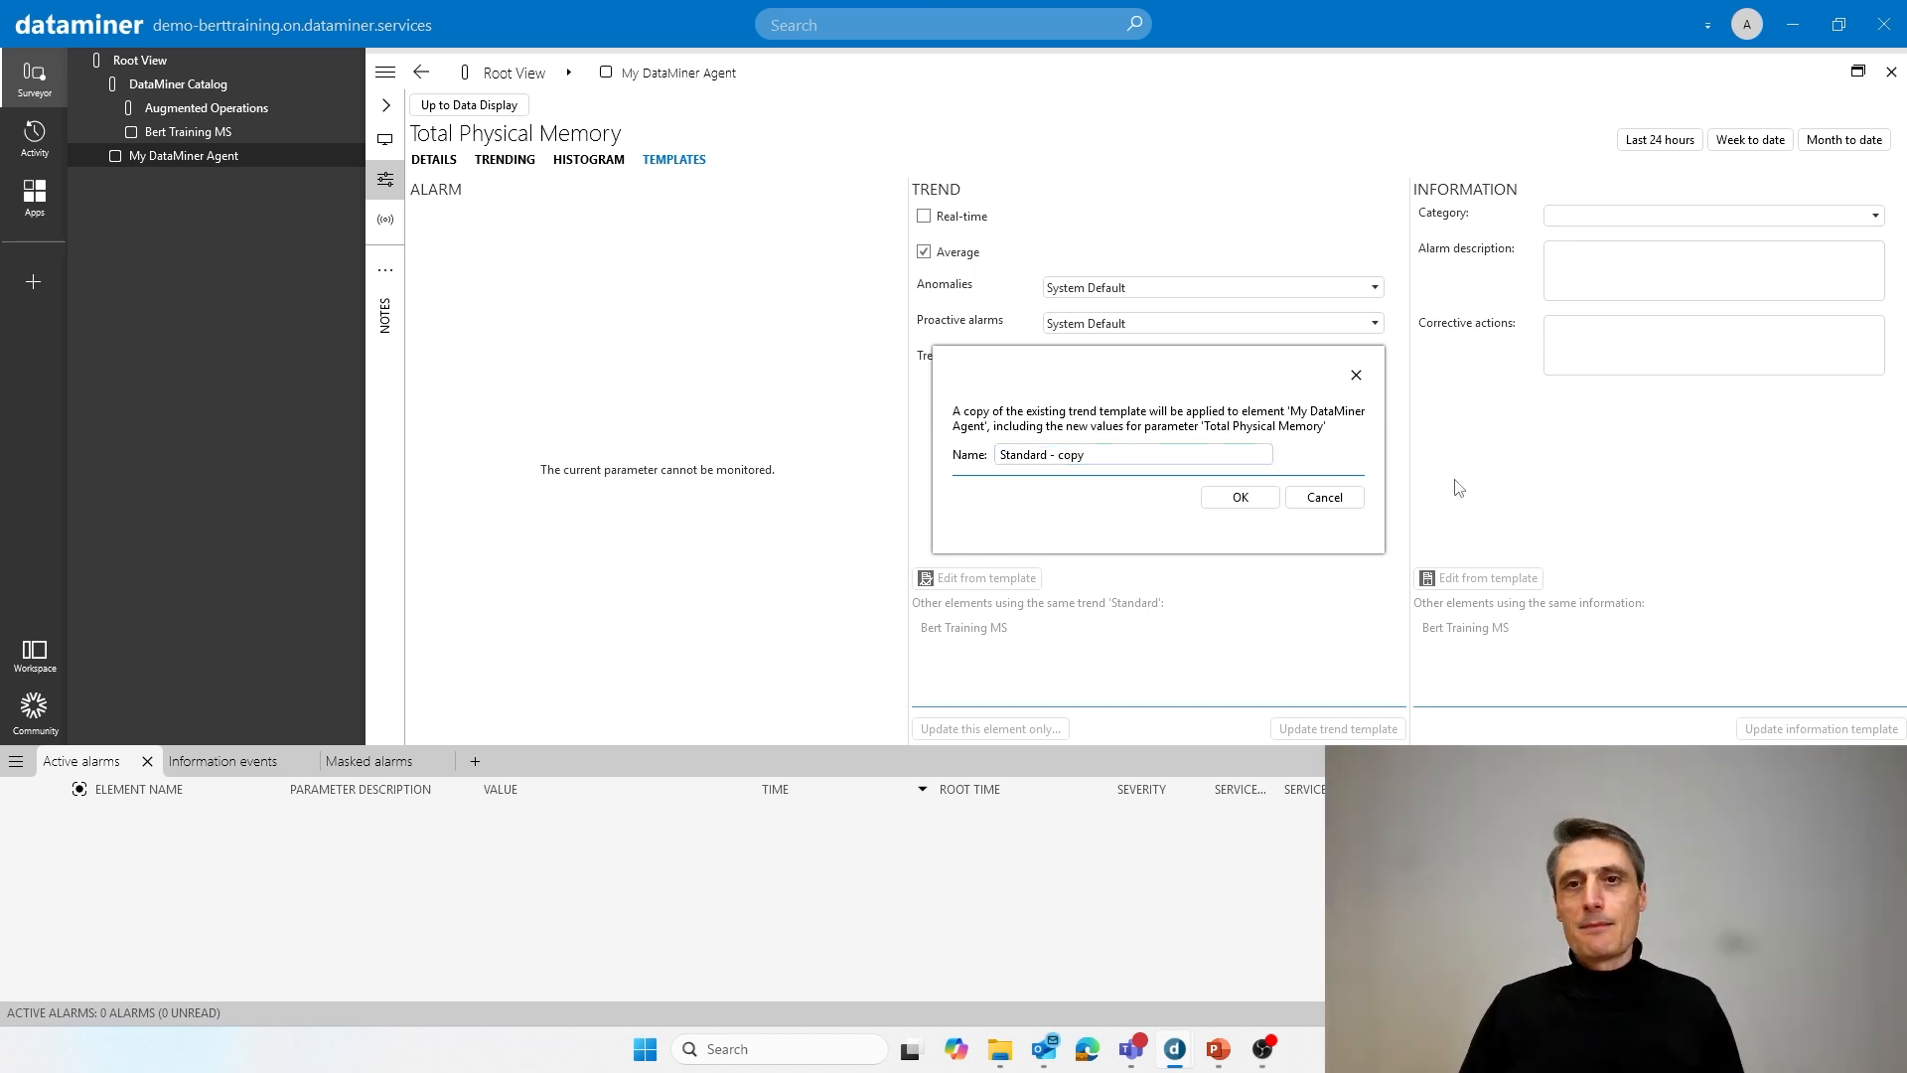
pyautogui.click(1339, 506)
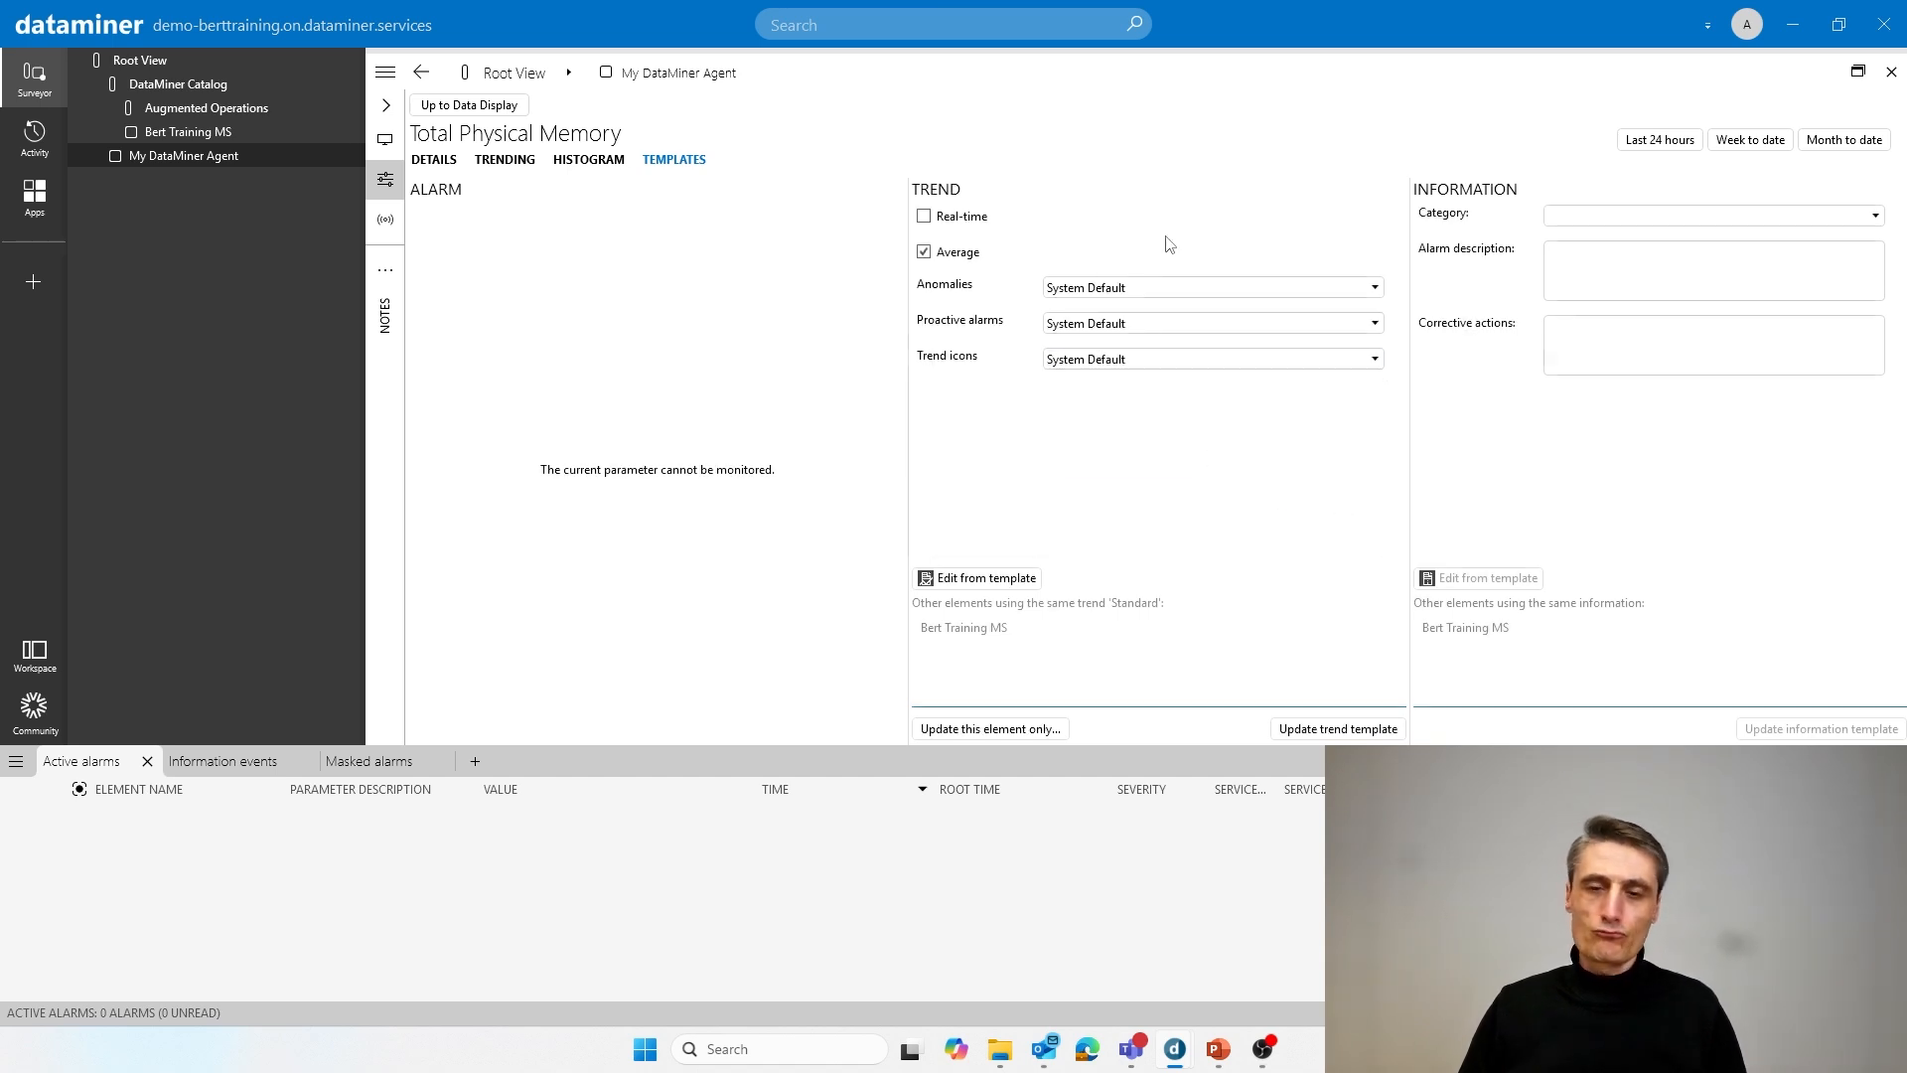
pyautogui.click(1307, 735)
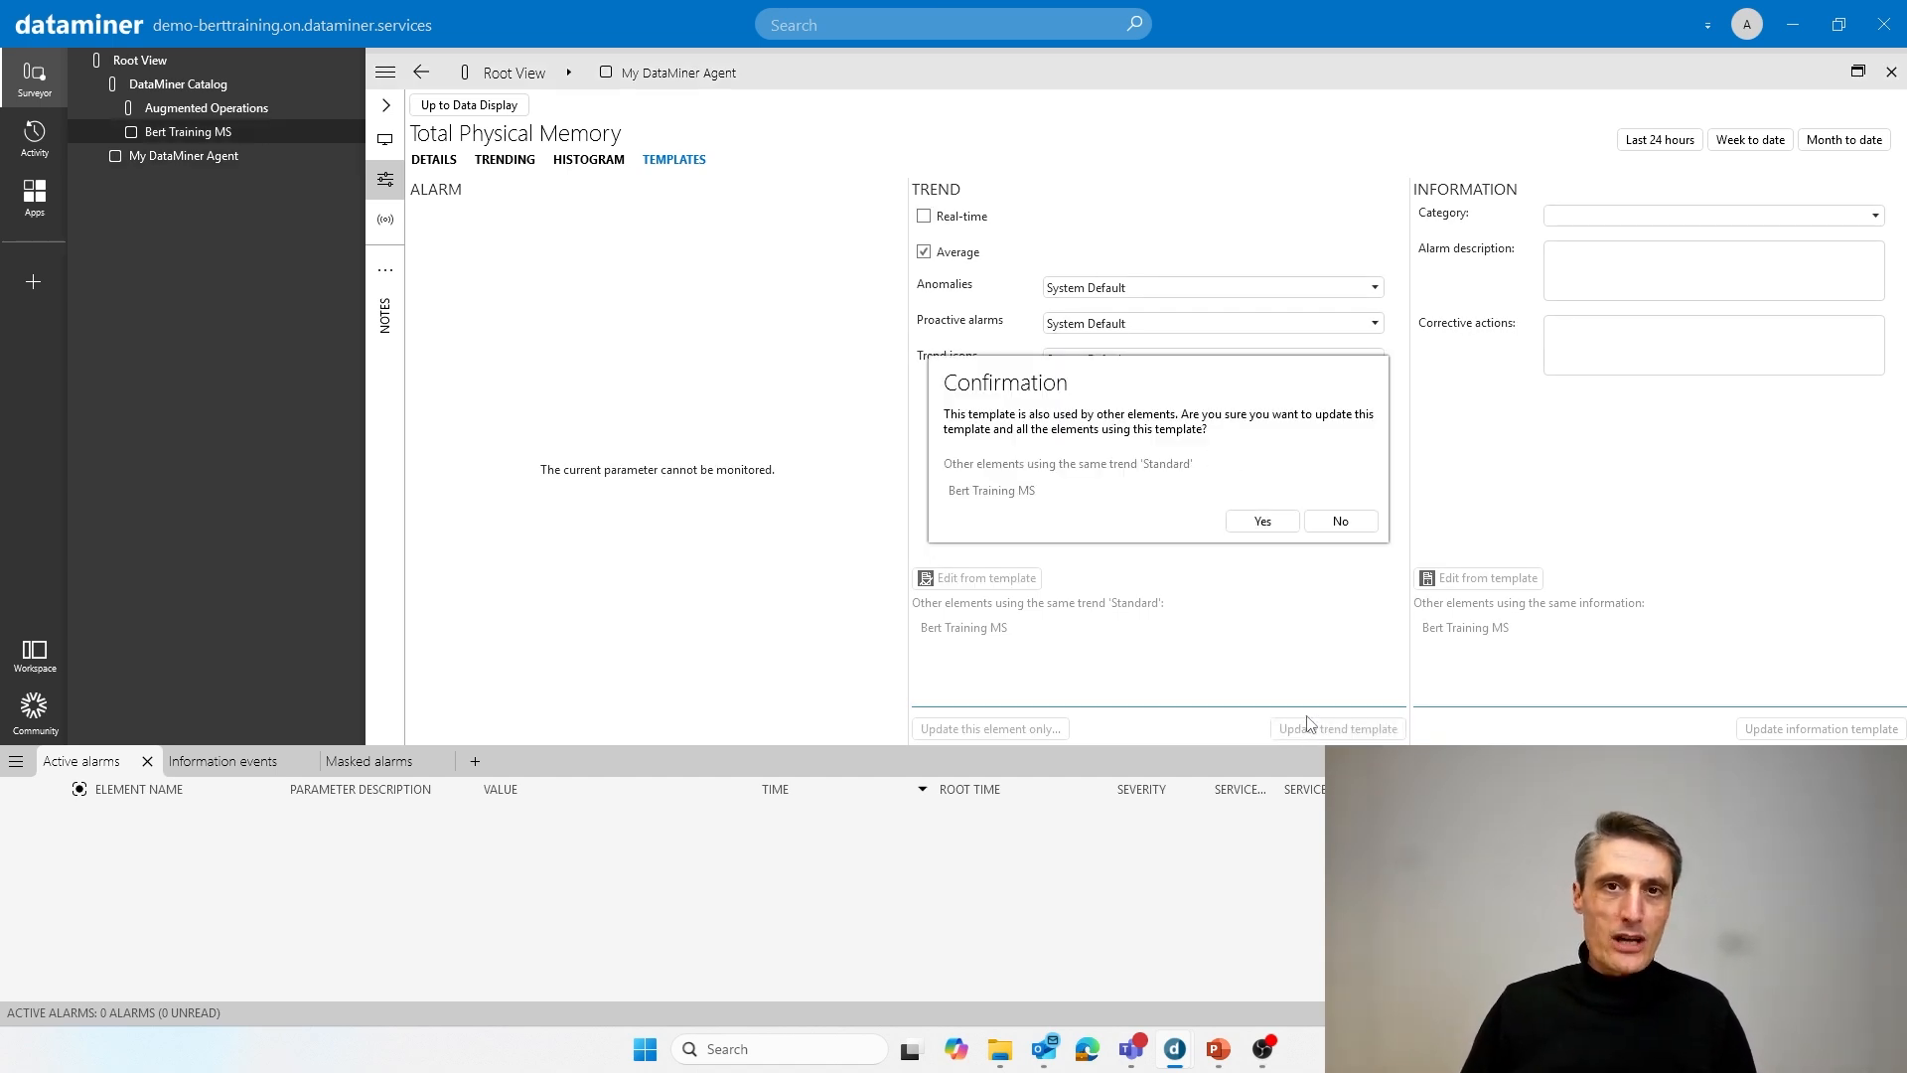
pyautogui.click(1261, 522)
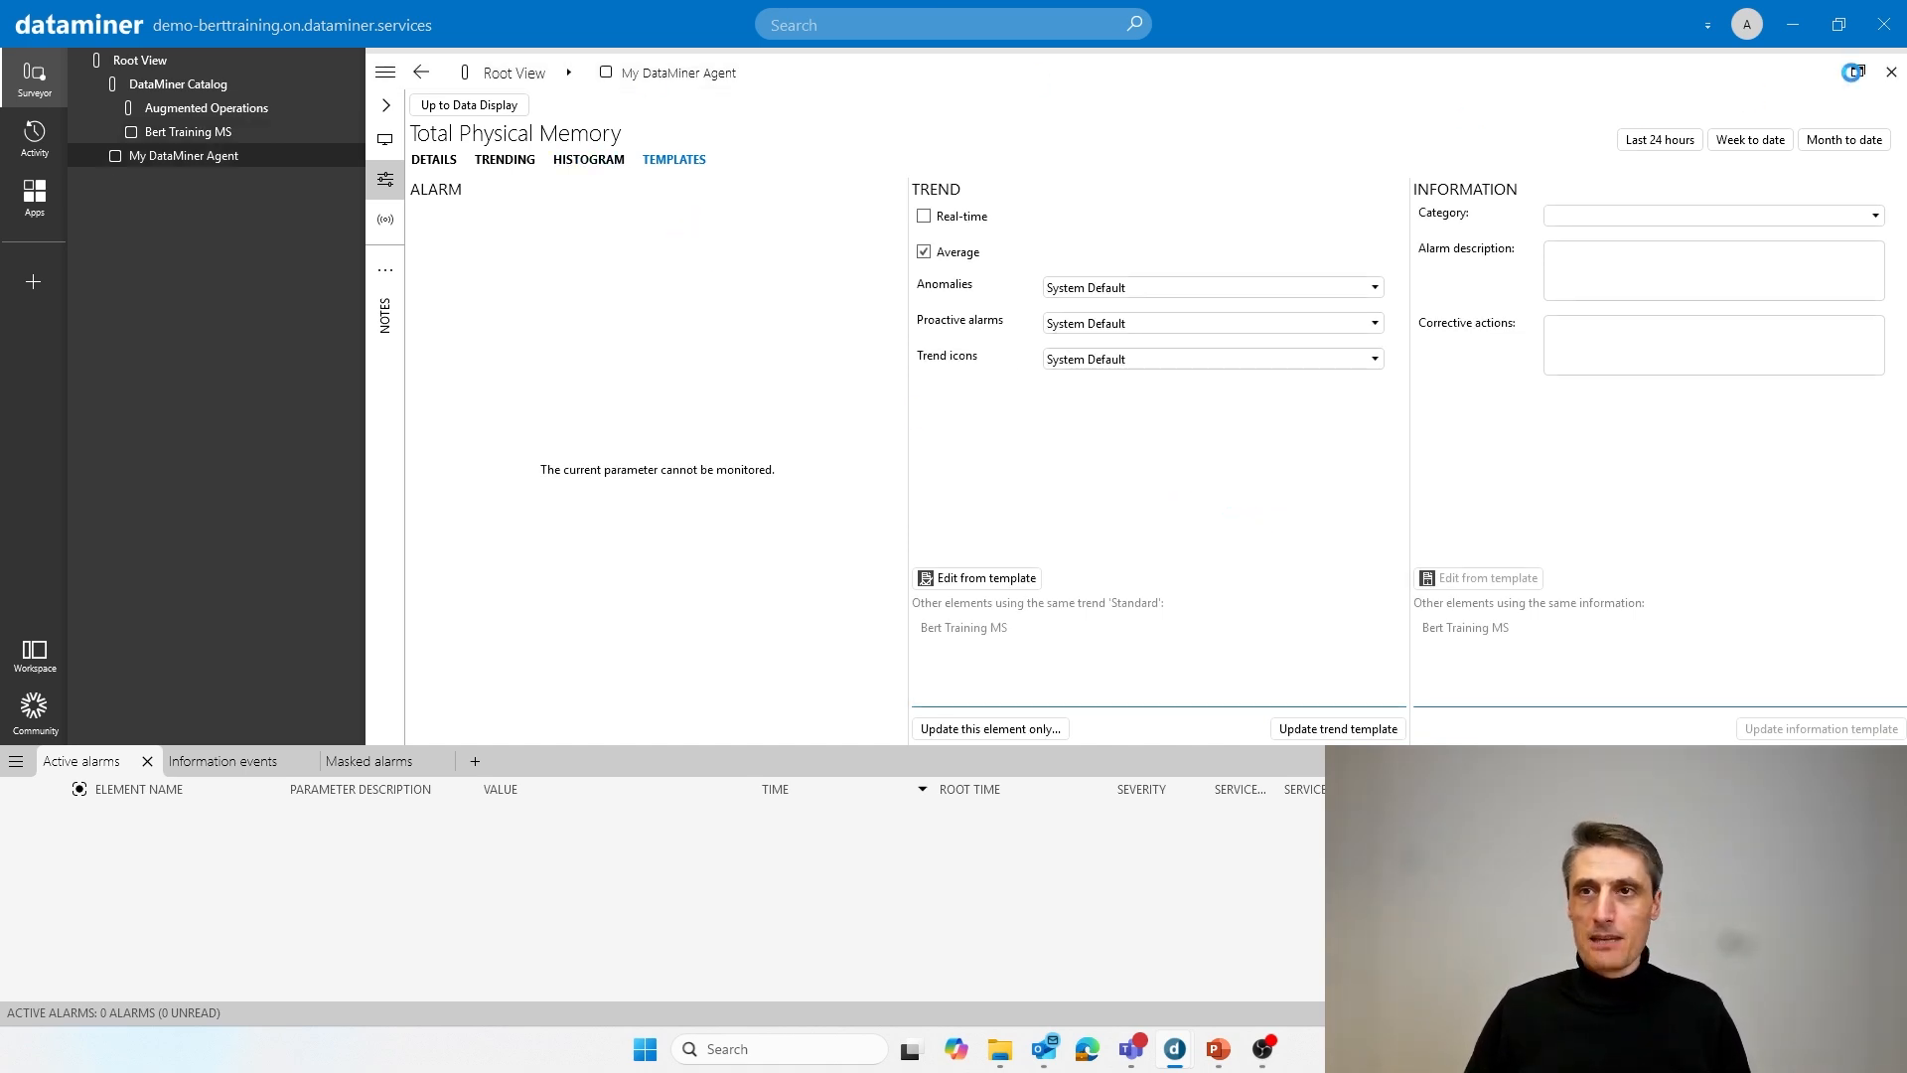
pyautogui.click(469, 106)
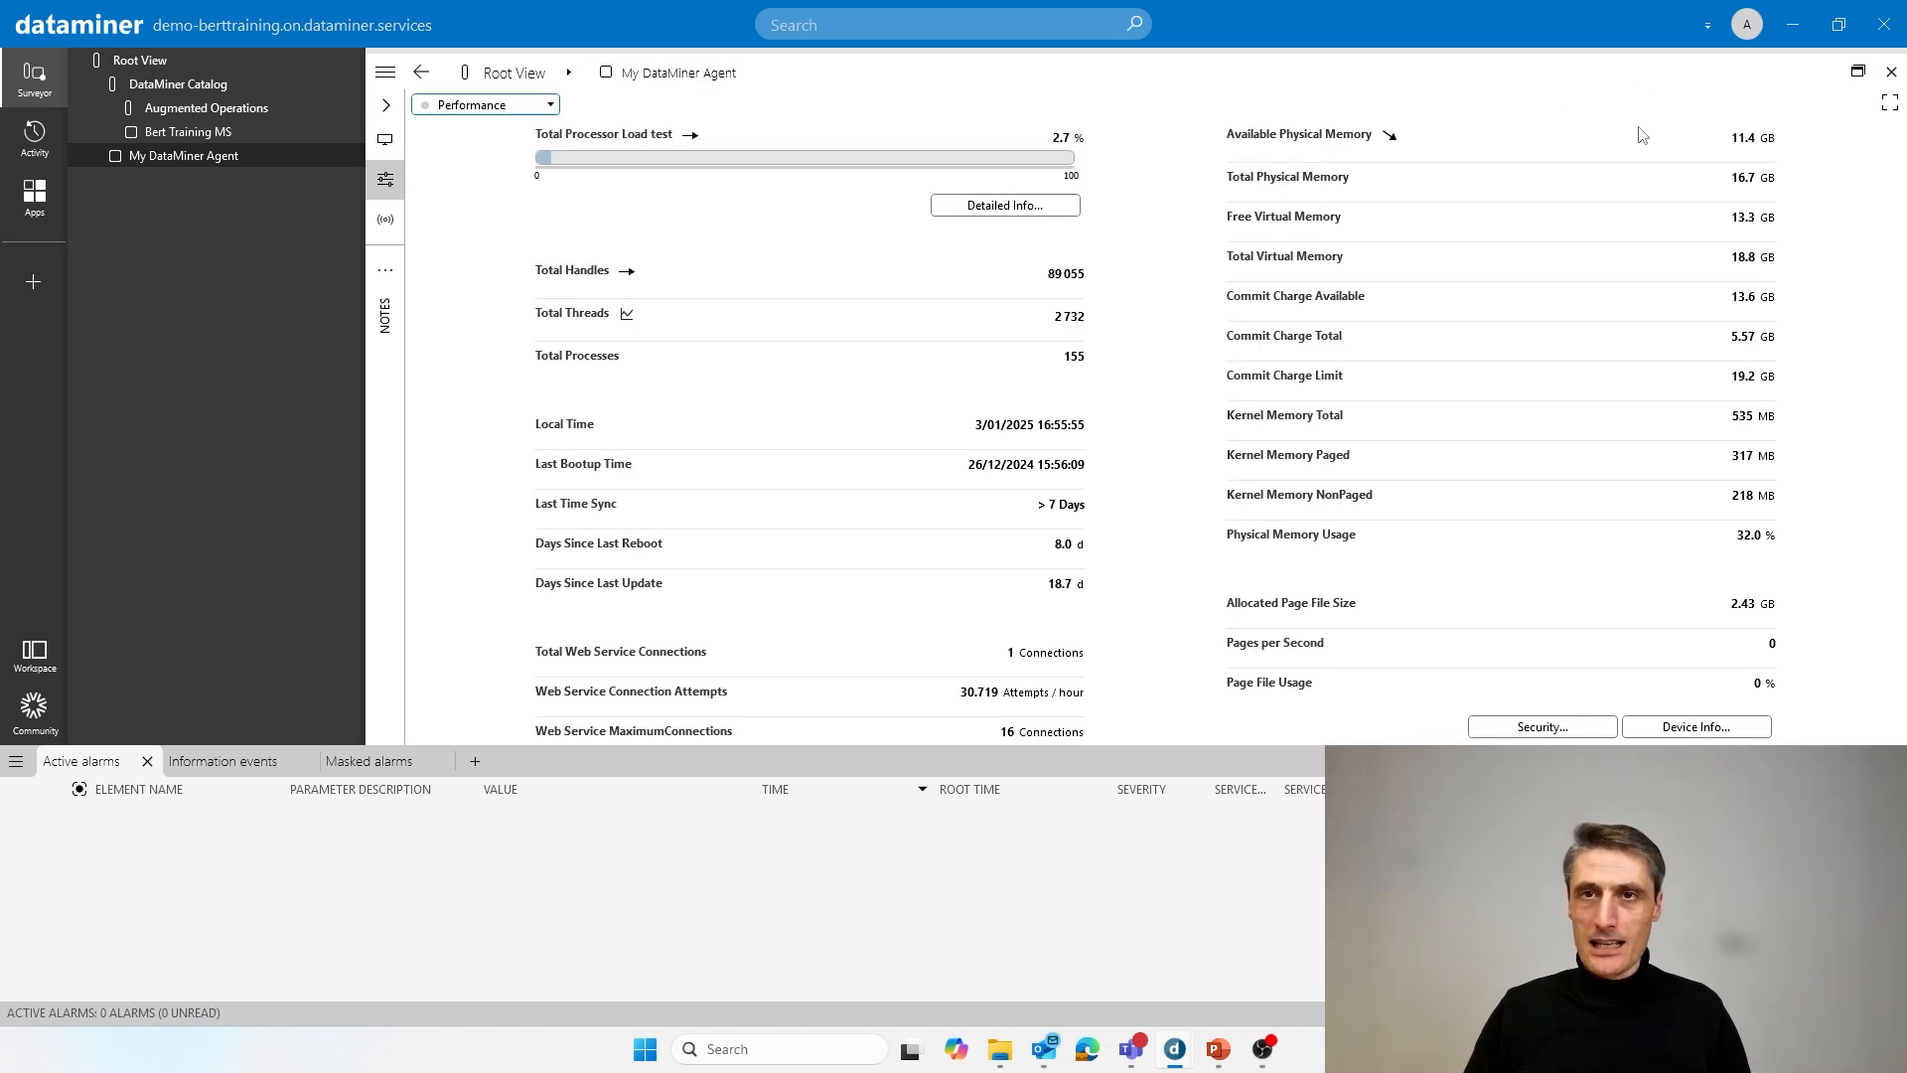
# Restore the multi-card layout and compare the trending of Total Physical Memory on the My DataMiner Agent and Training MS cards
pyautogui.click(1858, 70)
pyautogui.scroll(-1, 1580, 180)
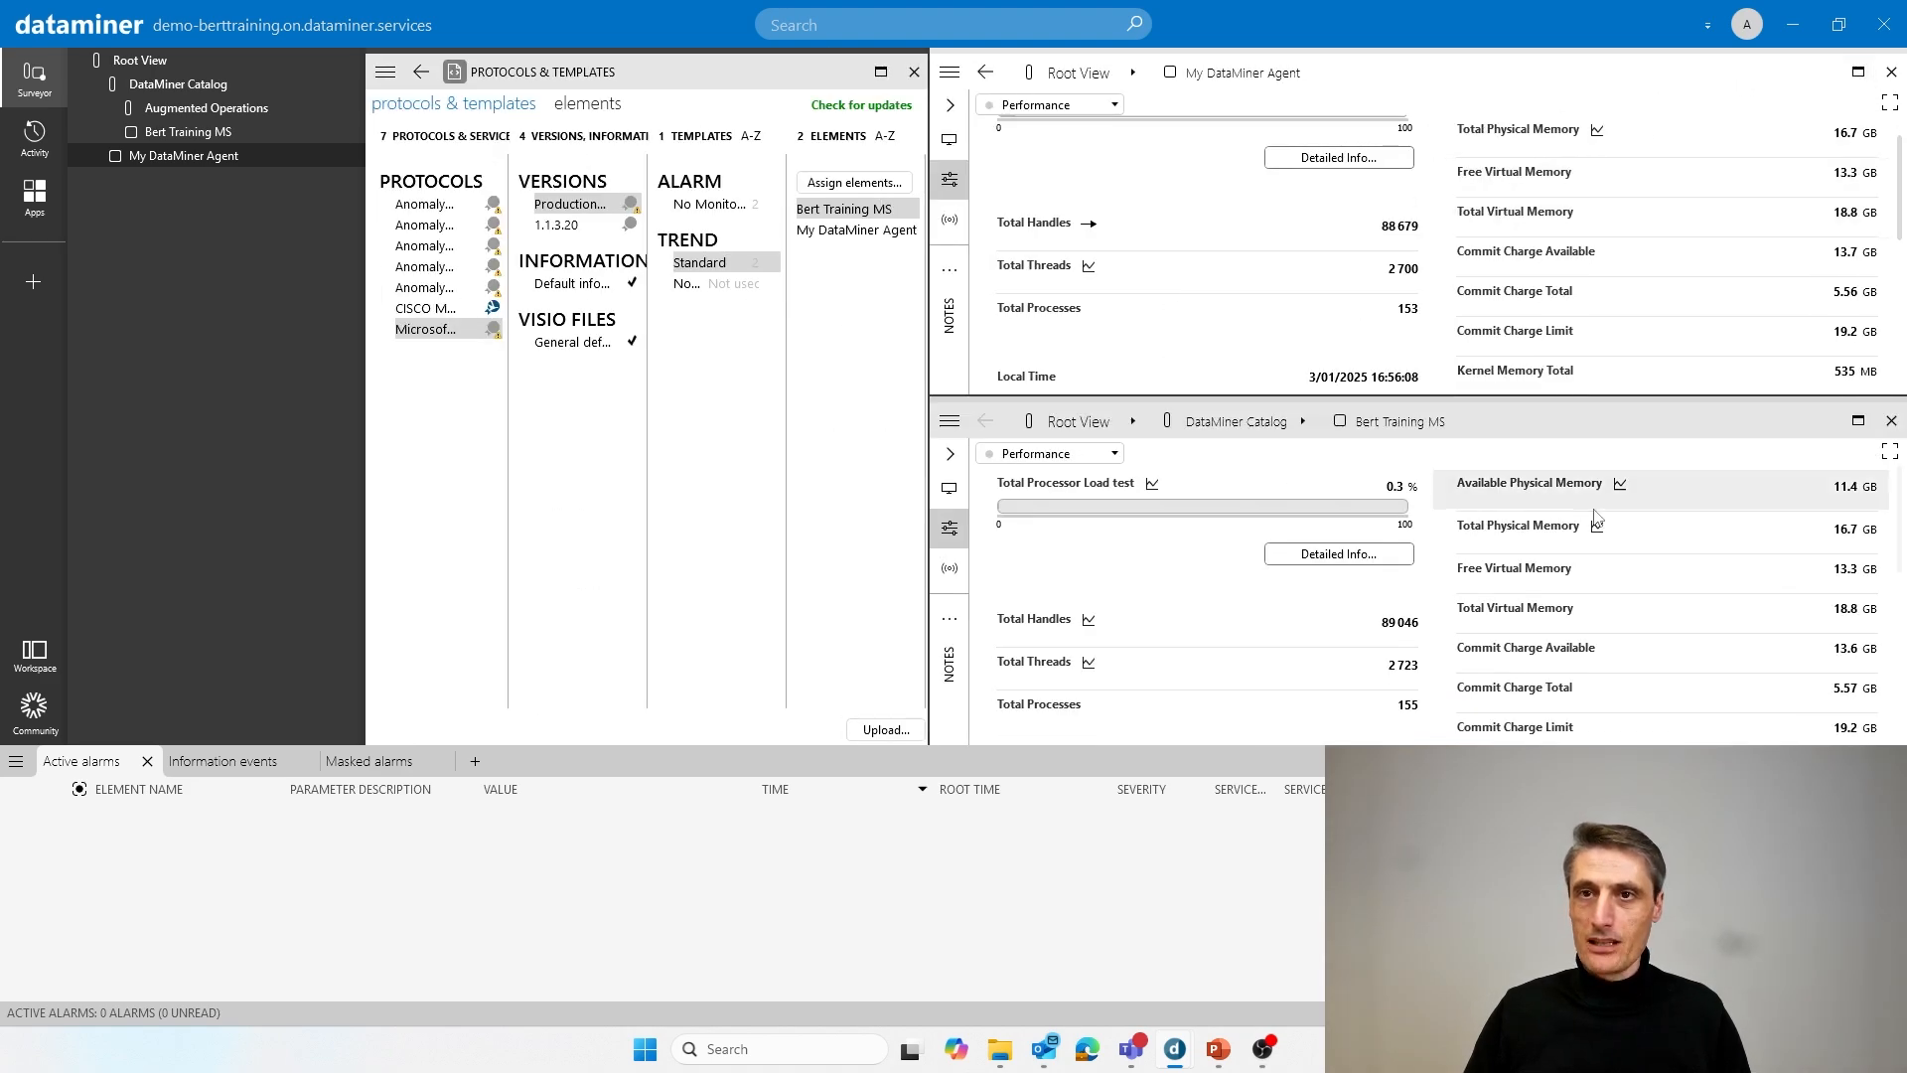
pyautogui.scroll(1, 1621, 258)
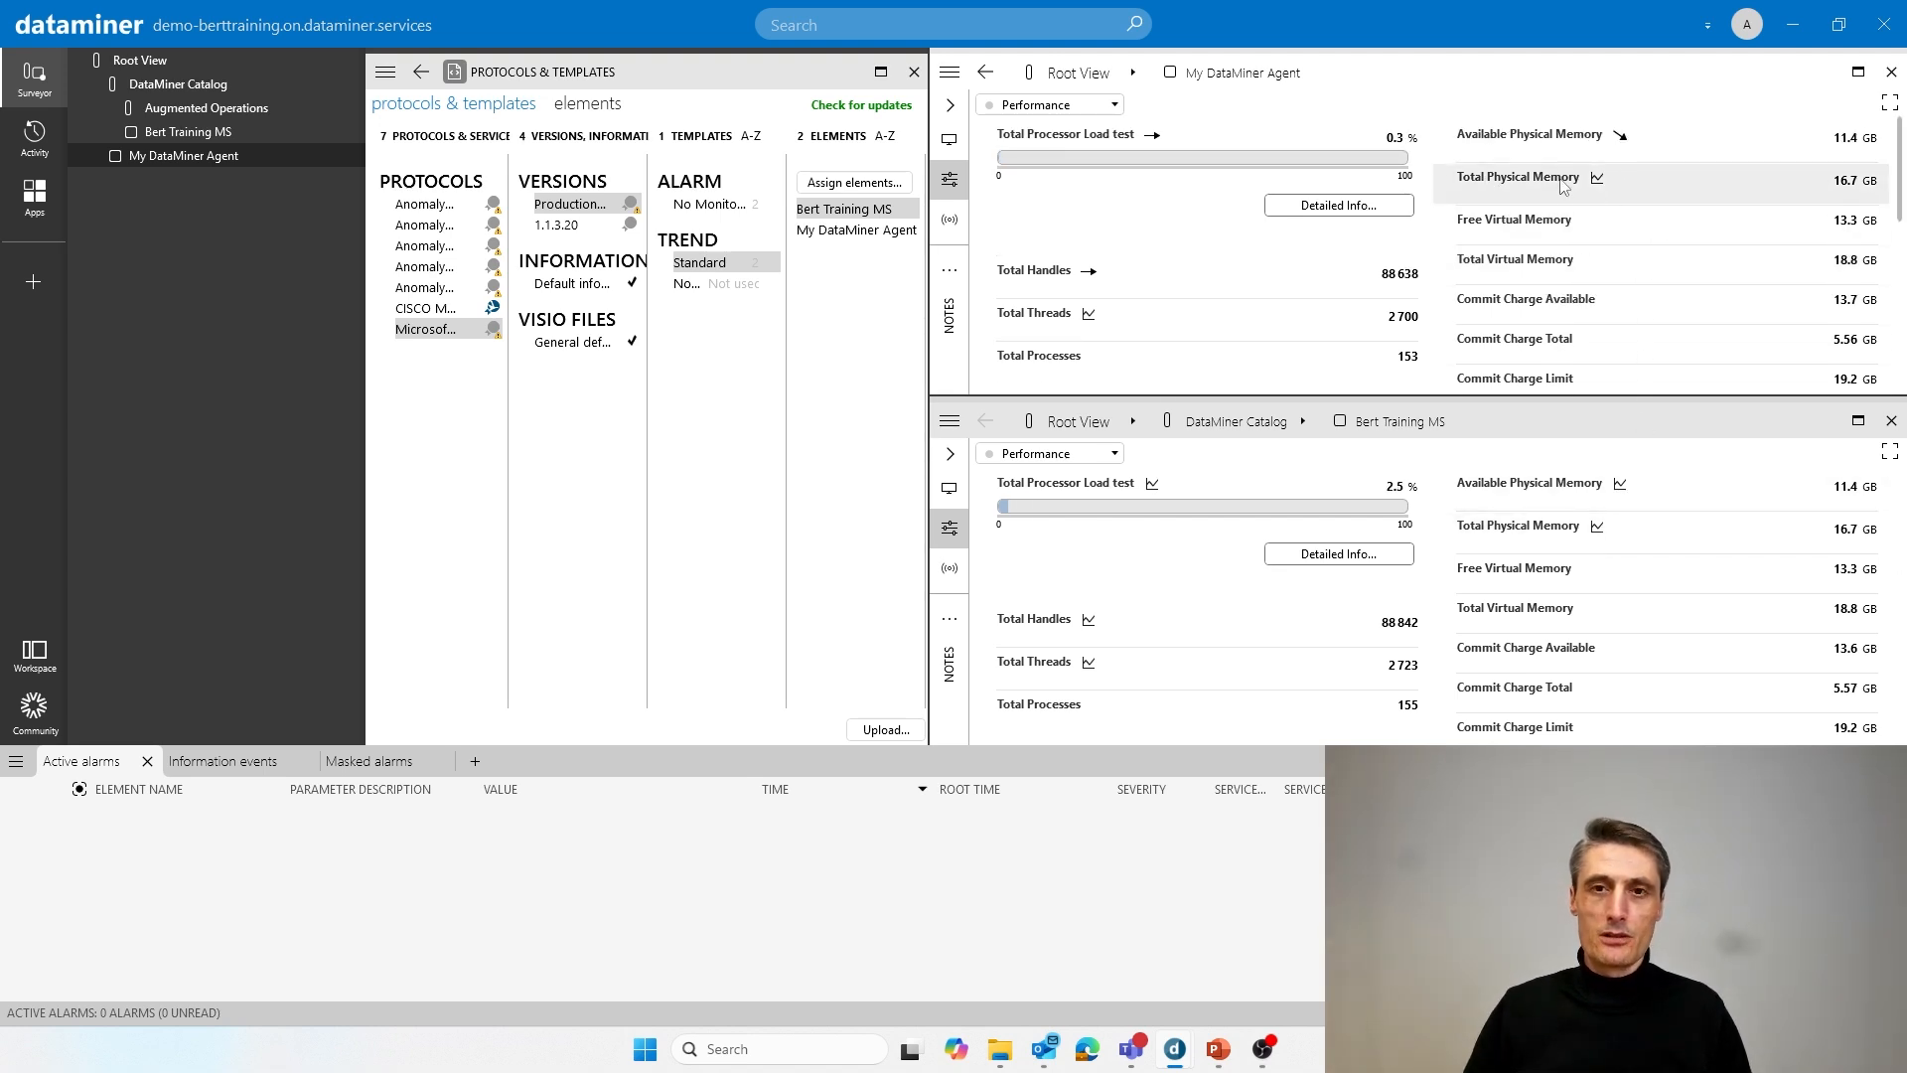
pyautogui.moveTo(1564, 187)
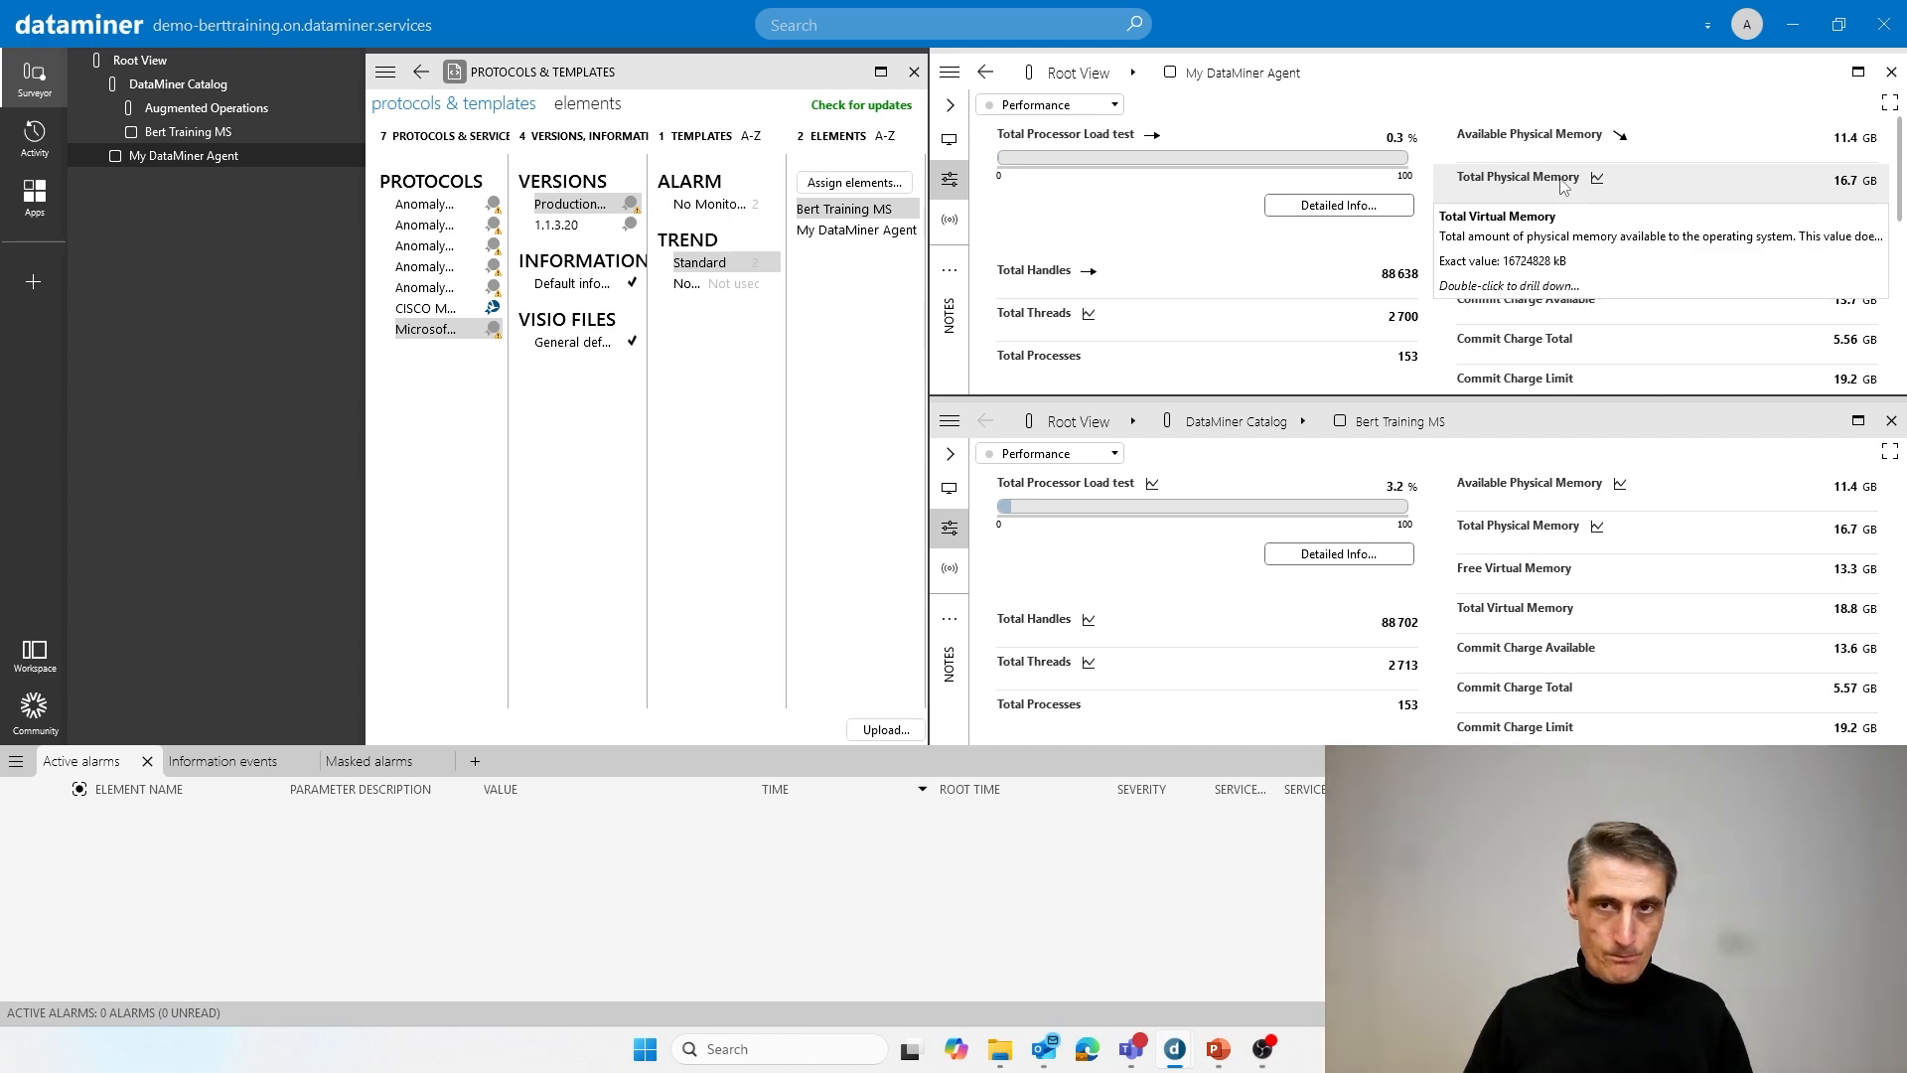
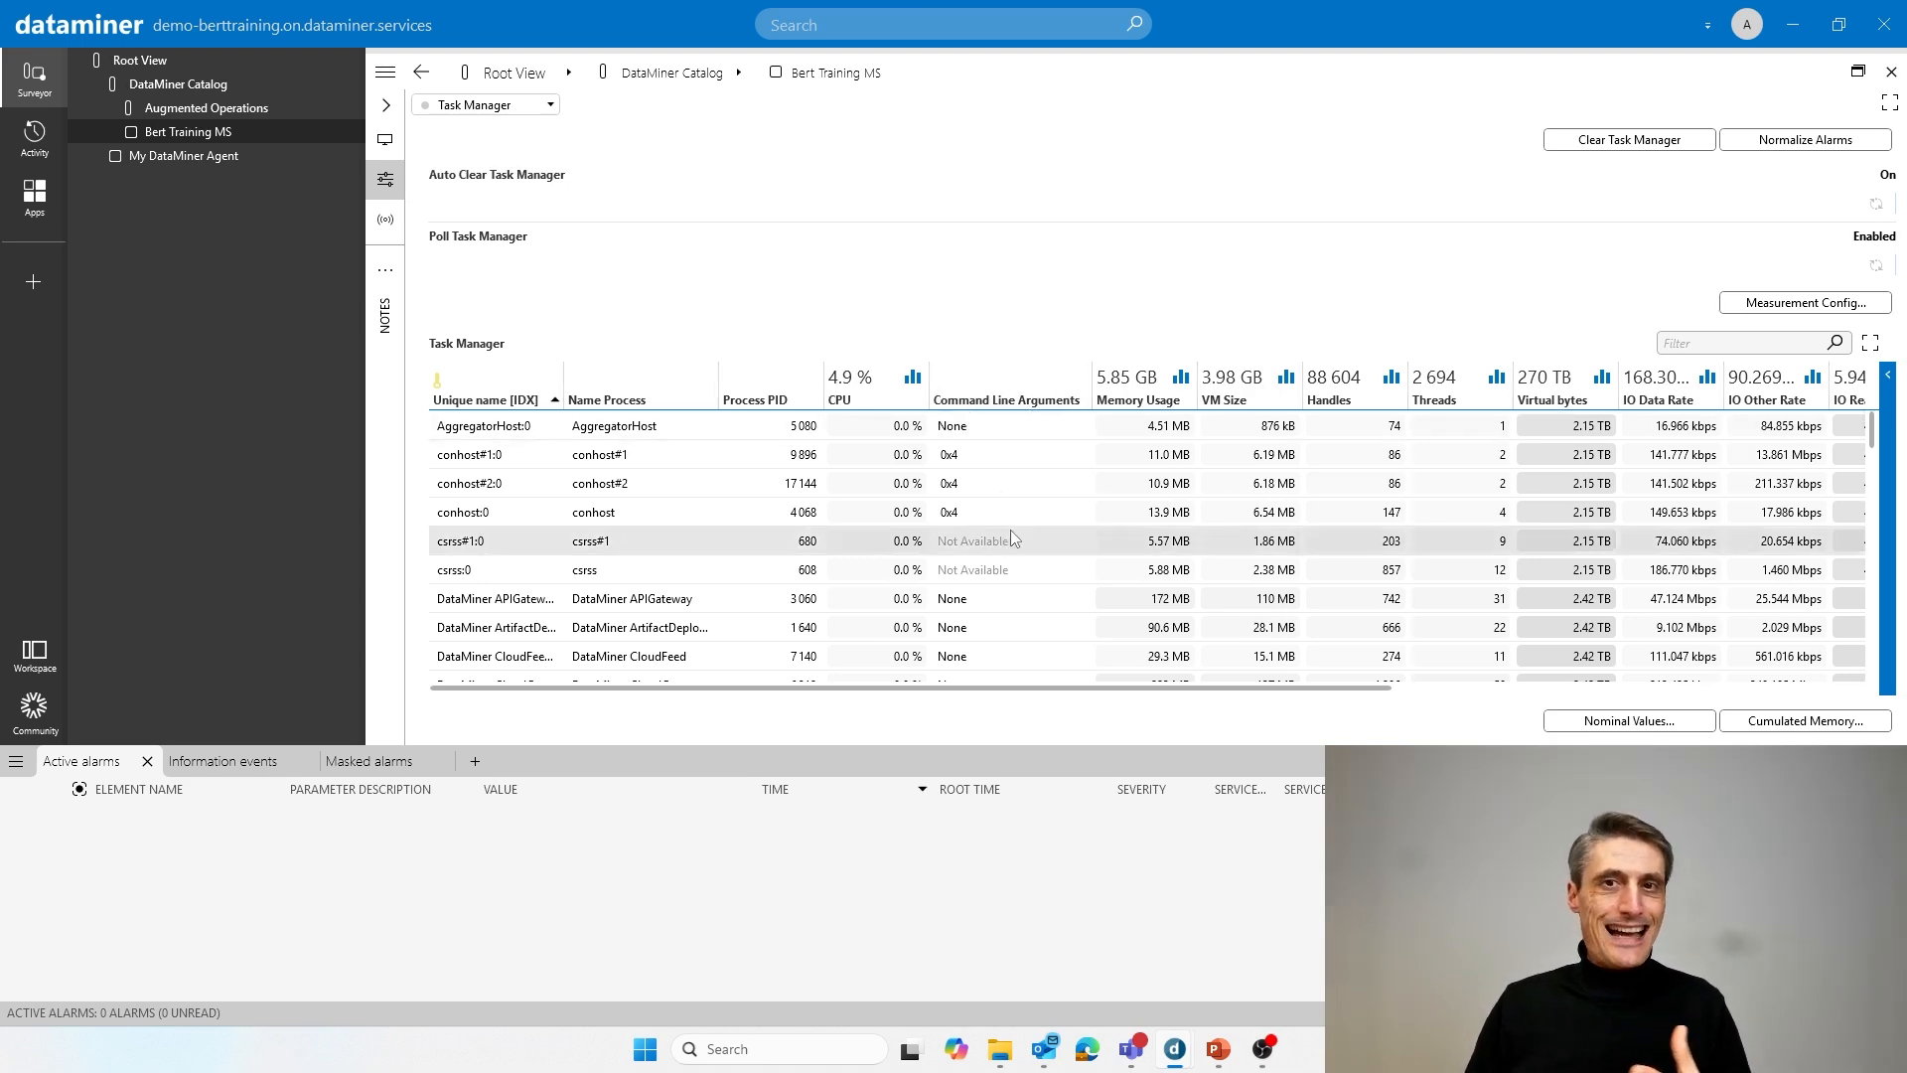
# Browse the Training MS element's Task Manager table, and open the Standard trend template from the maximized Protocols & Templates card
pyautogui.scroll(-4, 1010, 528)
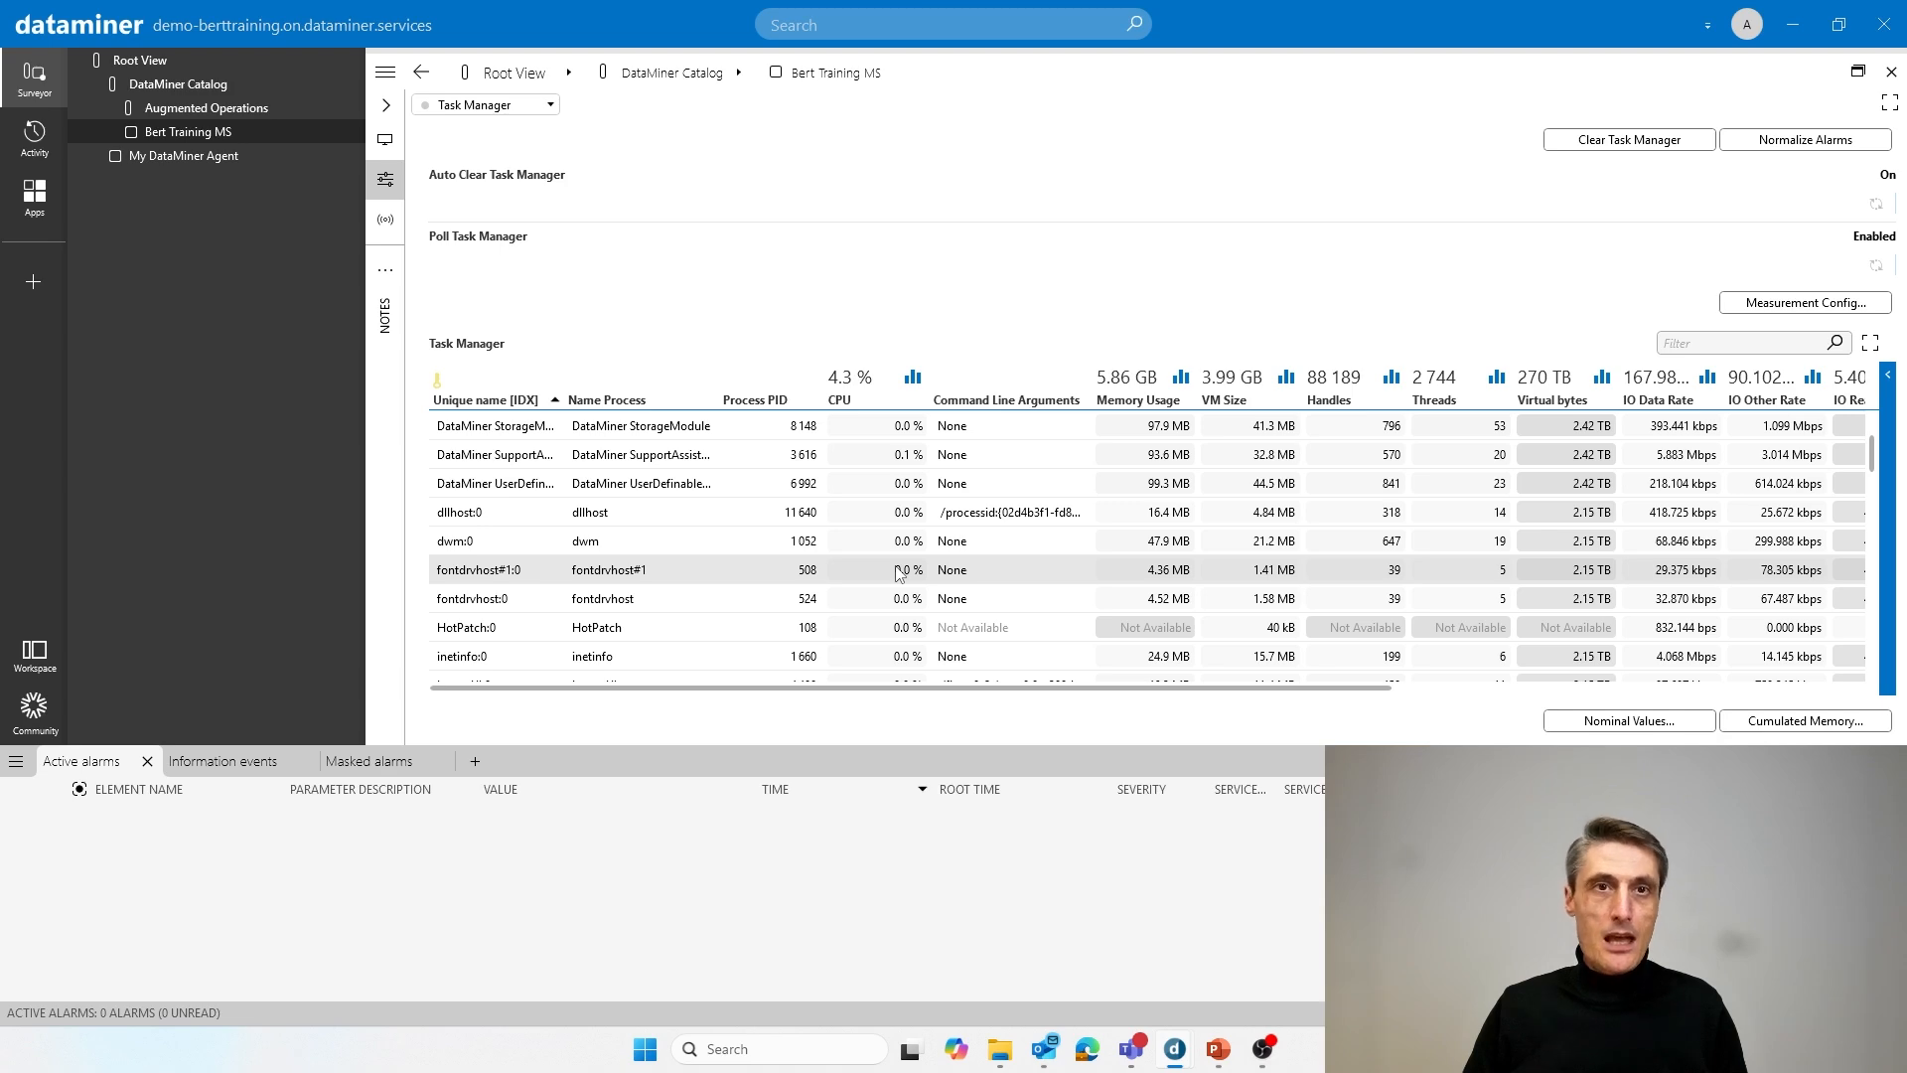
pyautogui.click(1858, 72)
pyautogui.click(882, 72)
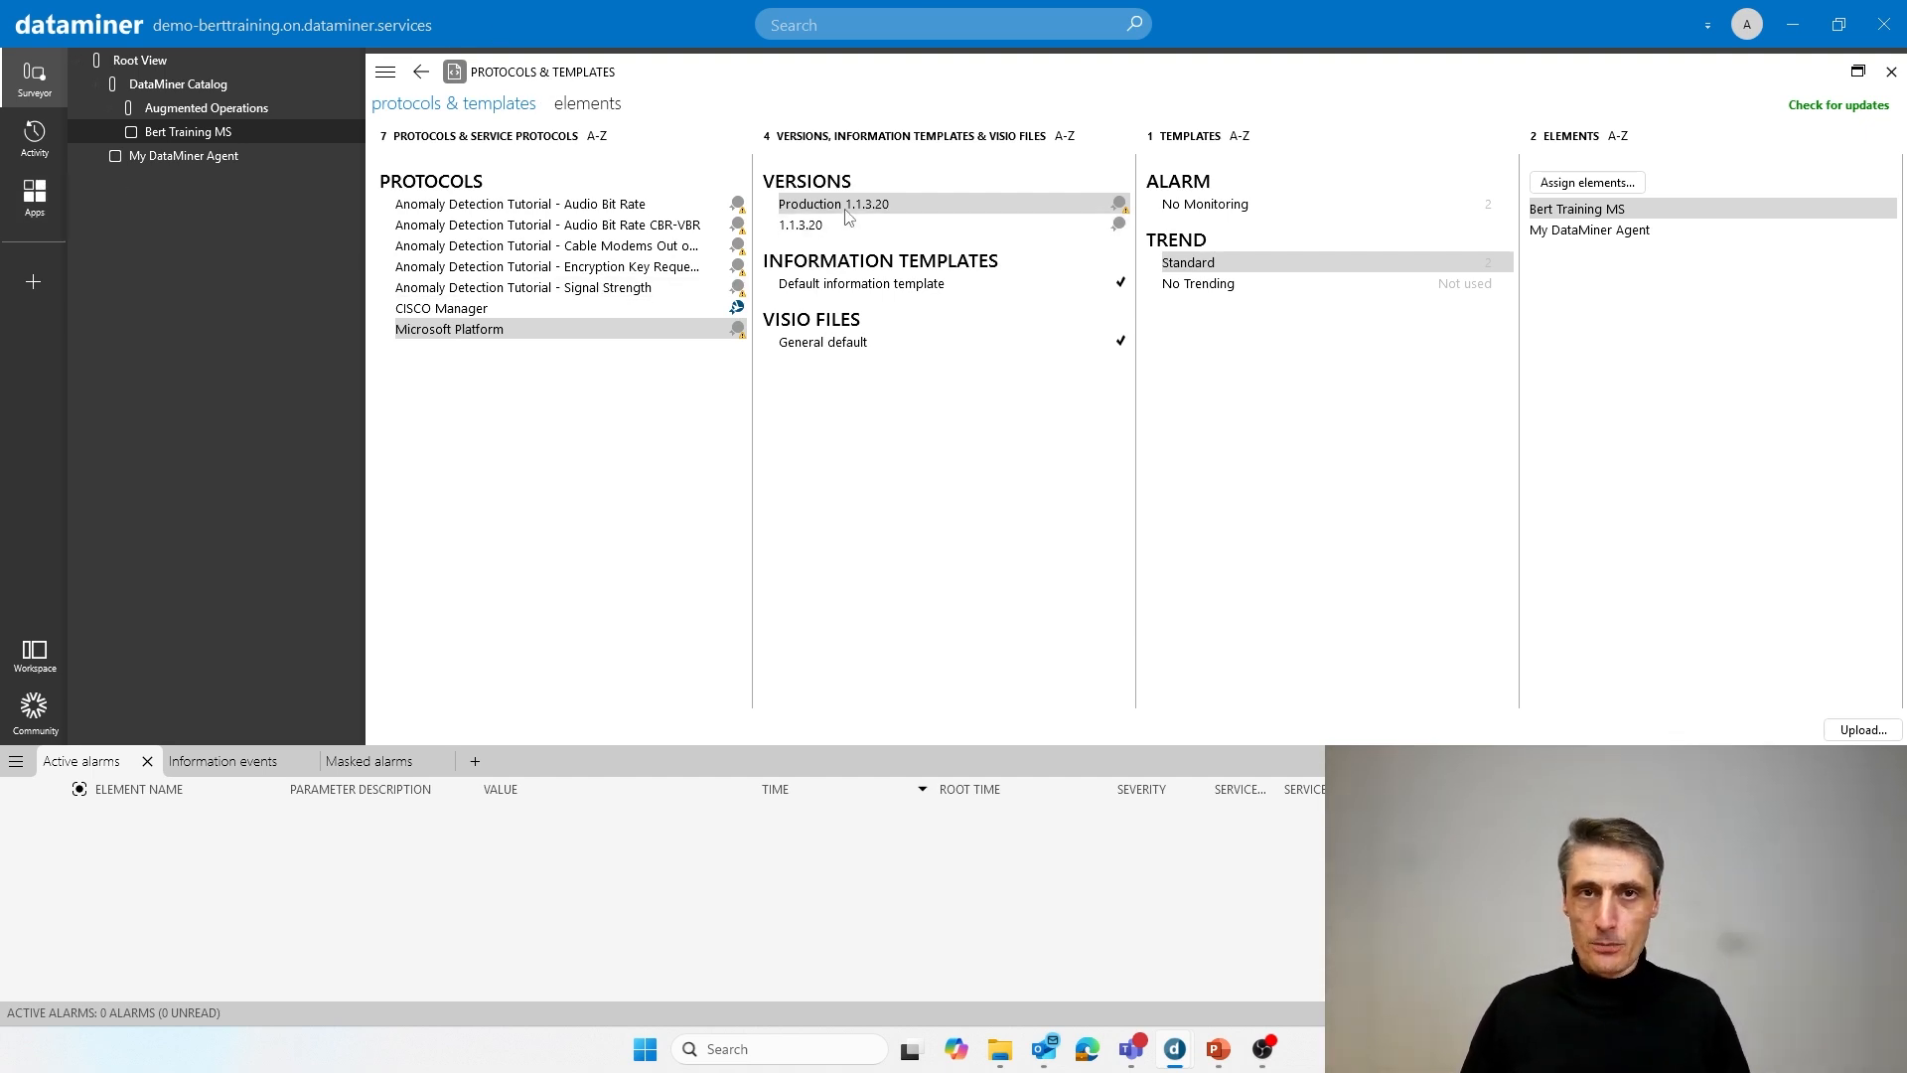
pyautogui.rightClick(1218, 266)
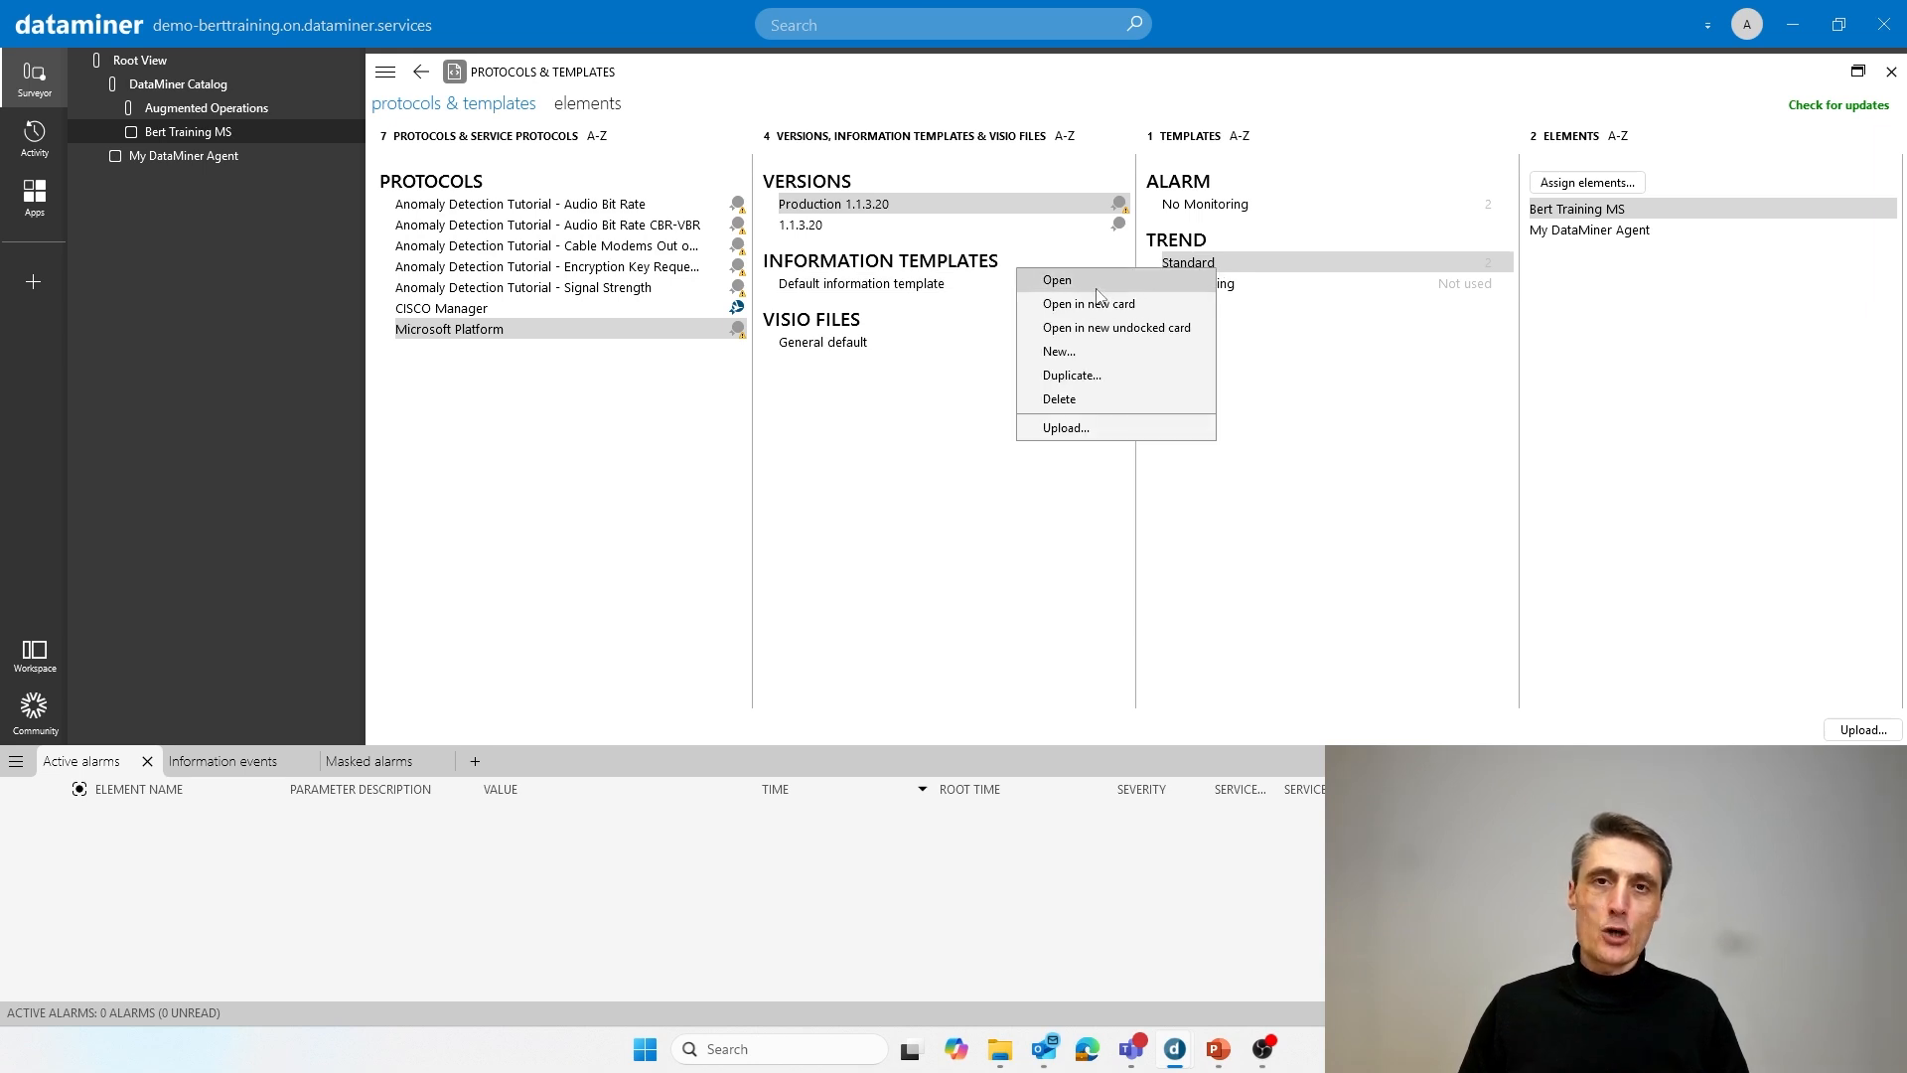
pyautogui.click(1058, 281)
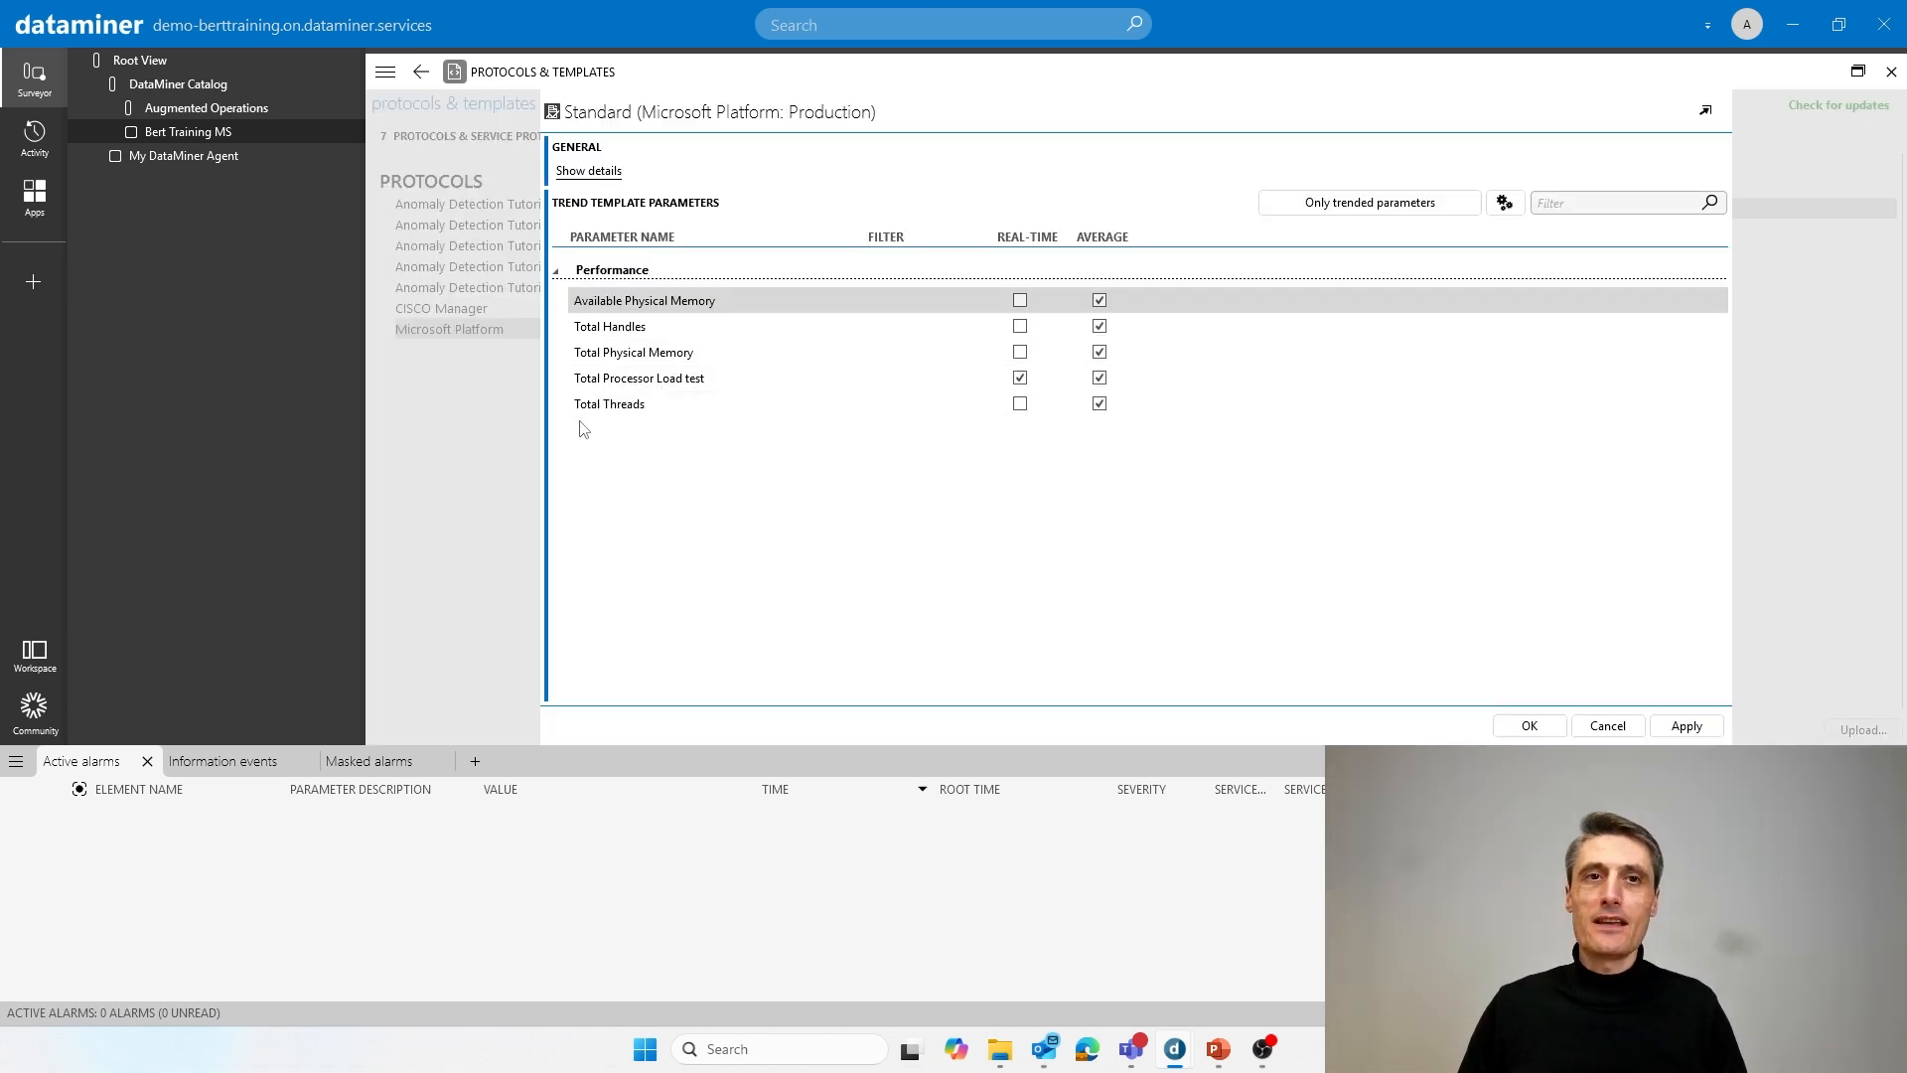
# Show only protocol parameters in the Standard trend template, collapse the Performance group and restore the side-by-side card layout
pyautogui.click(1326, 207)
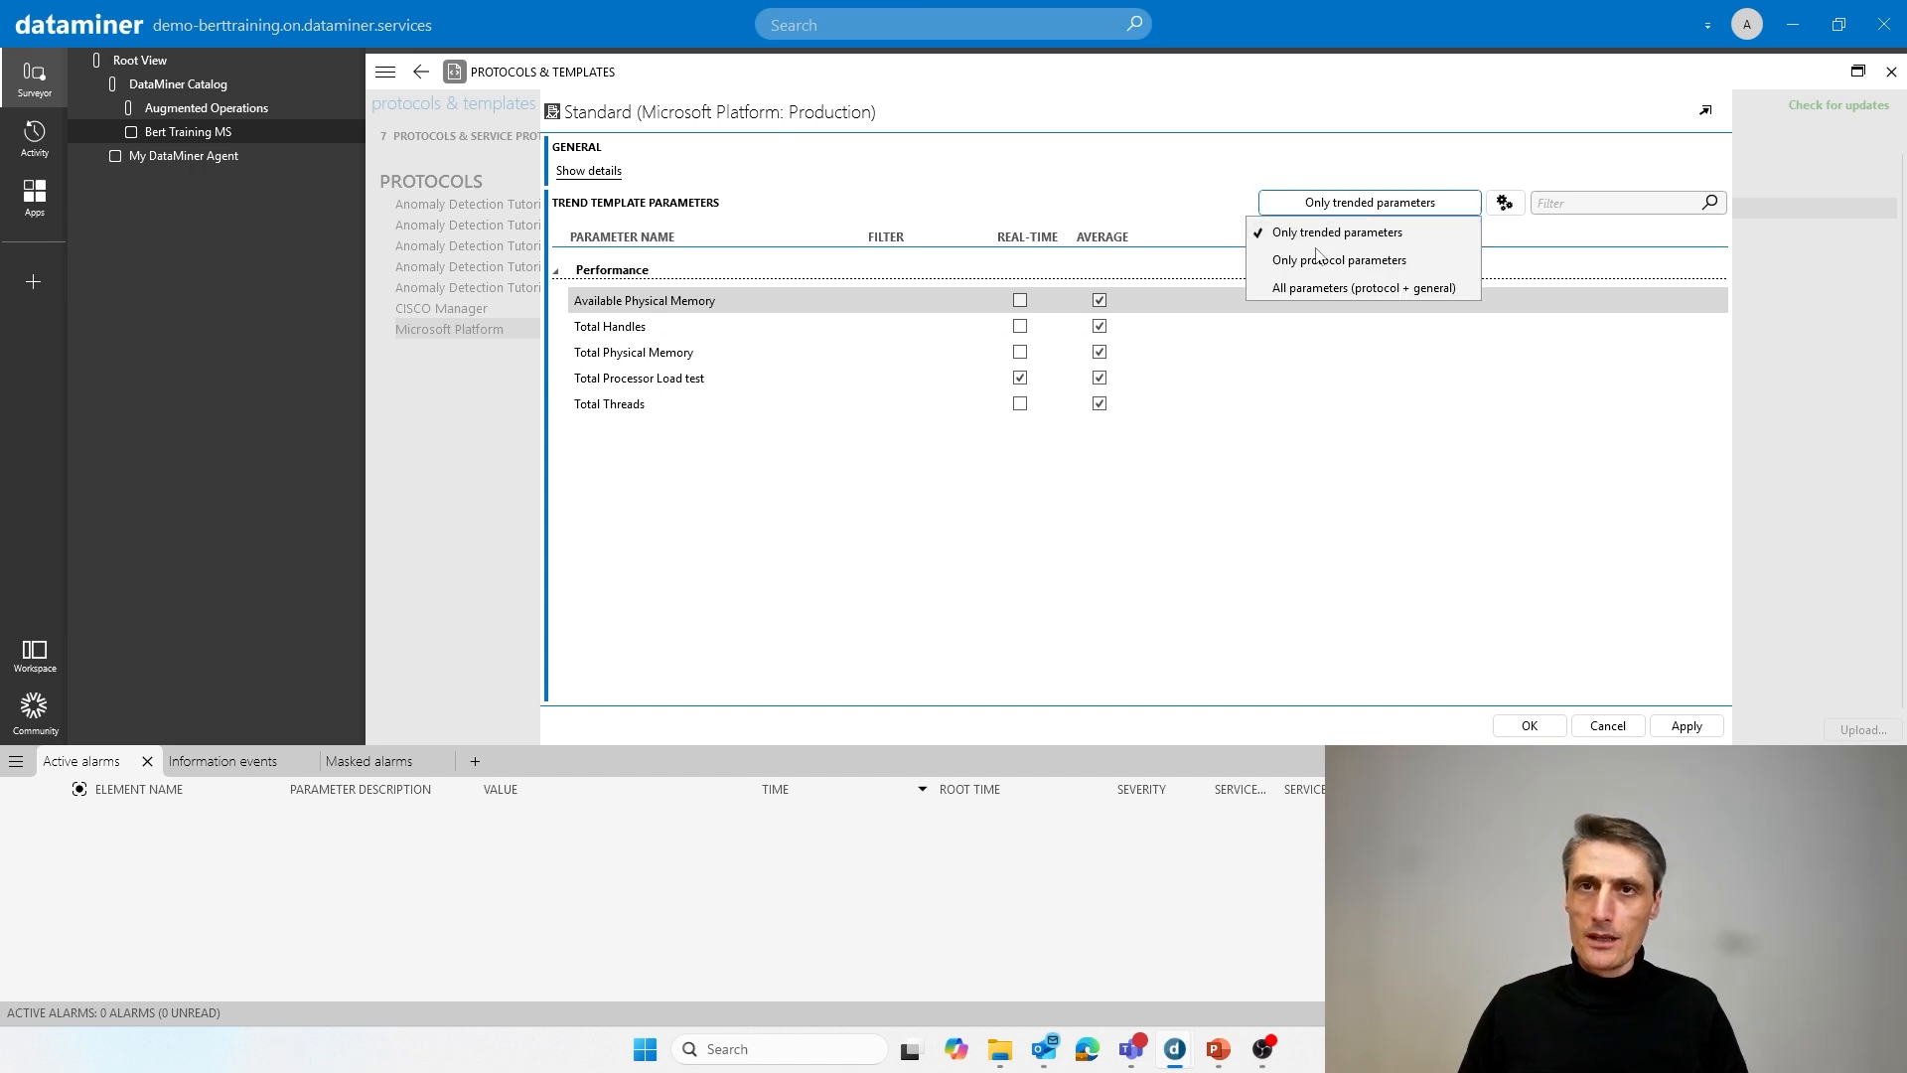
pyautogui.click(1302, 264)
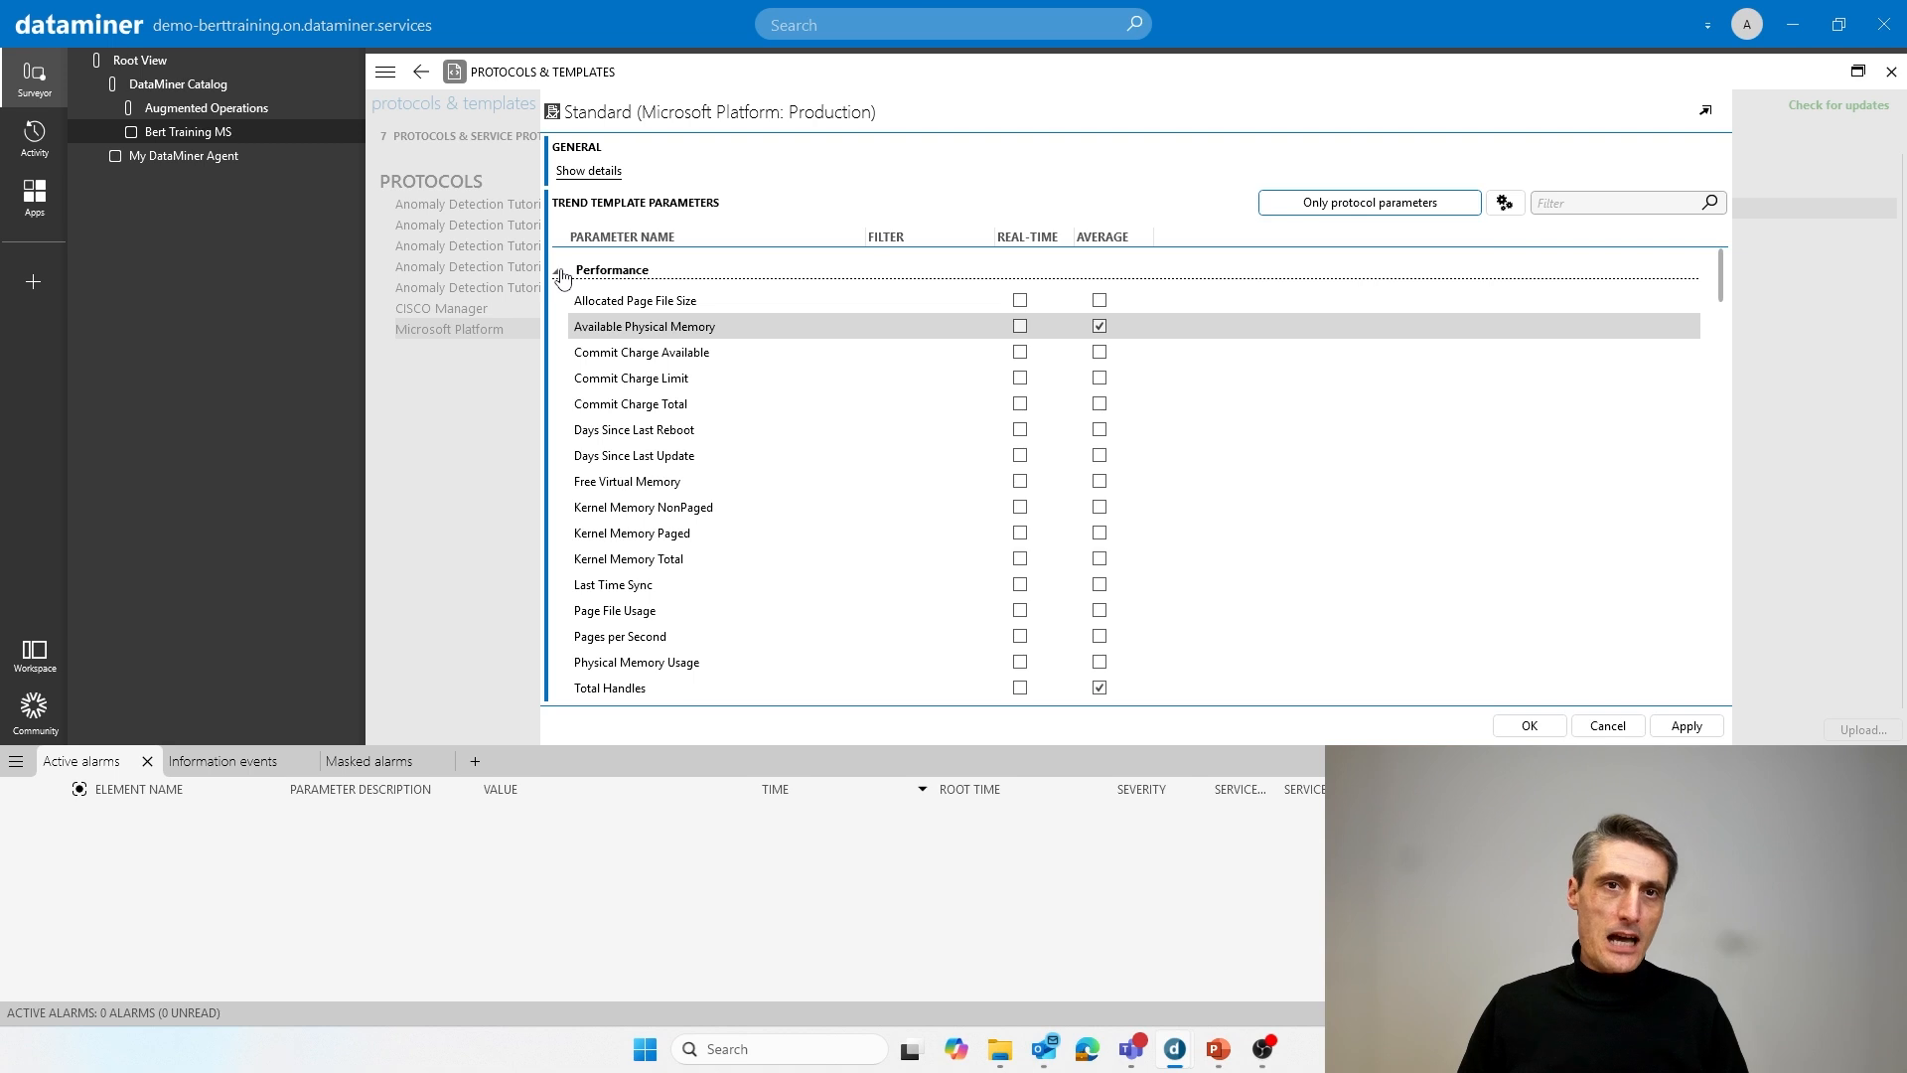
pyautogui.click(557, 276)
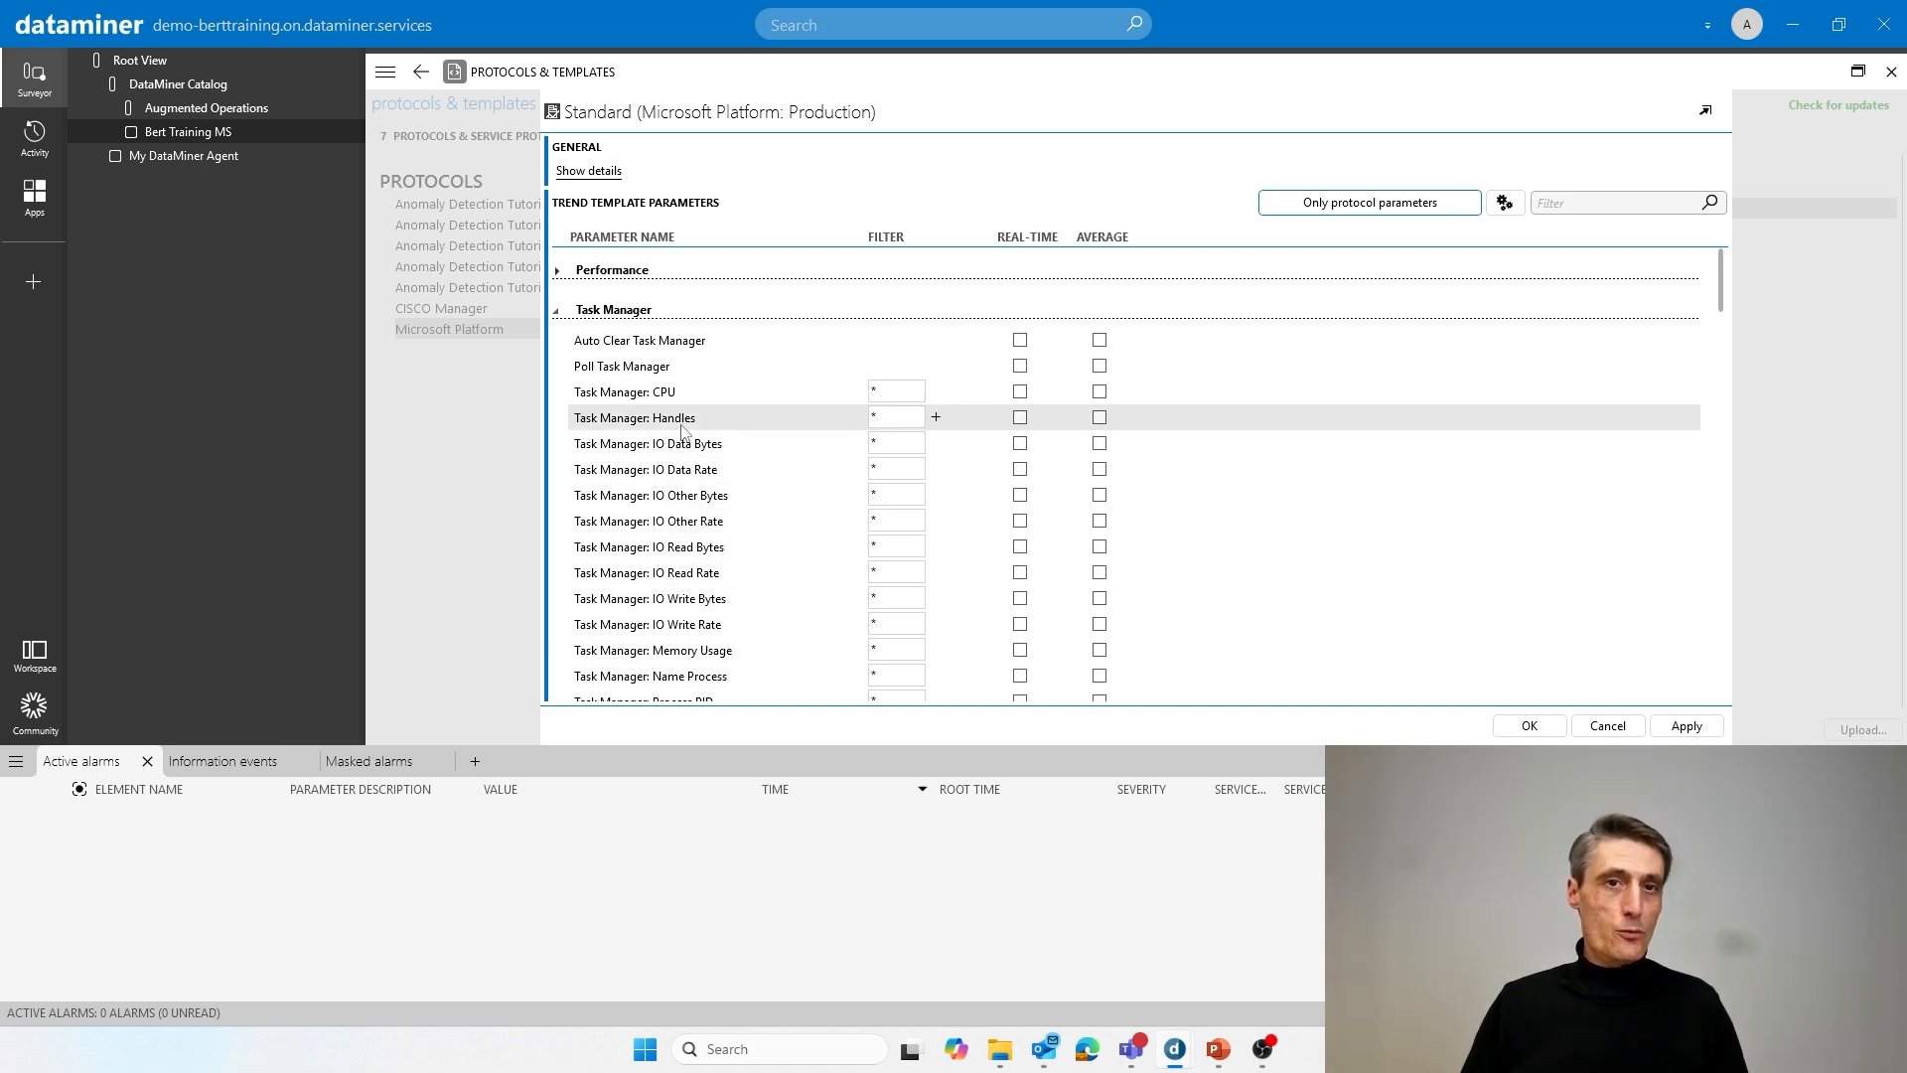
pyautogui.click(1857, 72)
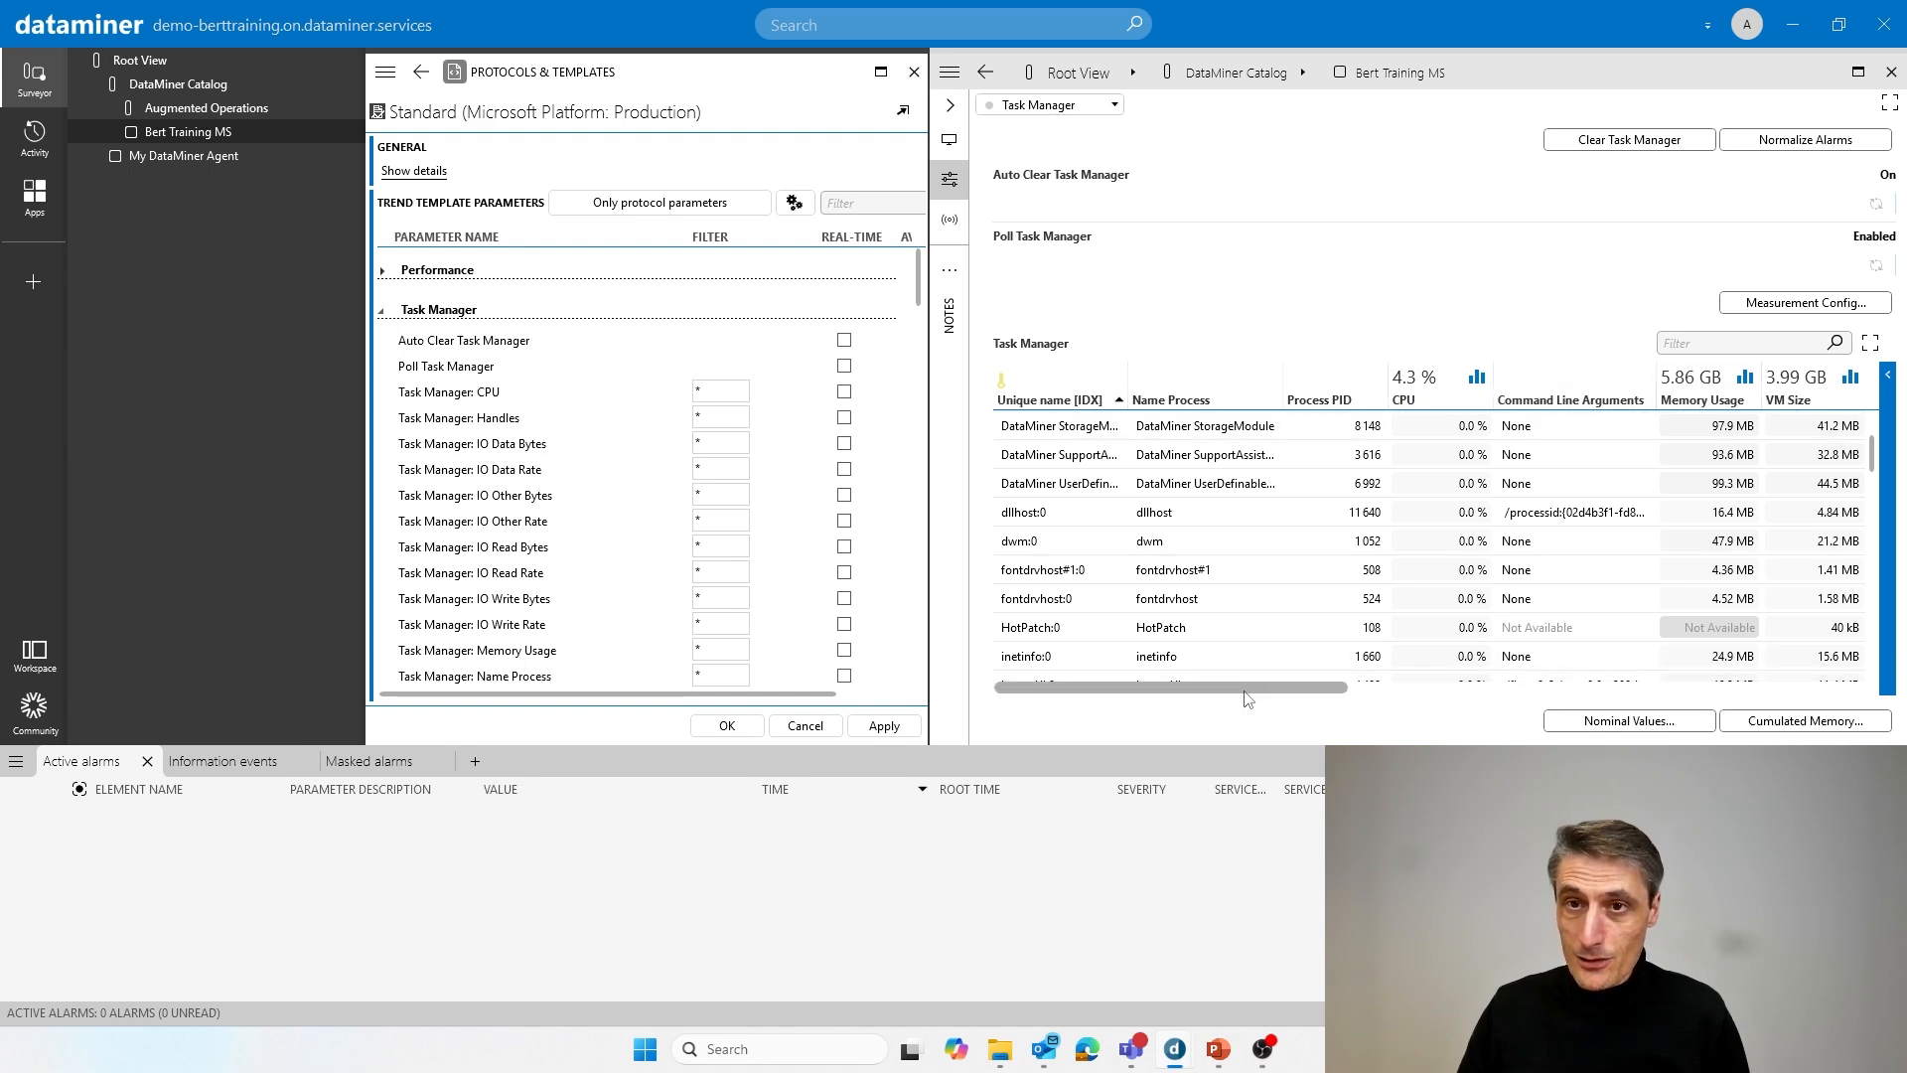
# Collapse the Surveyor pane and widen the Task Manager card so more table columns fit beside the trend template
pyautogui.moveTo(1243, 689); pyautogui.dragTo(1351, 690)
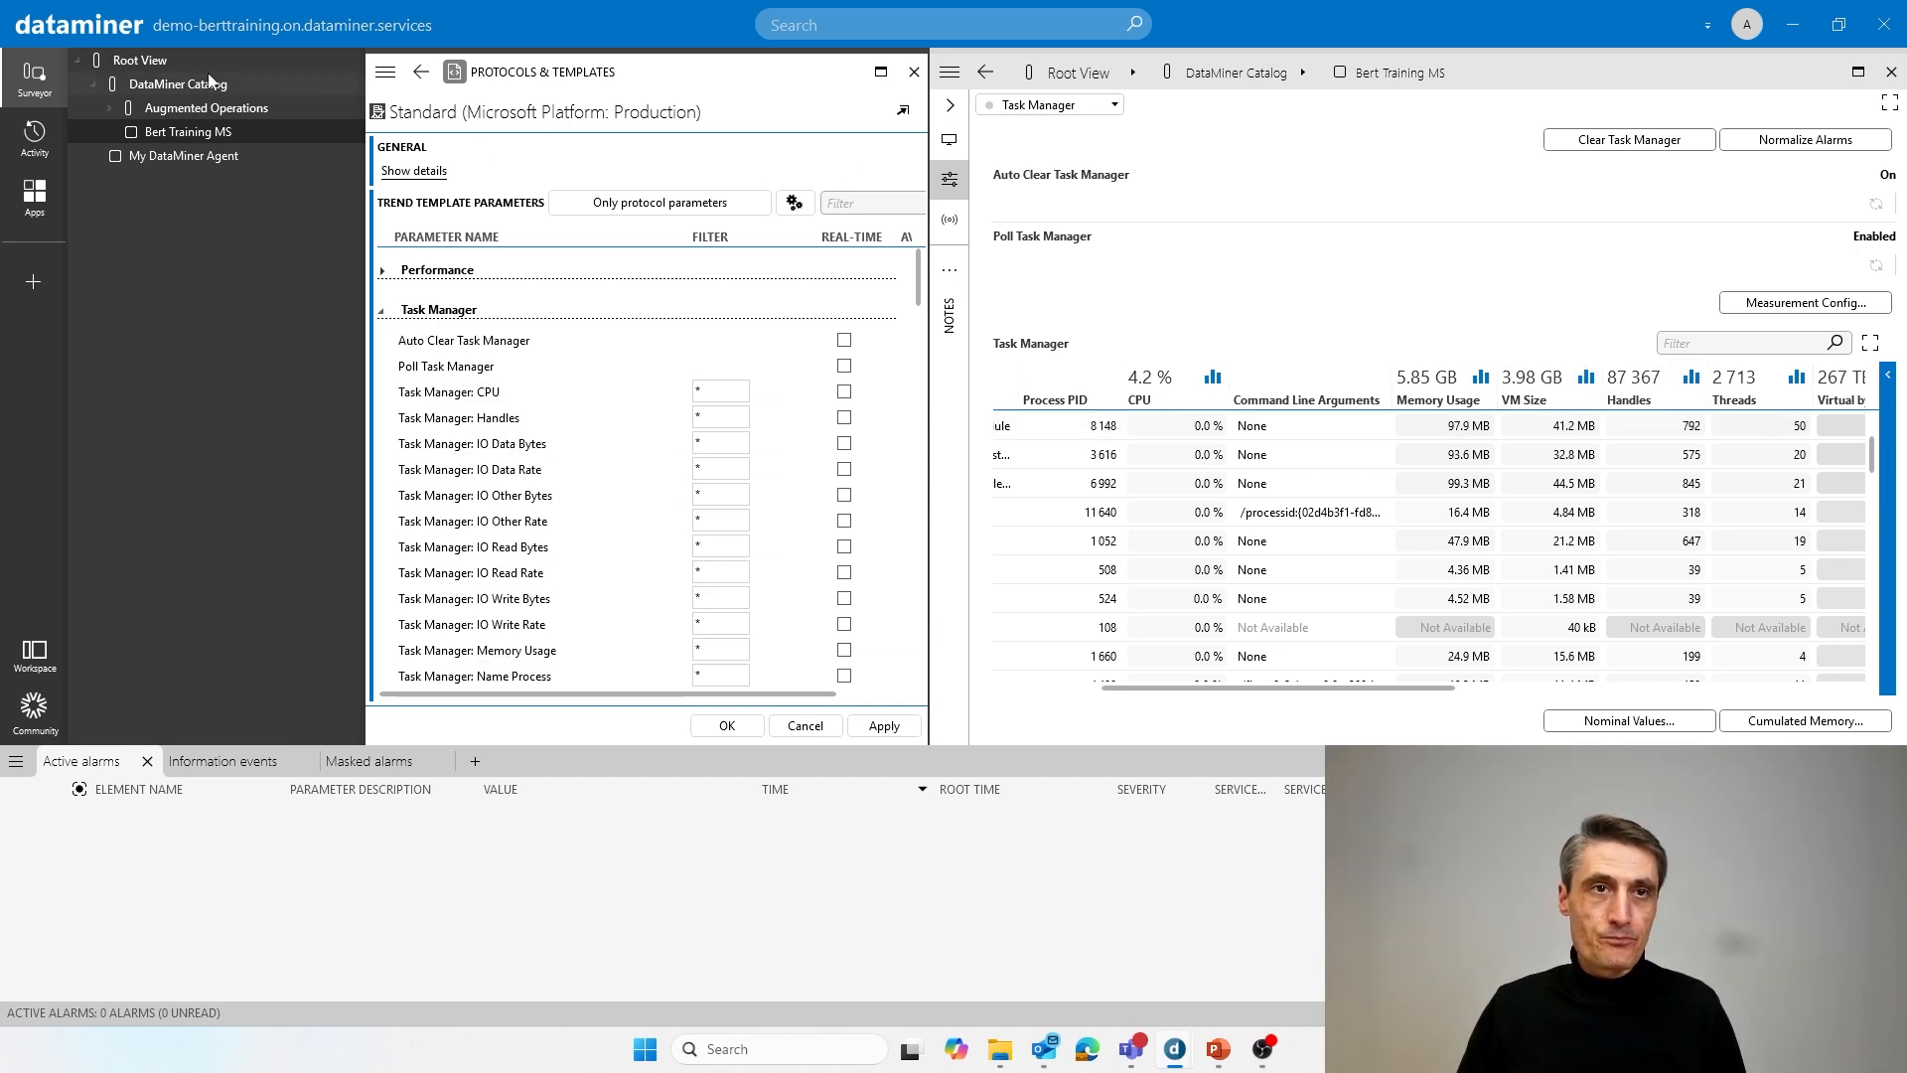
pyautogui.click(22, 79)
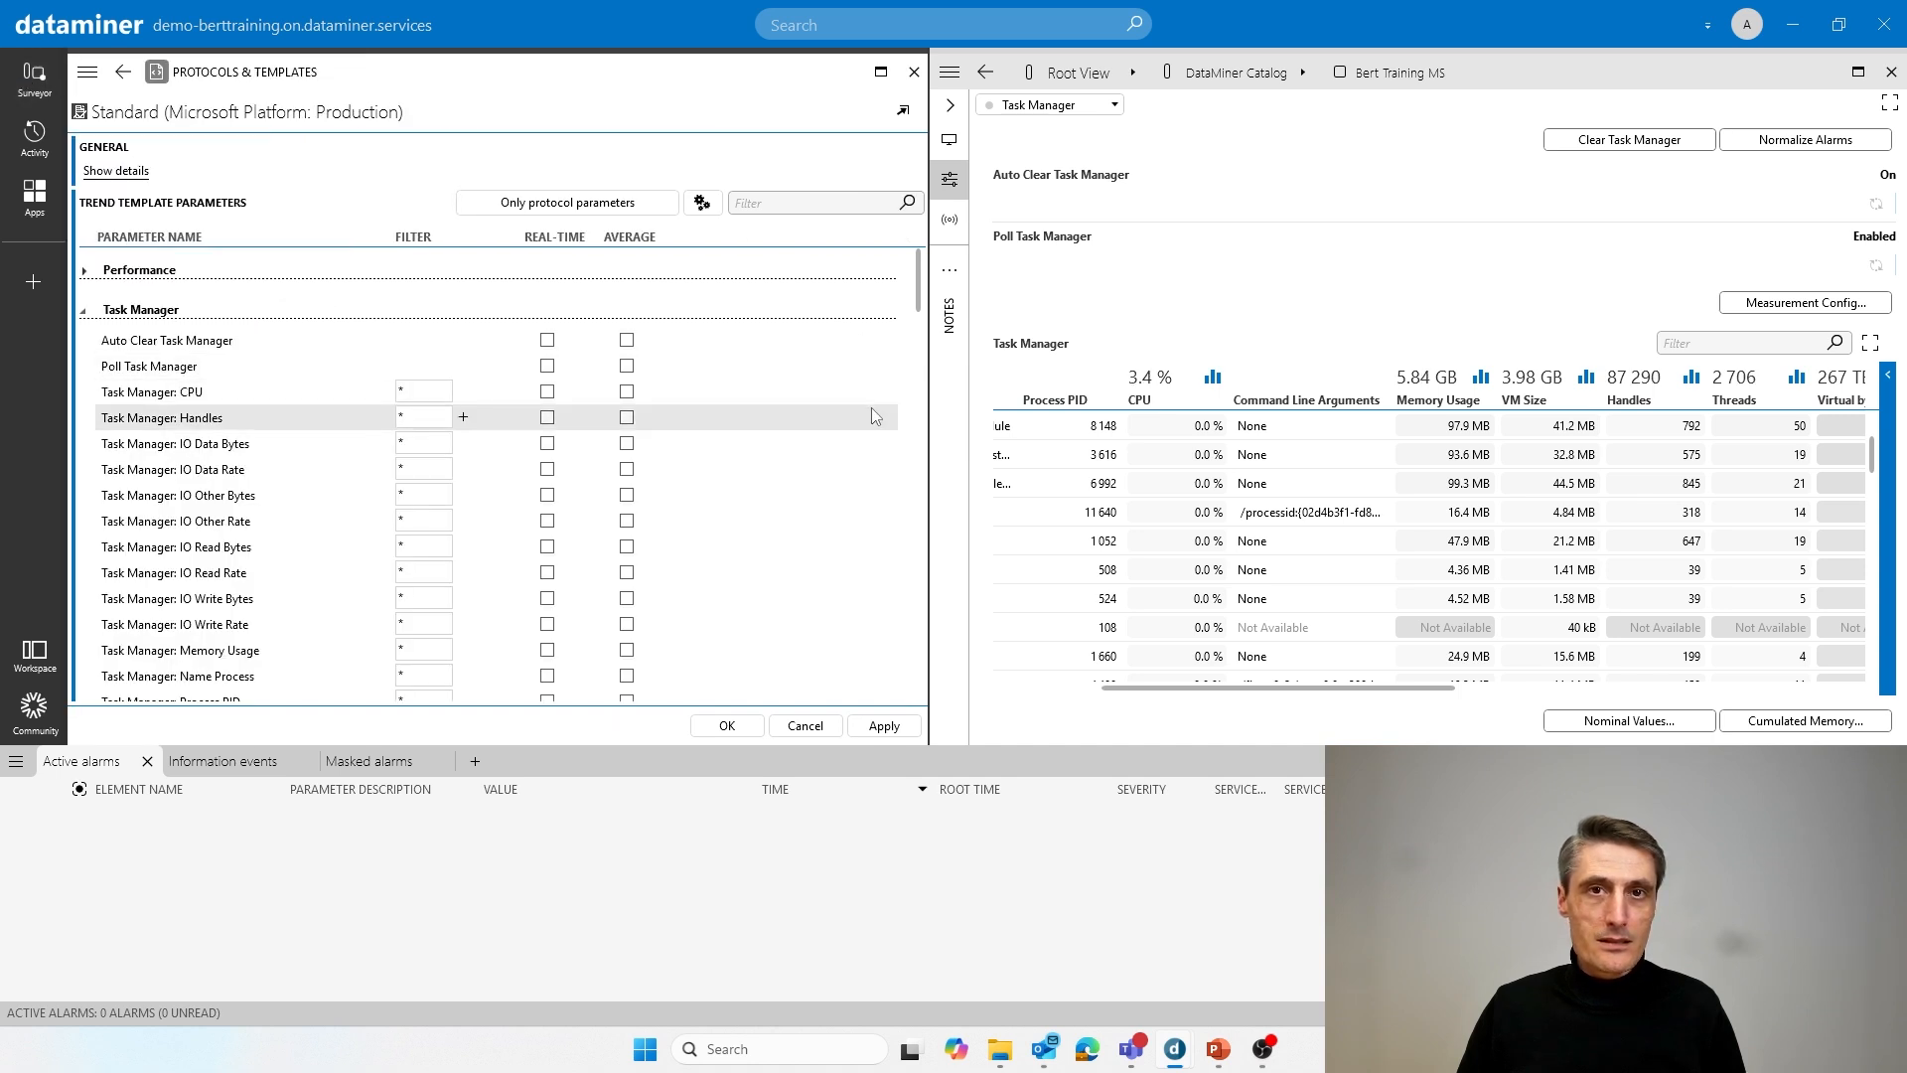
pyautogui.moveTo(930, 426); pyautogui.dragTo(741, 415)
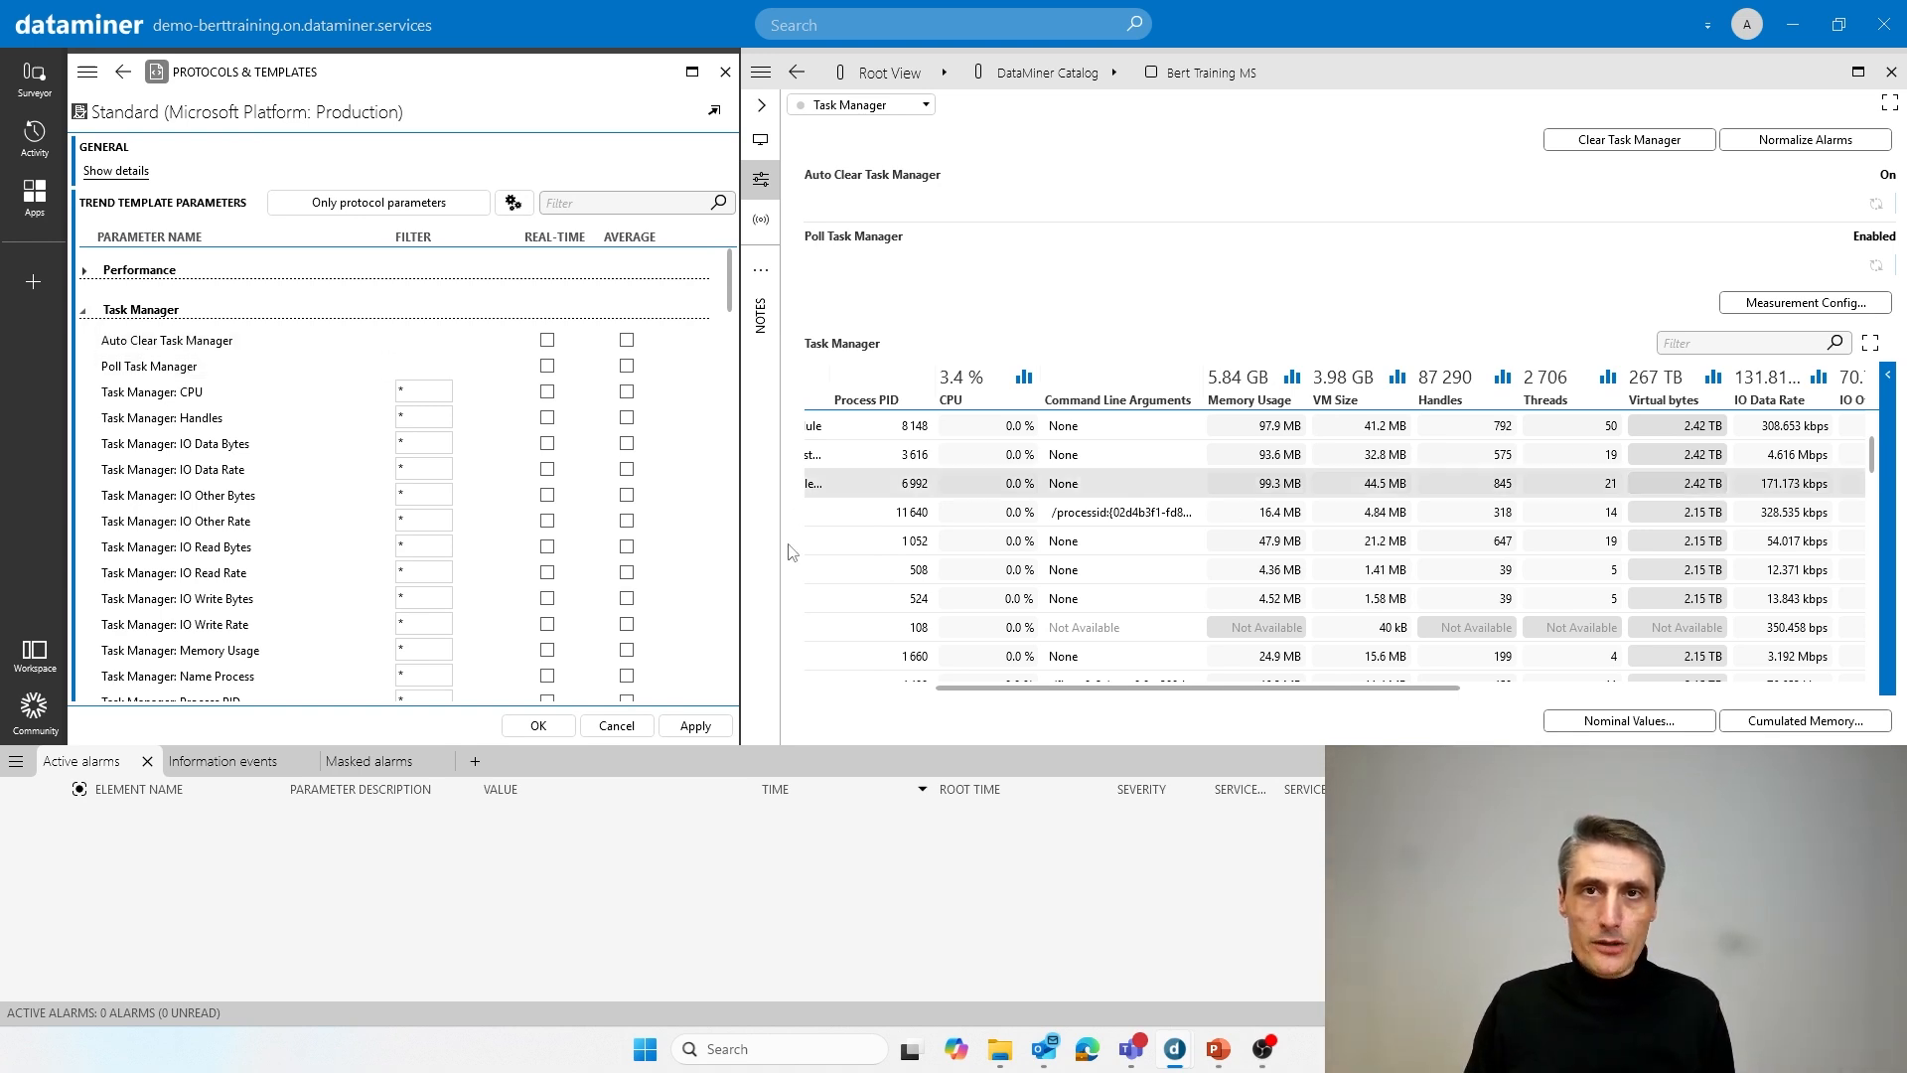
pyautogui.moveTo(959, 688); pyautogui.dragTo(811, 699)
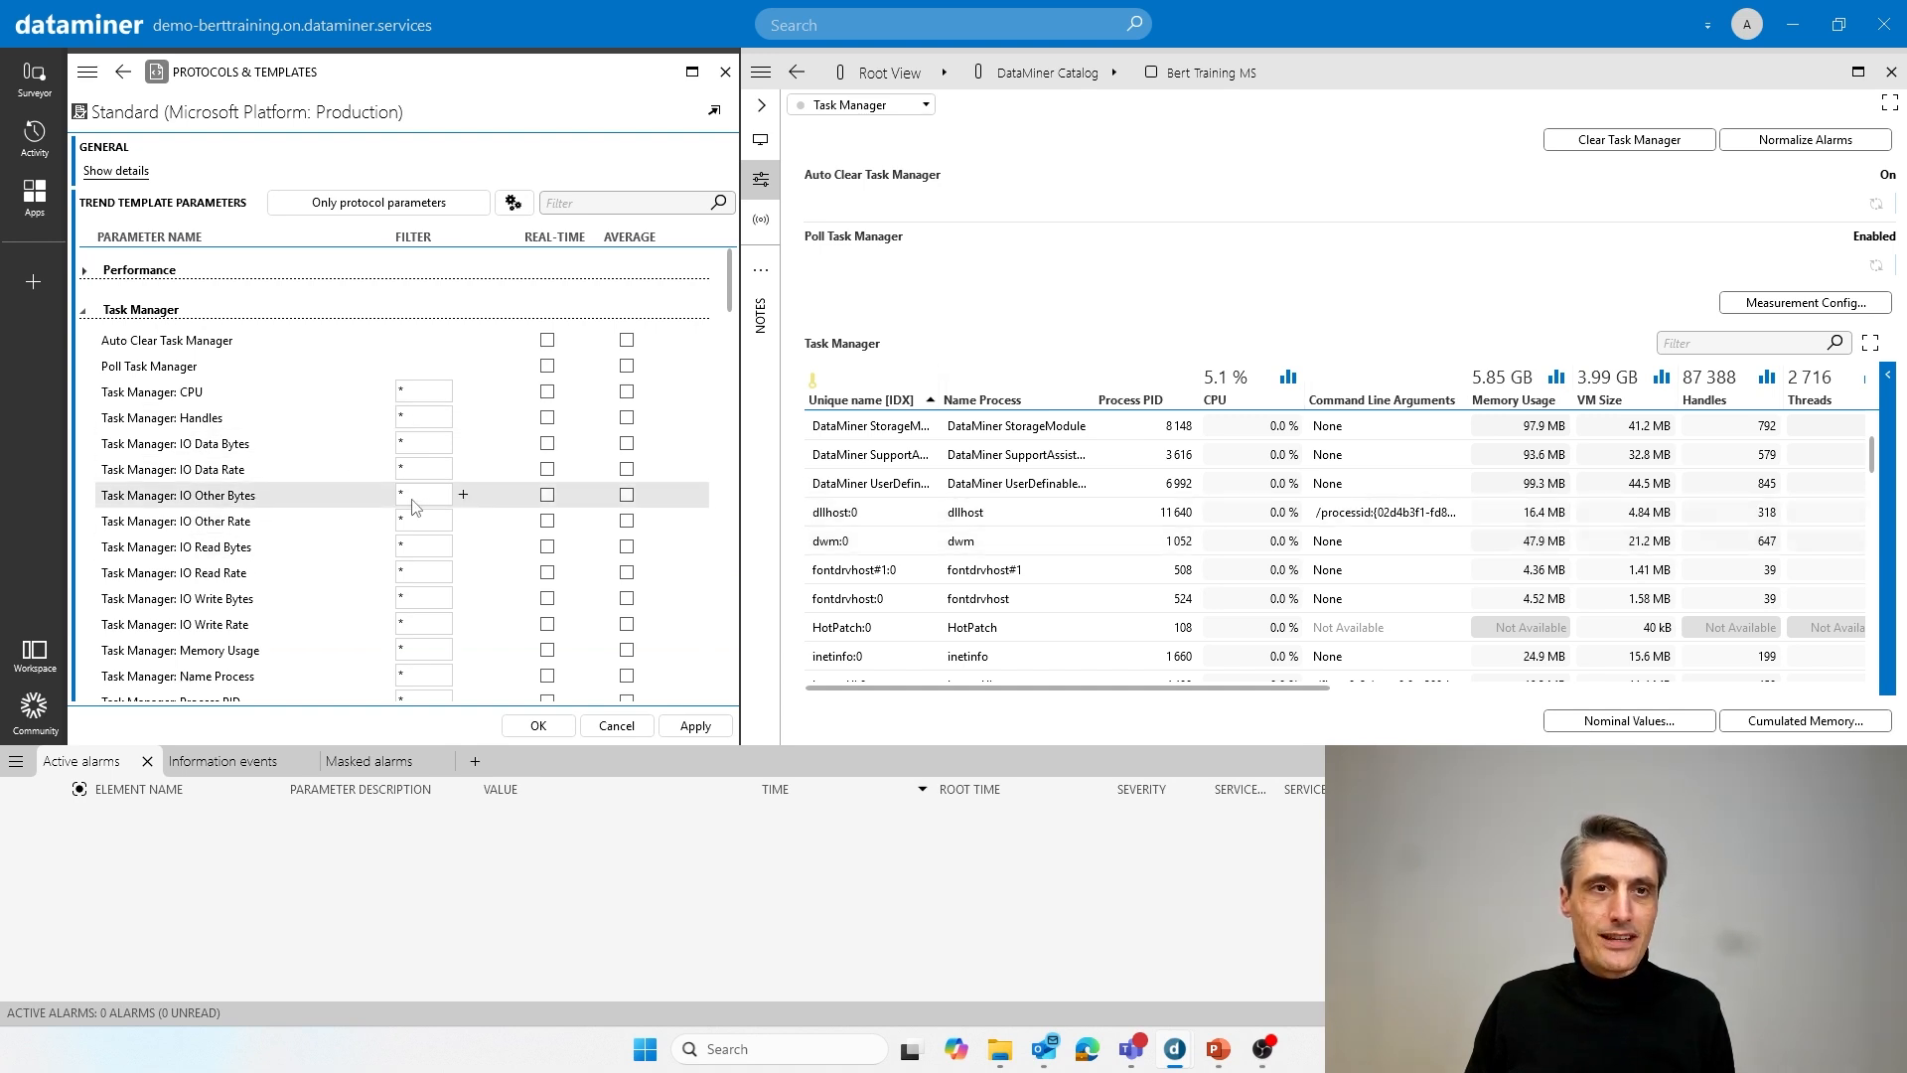
# Enable average trending for Task Manager: CPU in the Standard trend template, apply it, and return to the template's Task Manager group
pyautogui.click(152, 392)
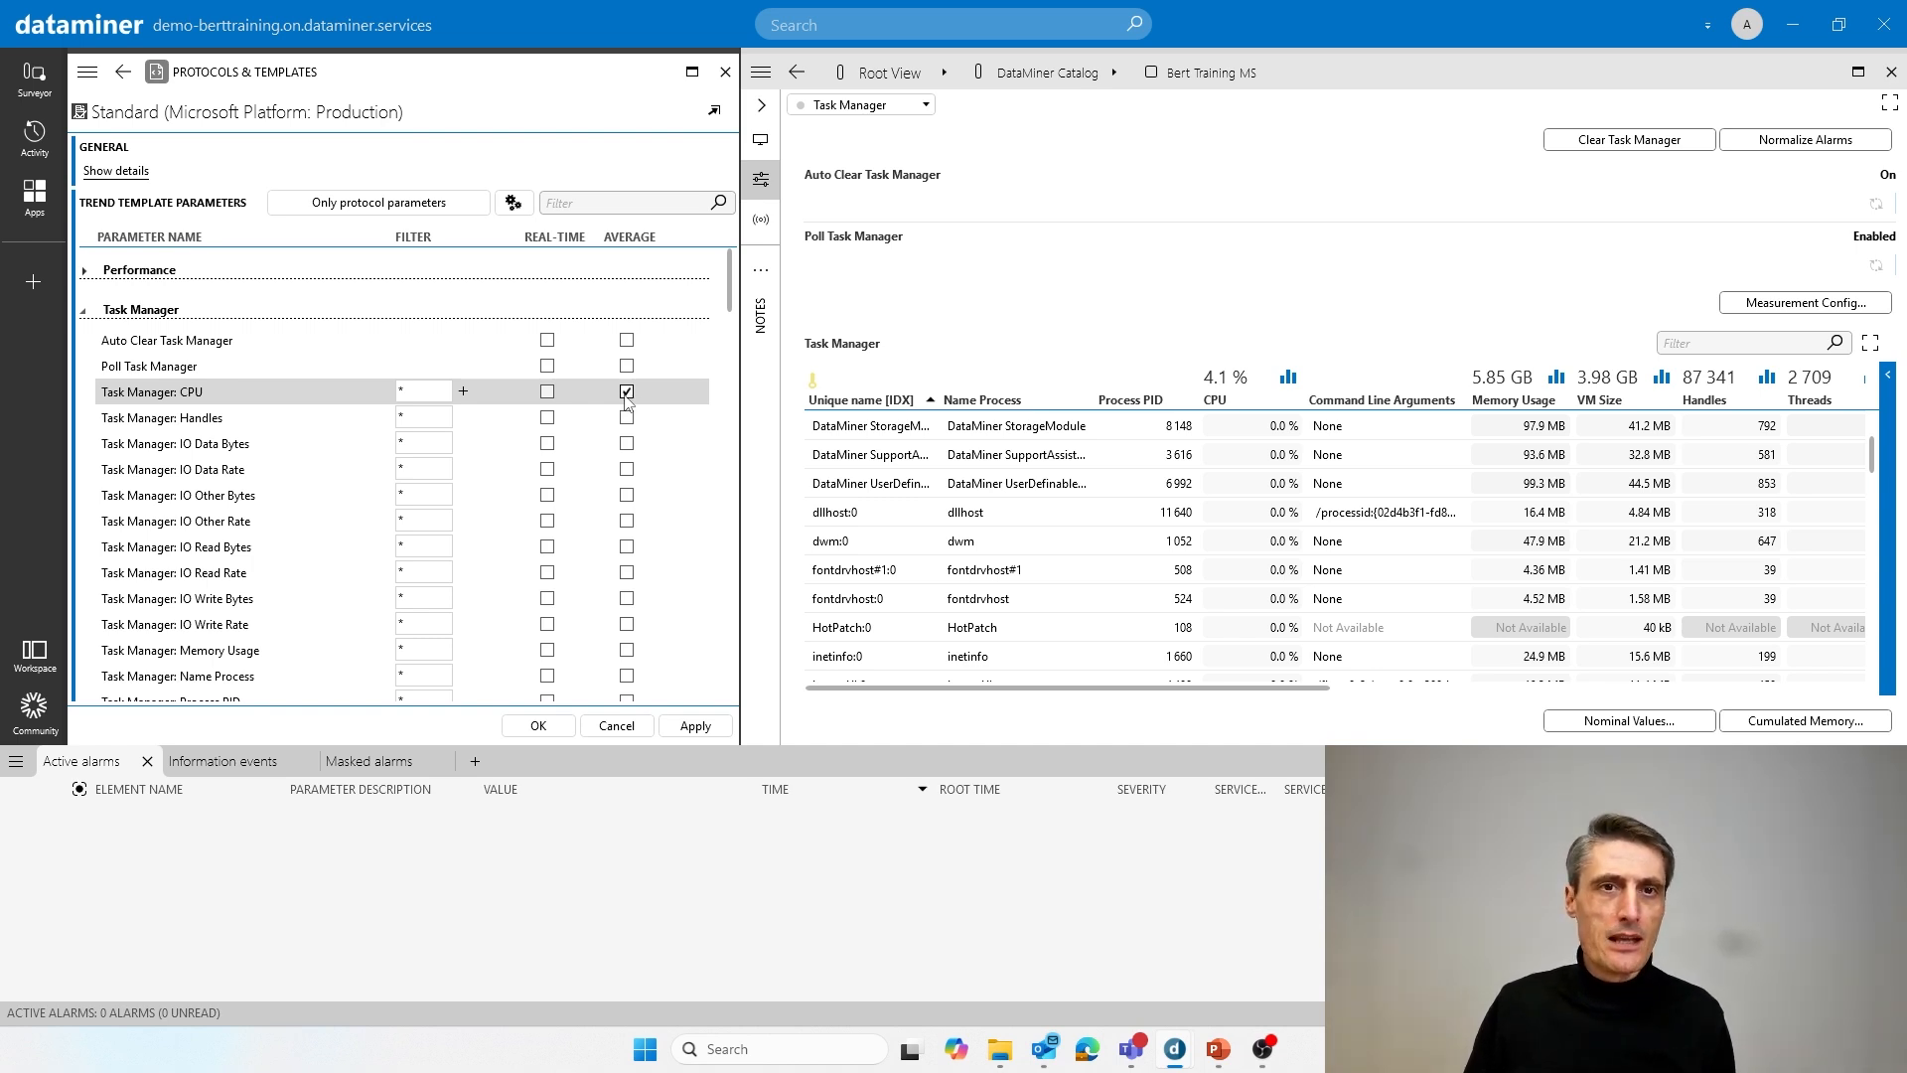
pyautogui.click(695, 726)
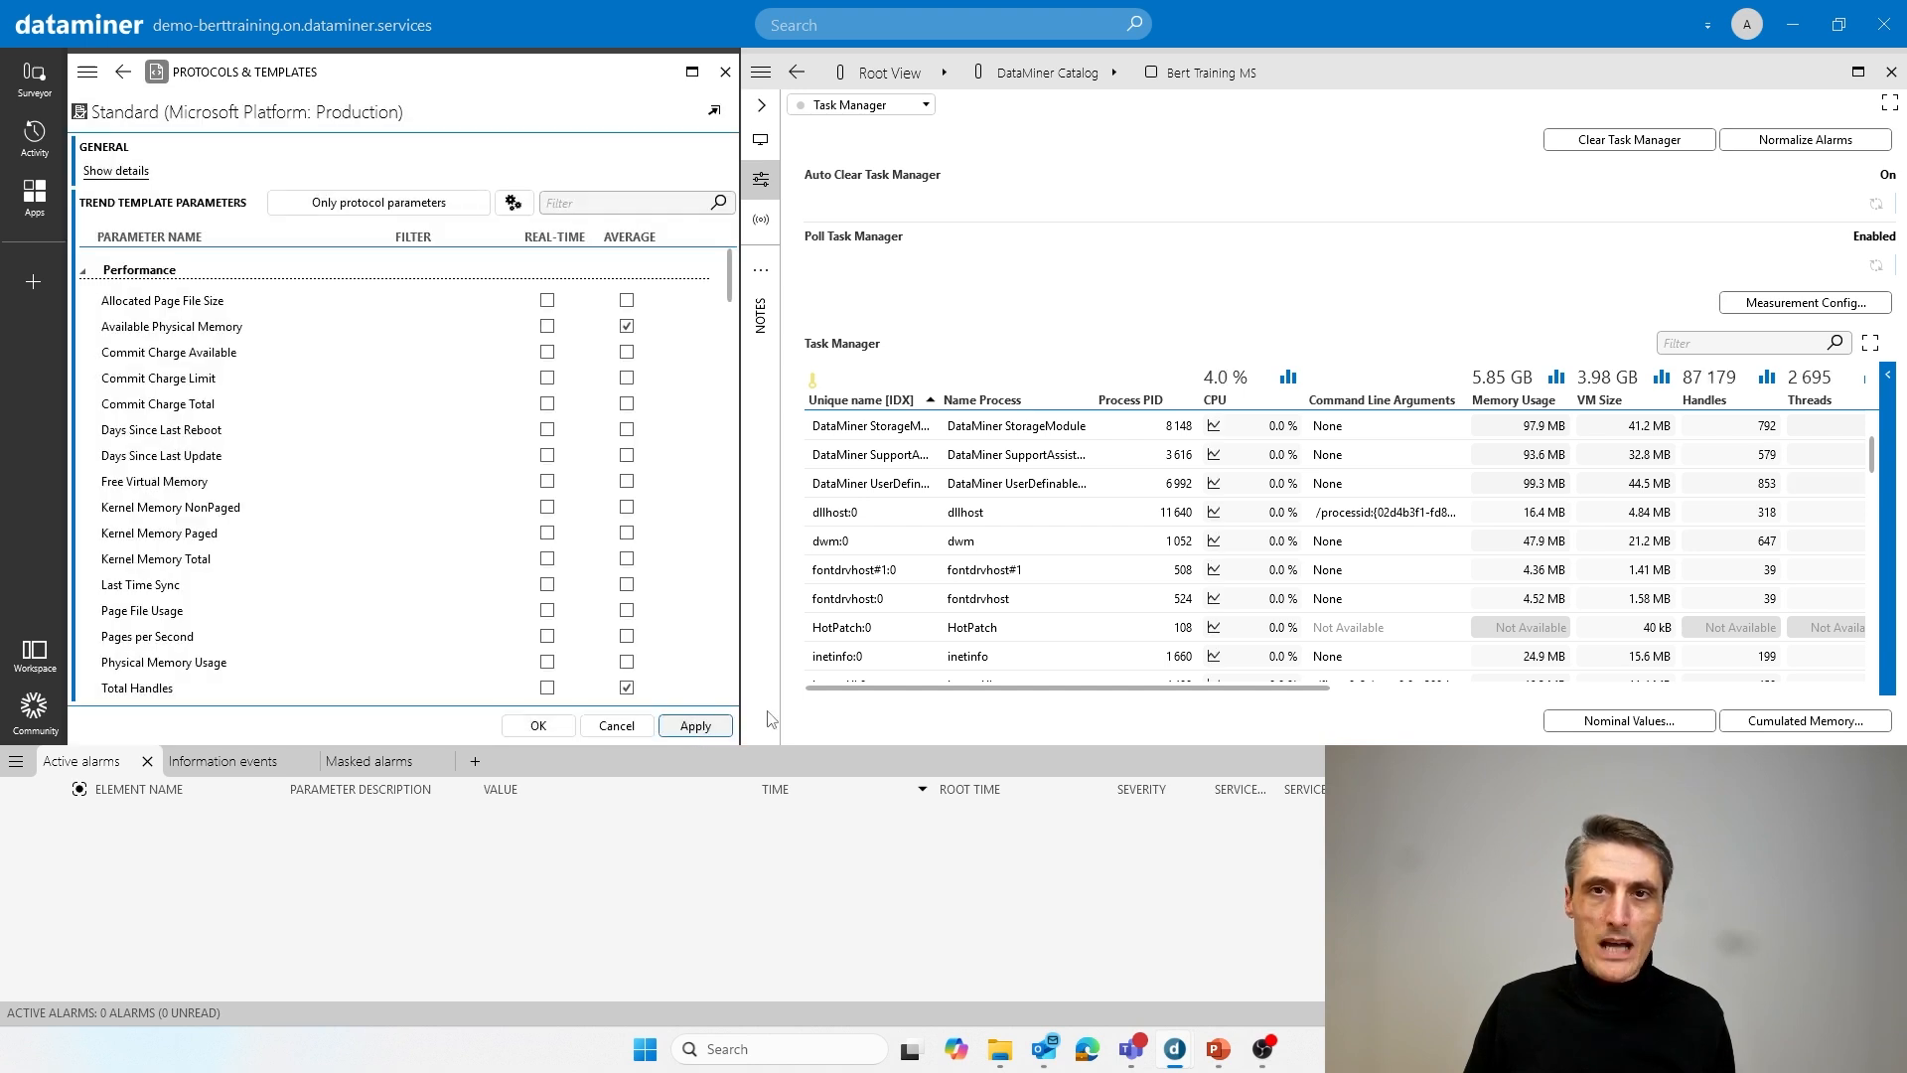
pyautogui.scroll(-2, 1225, 497)
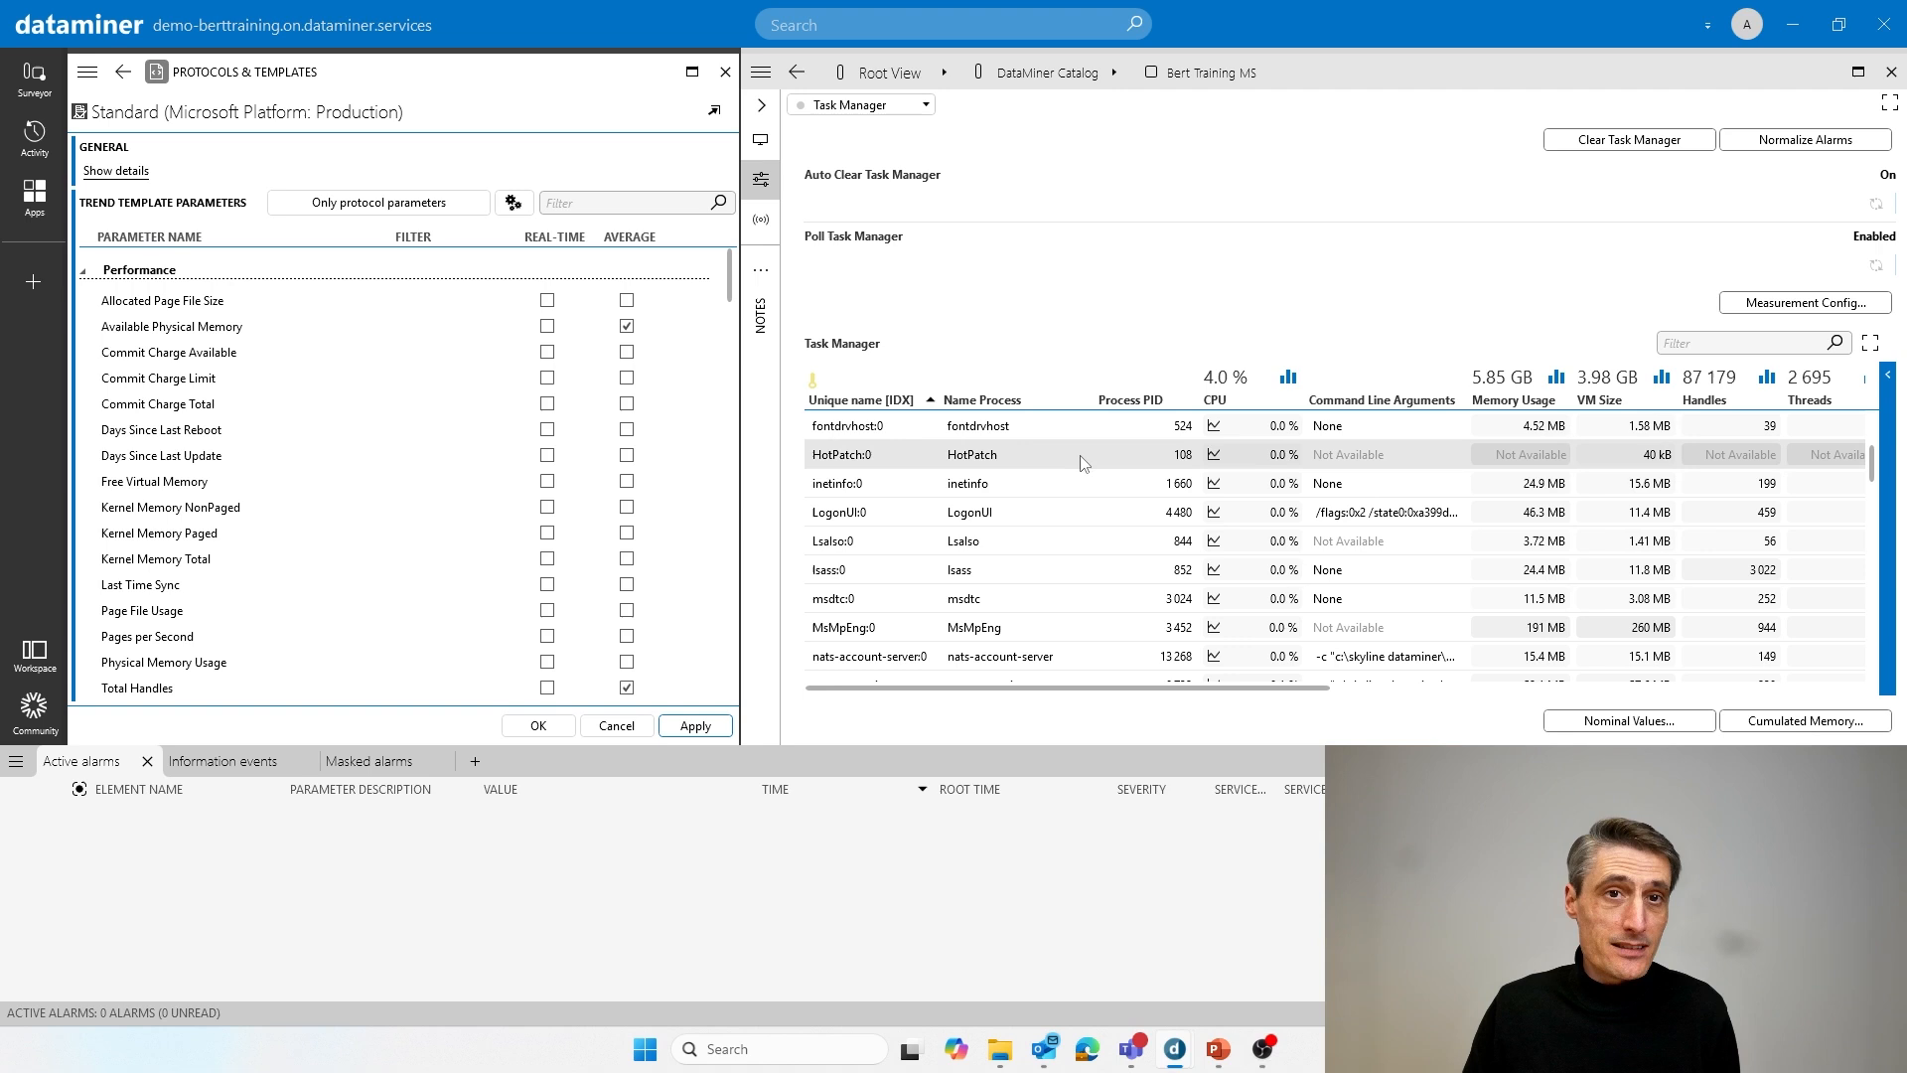
pyautogui.scroll(-10, 549, 442)
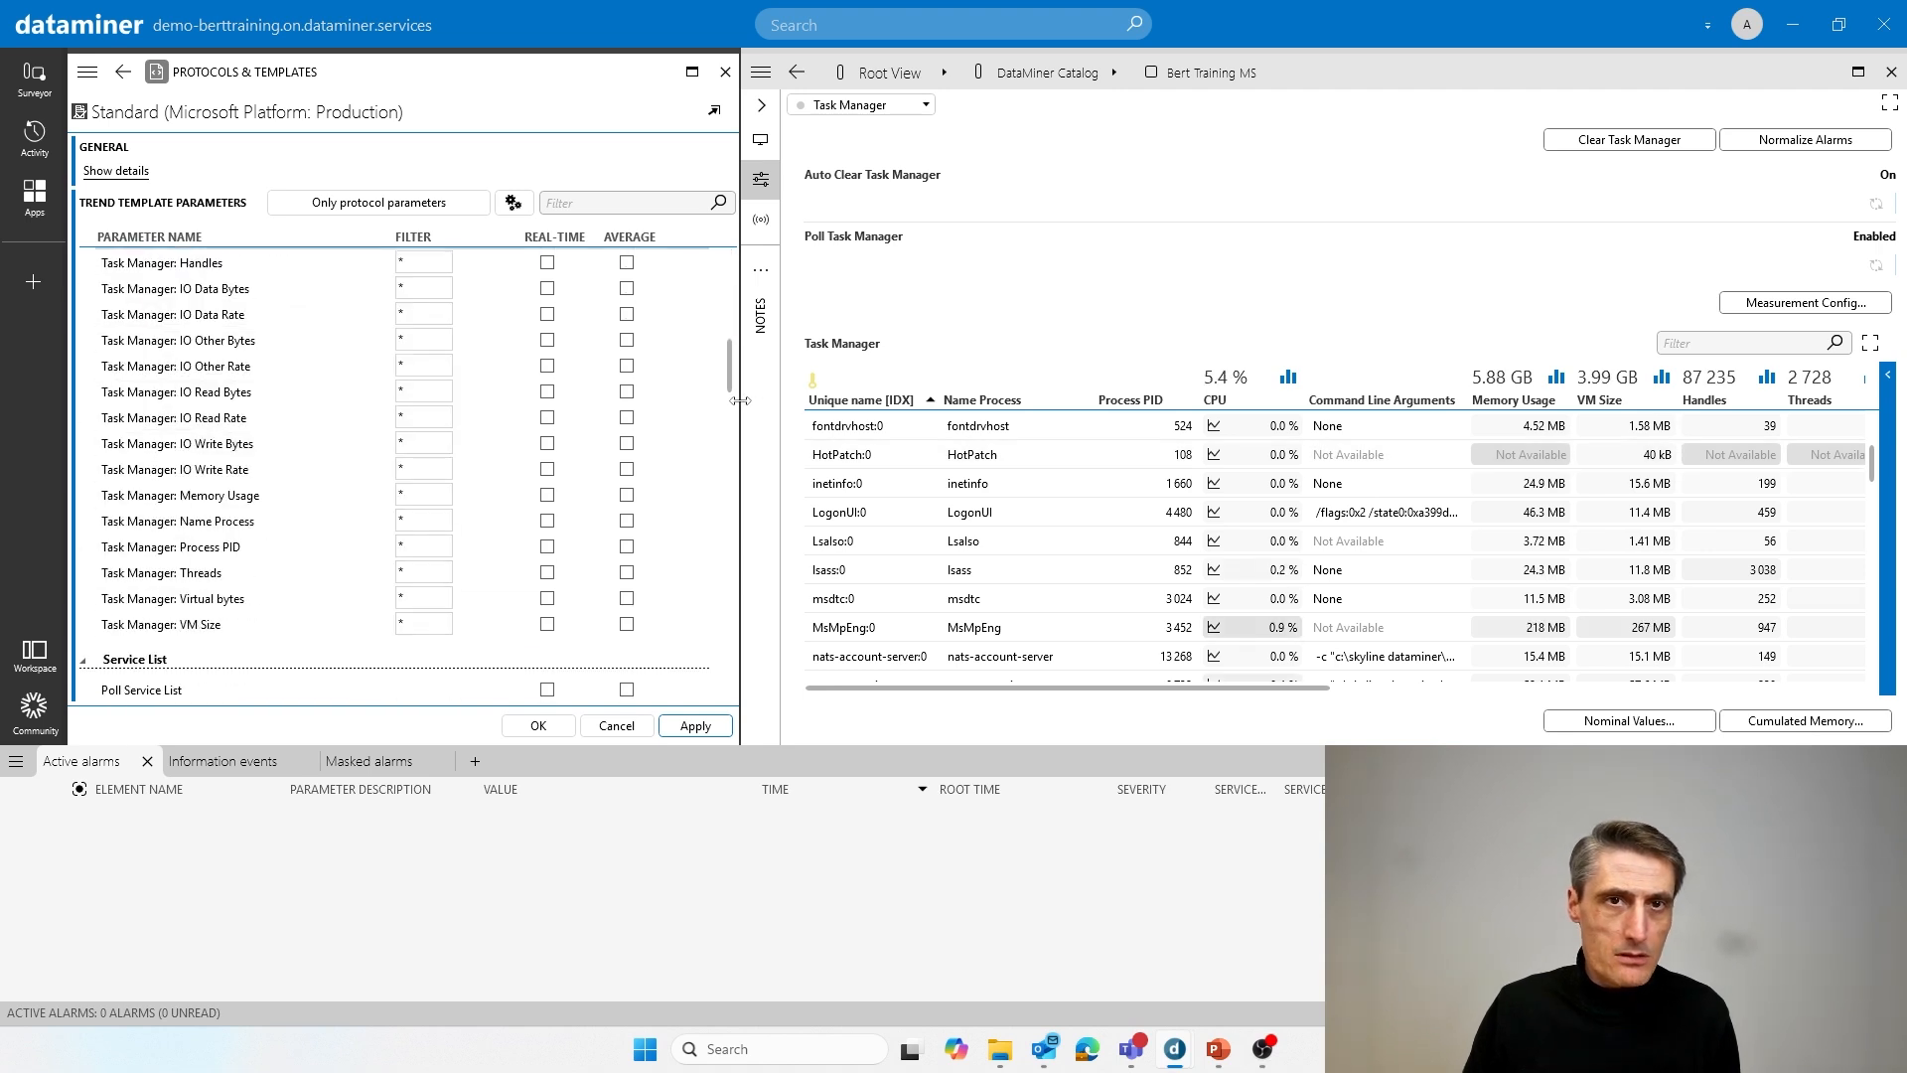
pyautogui.moveTo(726, 372); pyautogui.dragTo(725, 359)
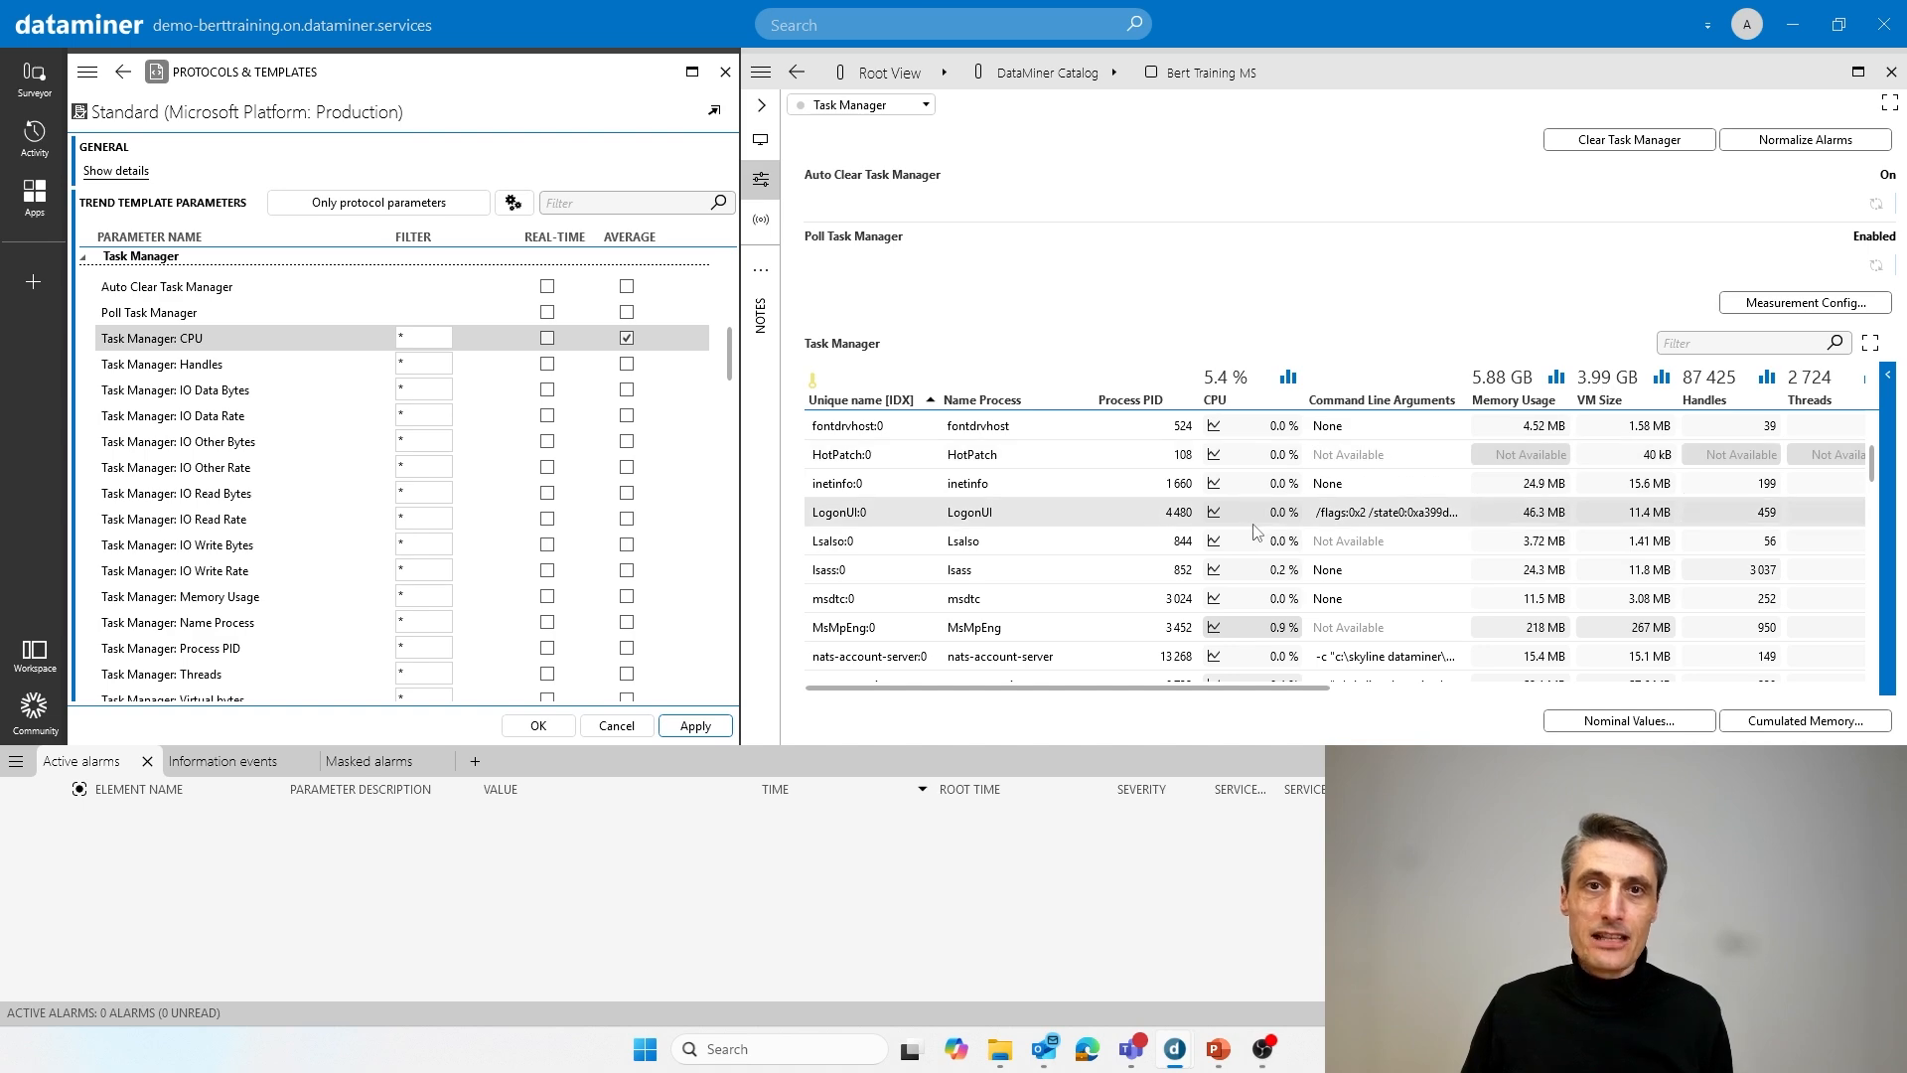
# Examine the CPU column across all rows of the Task Manager table to see which processes are trended
pyautogui.scroll(5, 1256, 531)
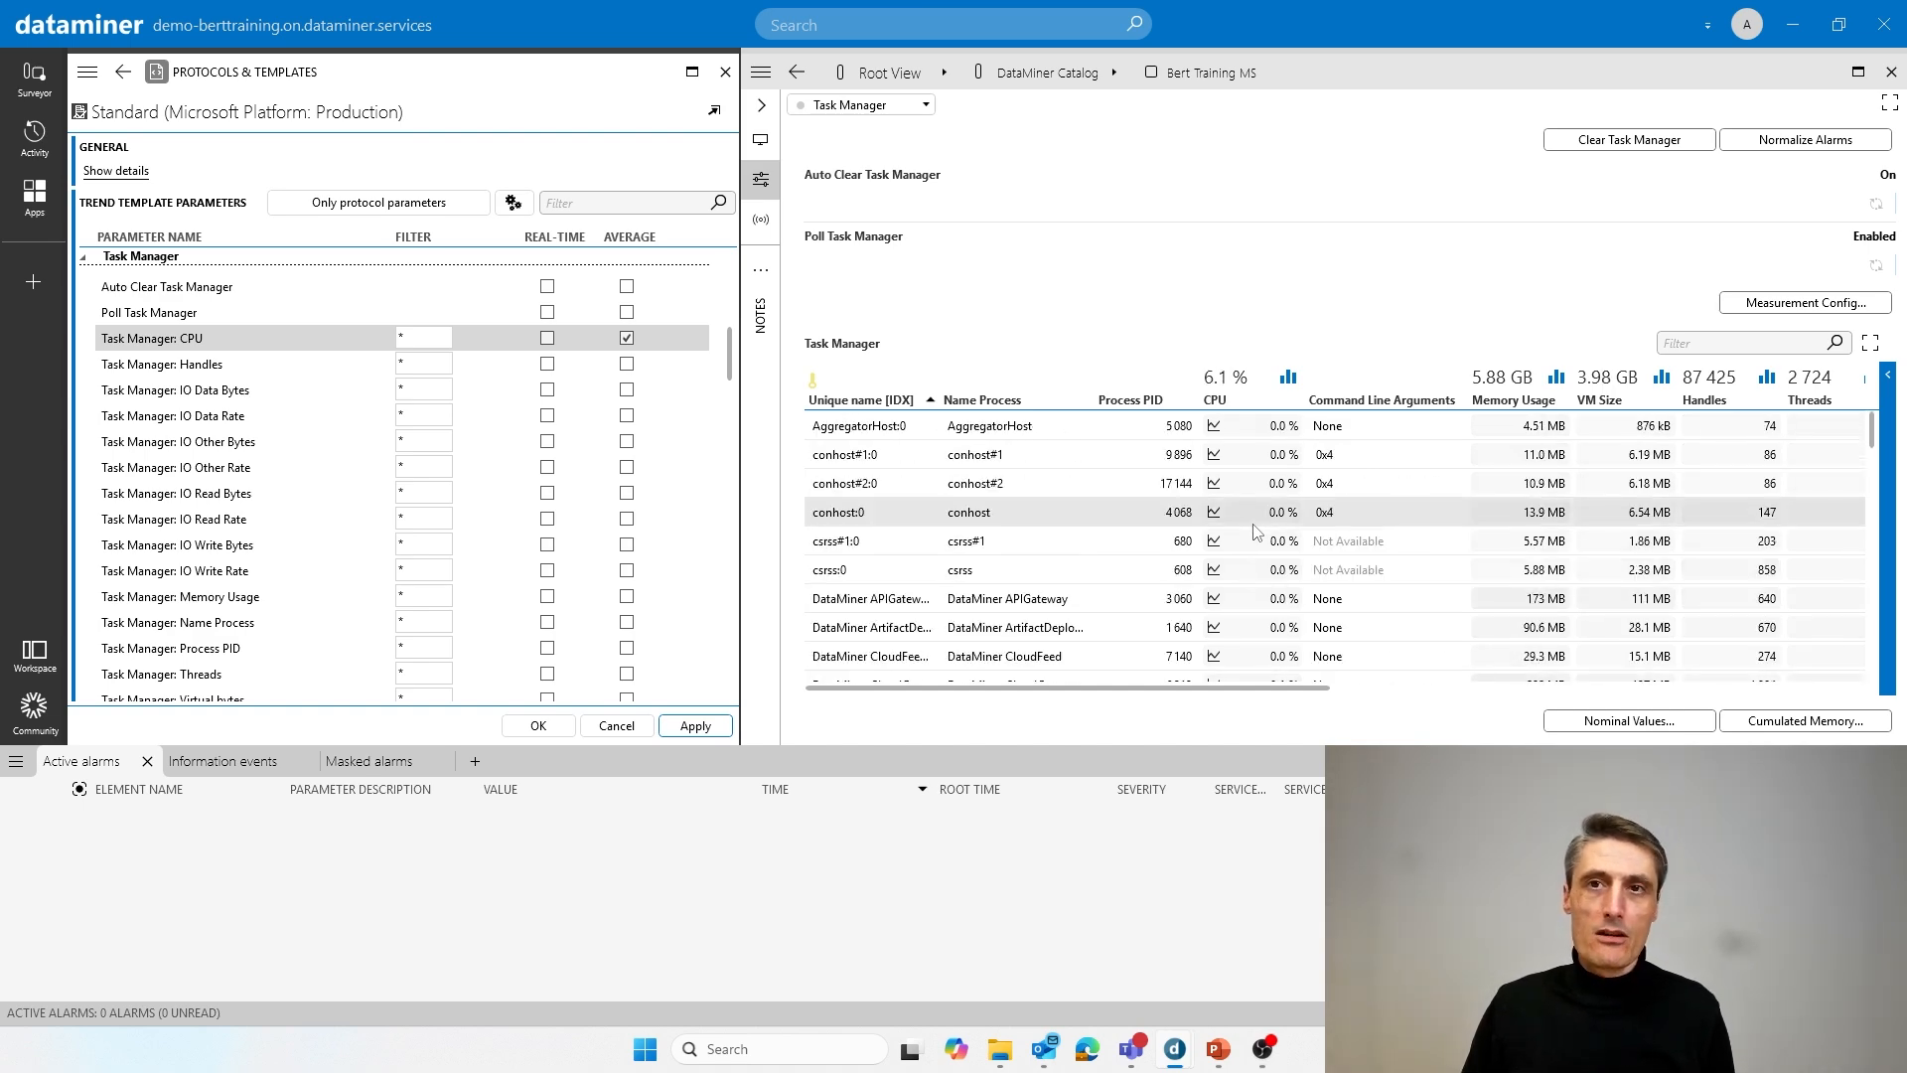
pyautogui.scroll(-10, 1256, 531)
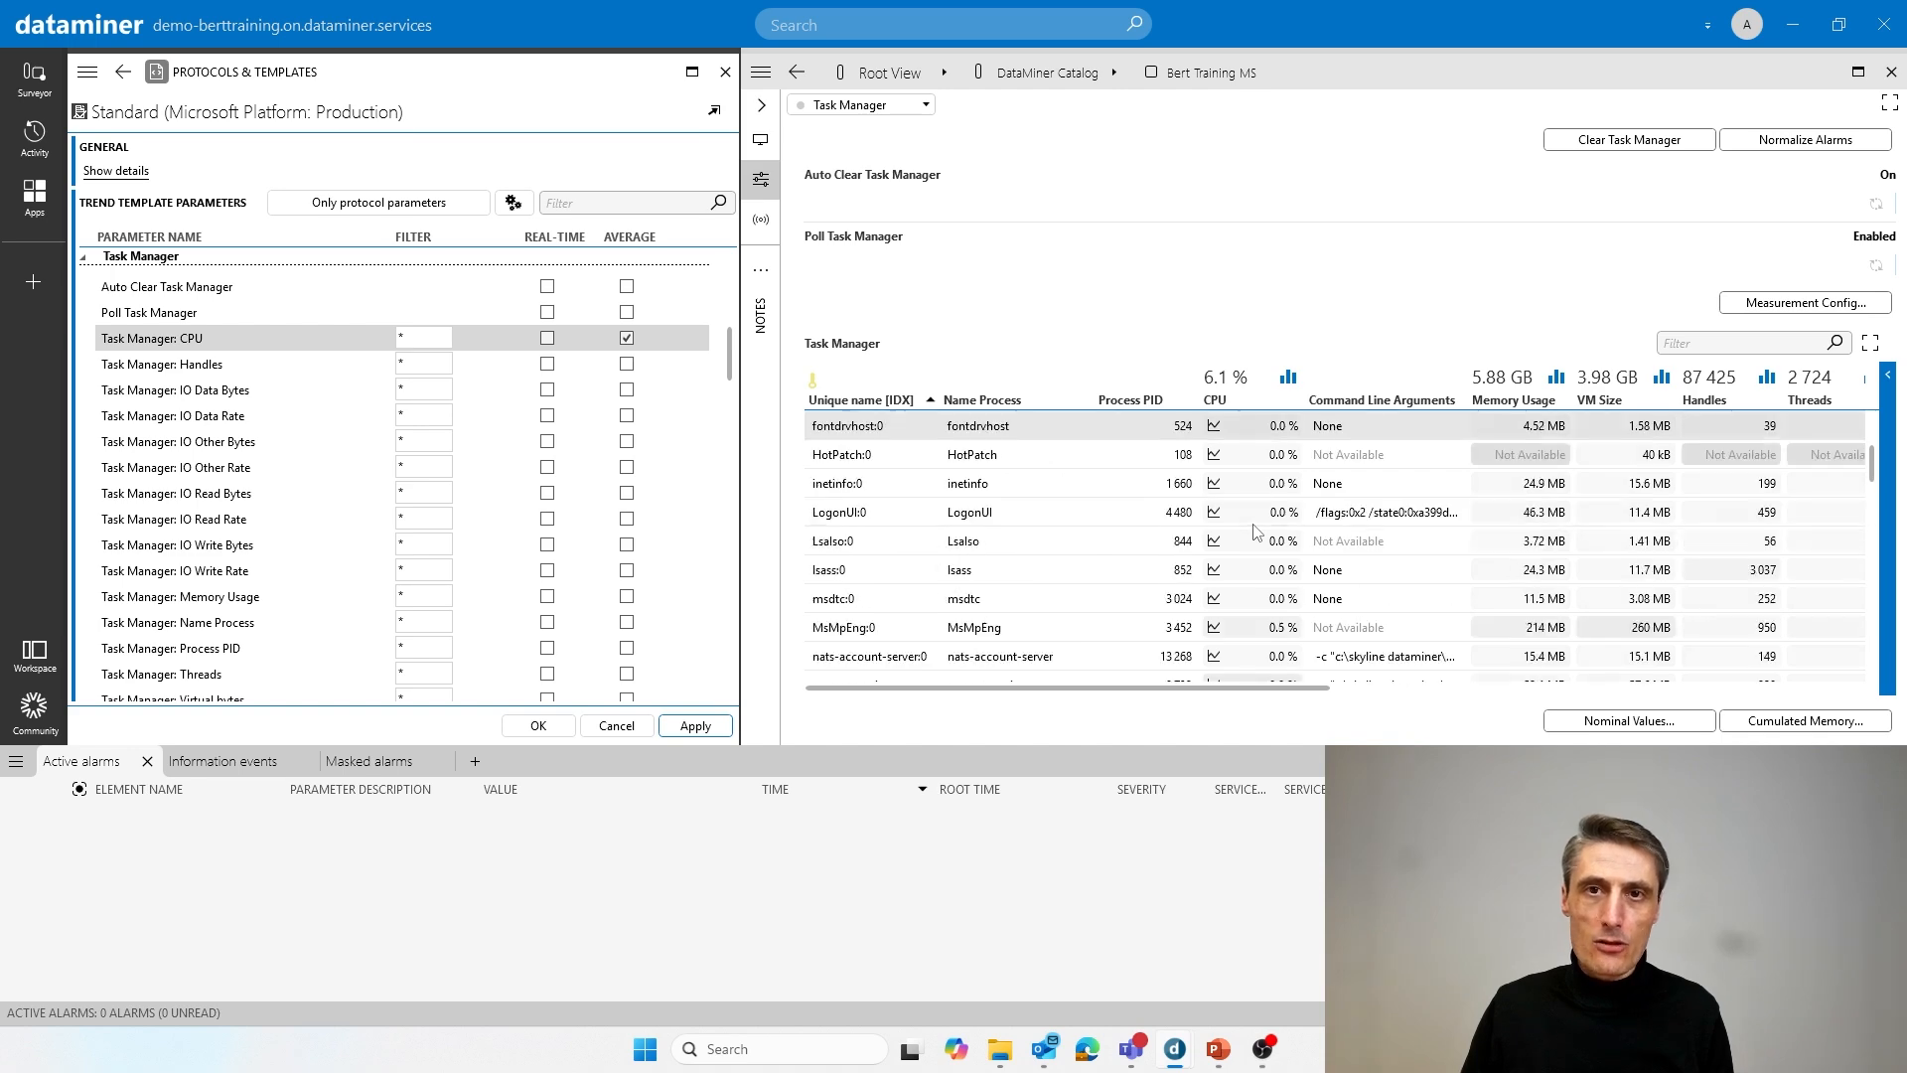
pyautogui.scroll(-6, 1256, 532)
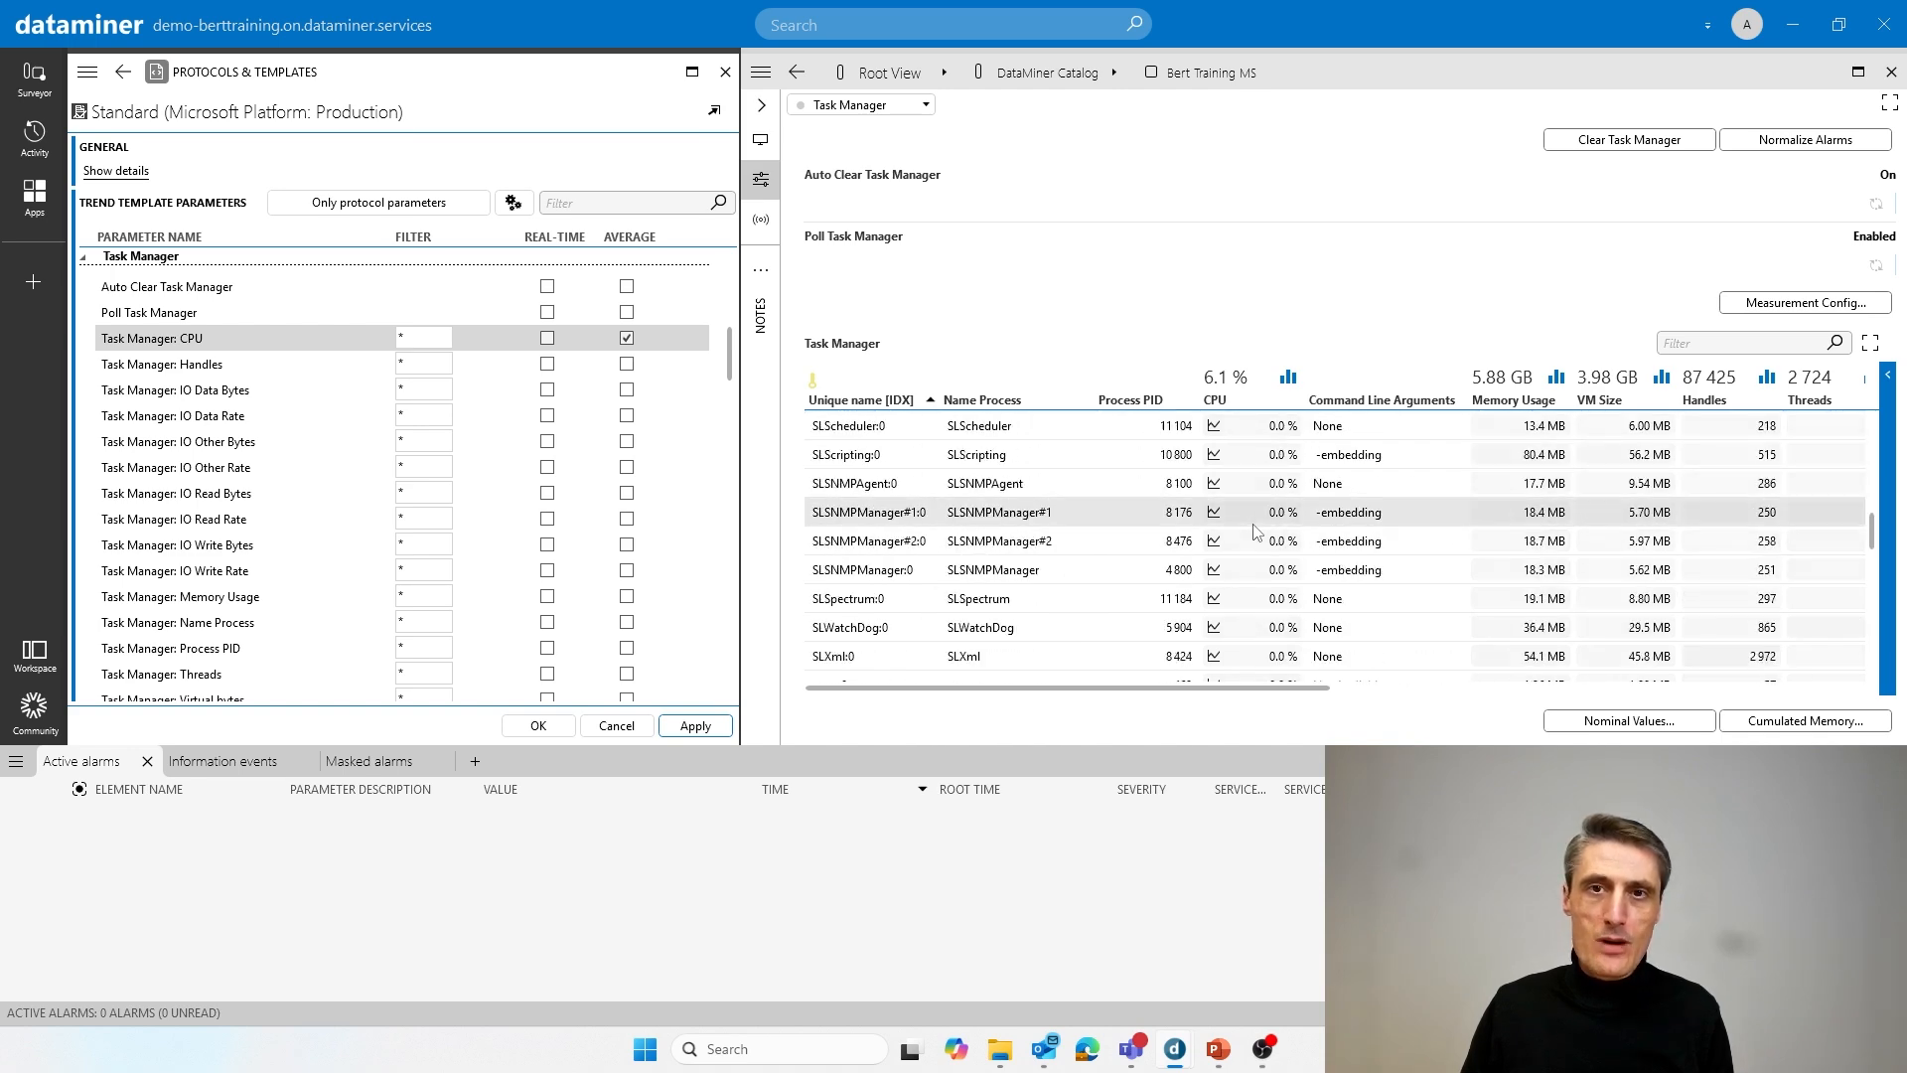
pyautogui.scroll(-9, 1256, 532)
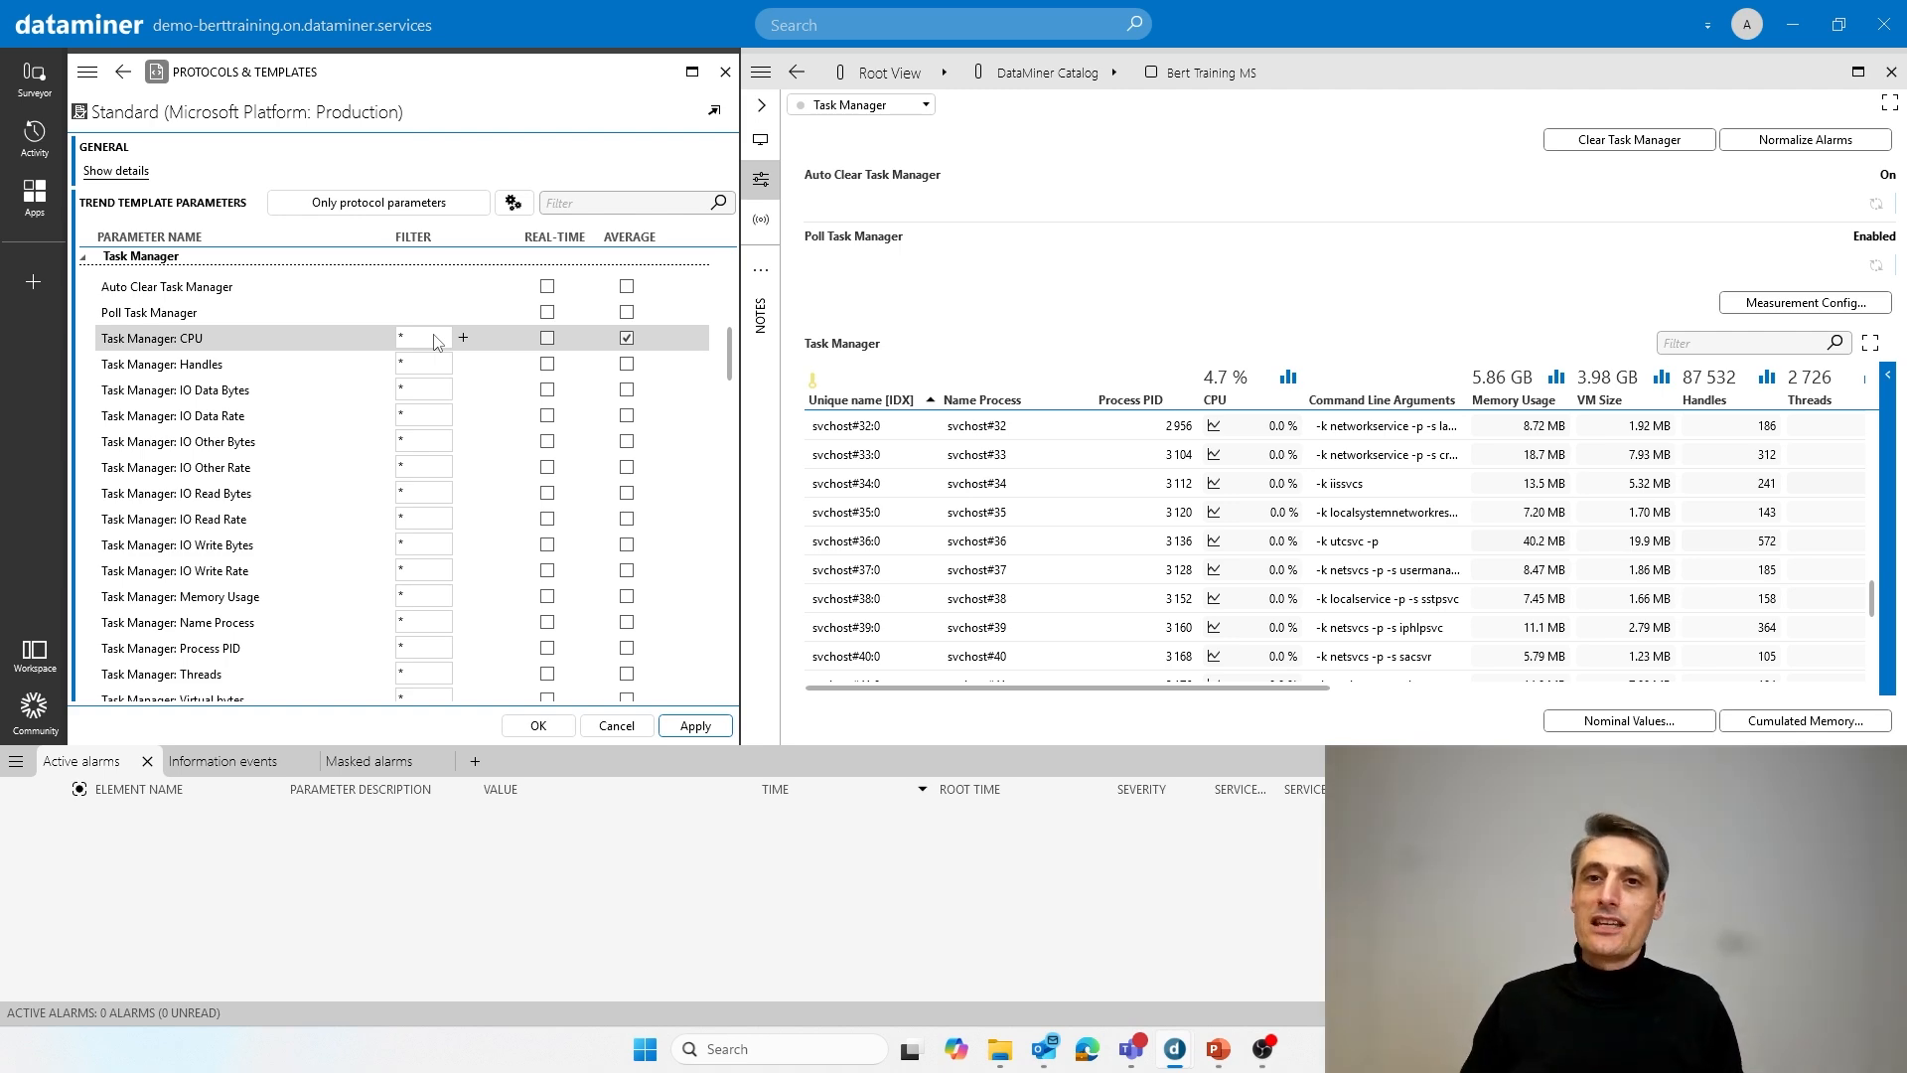
pyautogui.scroll(-7, 1271, 572)
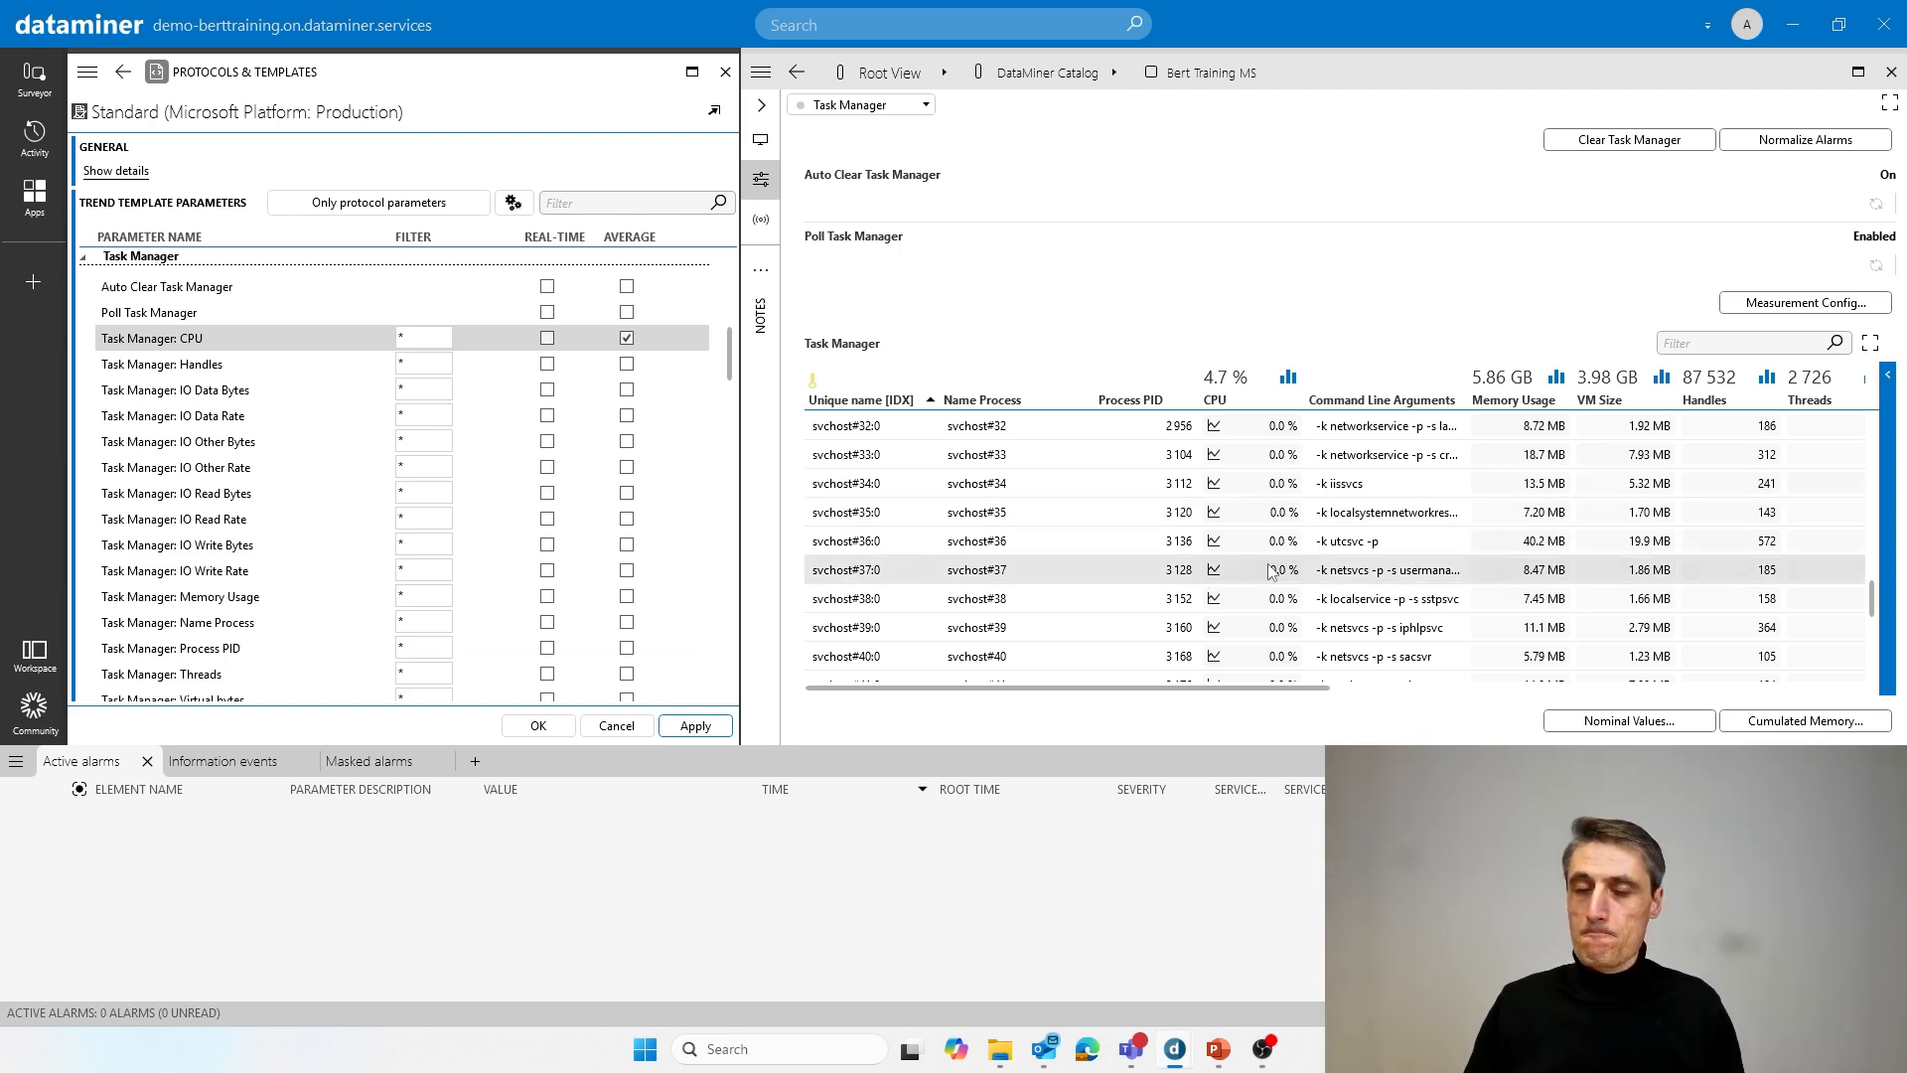
pyautogui.scroll(-8, 1270, 571)
pyautogui.scroll(-1, 1271, 572)
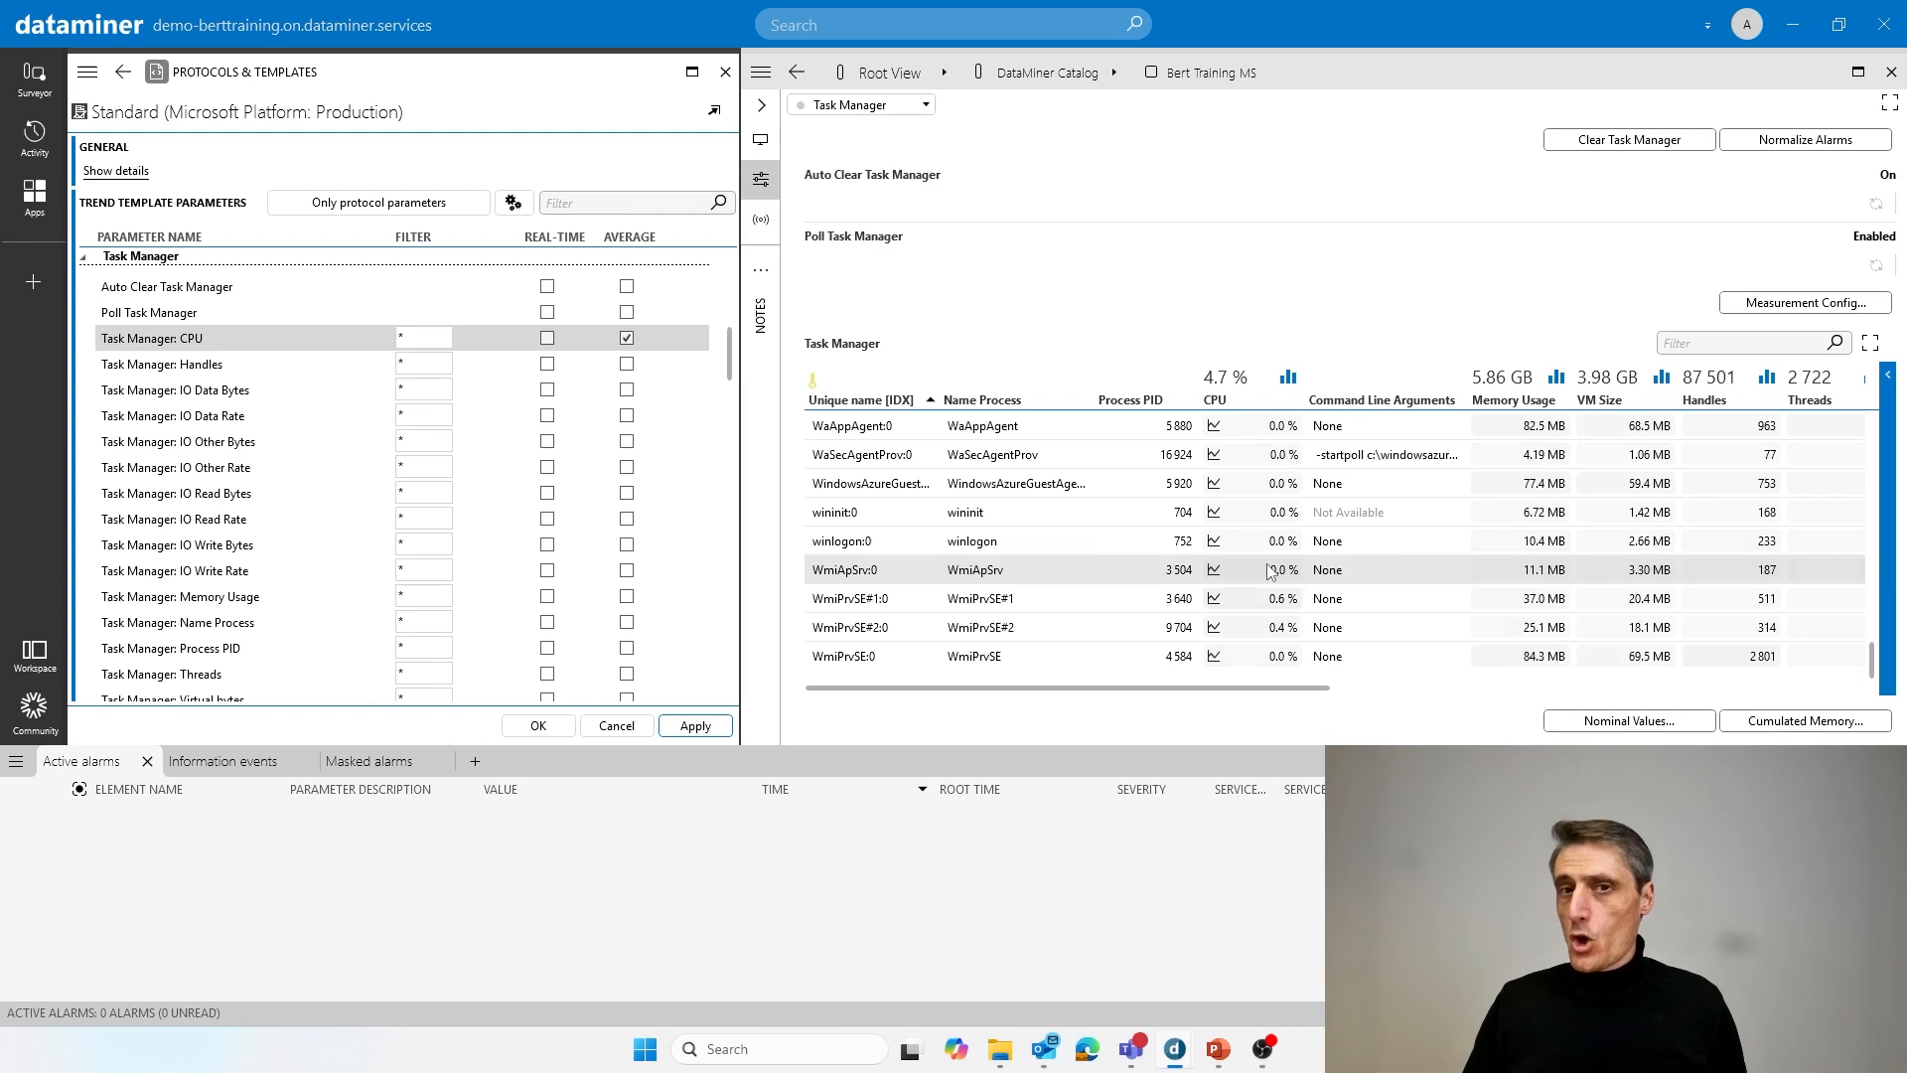
pyautogui.scroll(20, 1270, 571)
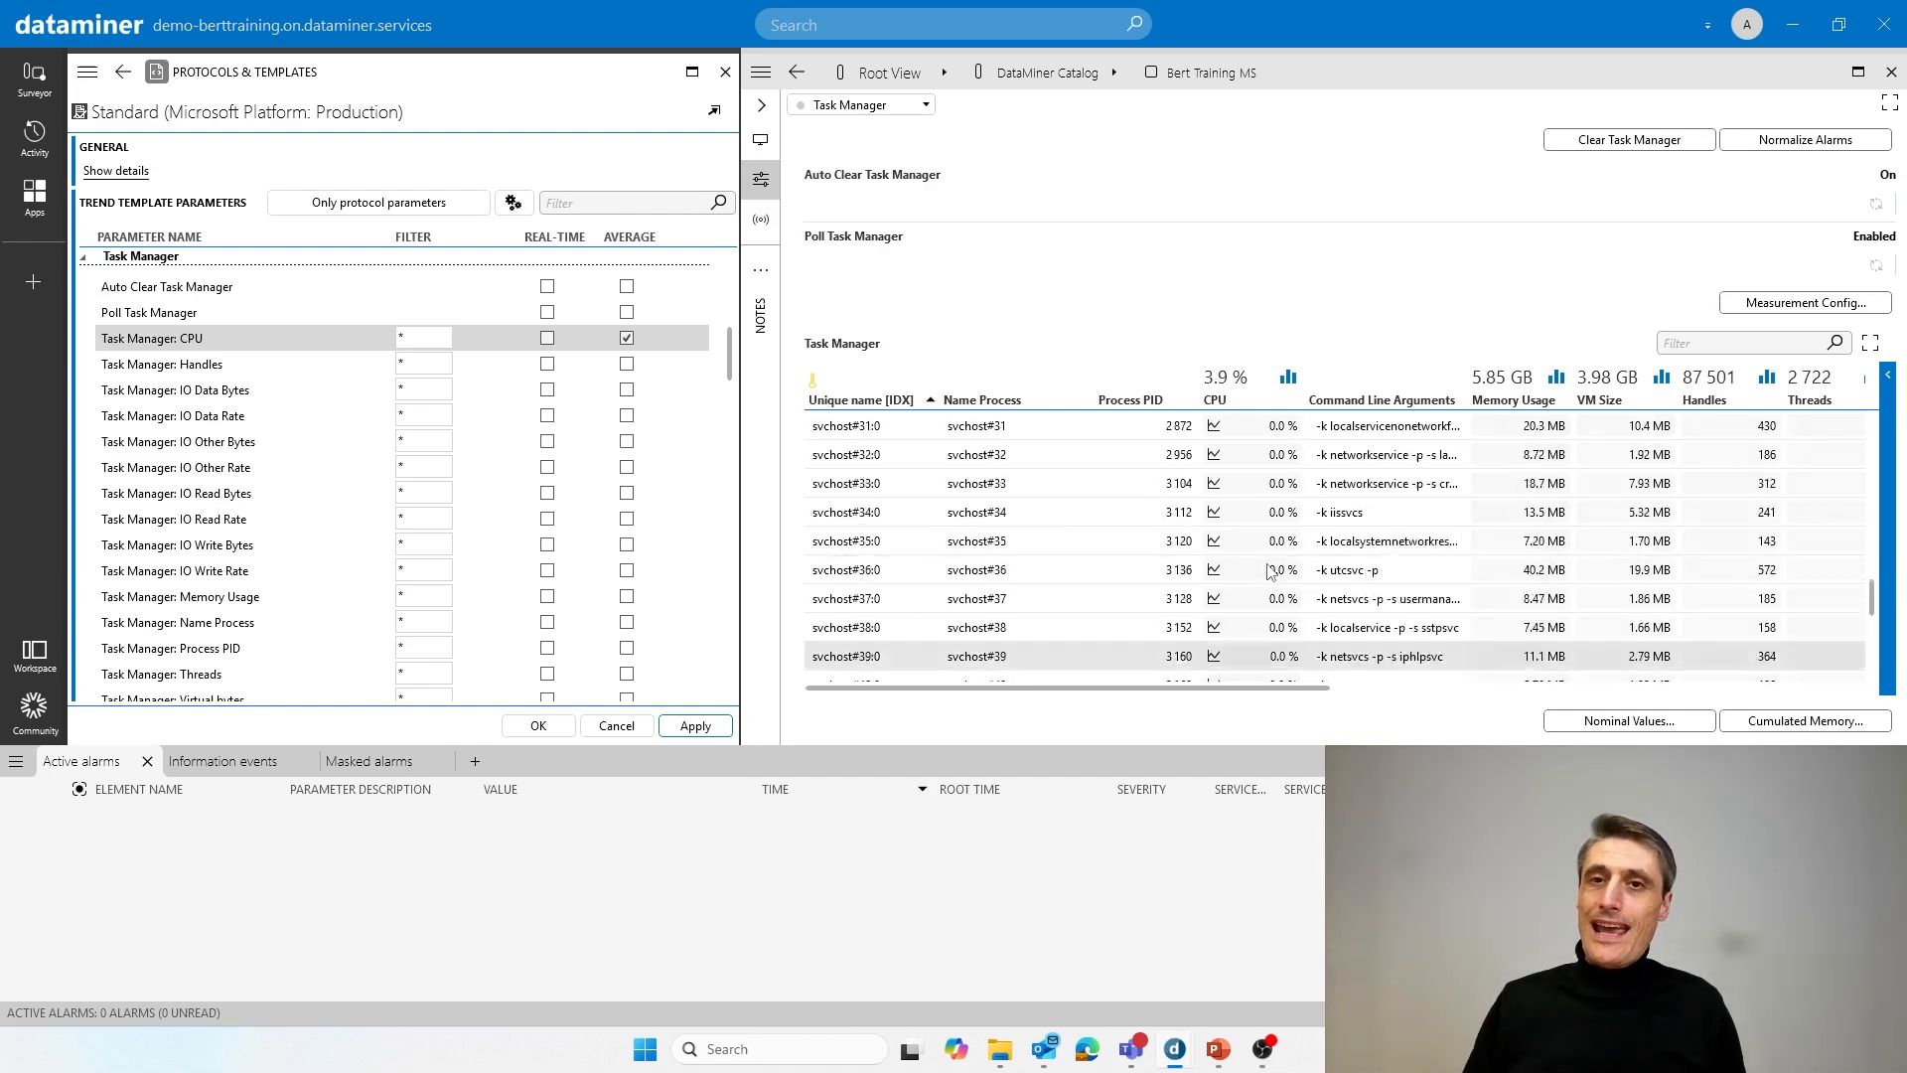
pyautogui.scroll(10, 1271, 571)
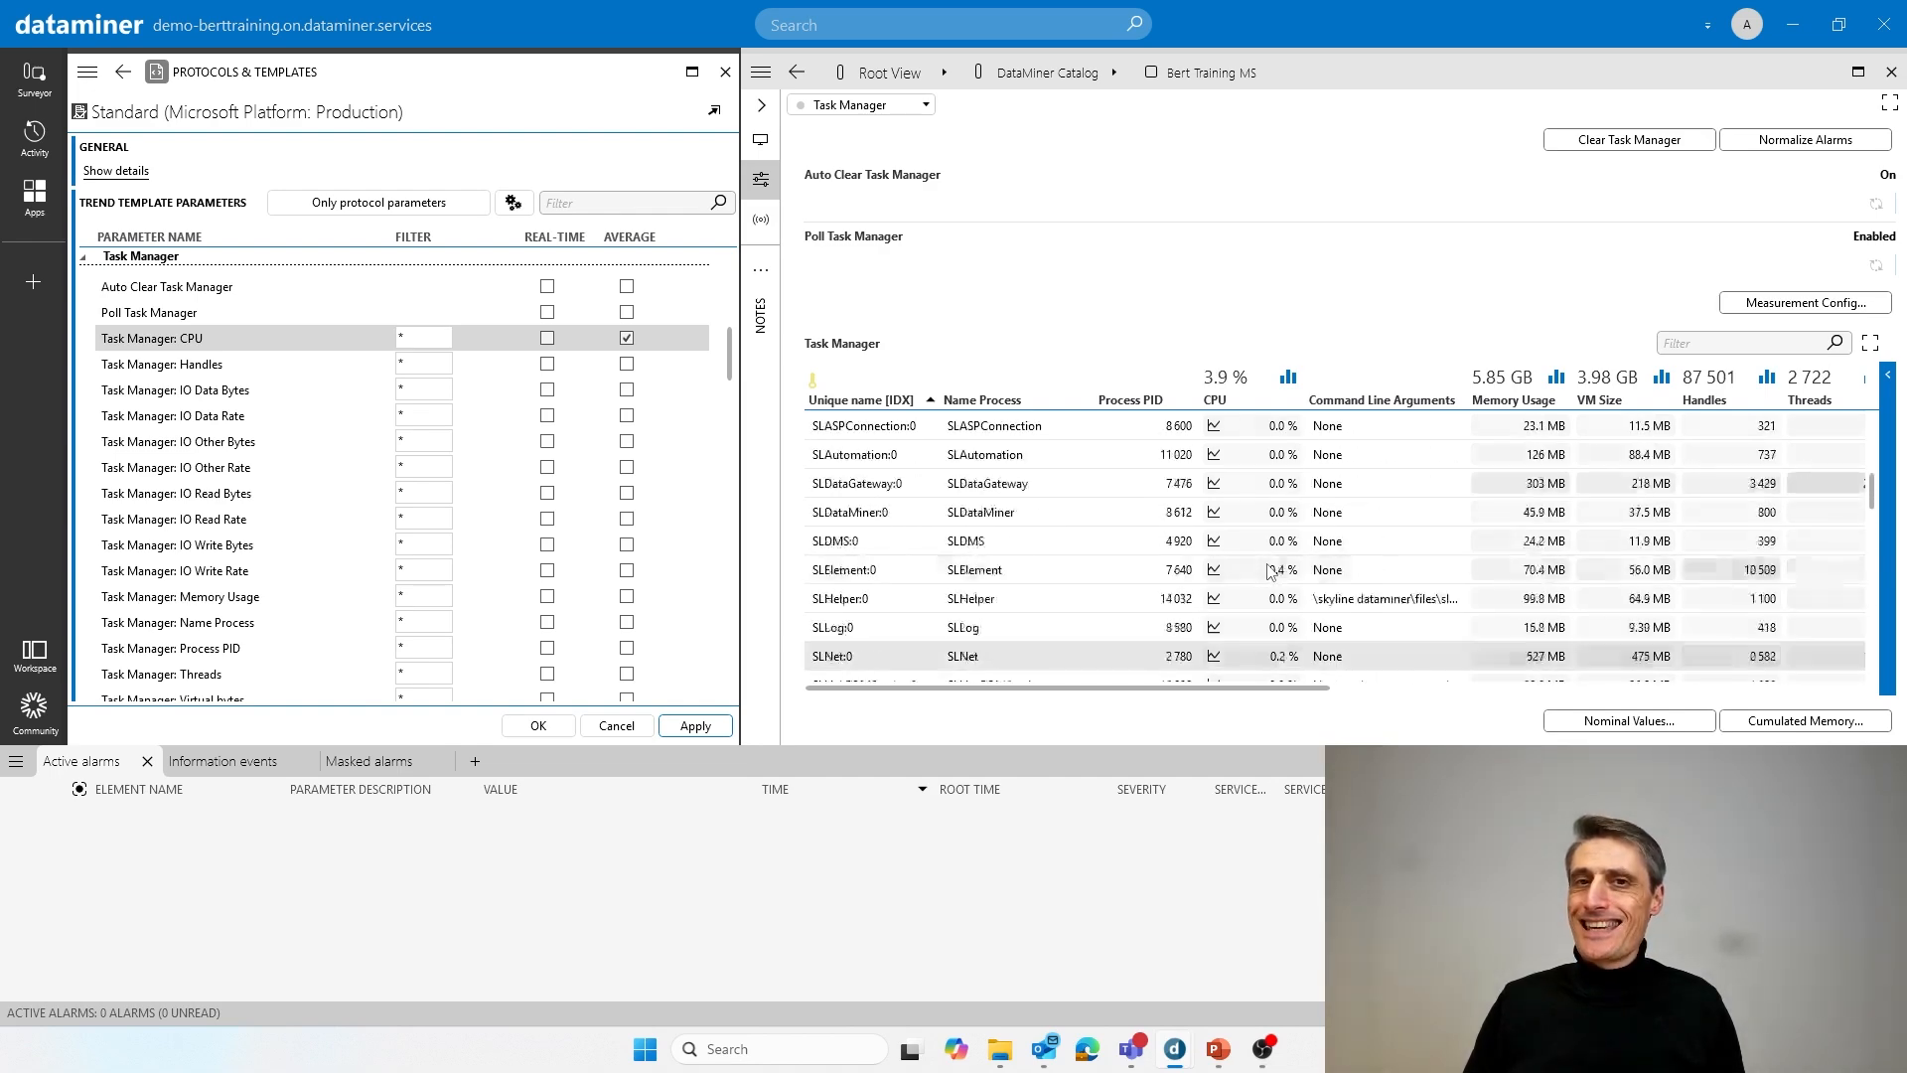
pyautogui.scroll(6, 1271, 571)
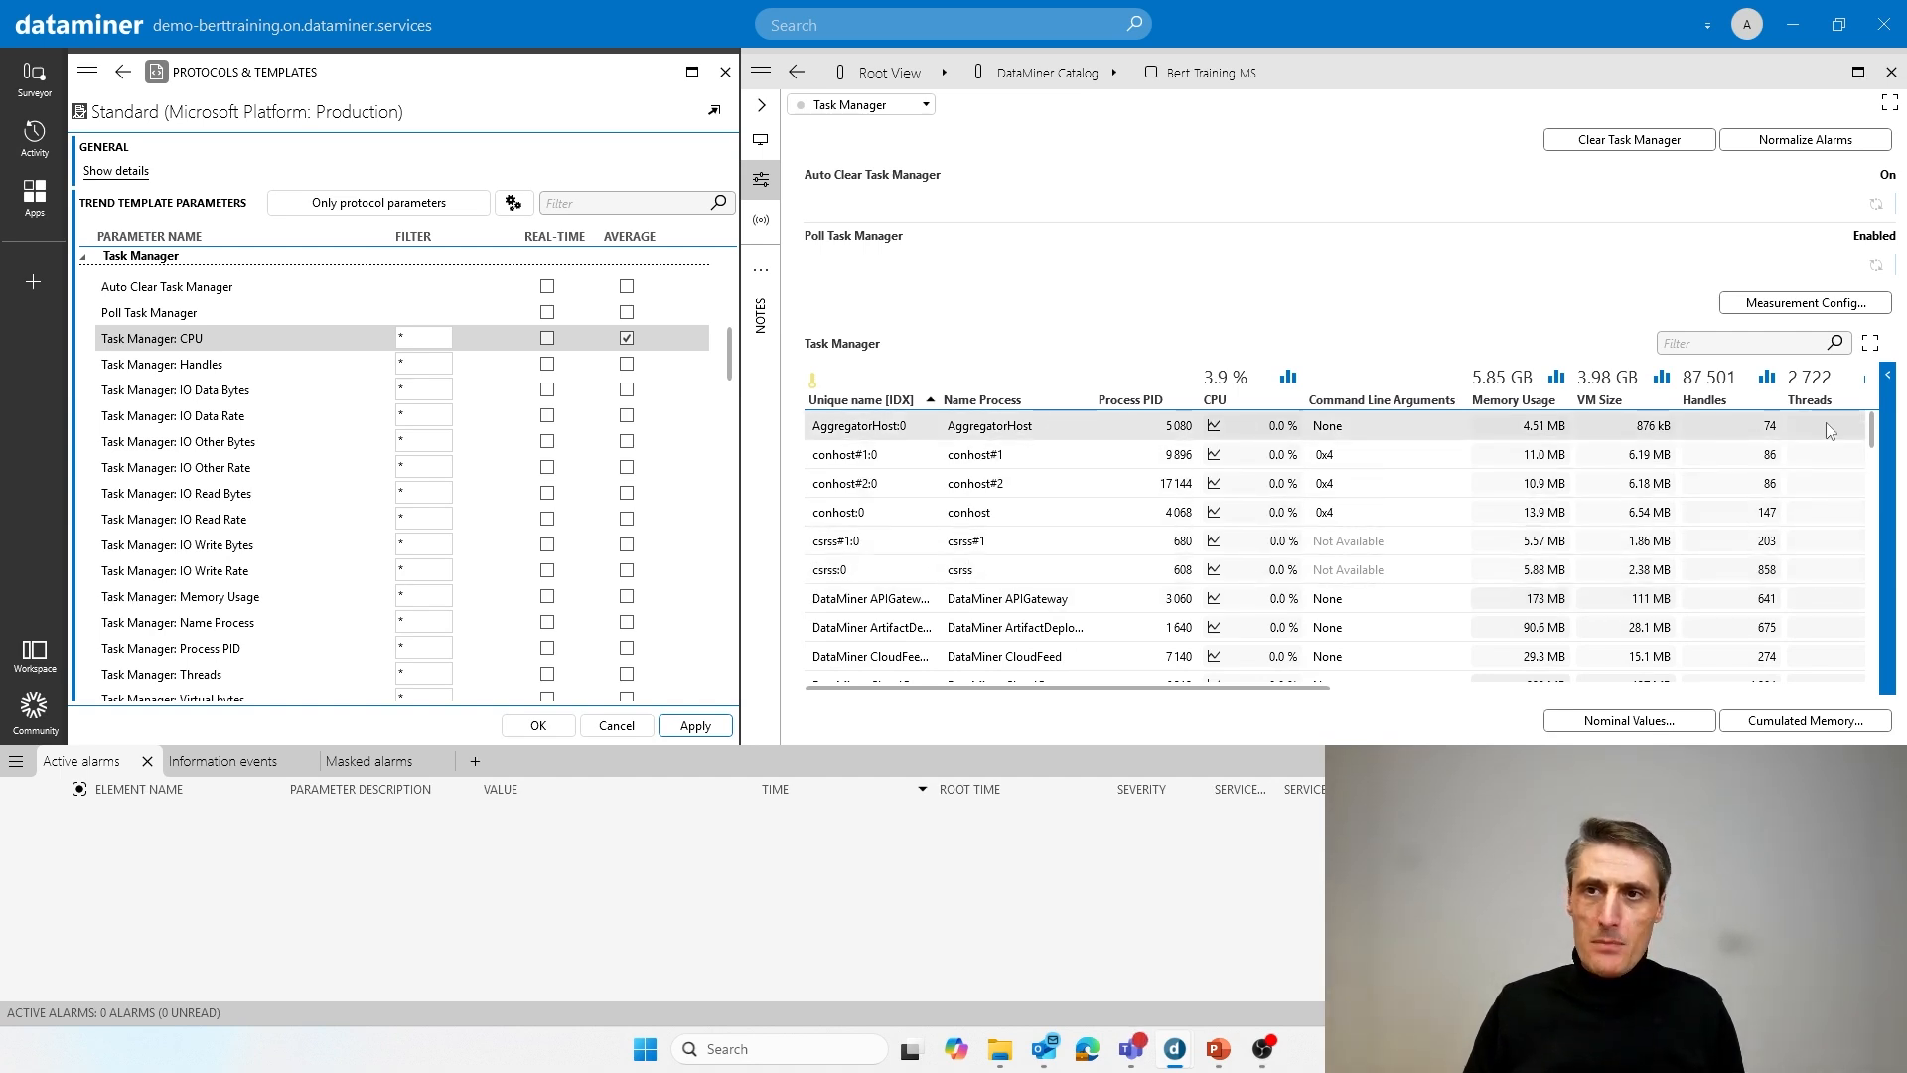
pyautogui.rightClick(1868, 452)
pyautogui.click(1874, 437)
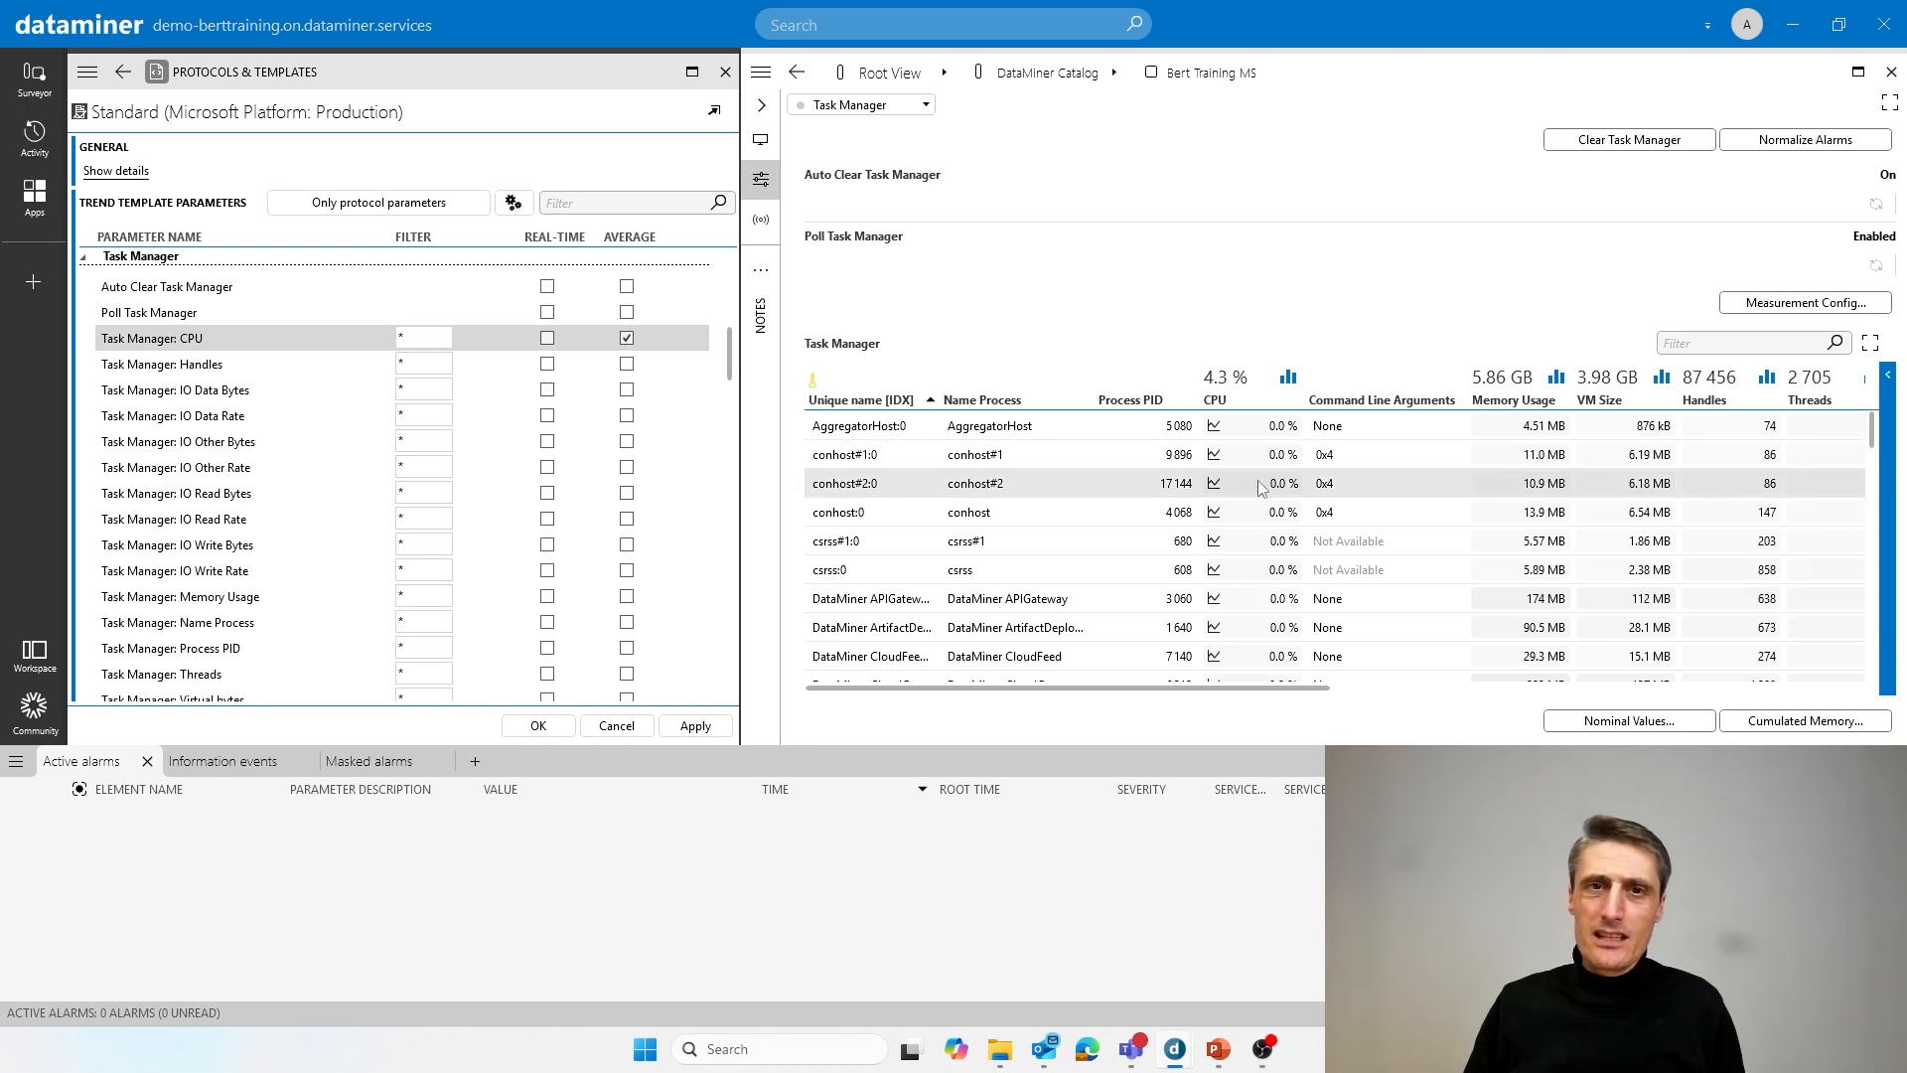
# Look through the process names in the Task Manager table and locate the processes starting with SL
pyautogui.scroll(-5, 1010, 550)
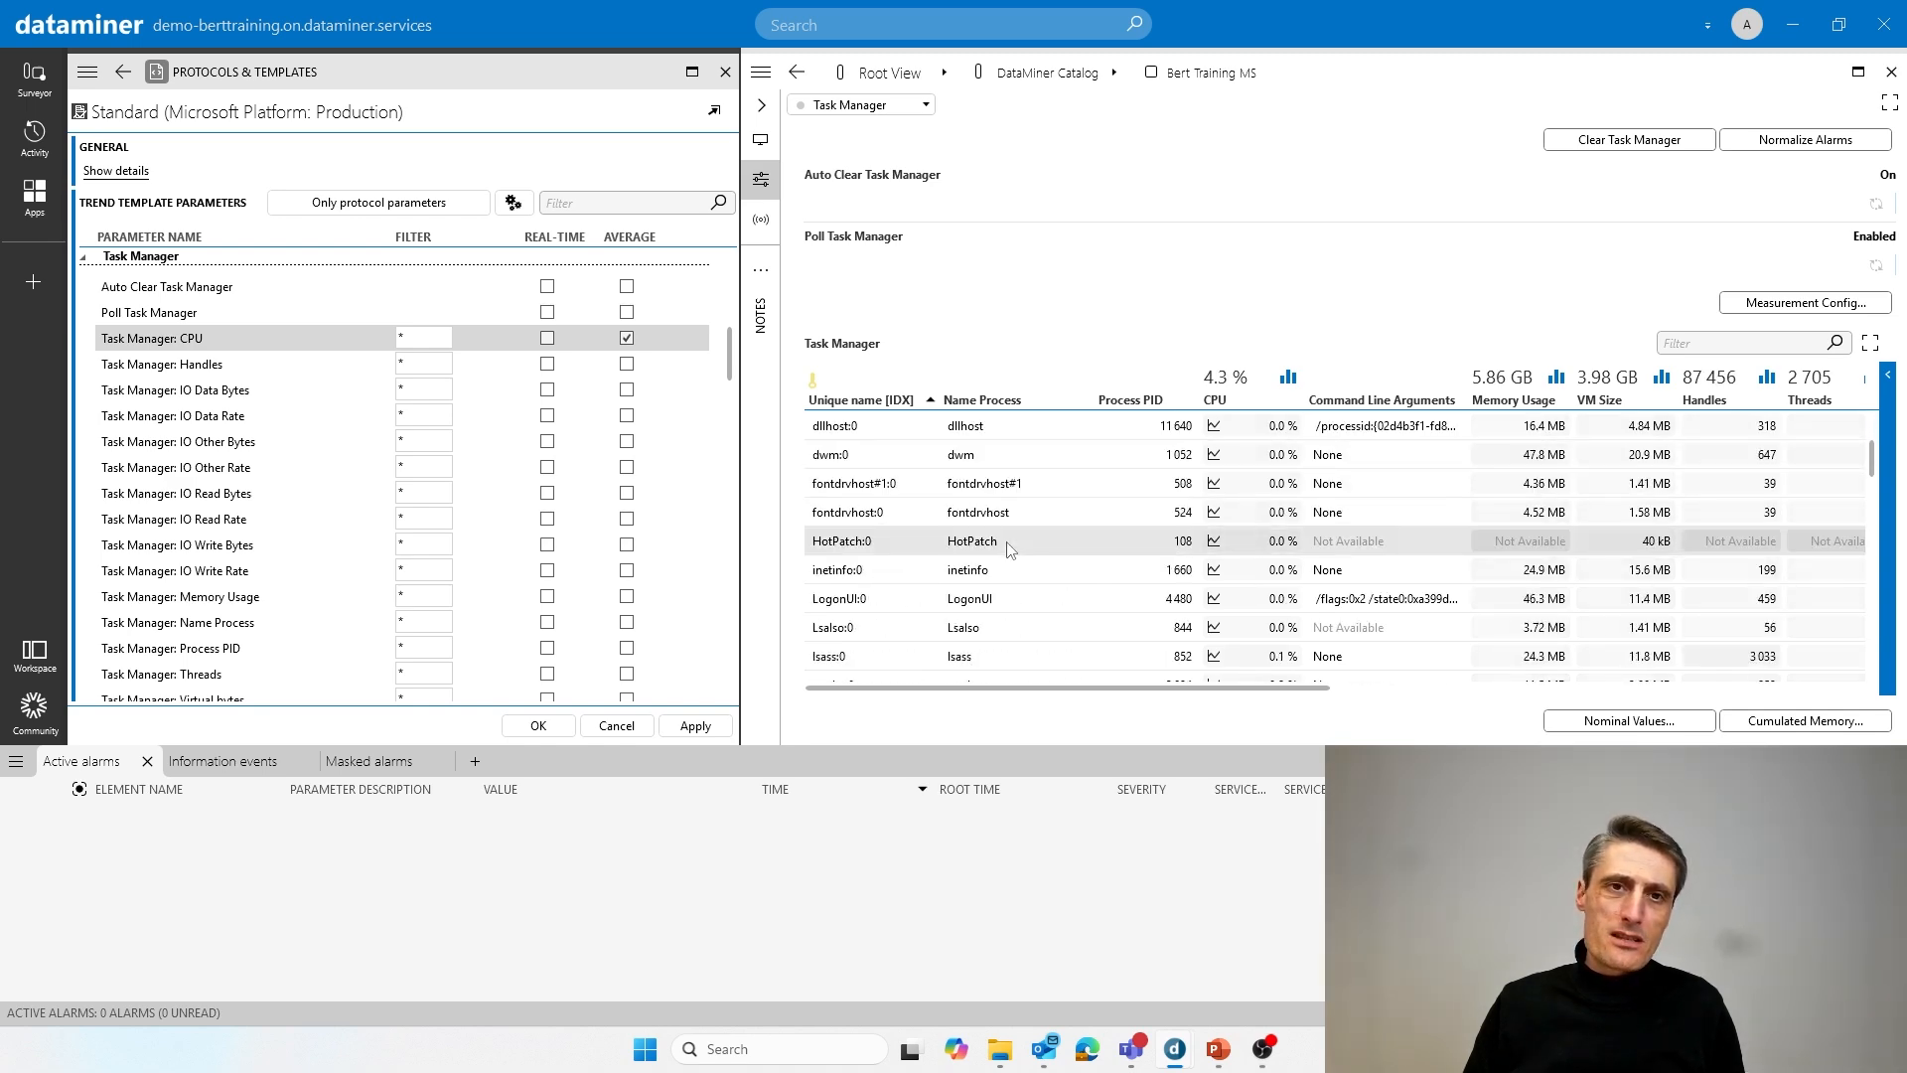
pyautogui.scroll(-10, 1015, 579)
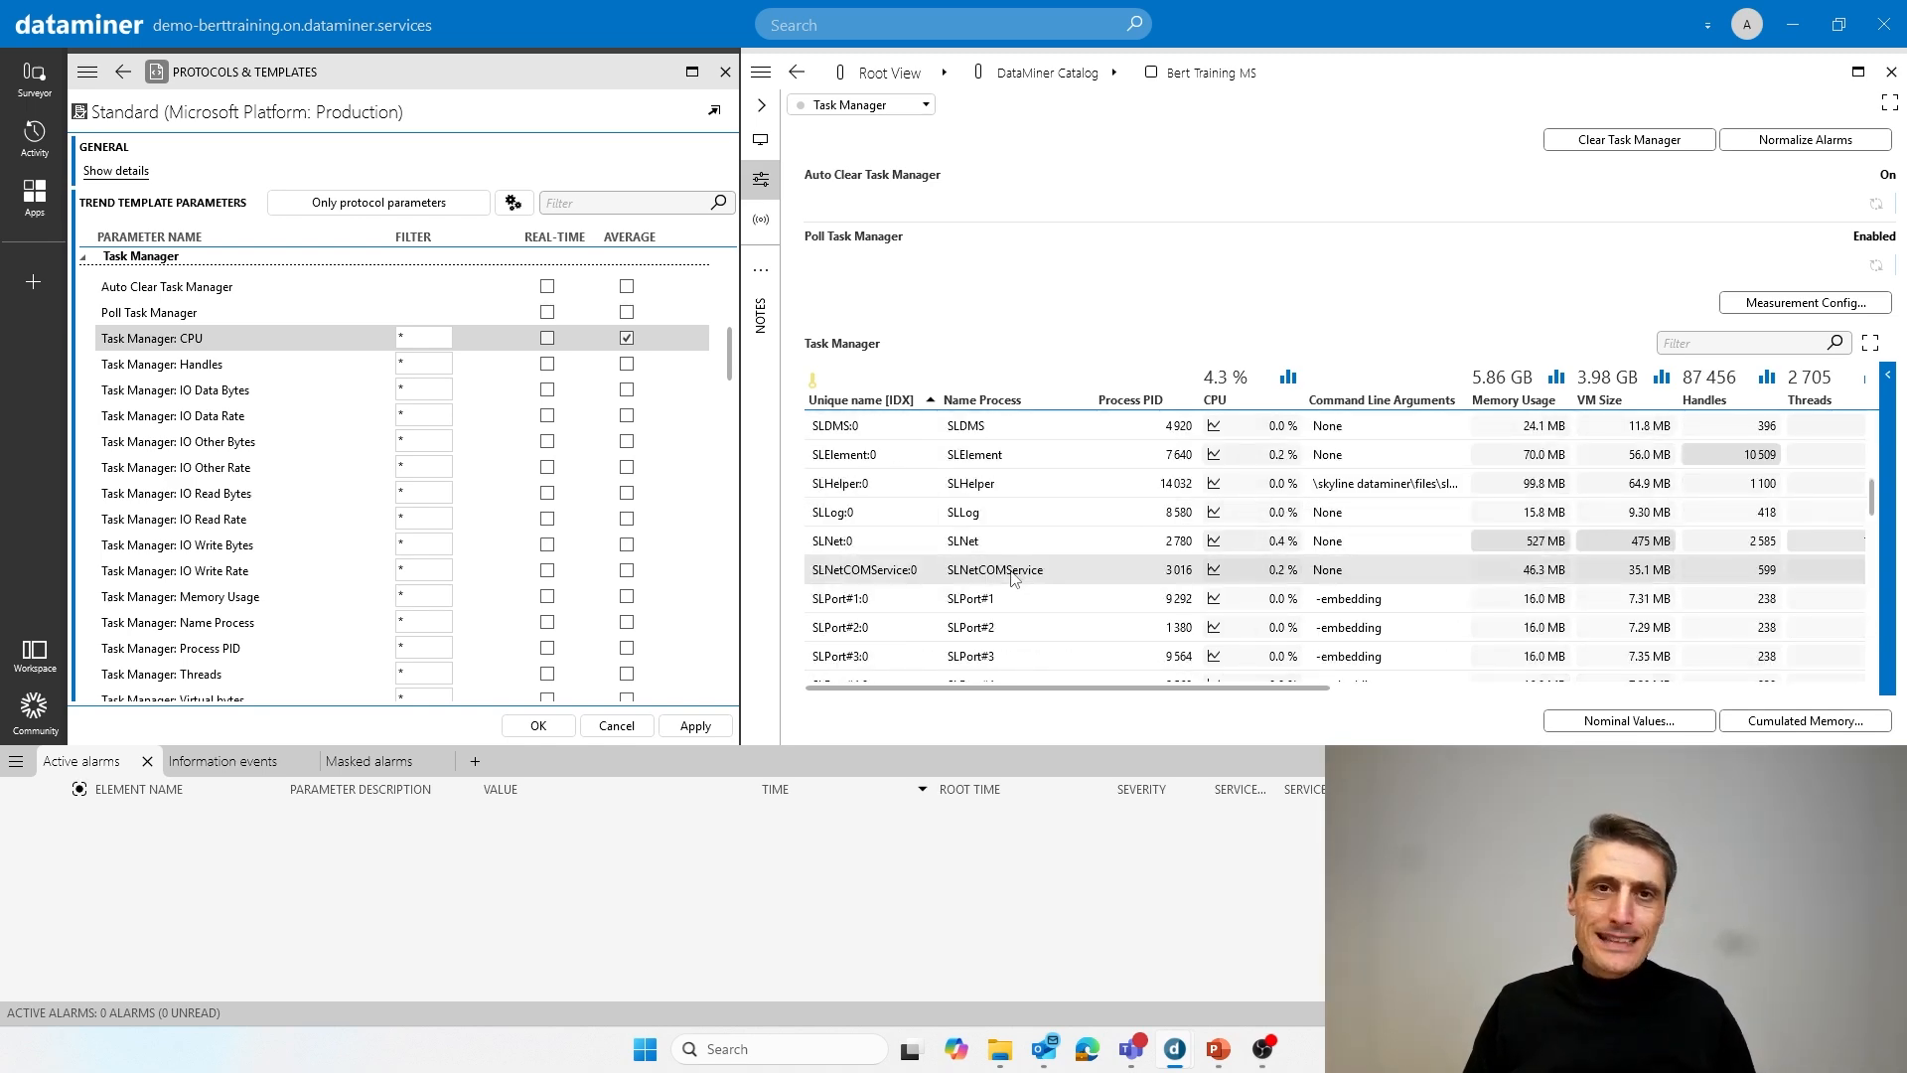
pyautogui.scroll(-10, 1013, 578)
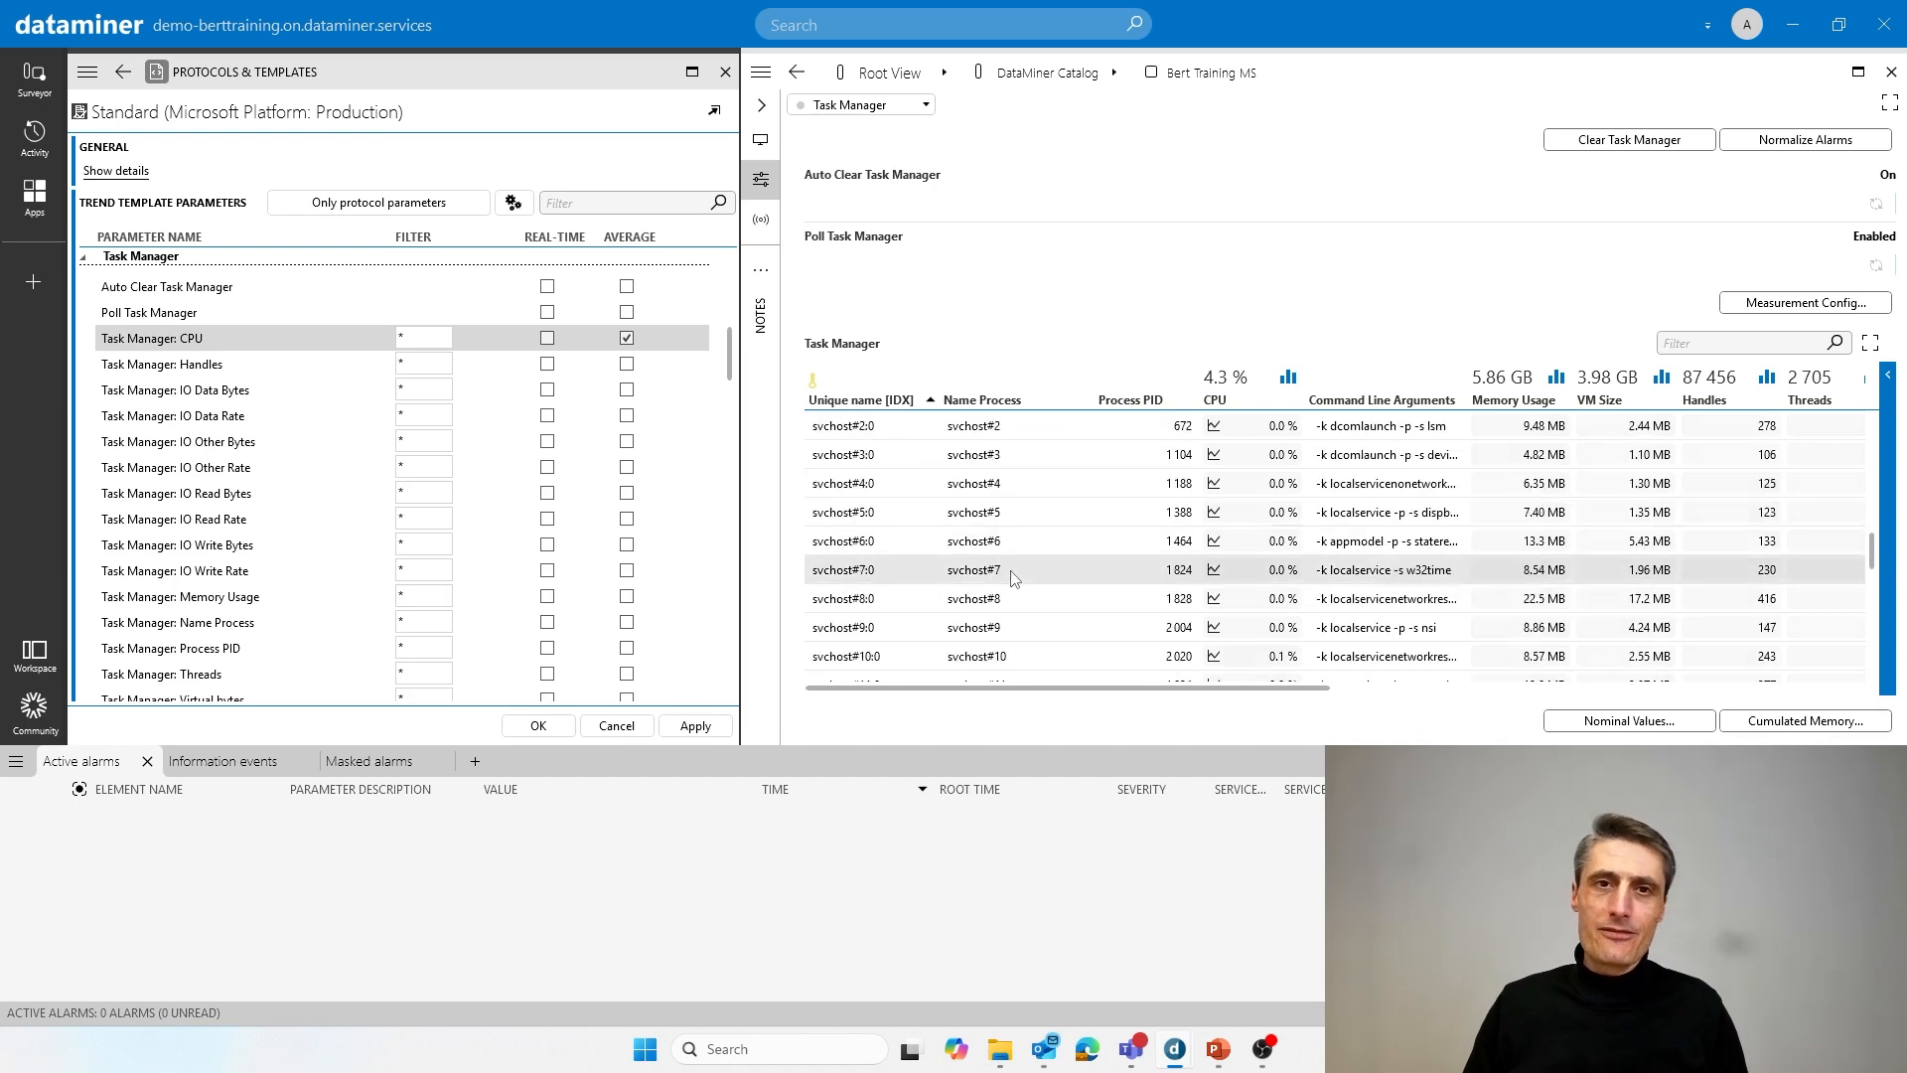
pyautogui.scroll(-10, 1013, 578)
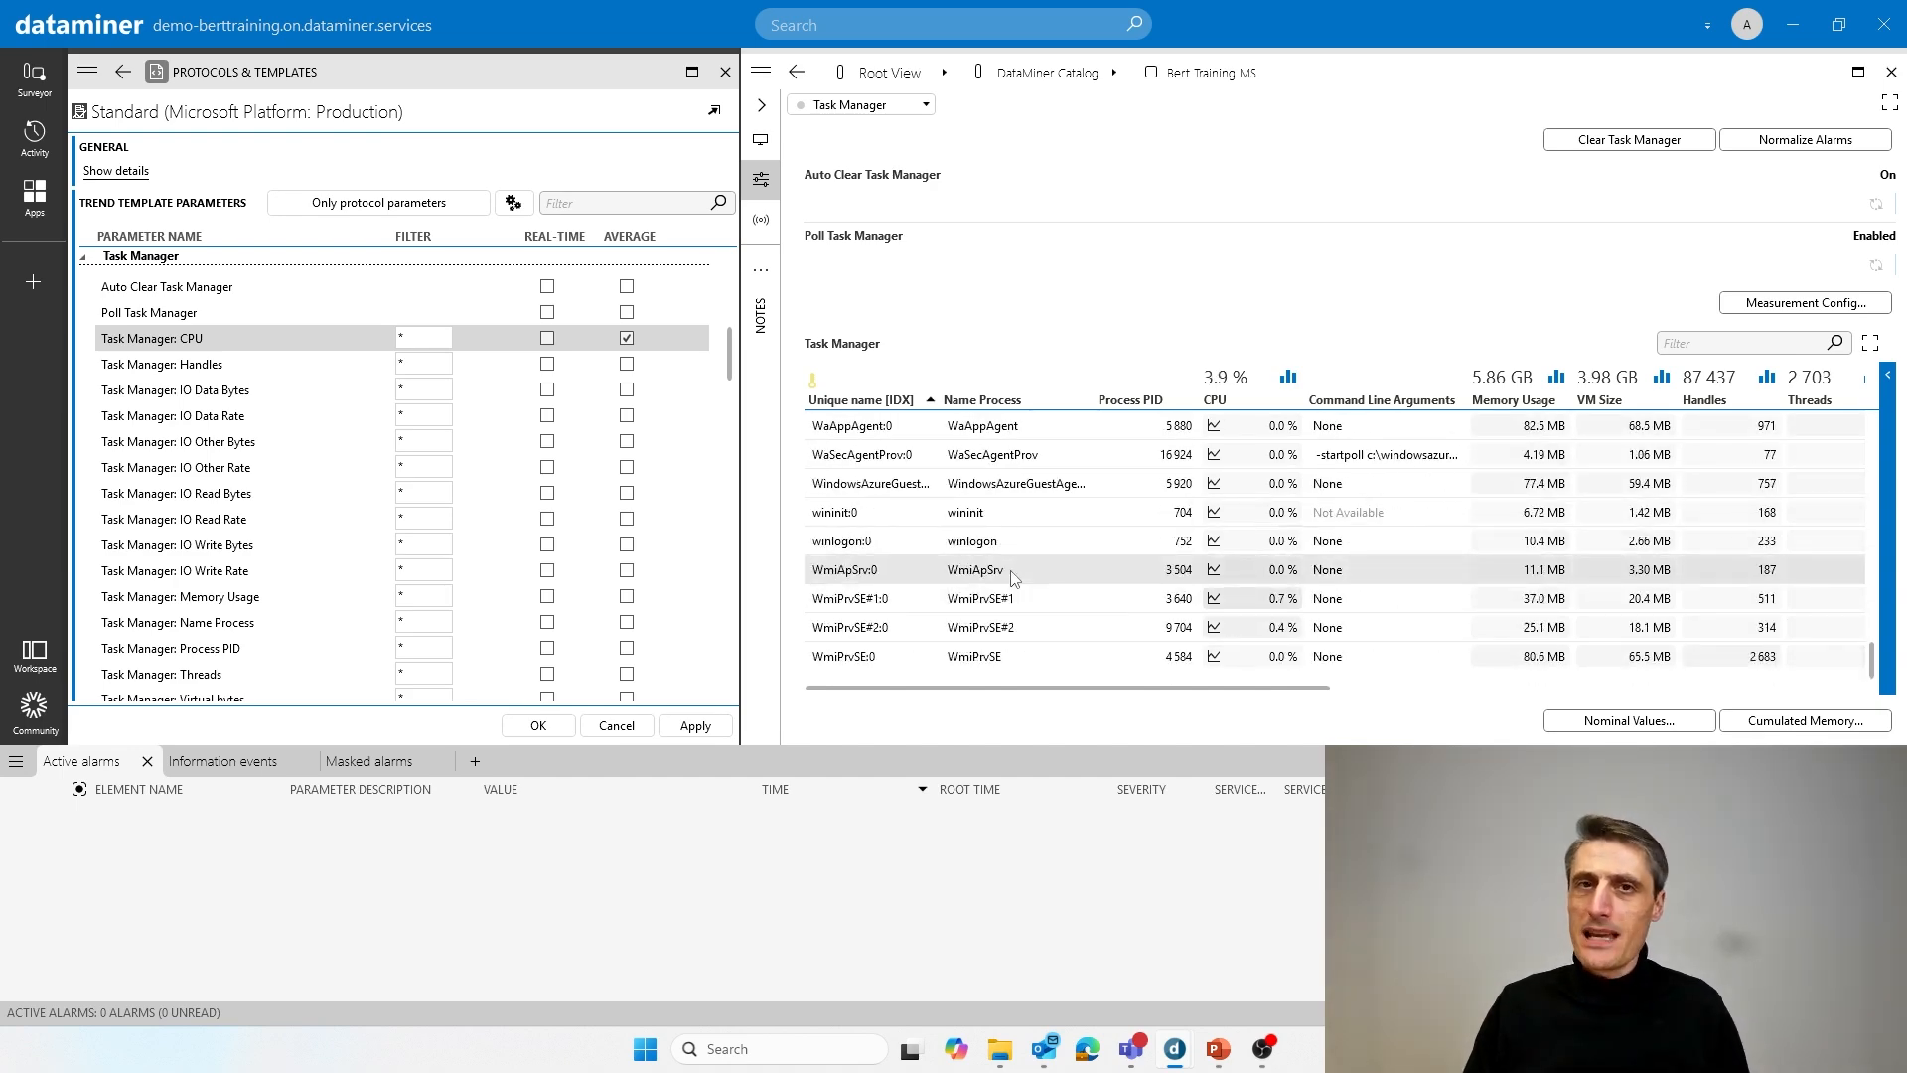
pyautogui.scroll(10, 1013, 579)
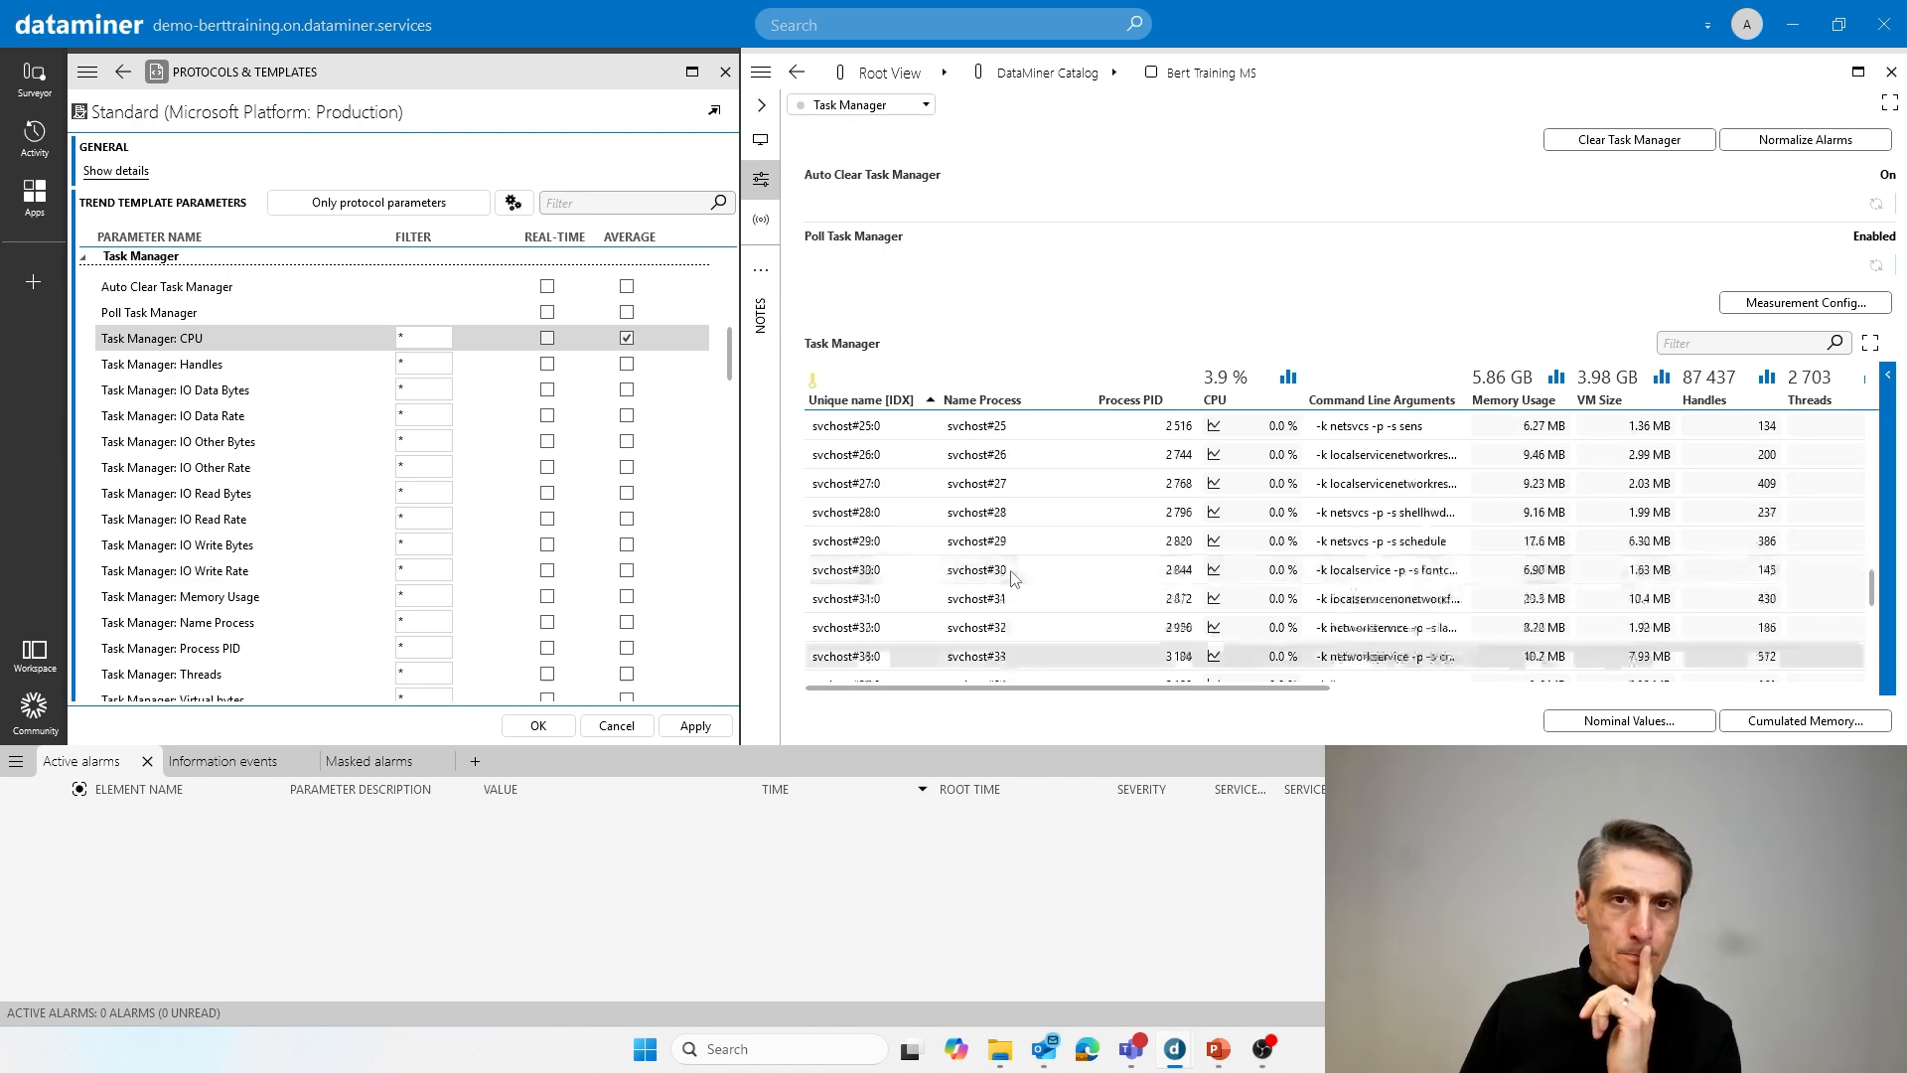
pyautogui.scroll(5, 1013, 578)
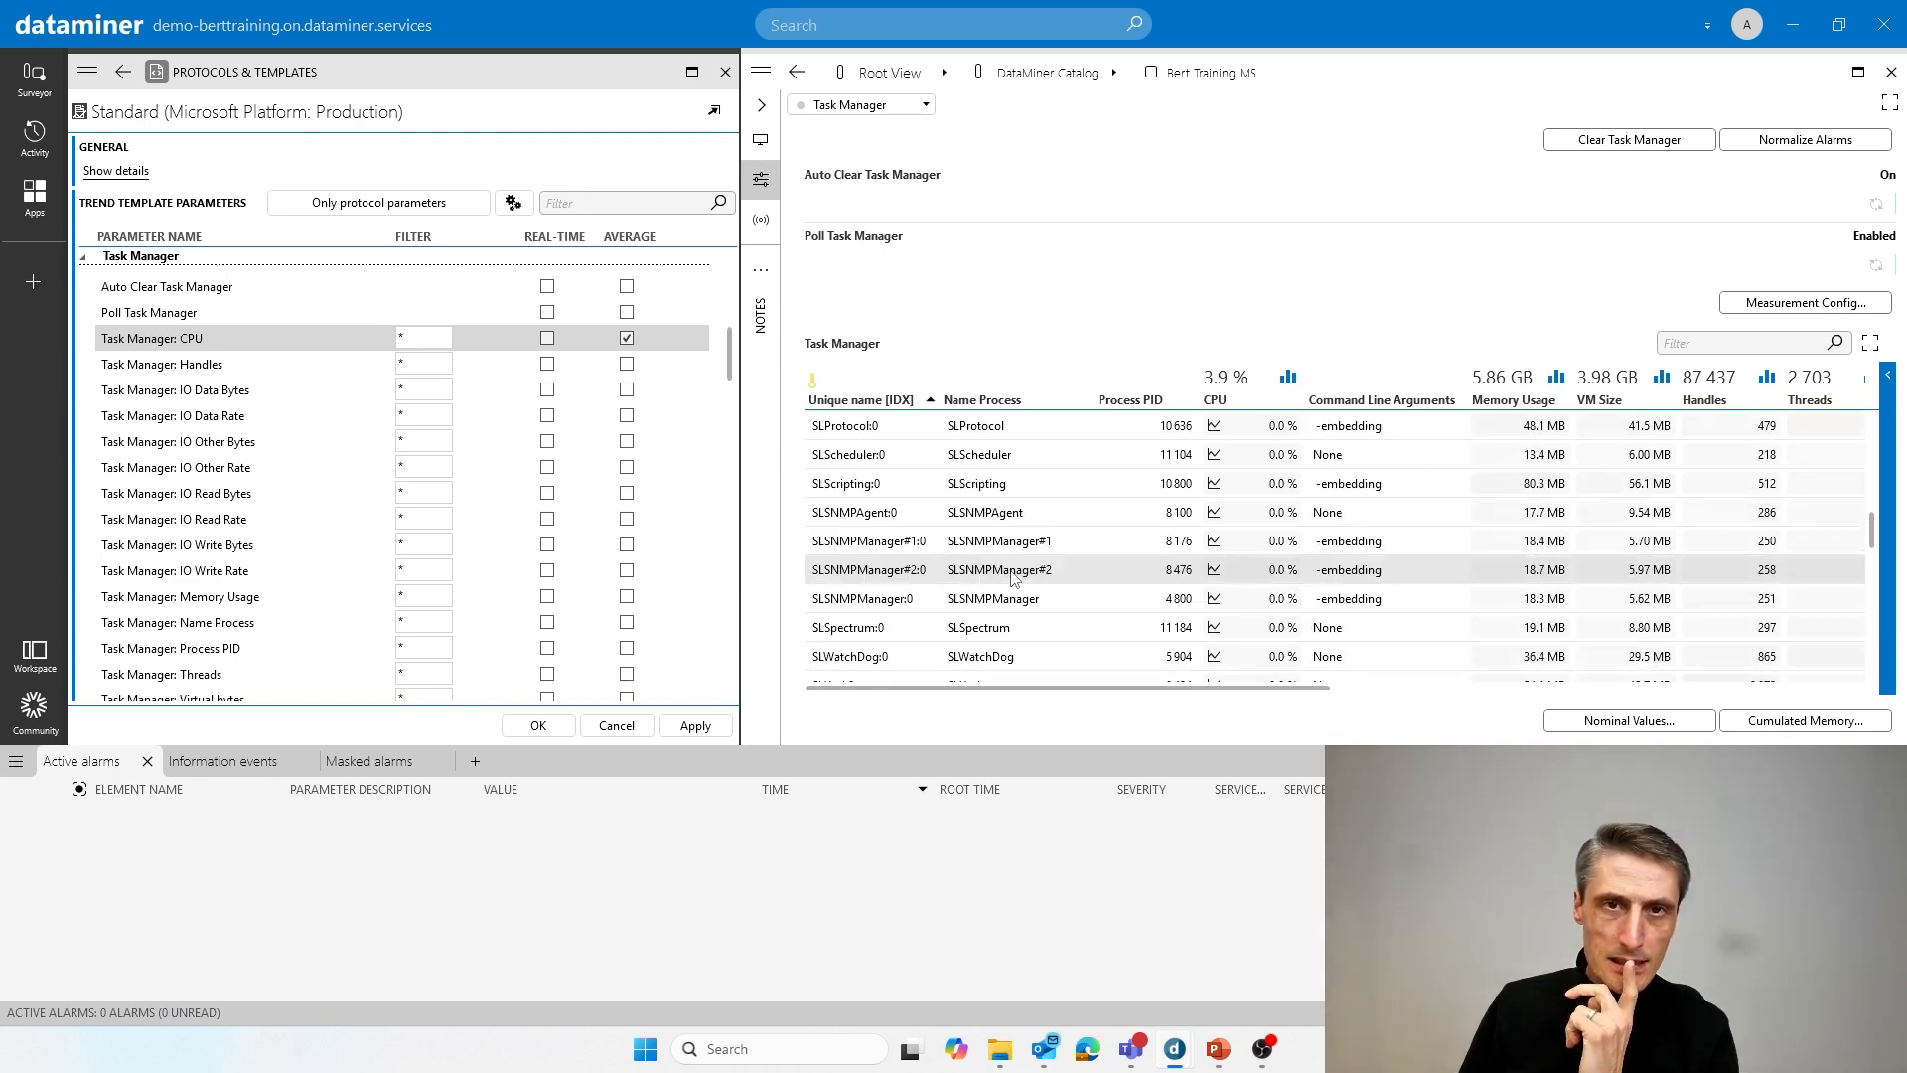
pyautogui.scroll(3, 1013, 578)
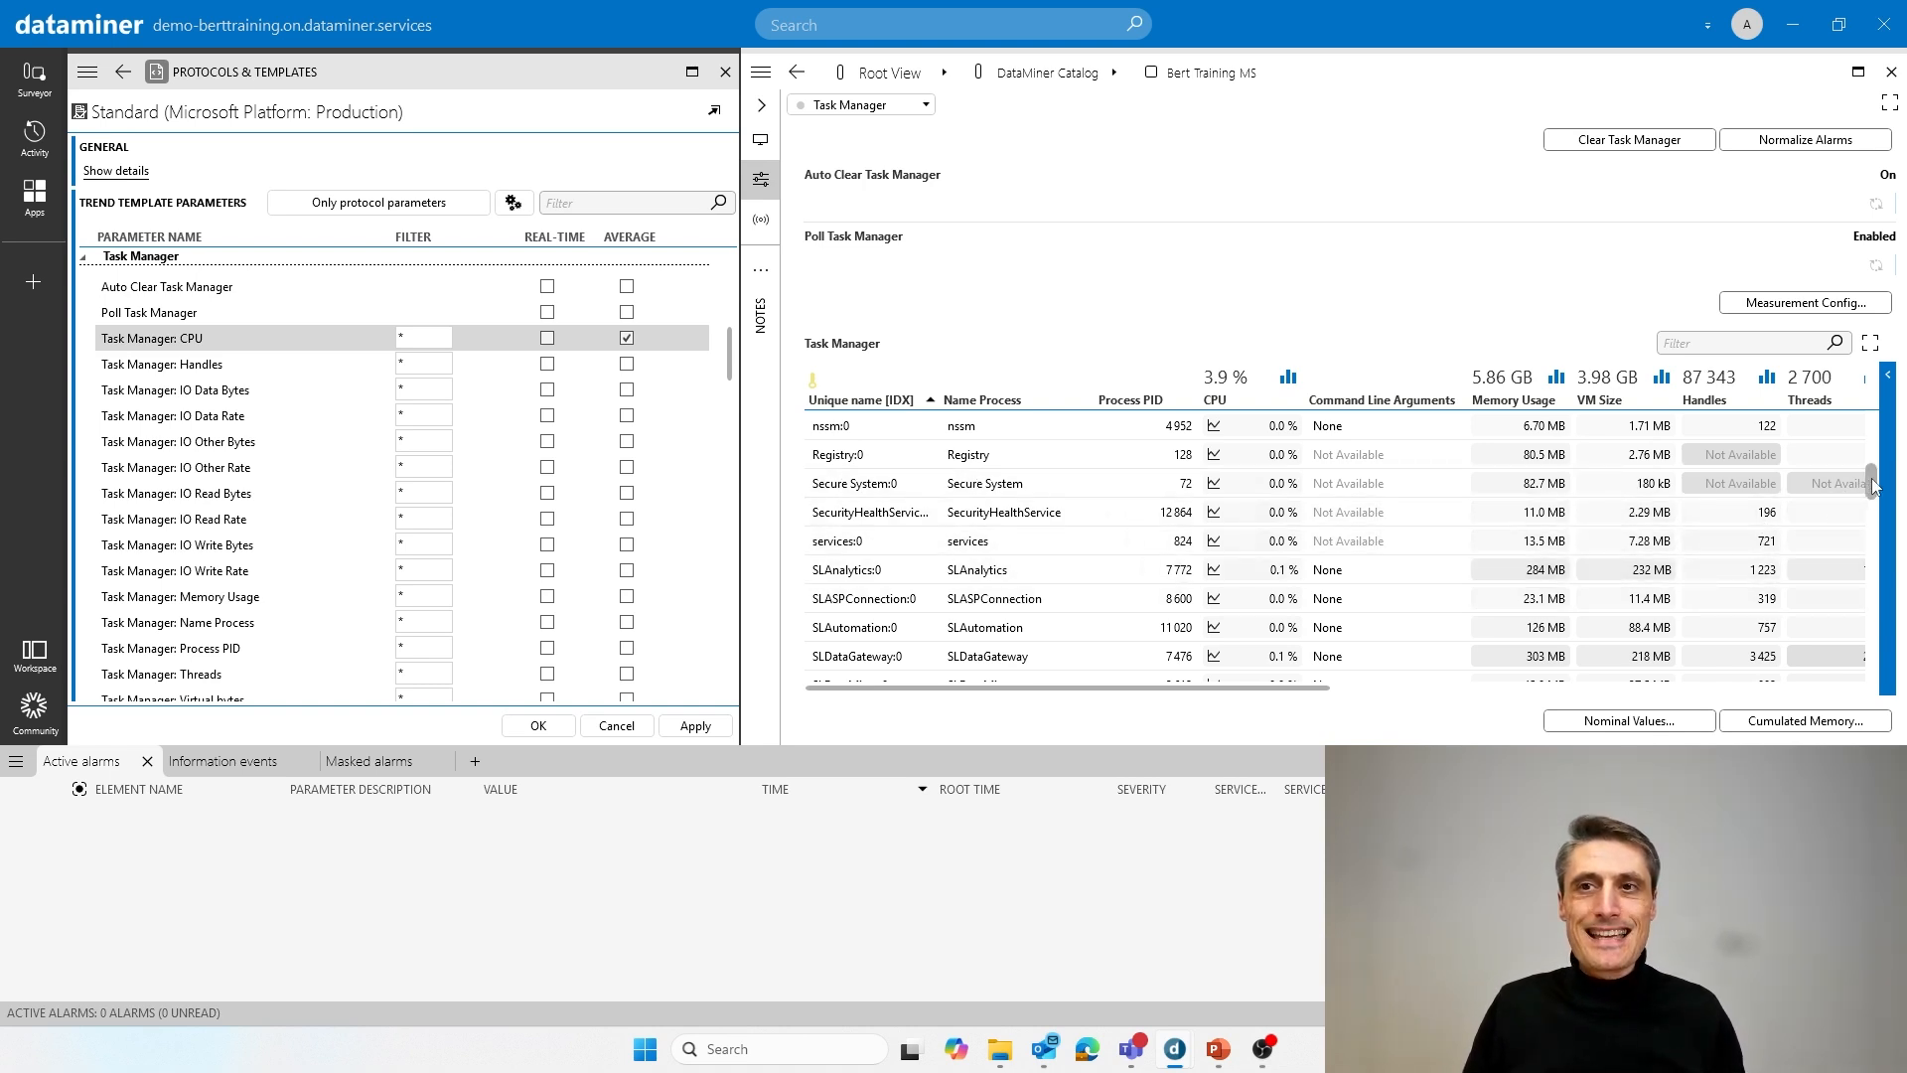
pyautogui.moveTo(1873, 485); pyautogui.dragTo(1873, 489)
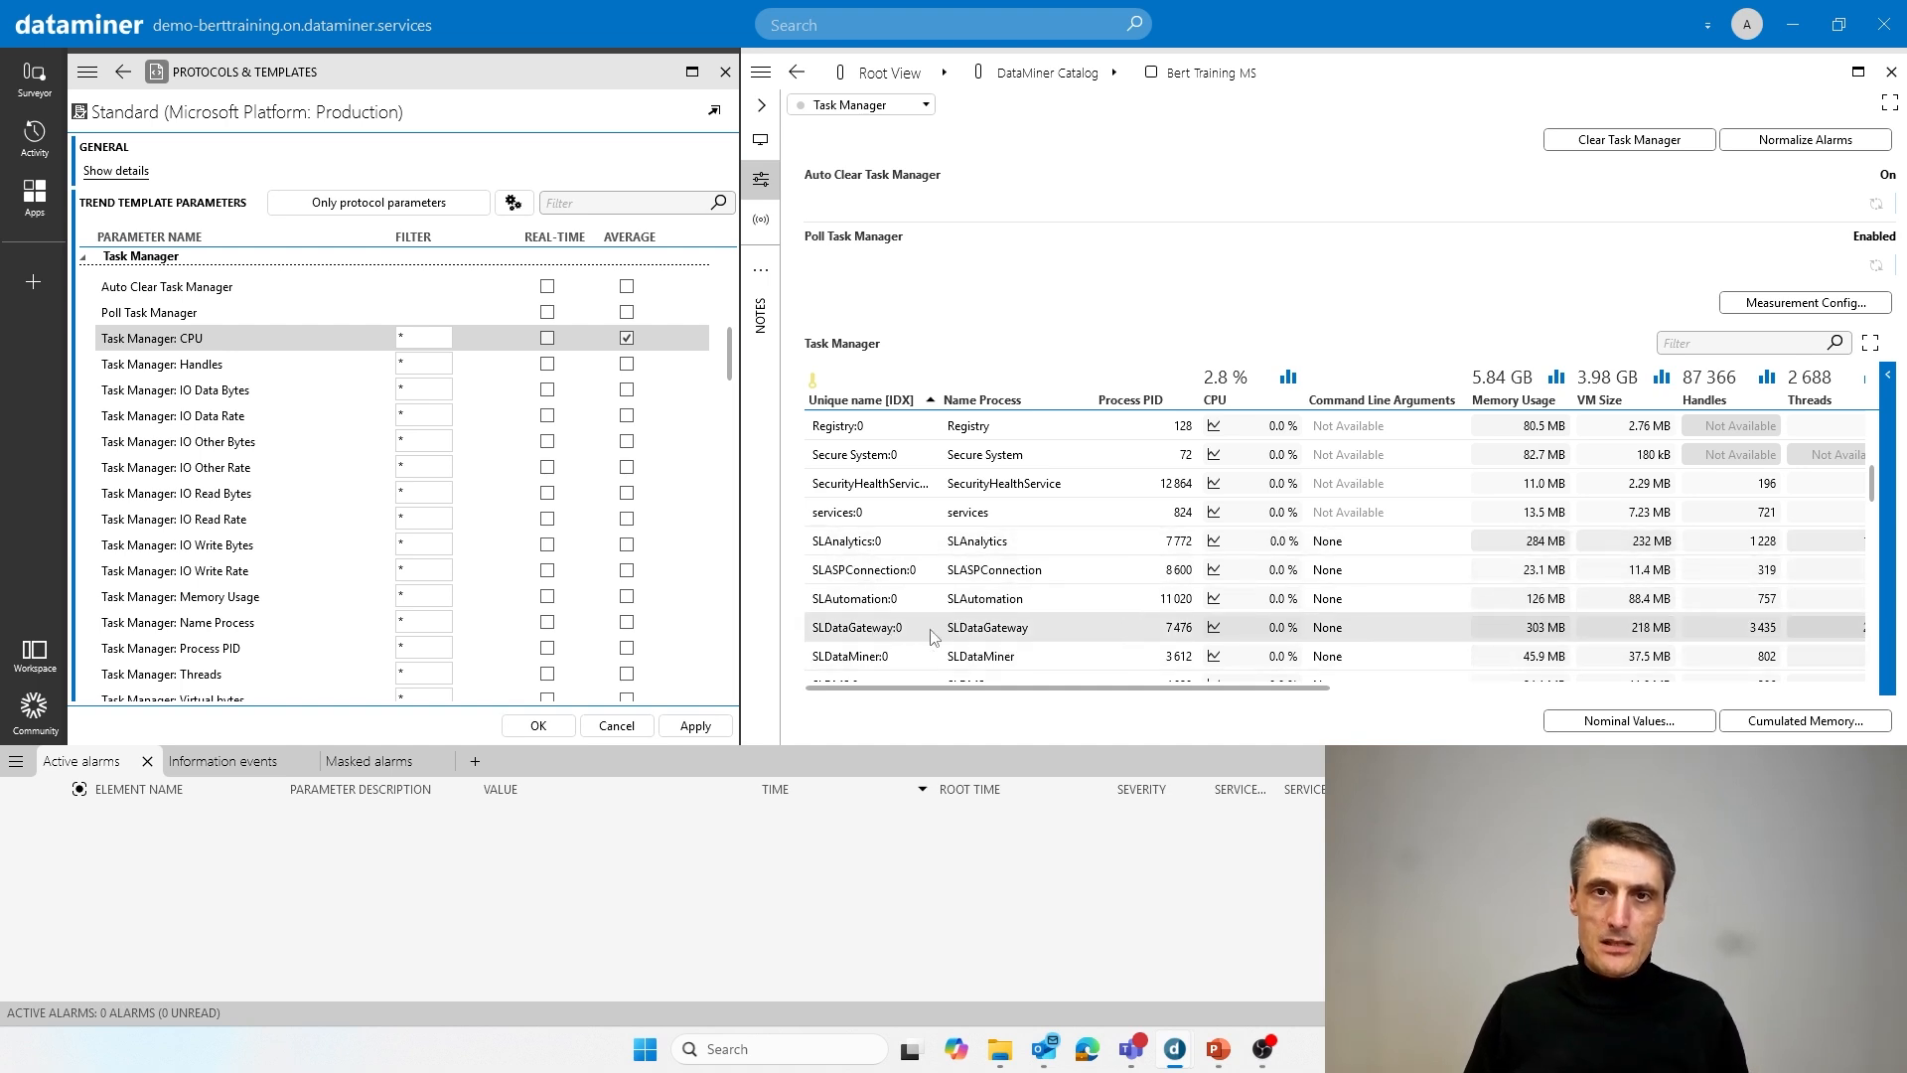
# Limit the Task Manager: CPU trending to the filter SL* and apply the template
pyautogui.click(424, 338)
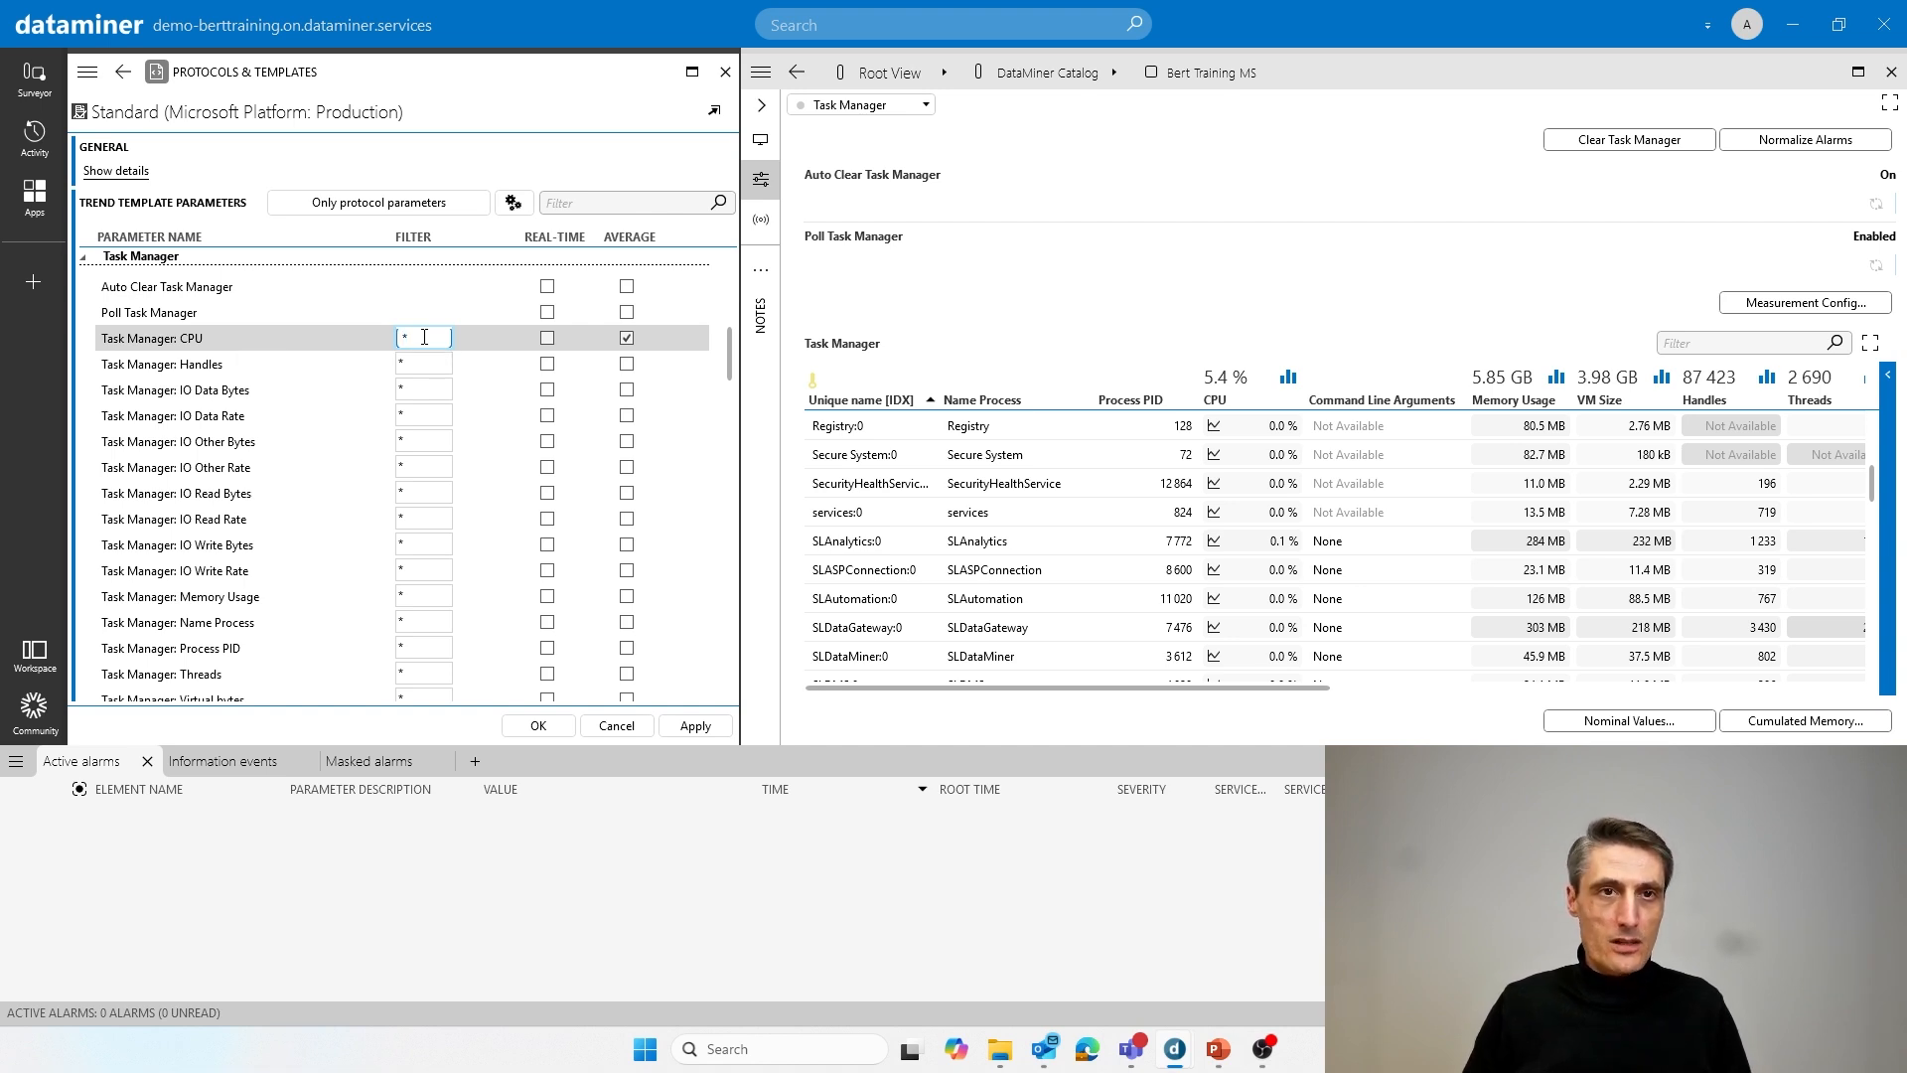
pyautogui.write('SL')
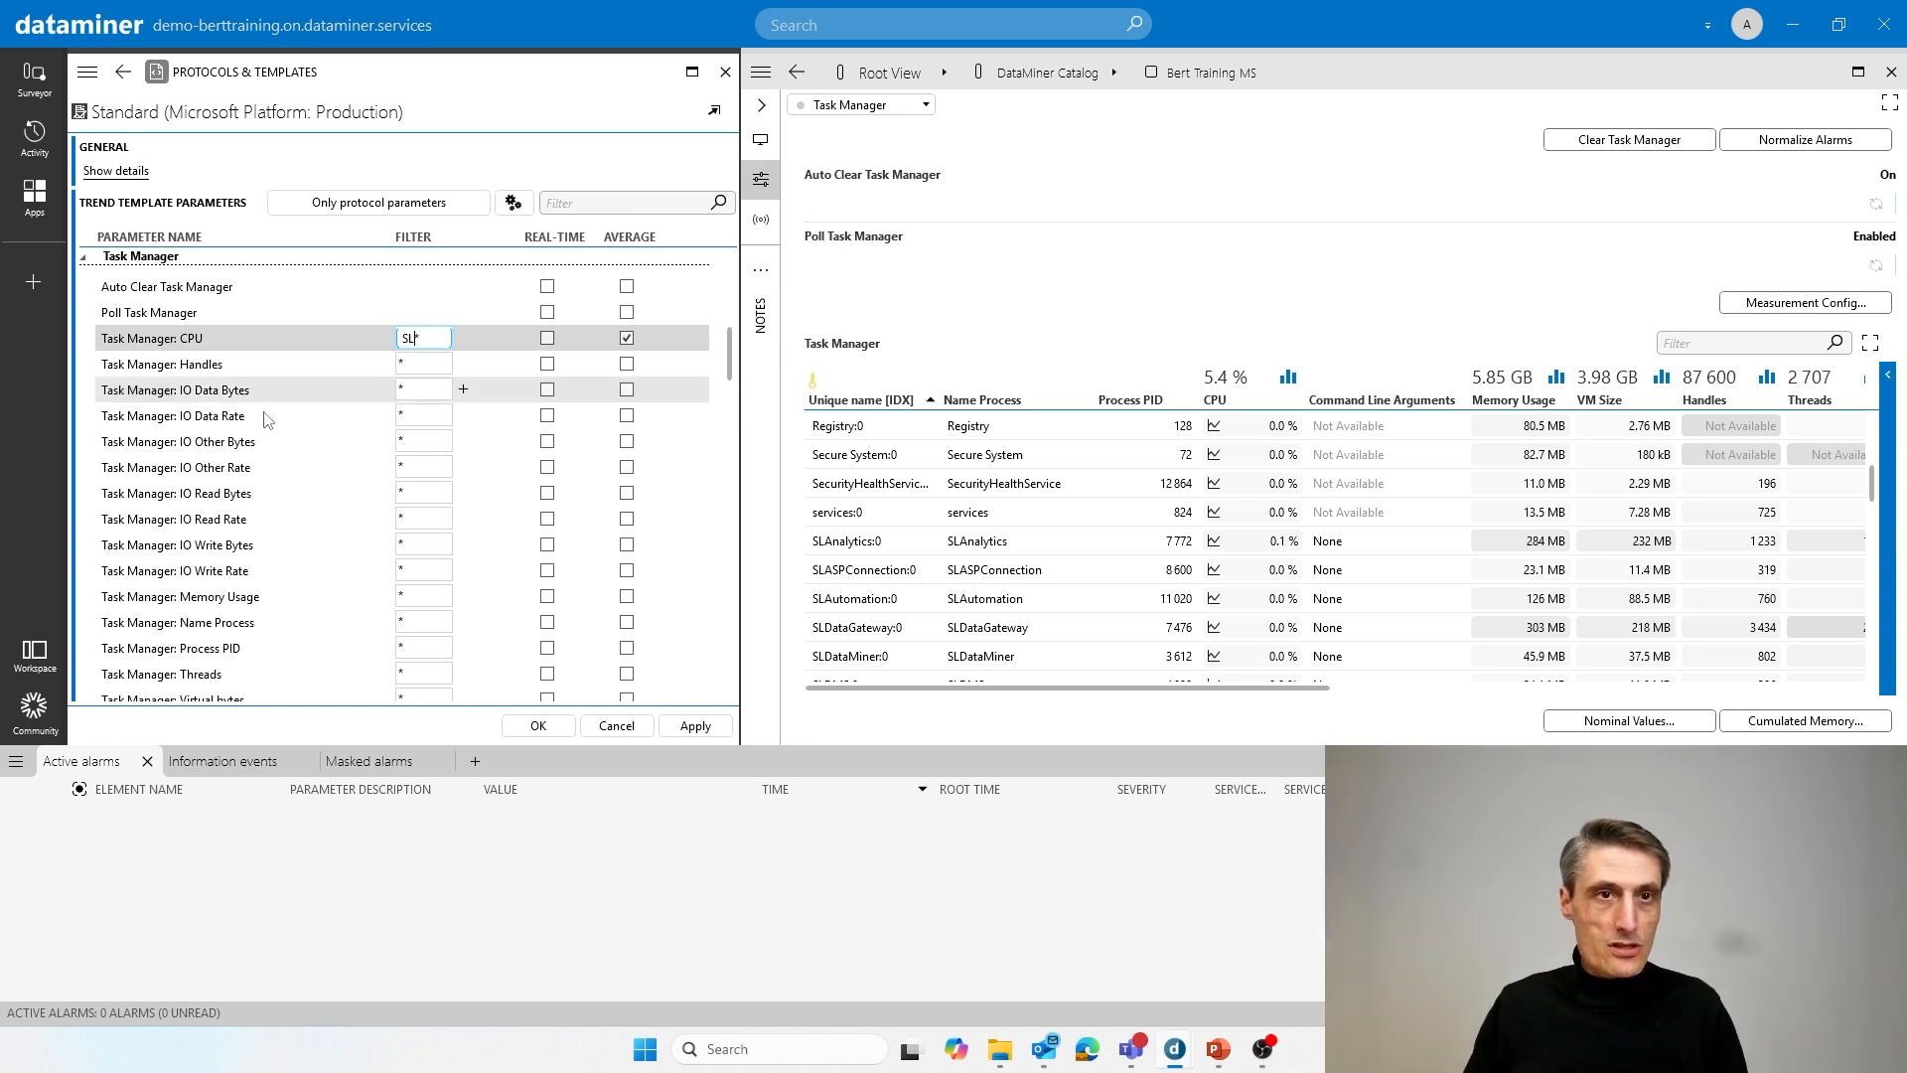
pyautogui.click(209, 340)
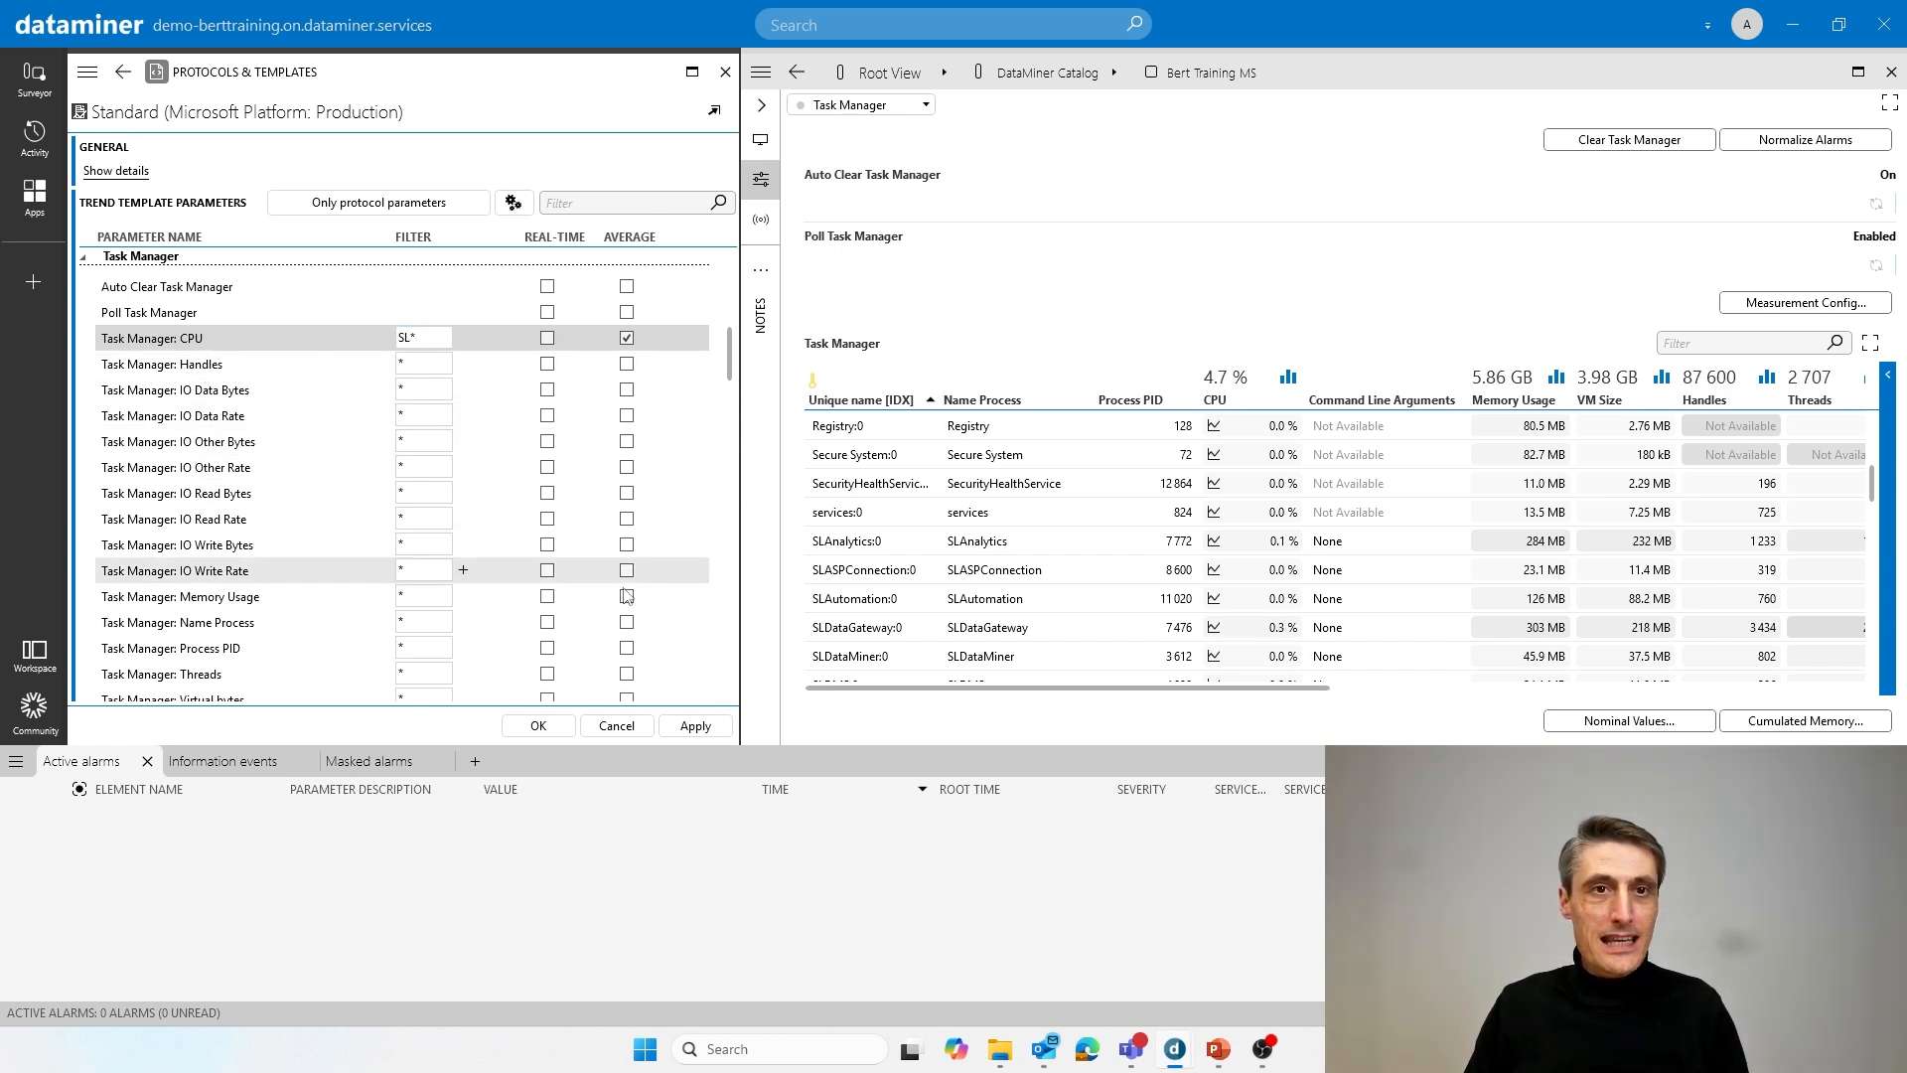
pyautogui.click(694, 725)
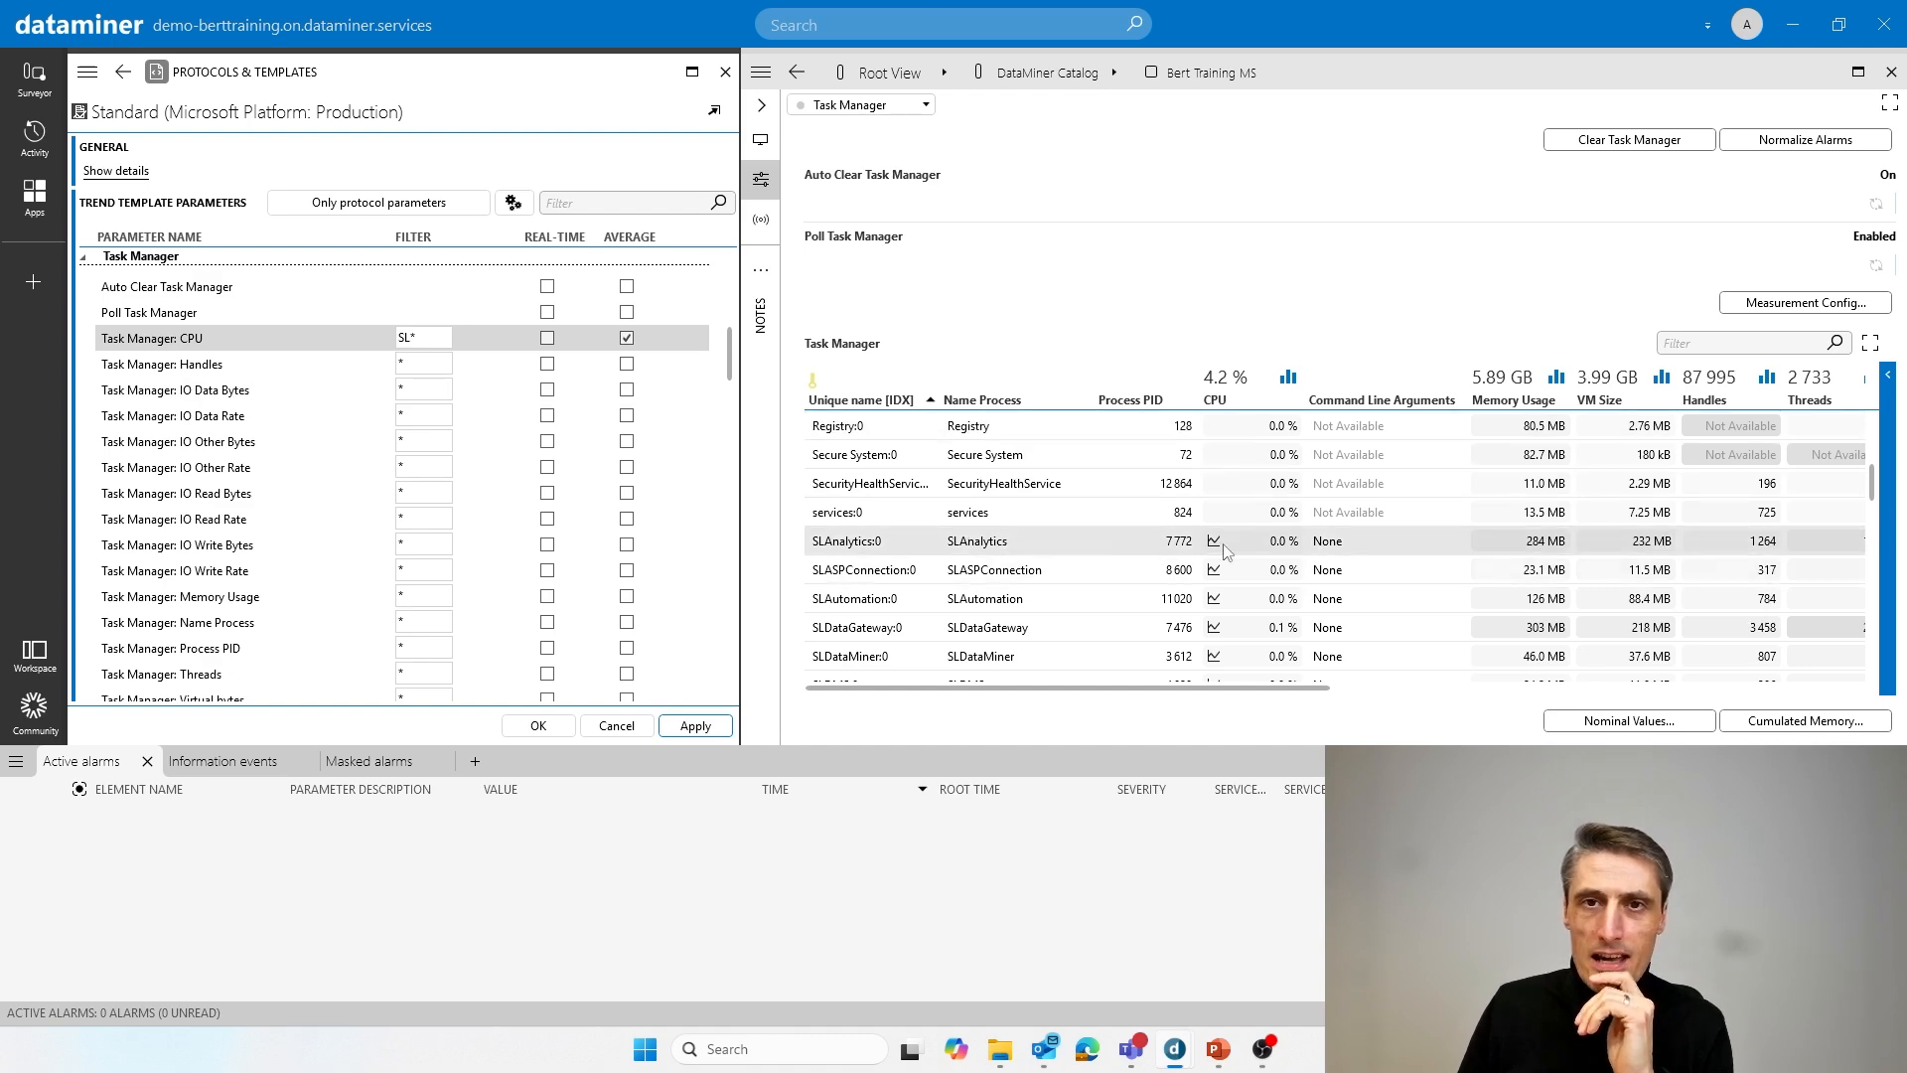
# Add a second Task Manager: CPU entry with the filter wmi*, enable its average trending, and apply the template
pyautogui.moveTo(1872, 490); pyautogui.dragTo(1884, 672)
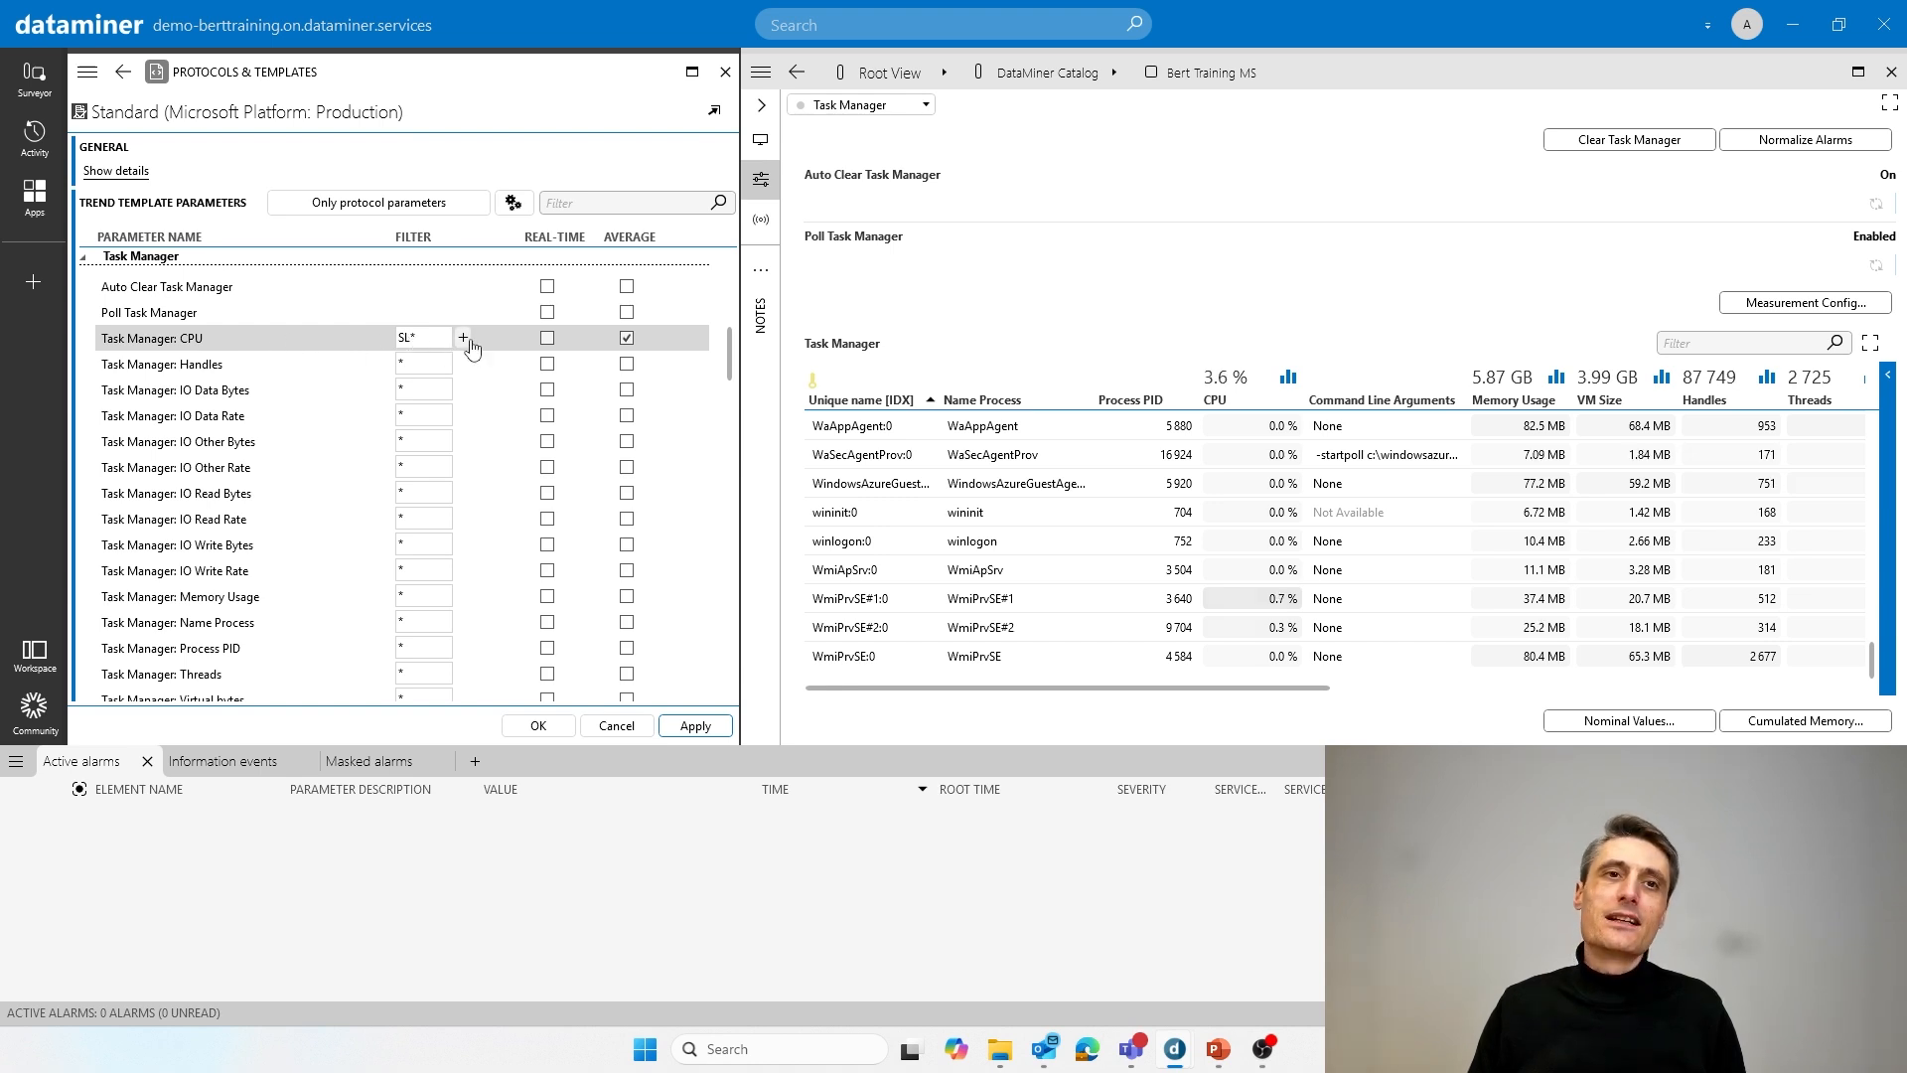
pyautogui.click(465, 339)
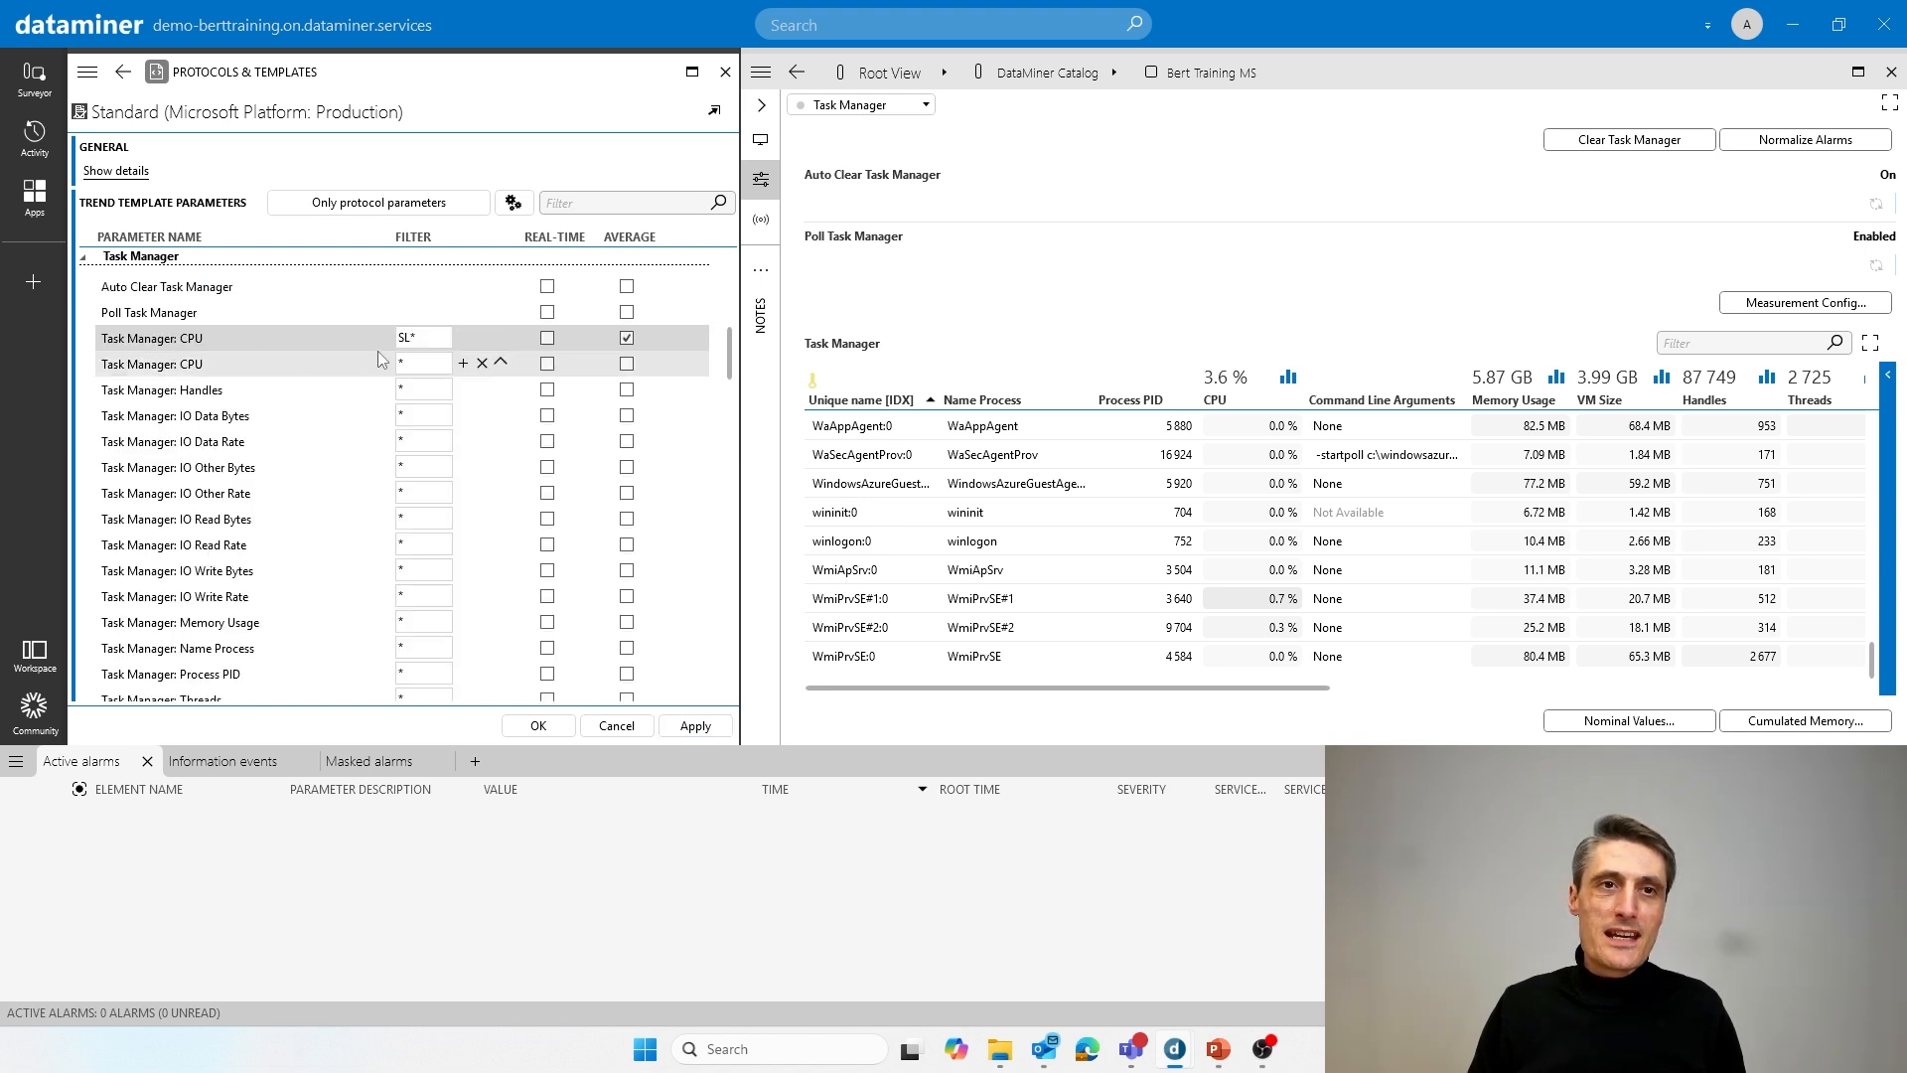
pyautogui.click(418, 362)
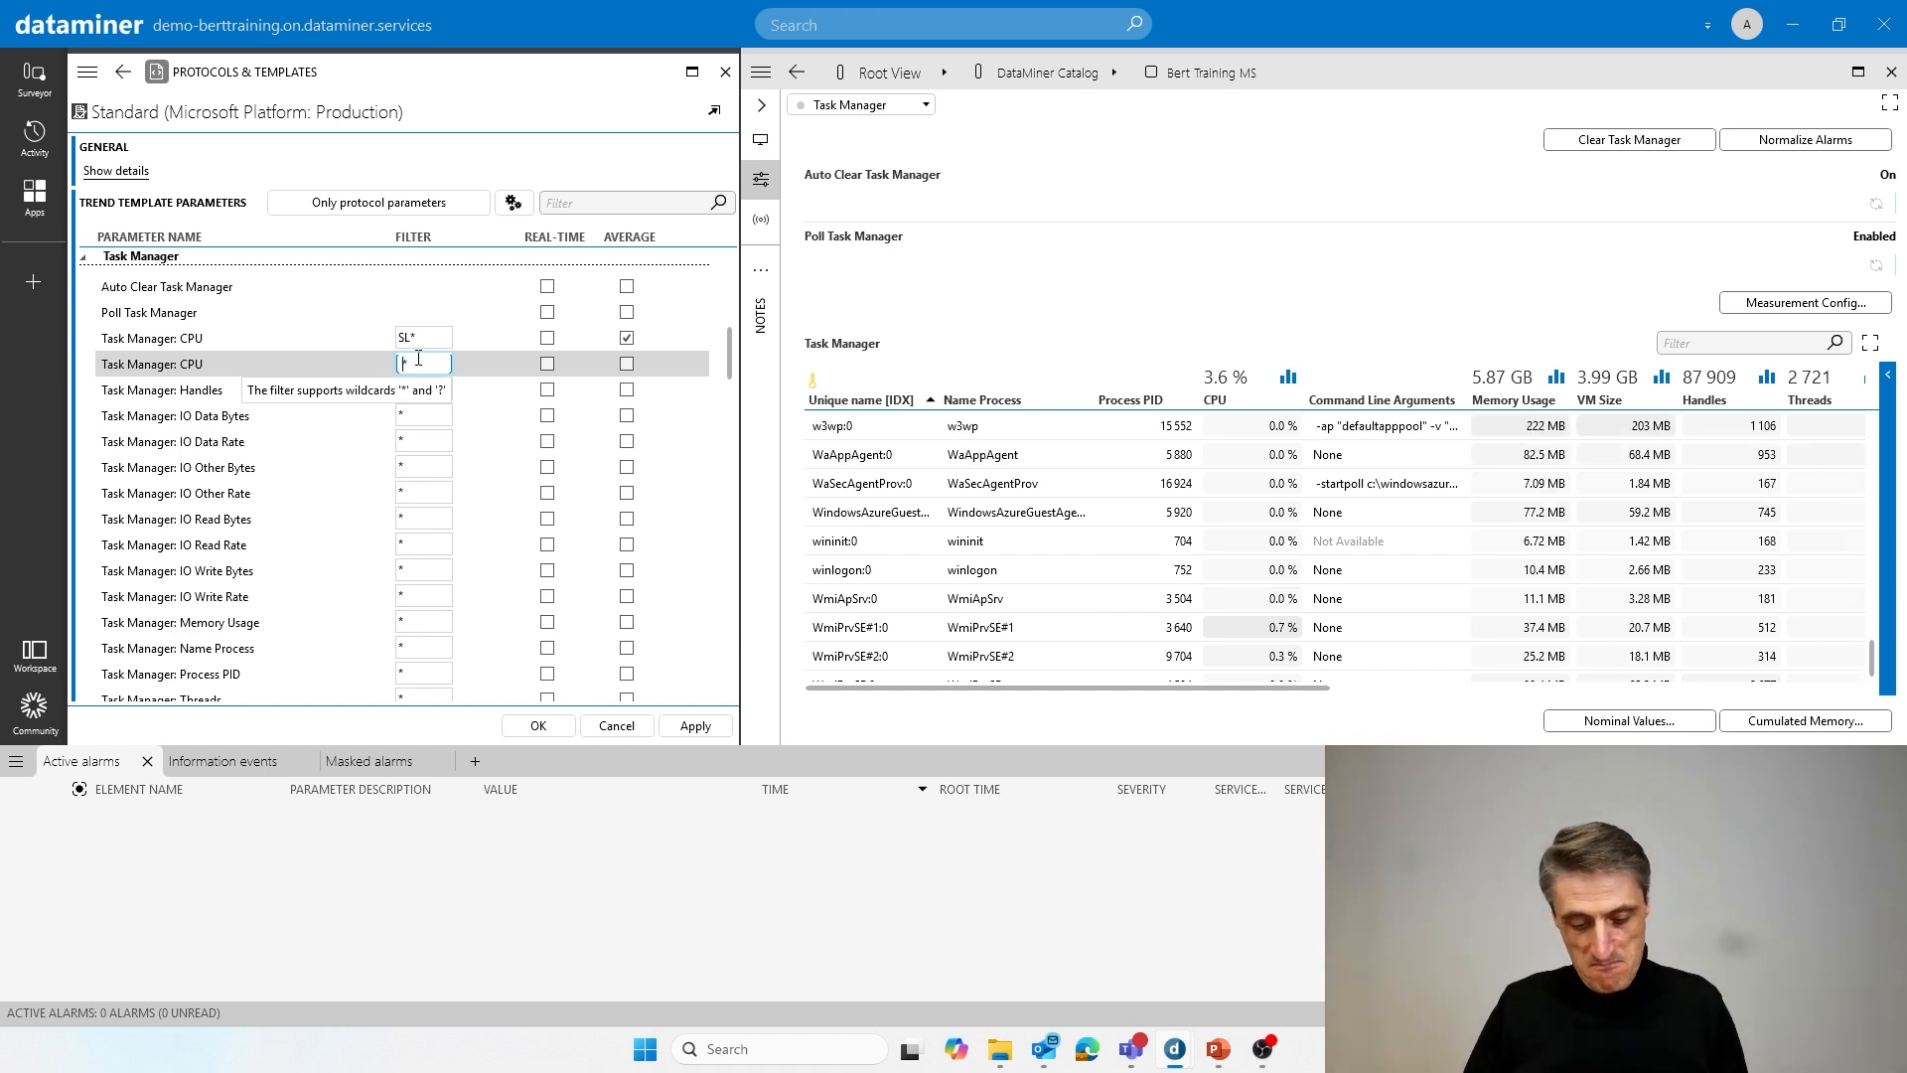
pyautogui.write('wmi')
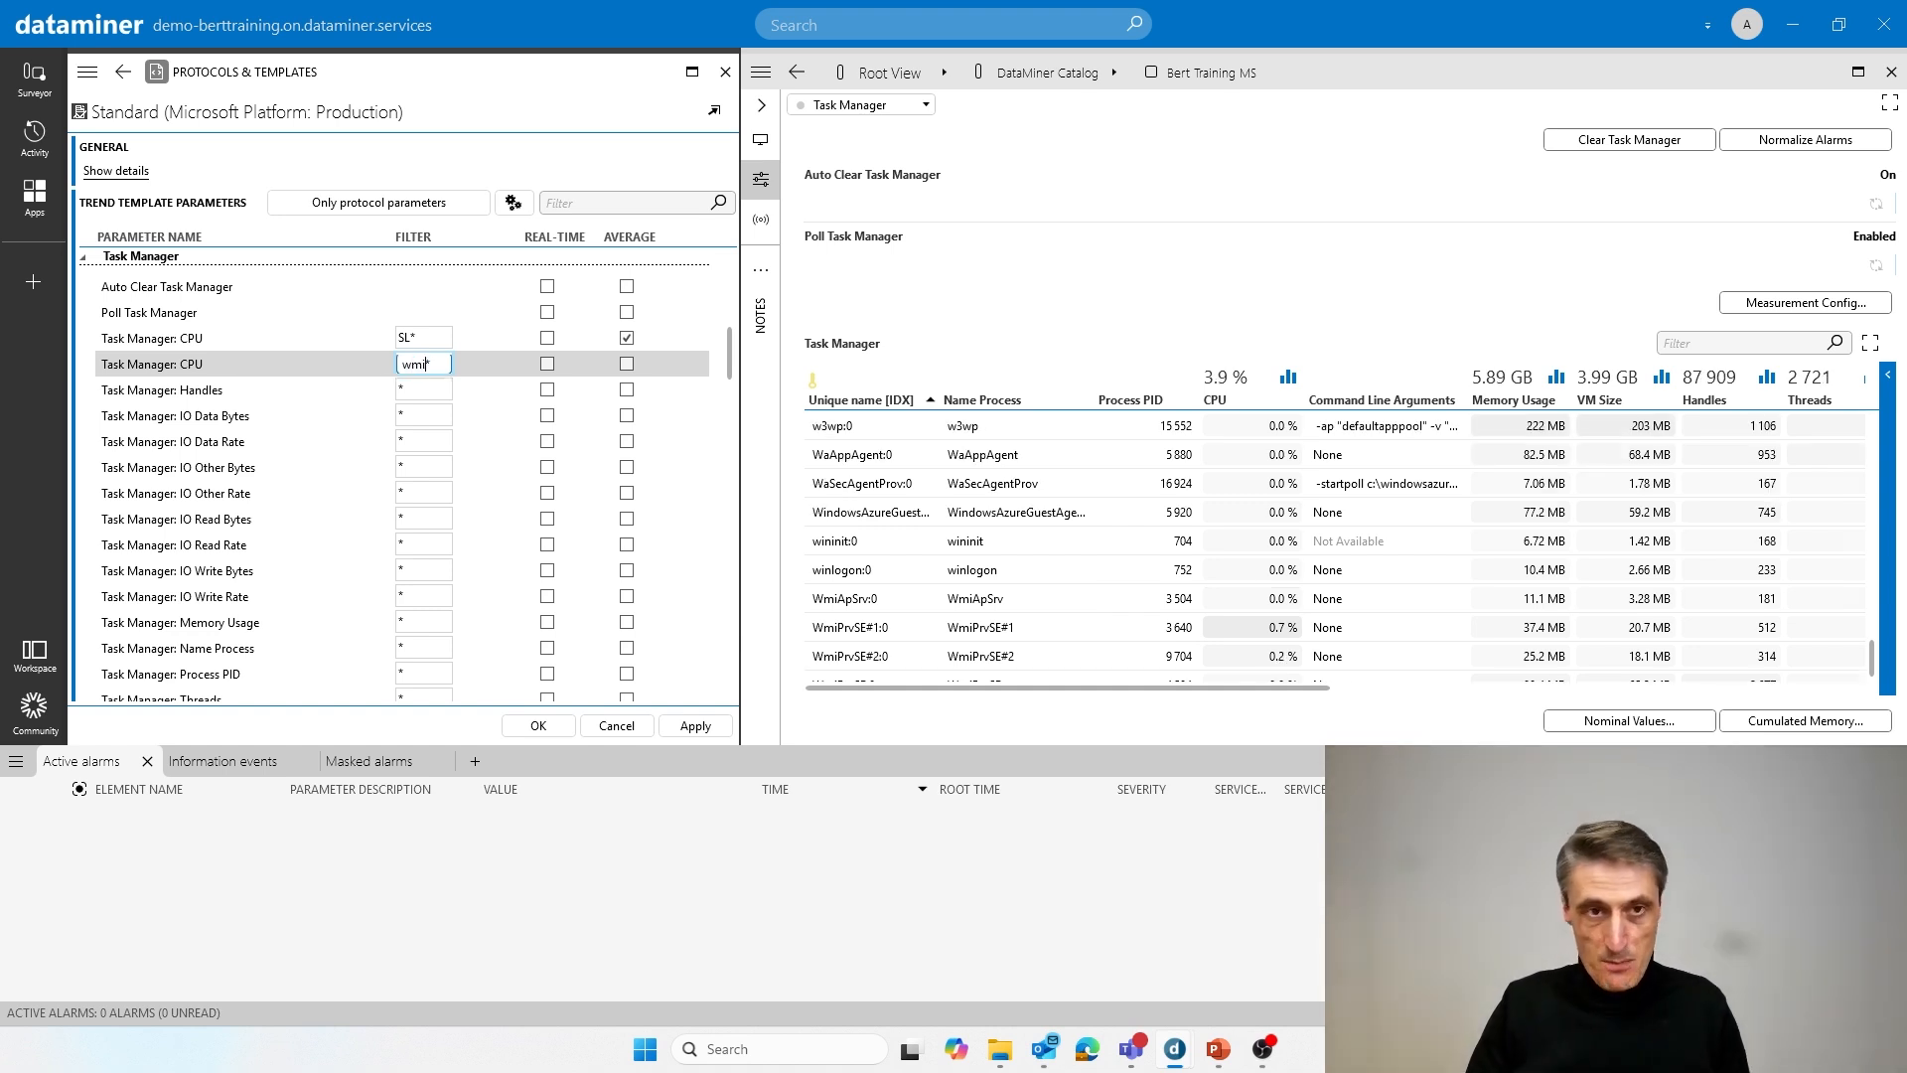
pyautogui.click(627, 368)
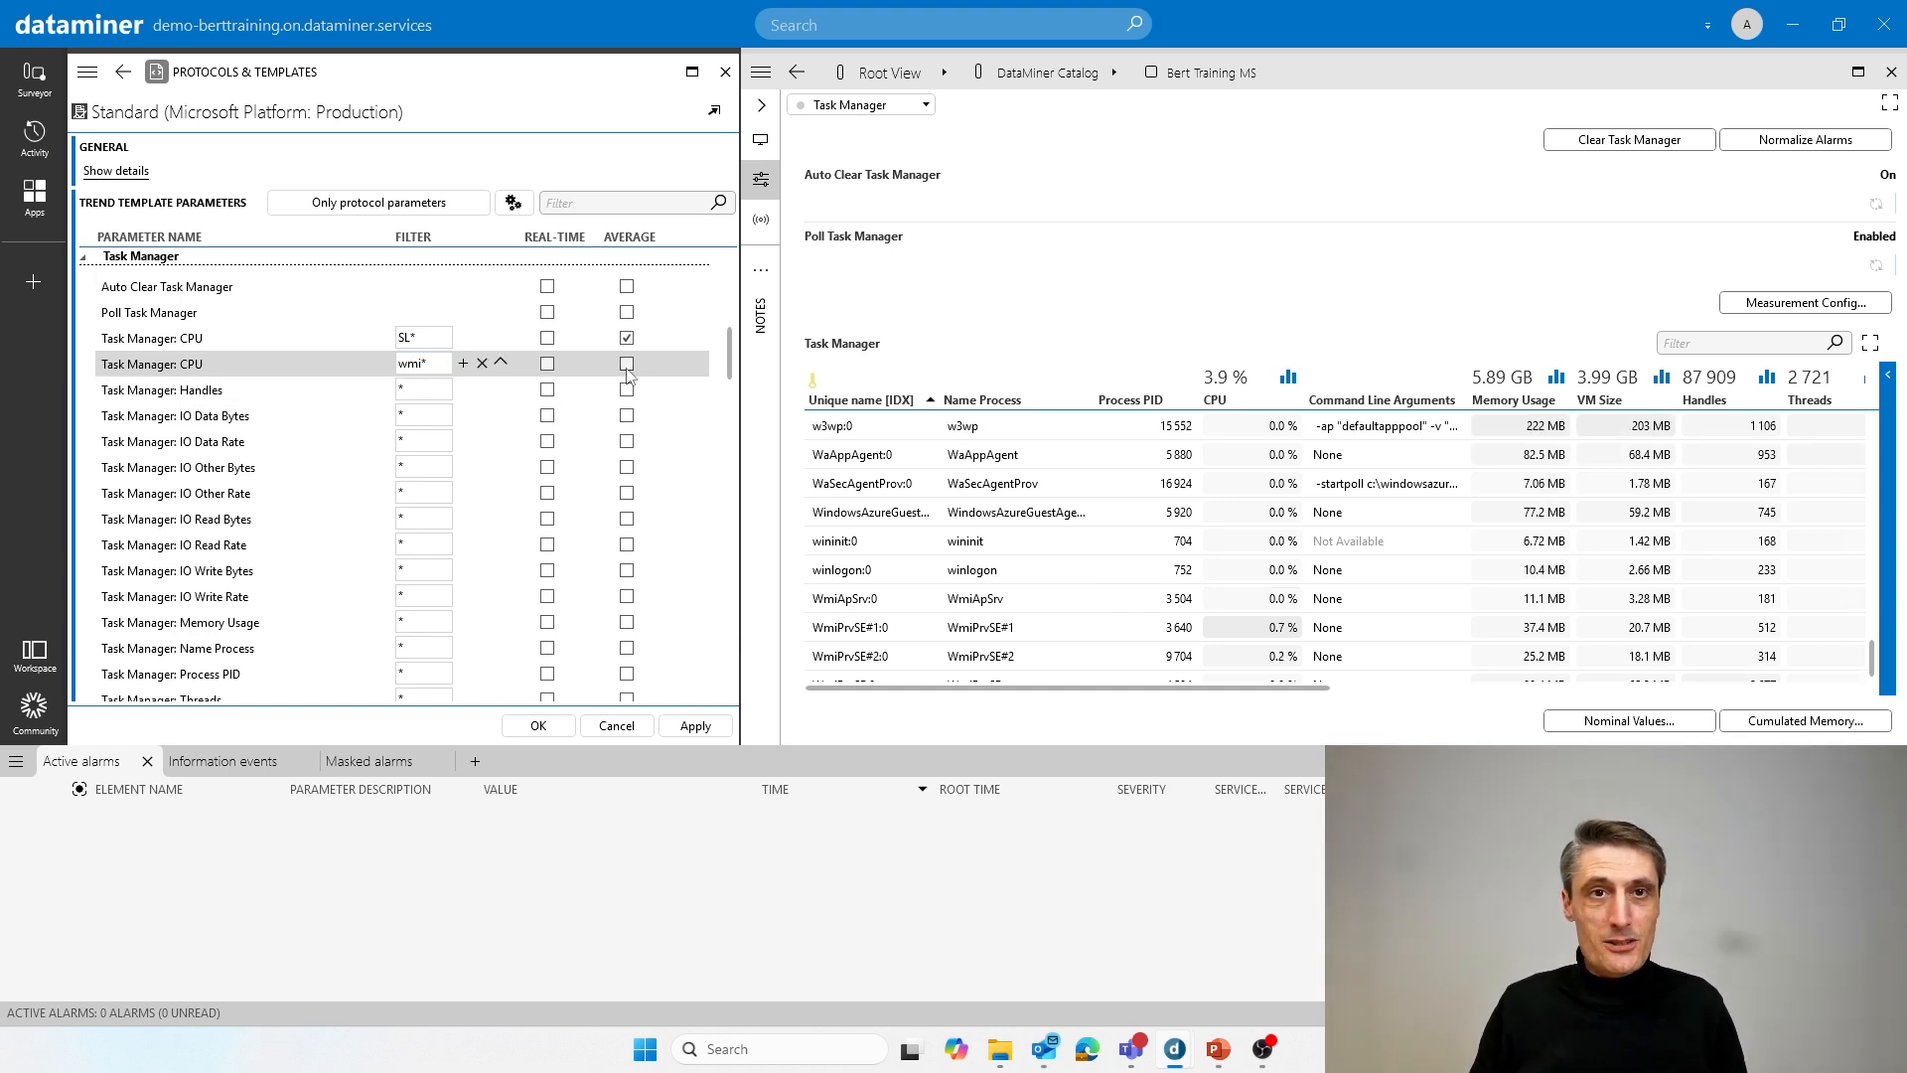
pyautogui.click(699, 729)
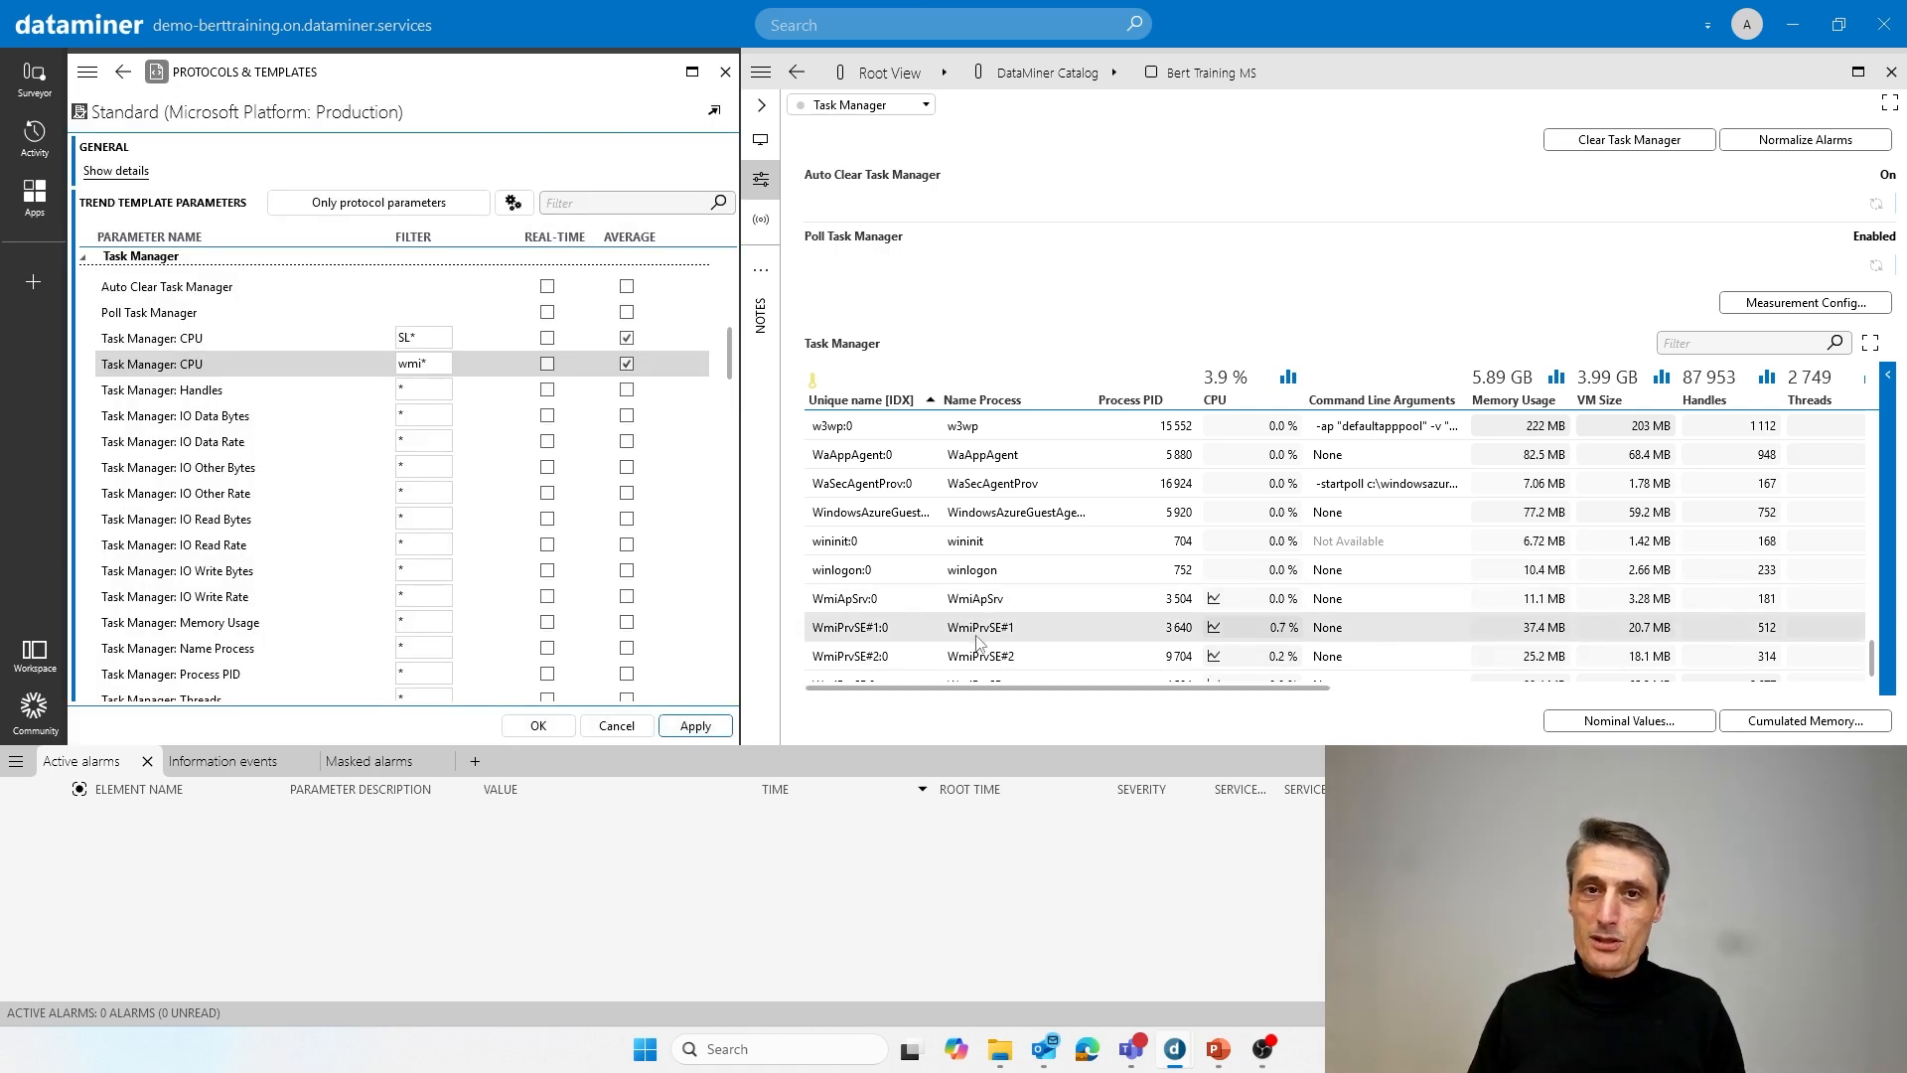
pyautogui.scroll(-1, 1222, 629)
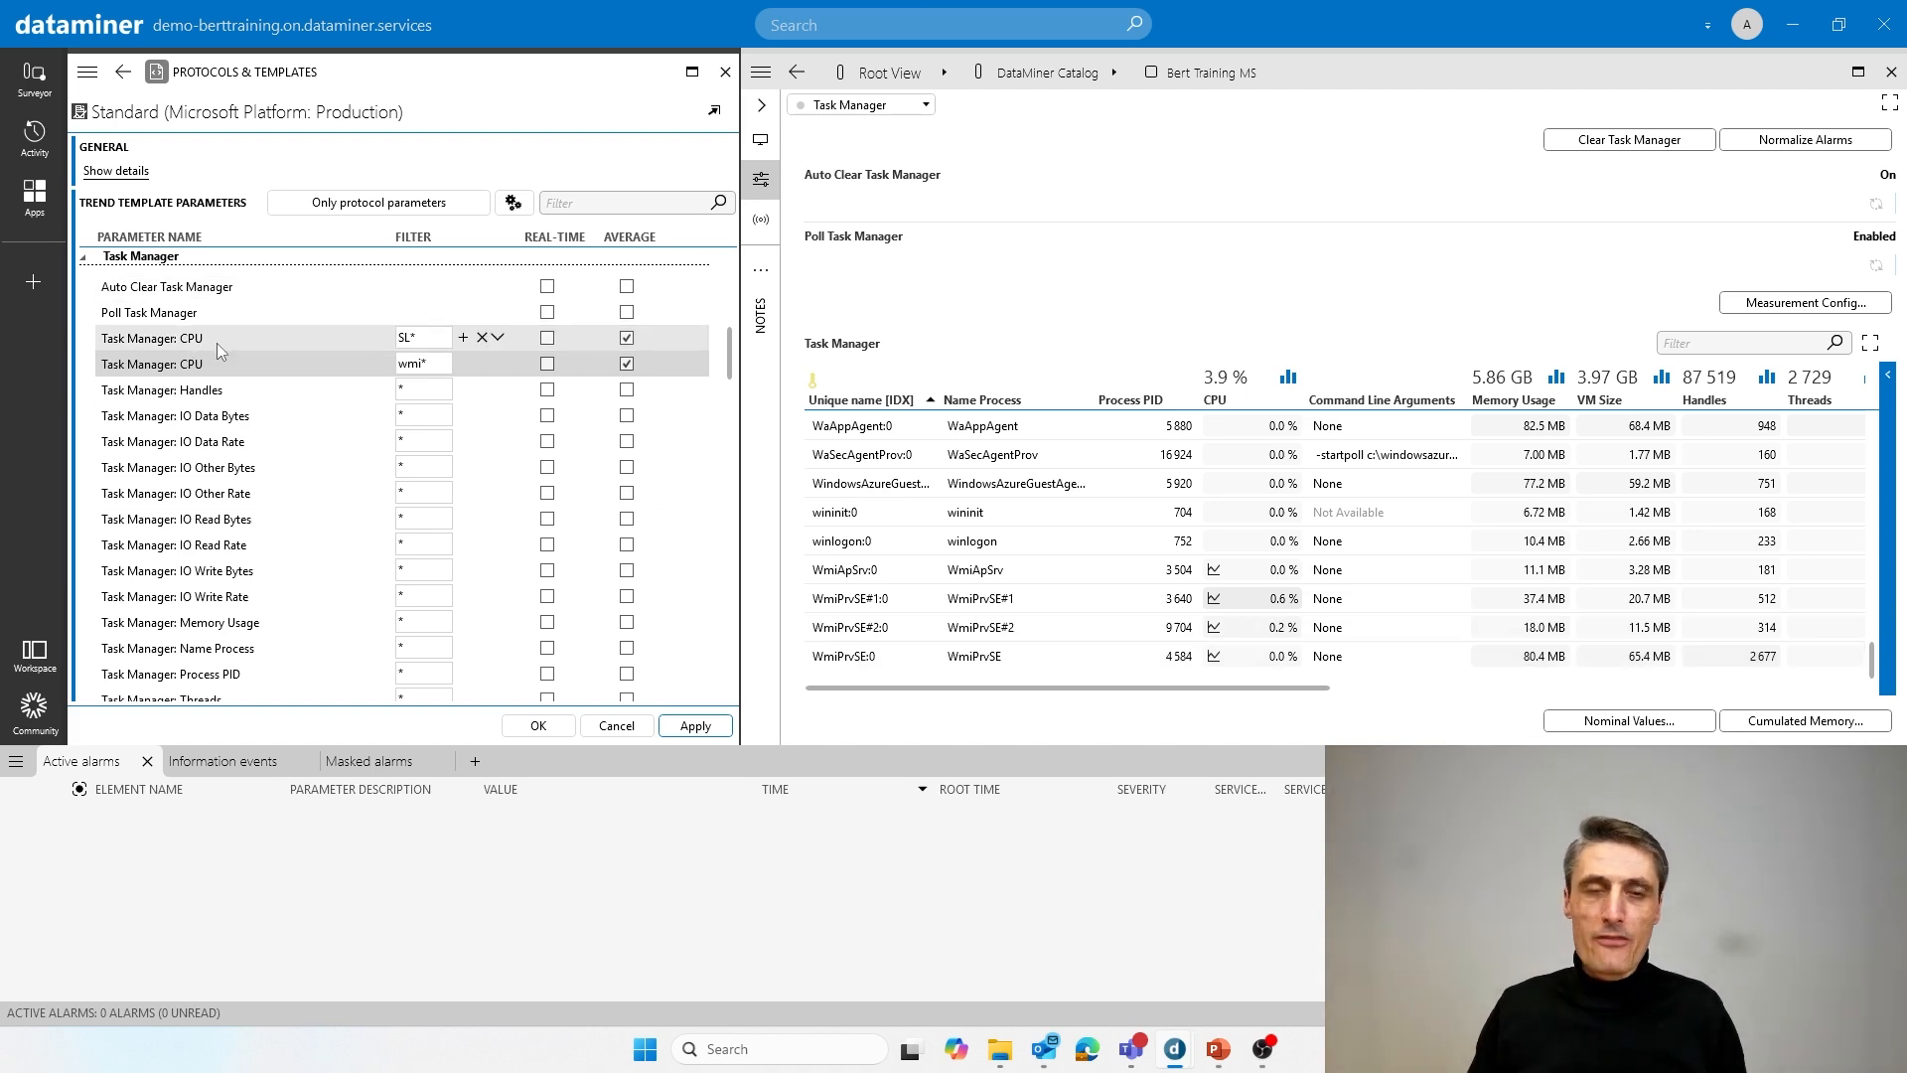
# Add a Task Manager: CPU entry below SL* with the filter SLLog* and no trending selected, and apply the template
pyautogui.moveTo(1878, 666); pyautogui.dragTo(1873, 535)
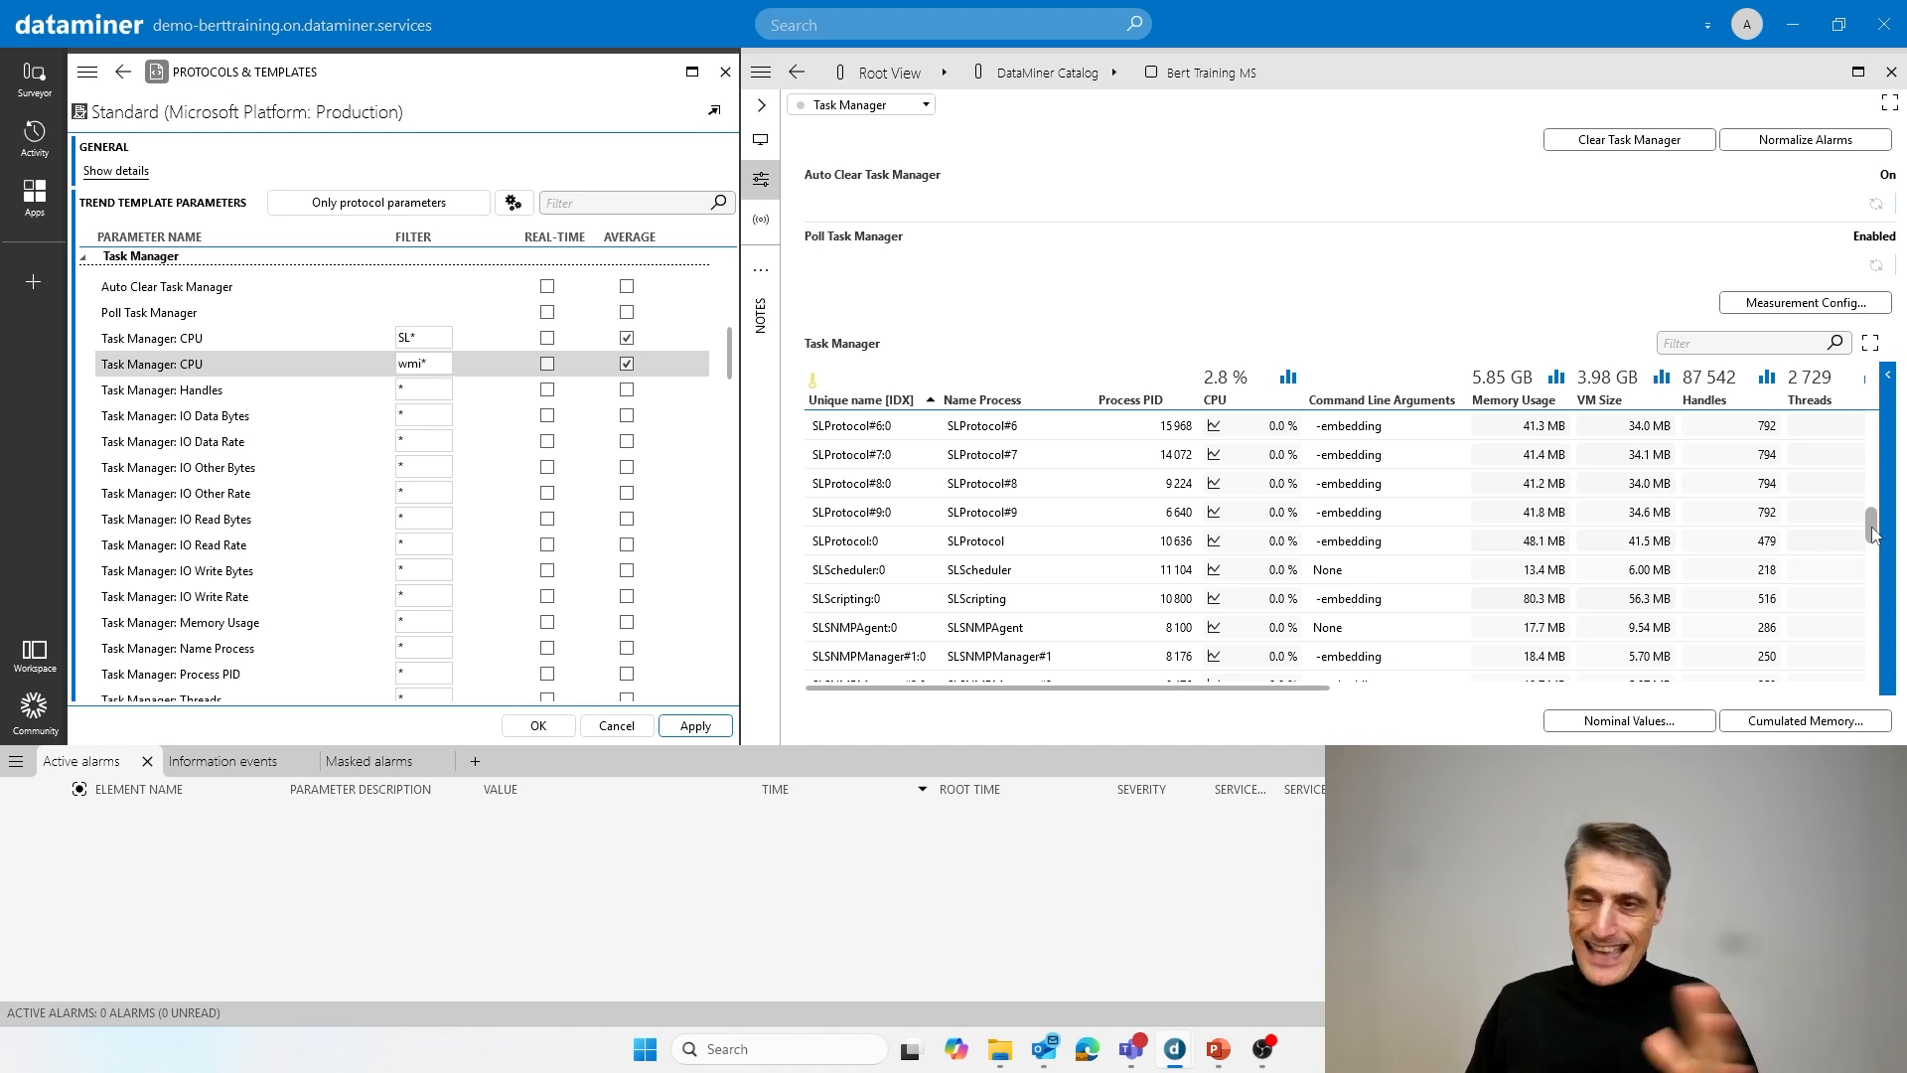
pyautogui.moveTo(1874, 533); pyautogui.dragTo(1873, 519)
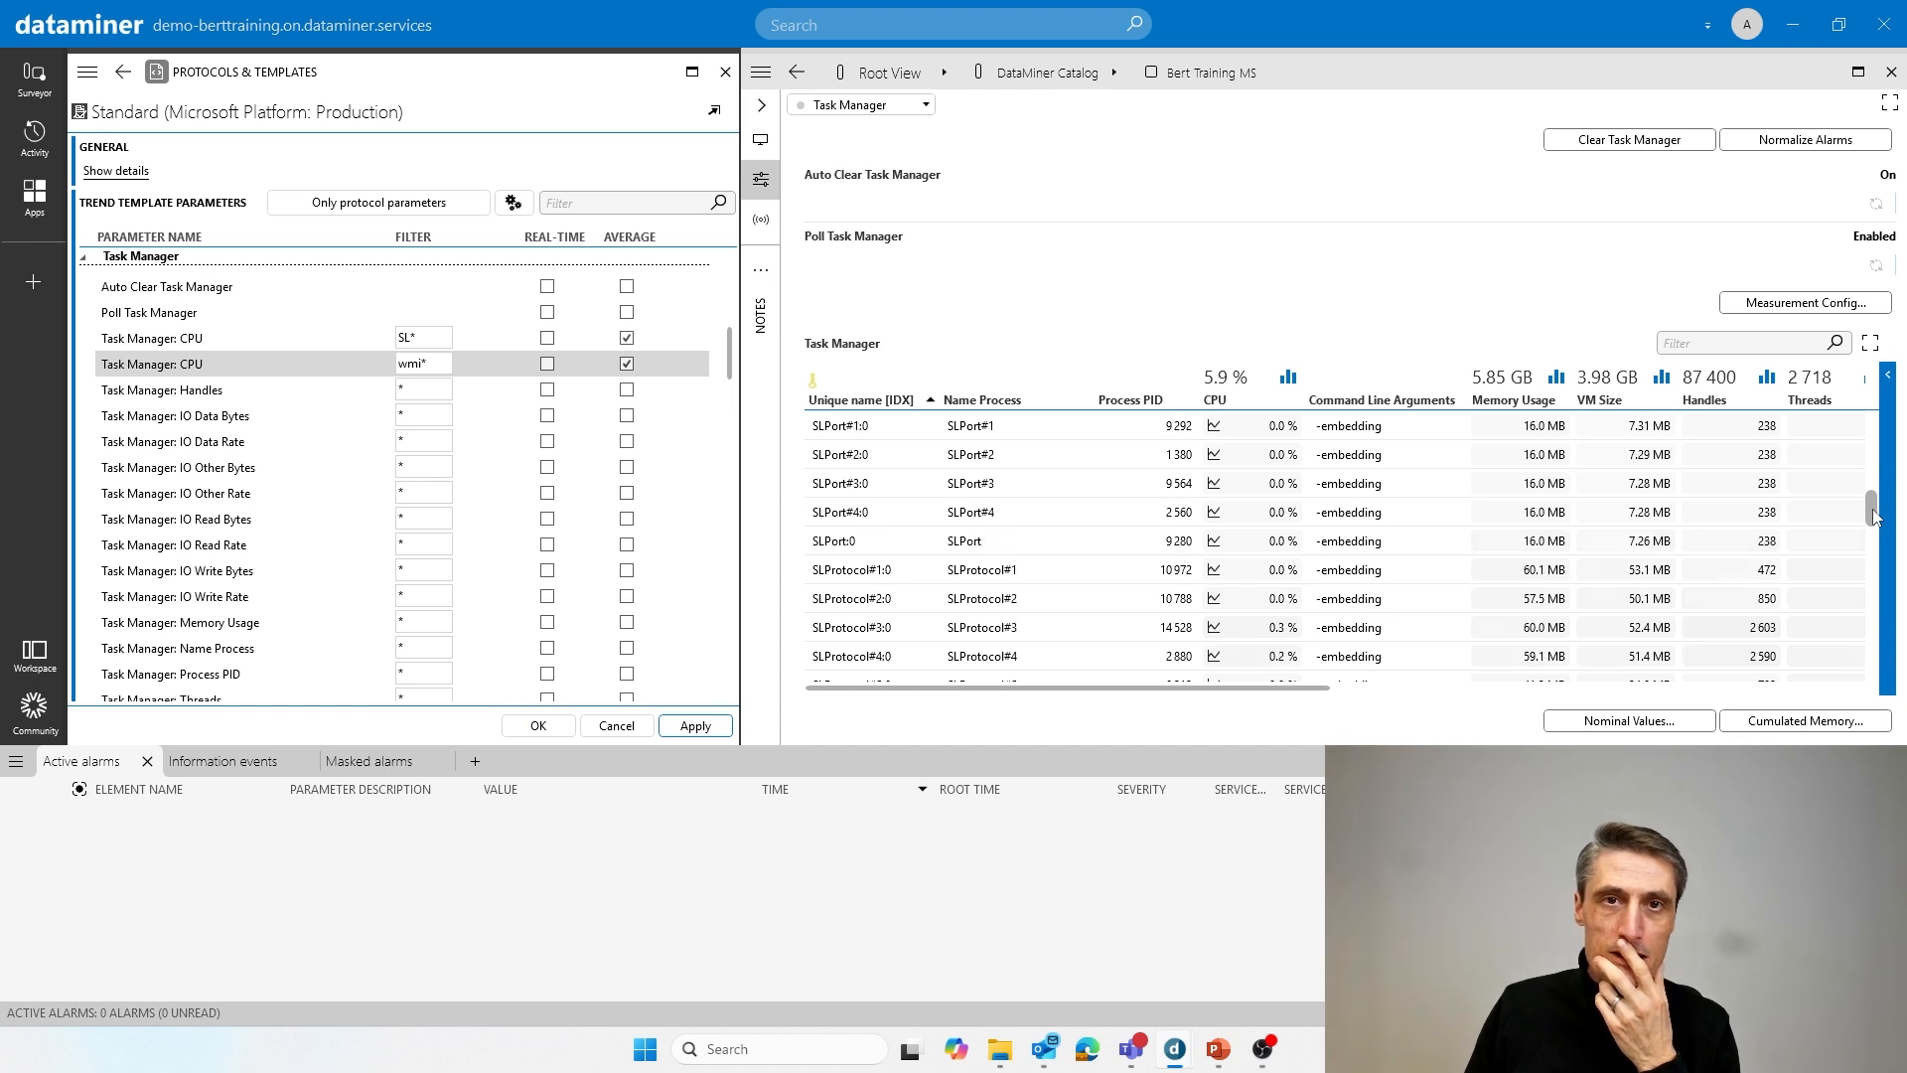
pyautogui.scroll(2, 1782, 519)
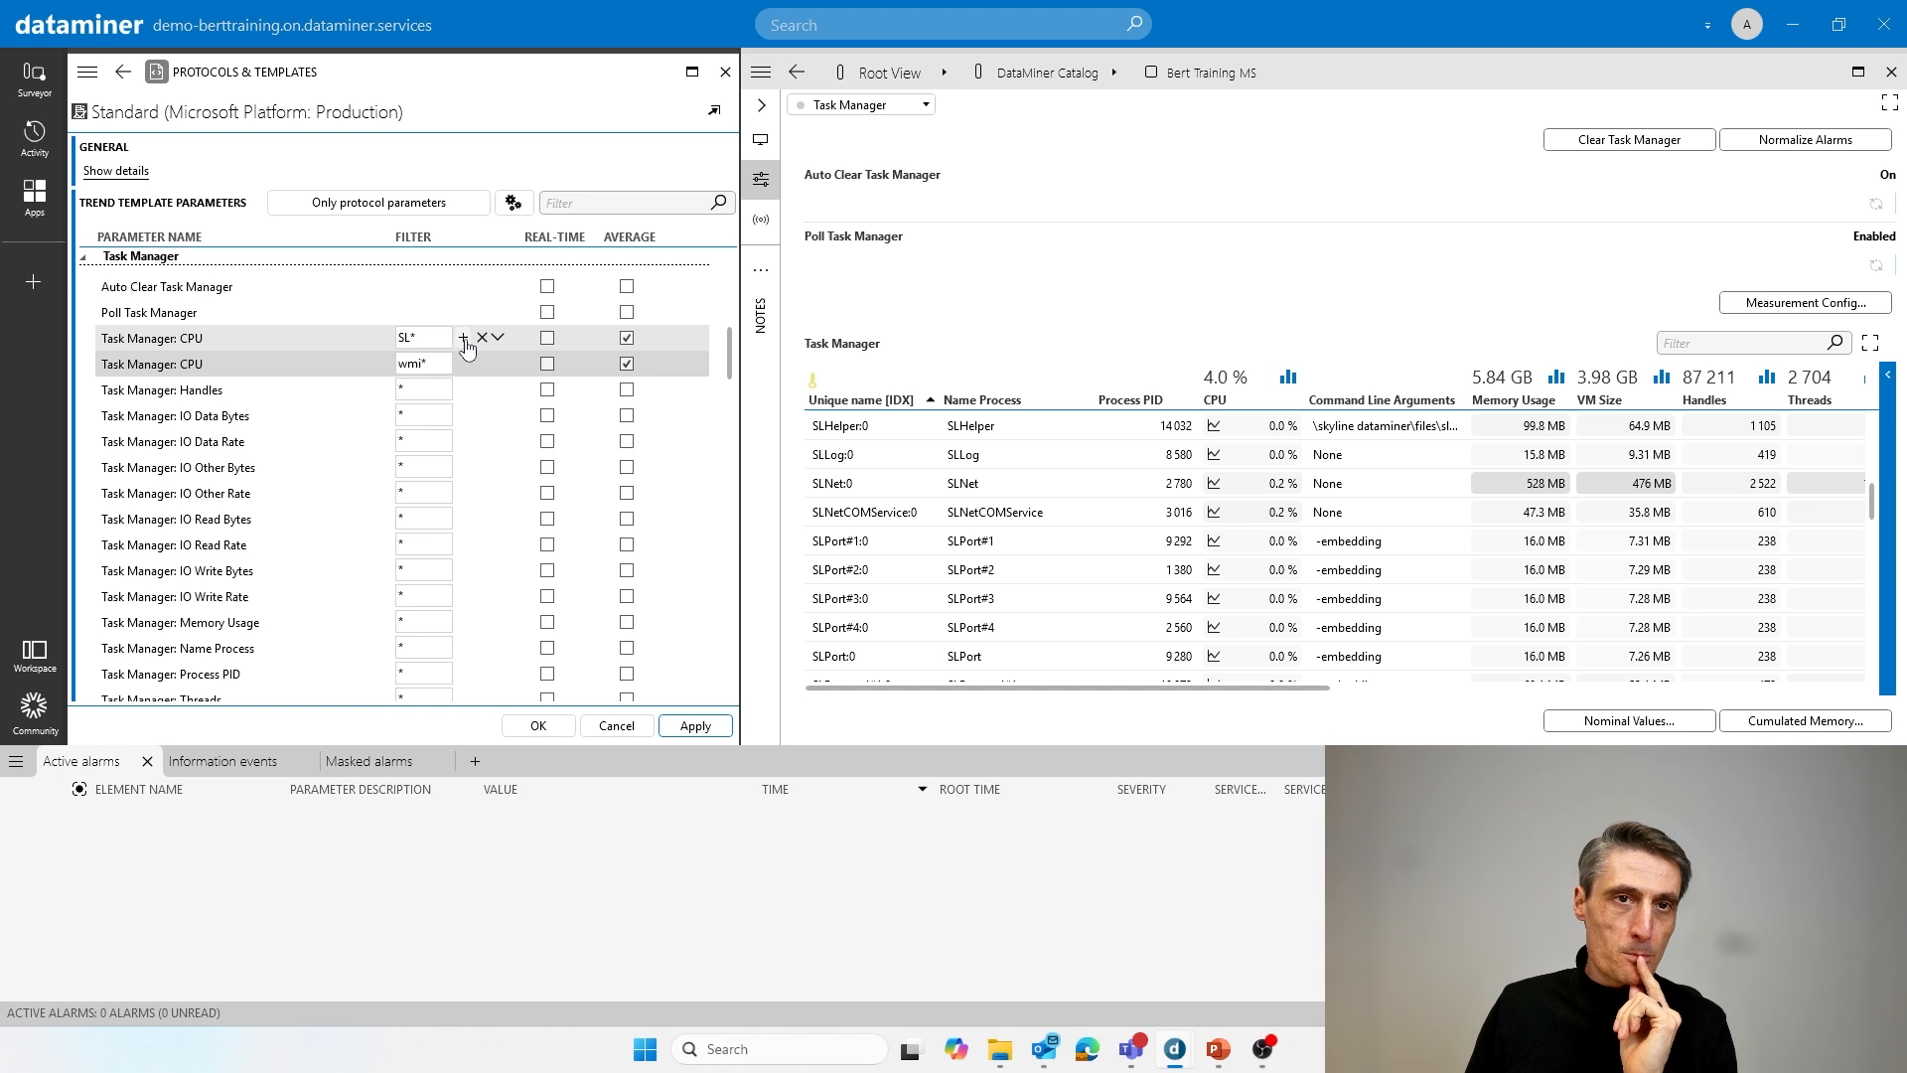
pyautogui.click(464, 364)
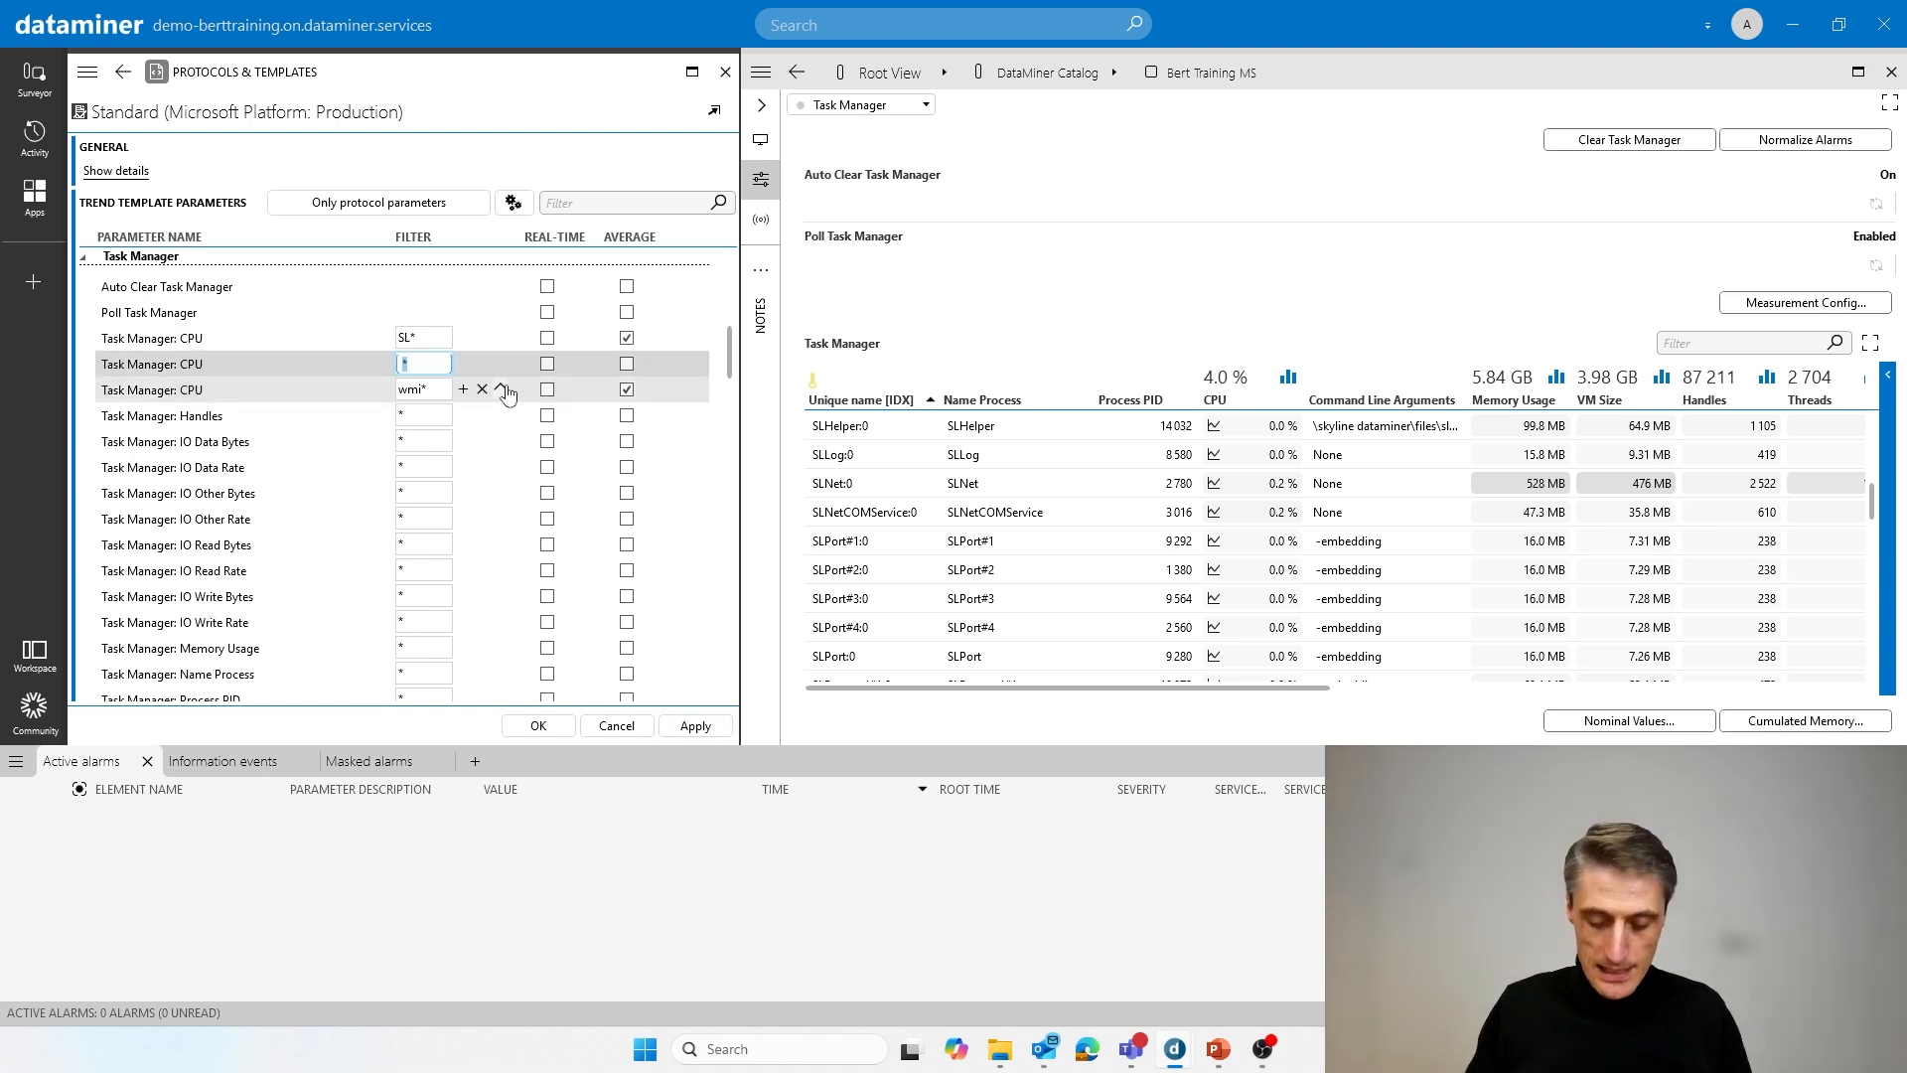
pyautogui.press('Left')
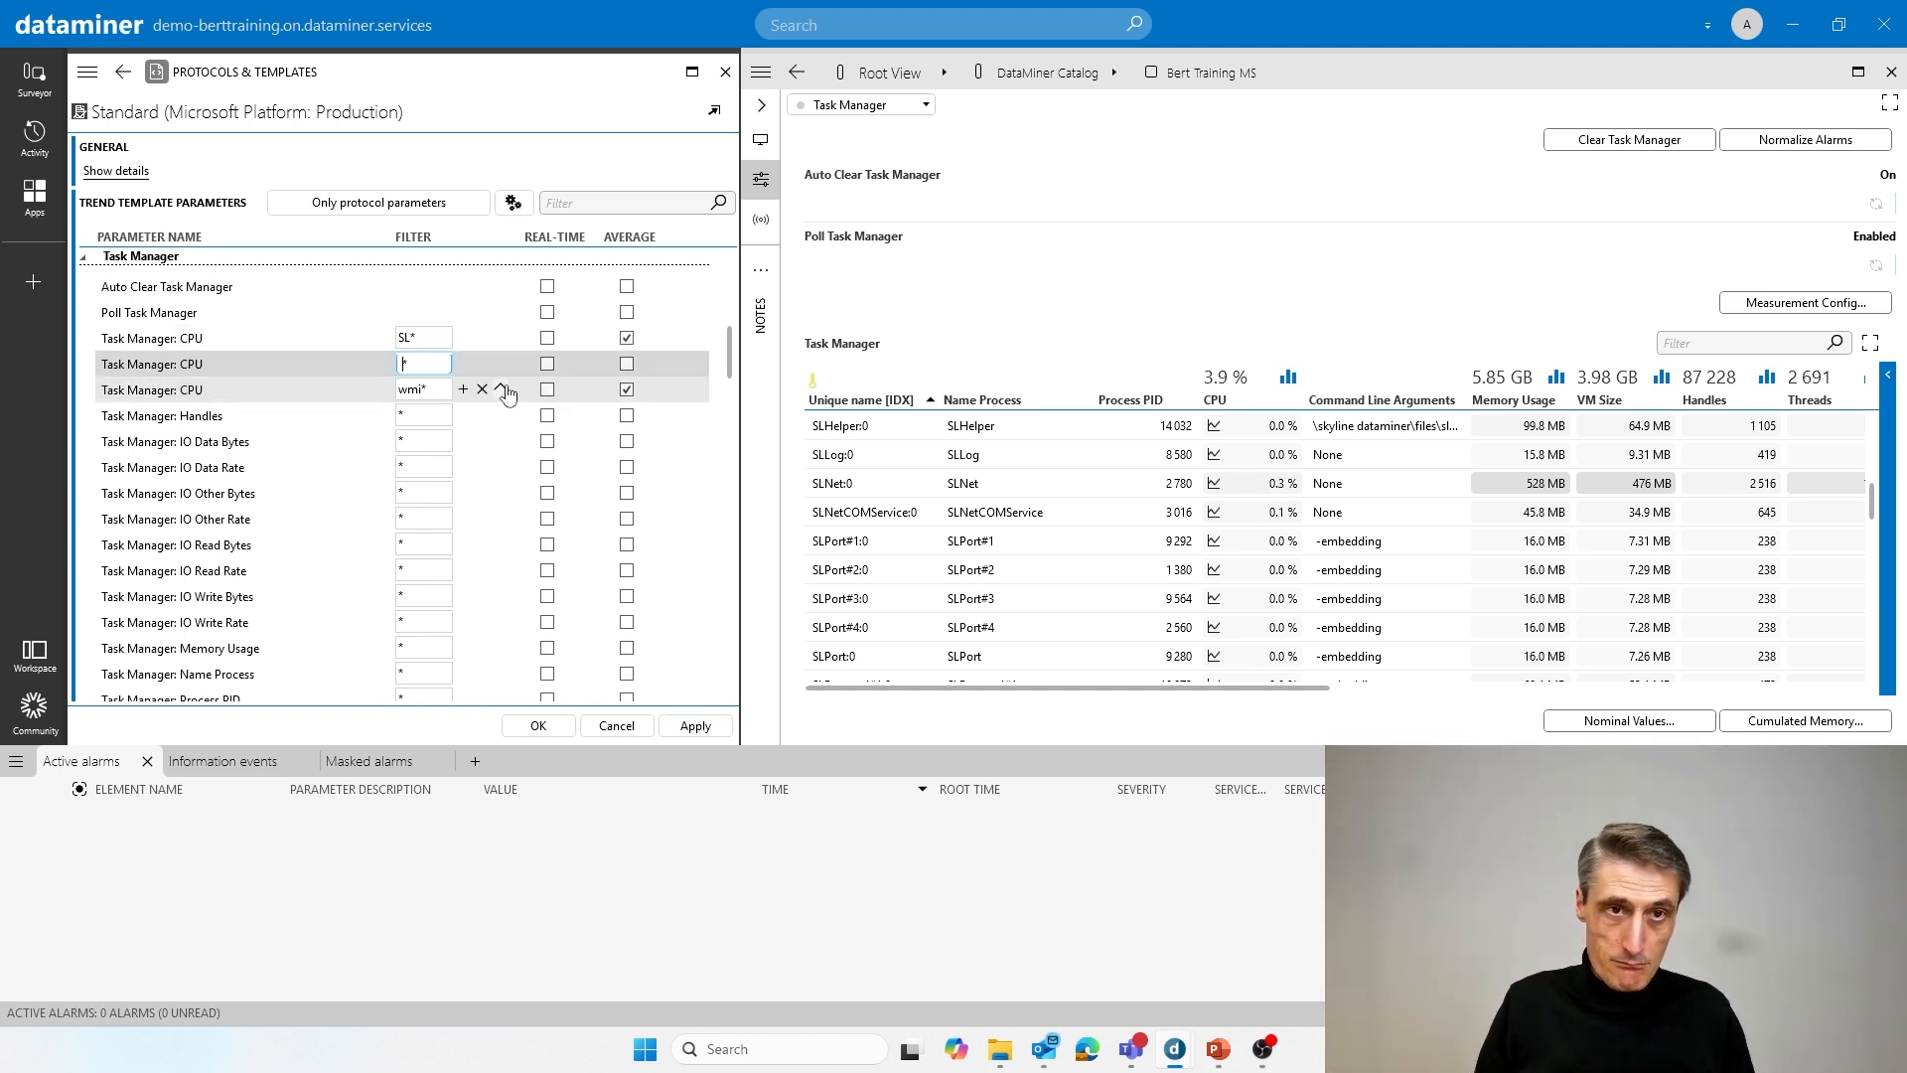
pyautogui.write('SLLO')
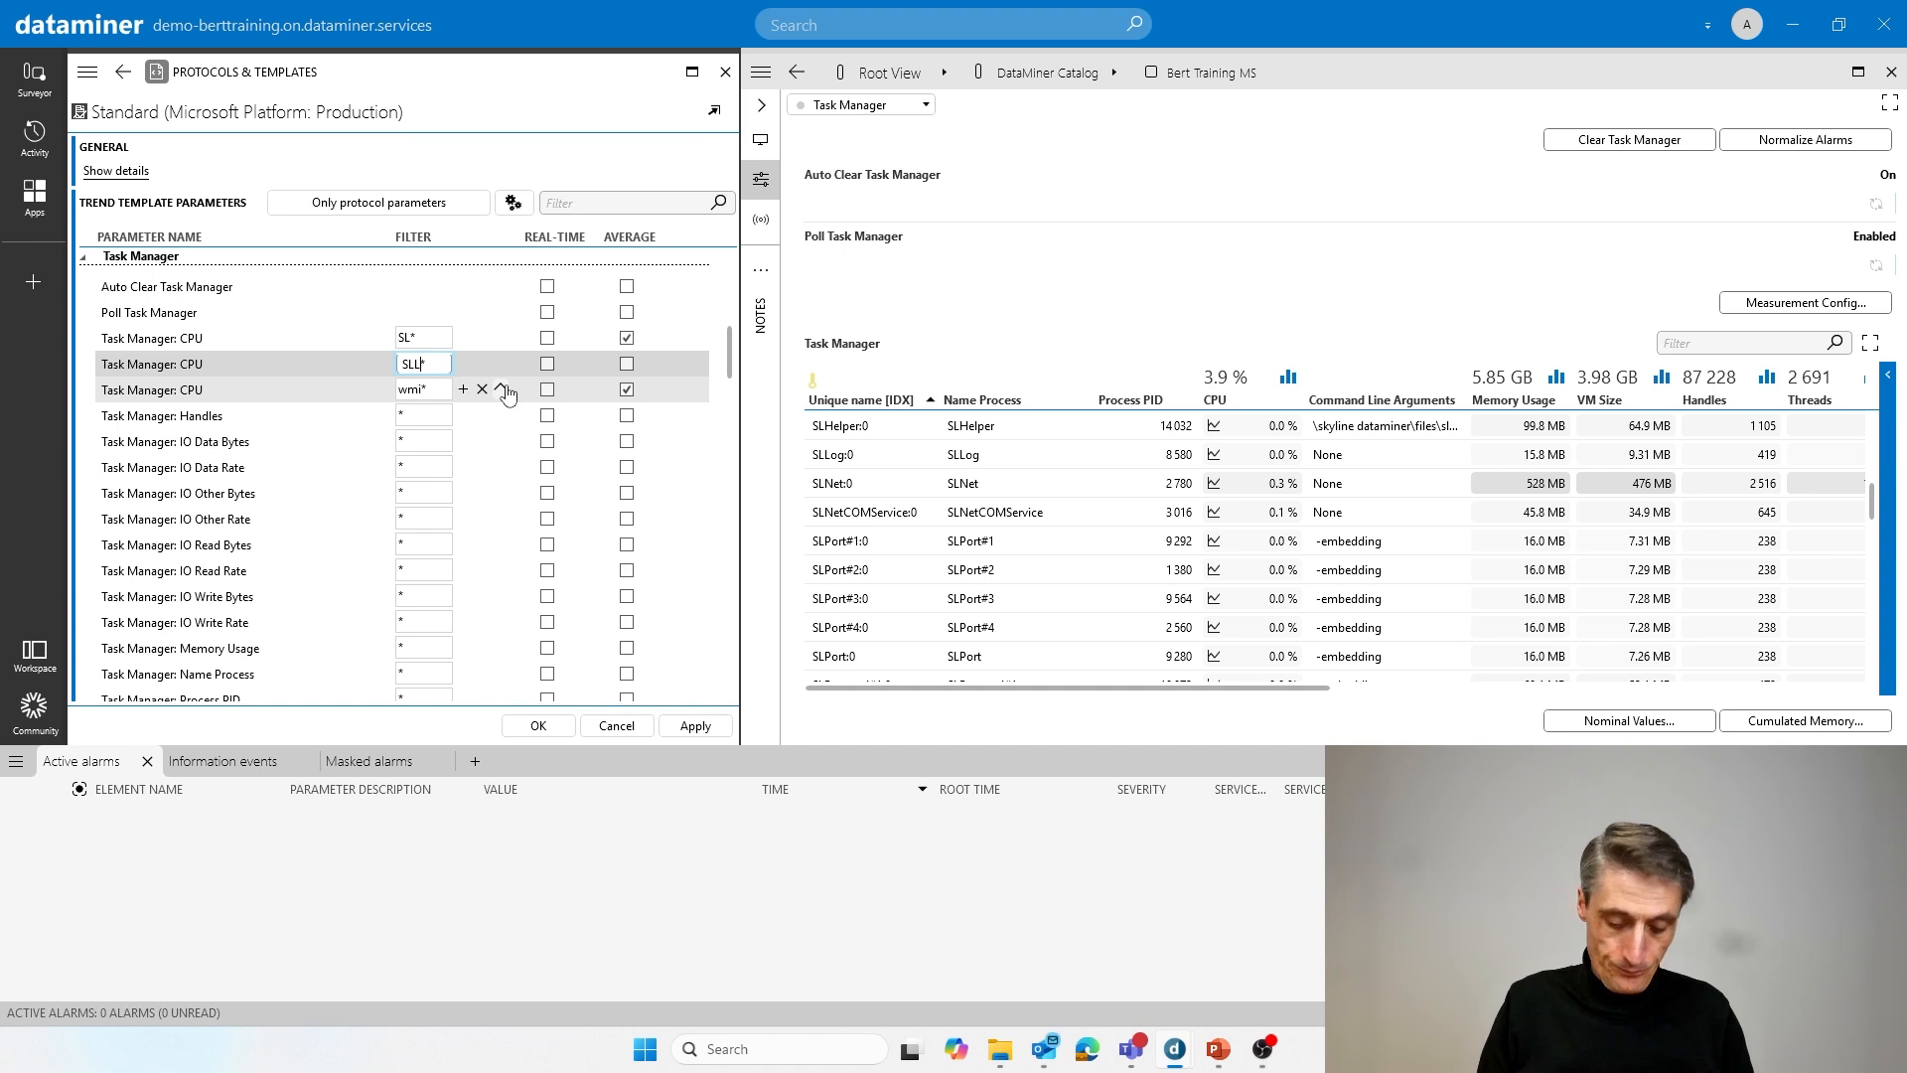
pyautogui.press('BackSpace')
pyautogui.write('og')
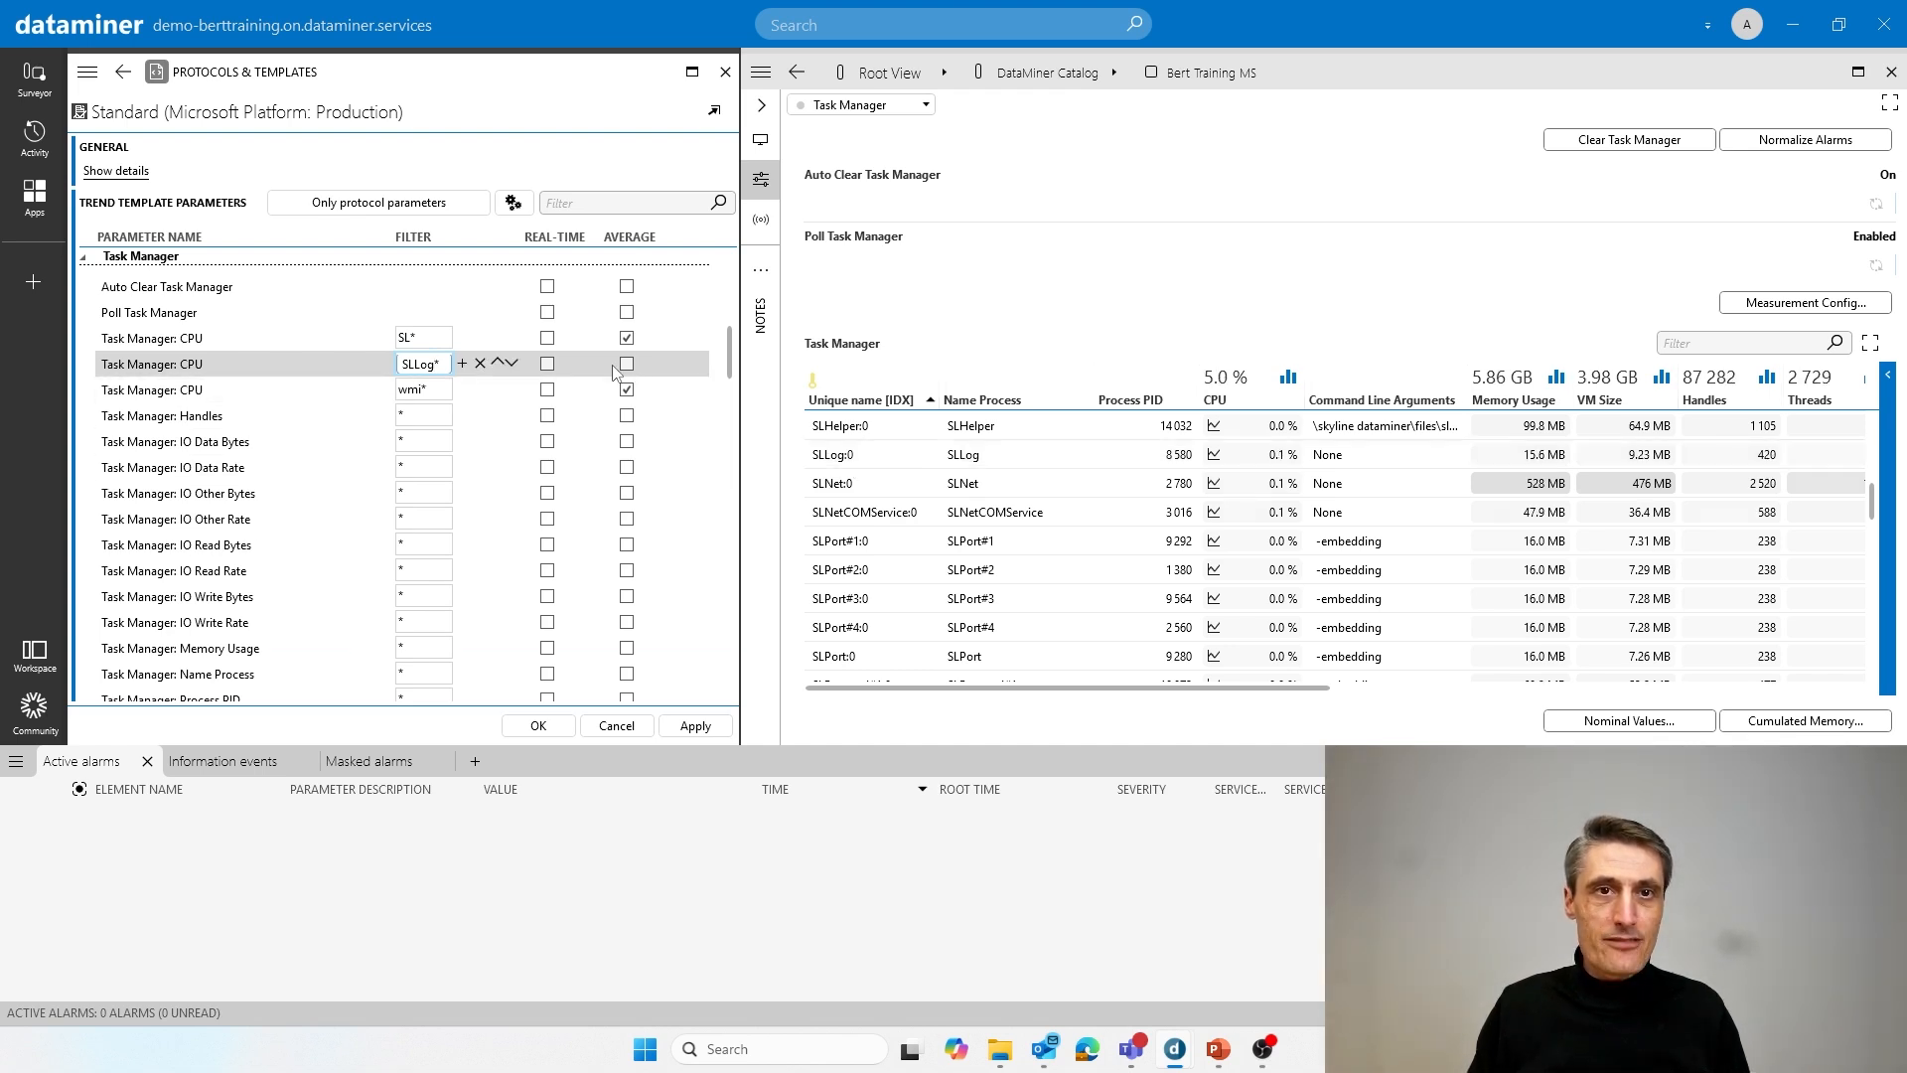
pyautogui.click(696, 728)
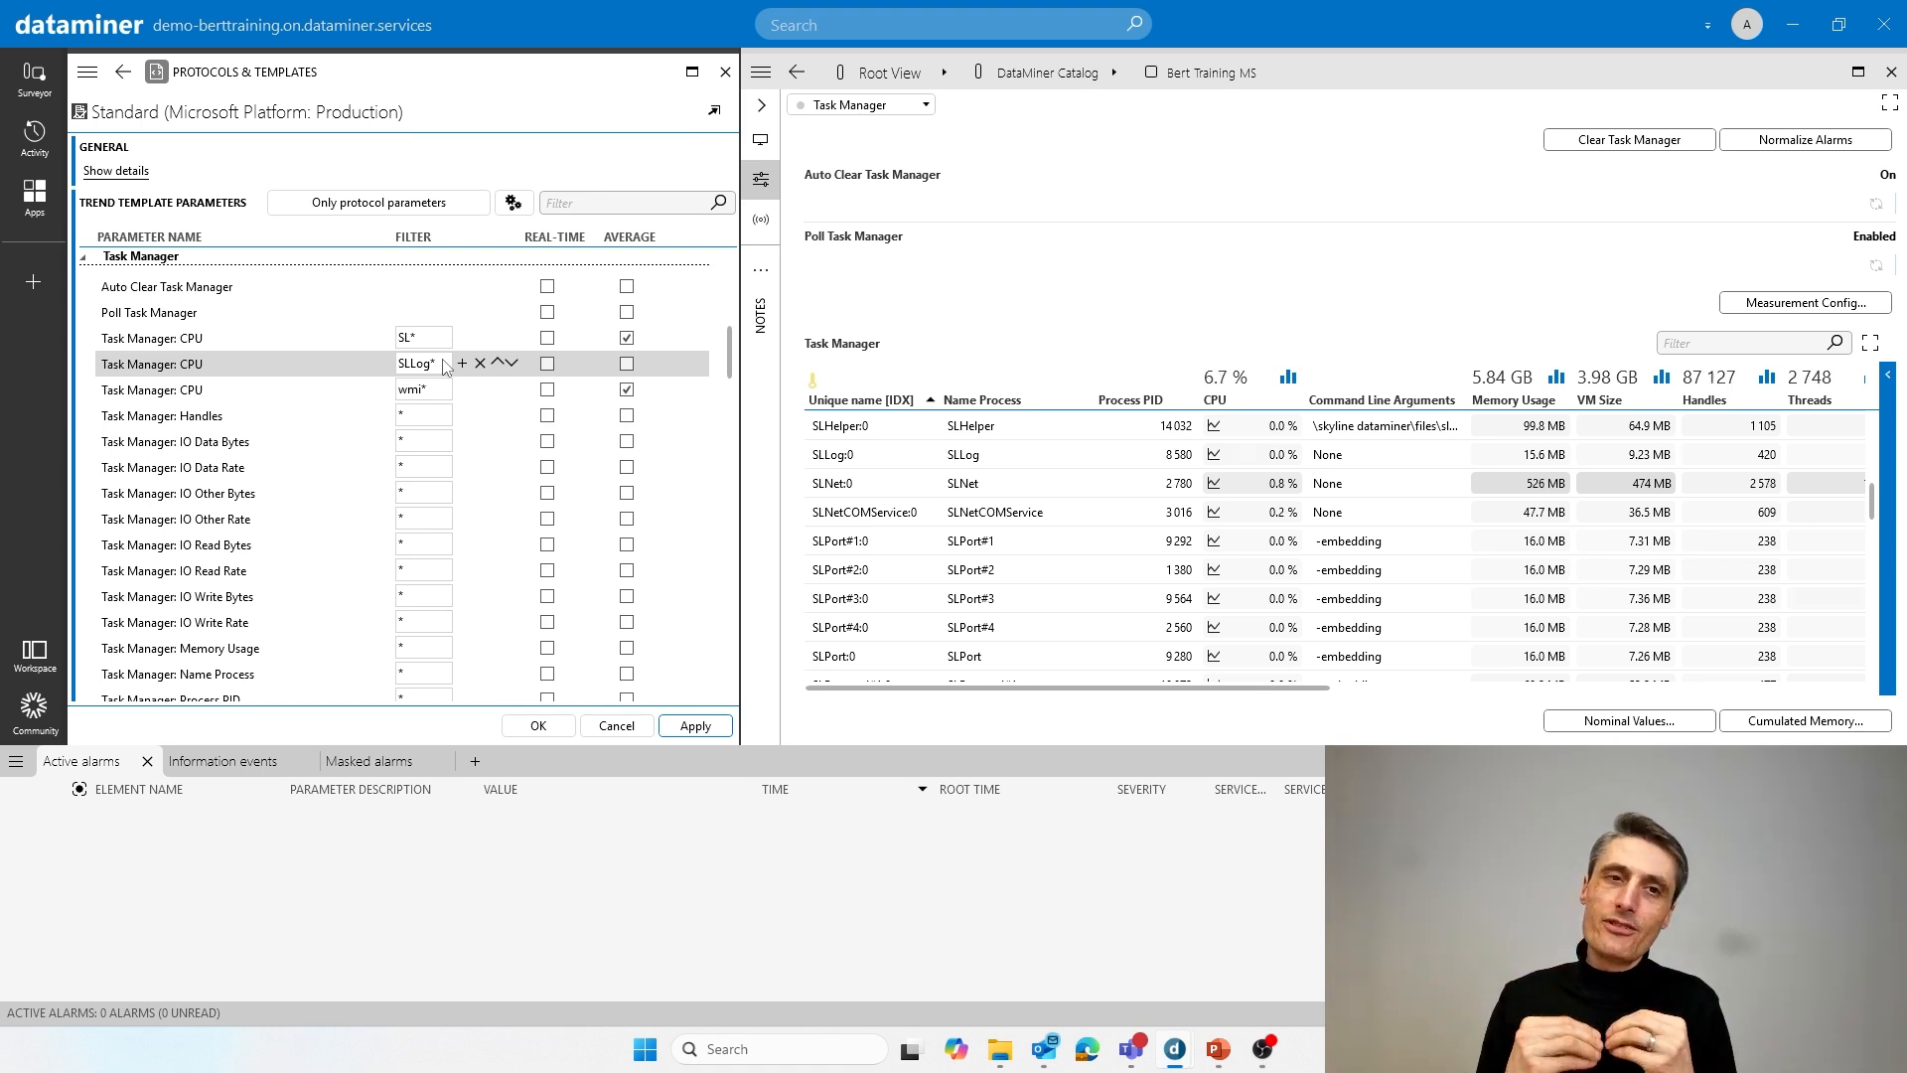
# Move the SLLog* filter entry above the SL* entry and apply the template
pyautogui.click(498, 363)
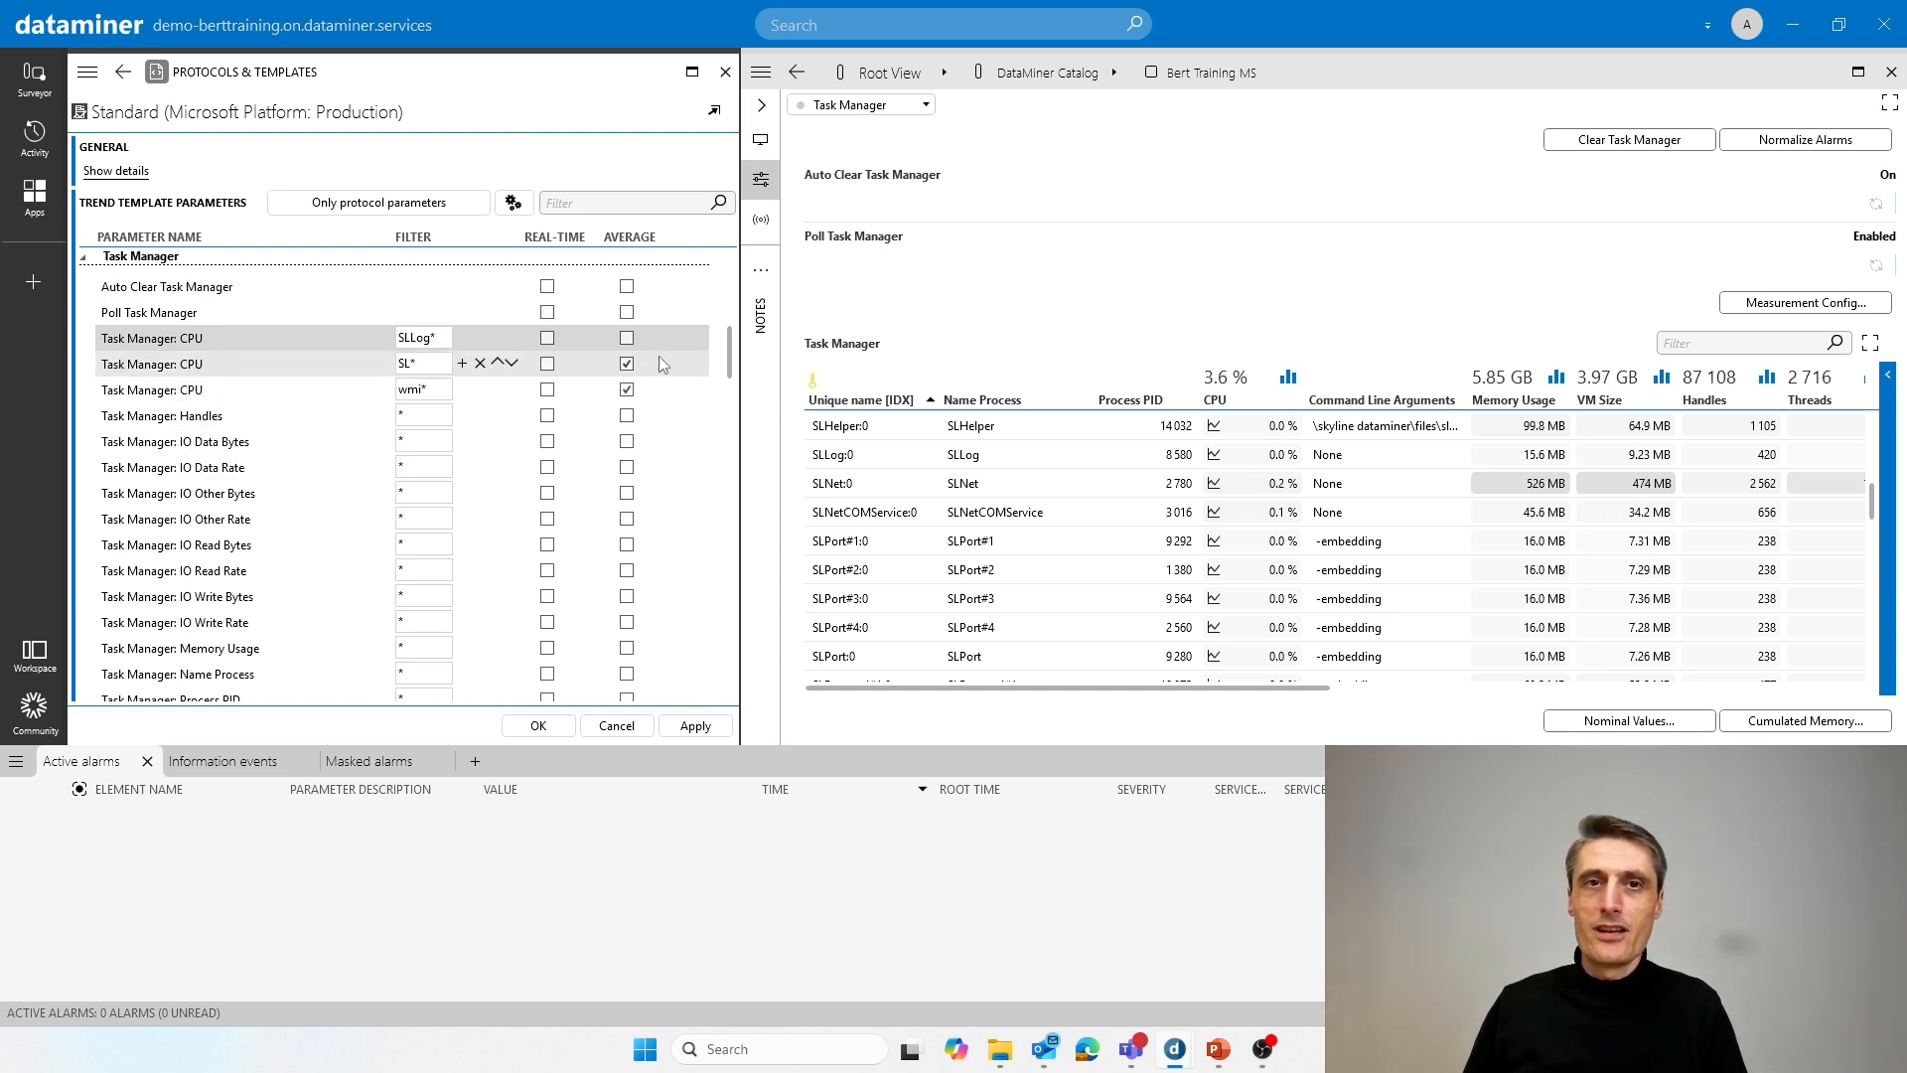
pyautogui.click(692, 726)
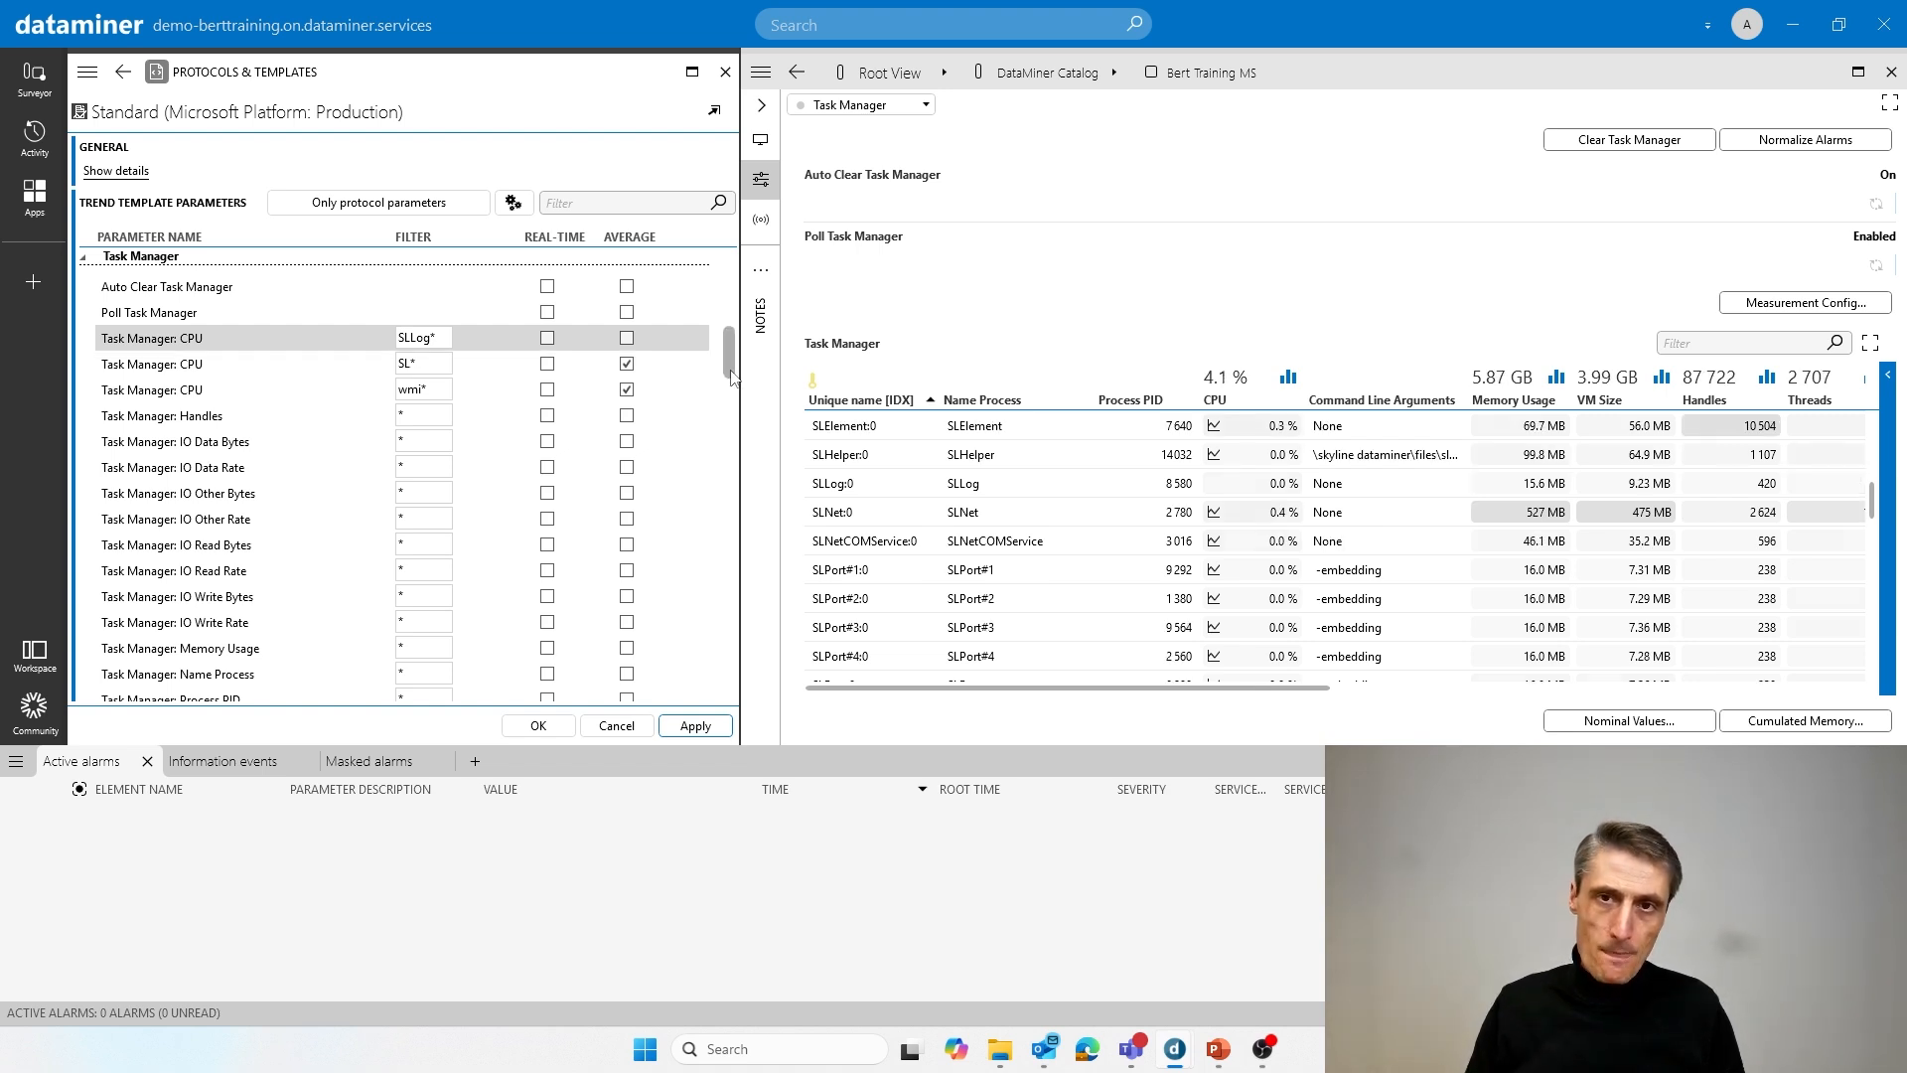
# Switch to the PowerPoint slide show, view the Dynamic tables and Augmented Operations slides, and return to DataMiner
pyautogui.moveTo(1279, 1045)
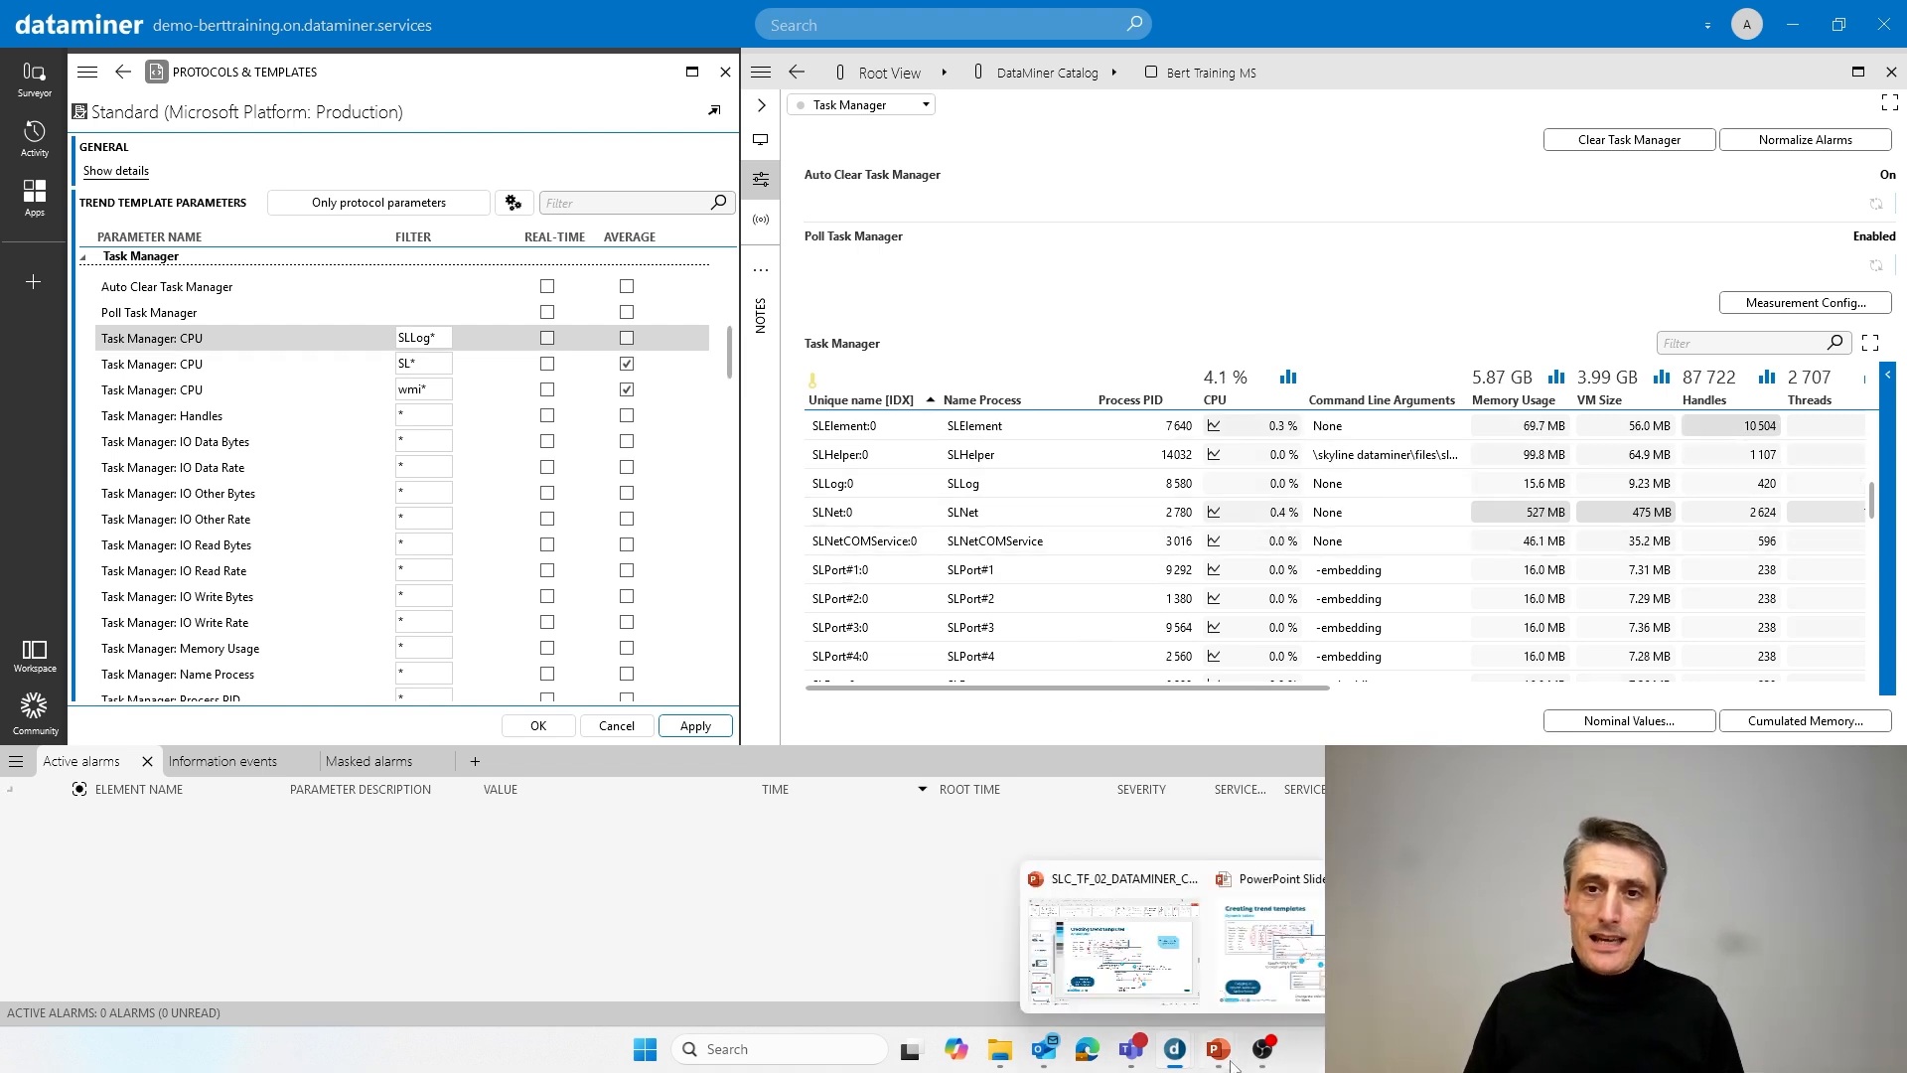
pyautogui.click(1294, 966)
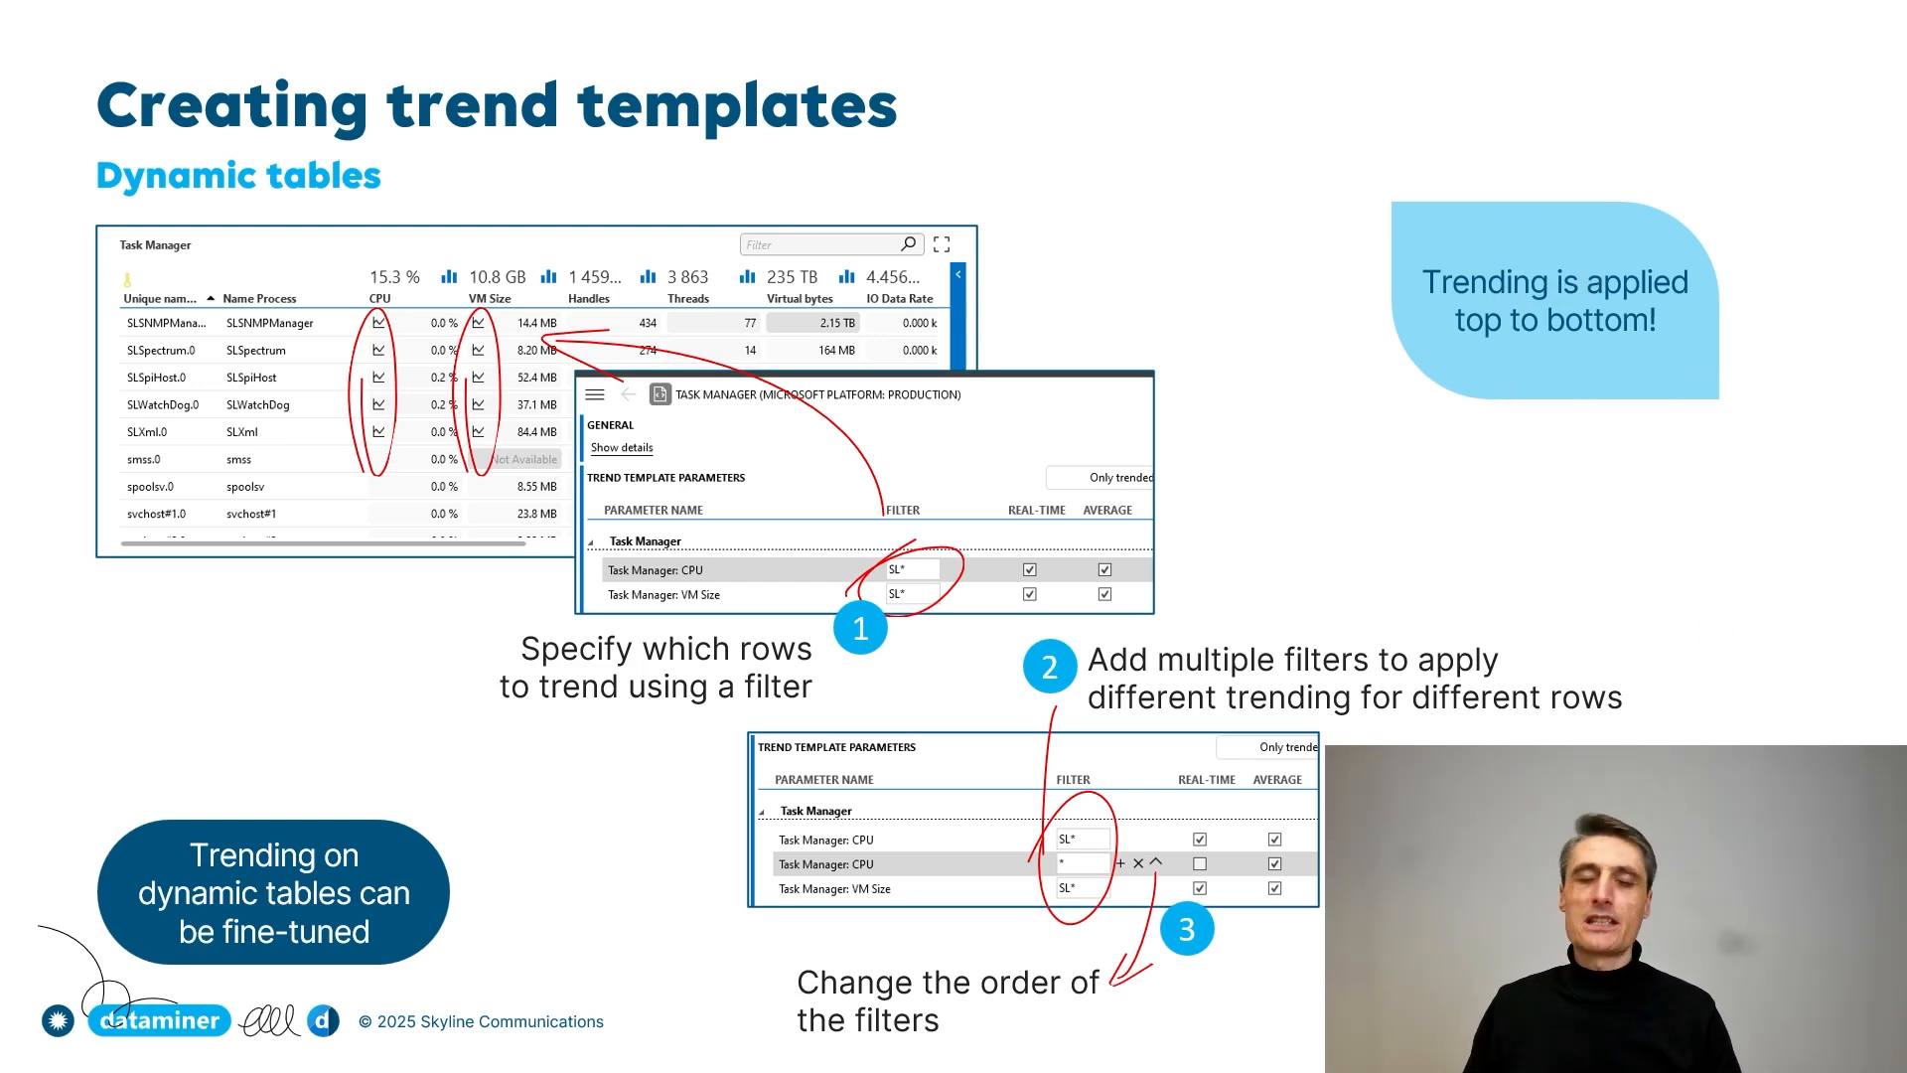
pyautogui.press('Right')
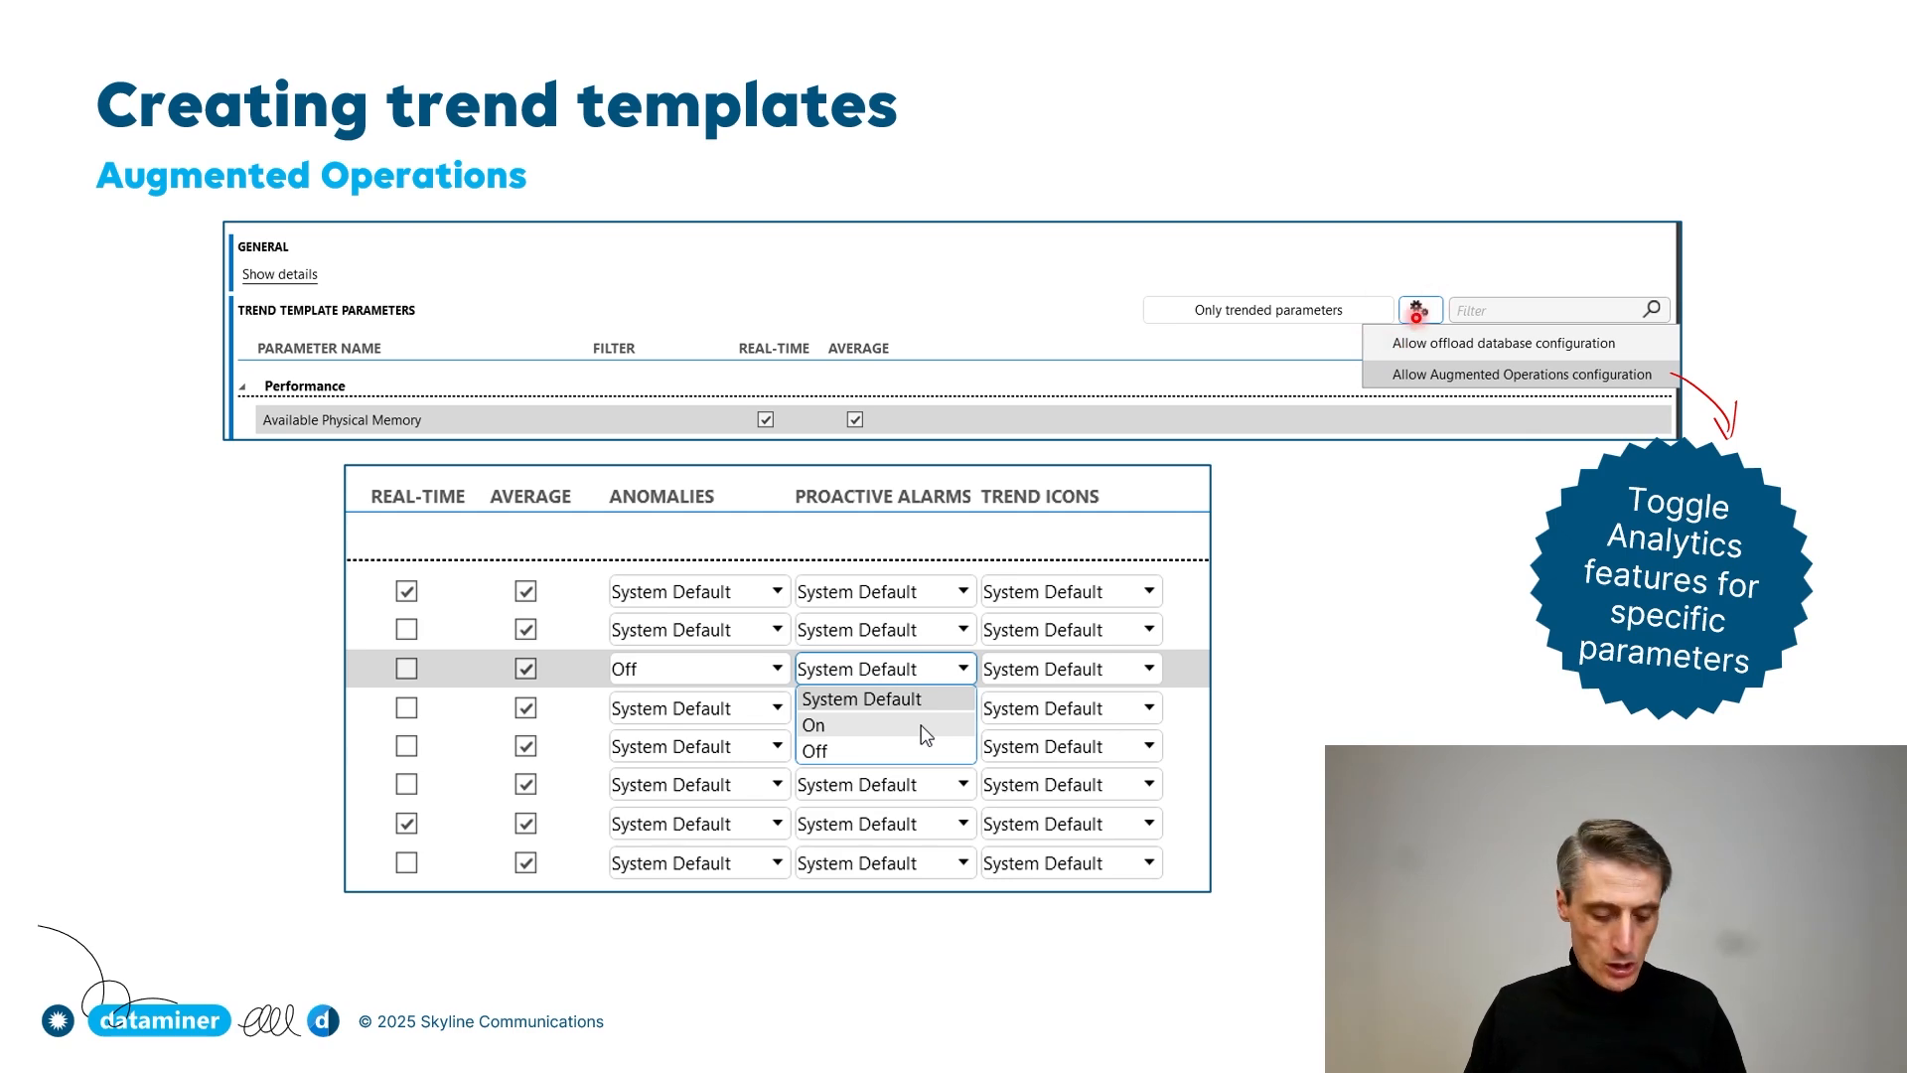
pyautogui.hotkey('alt', 'Tab')
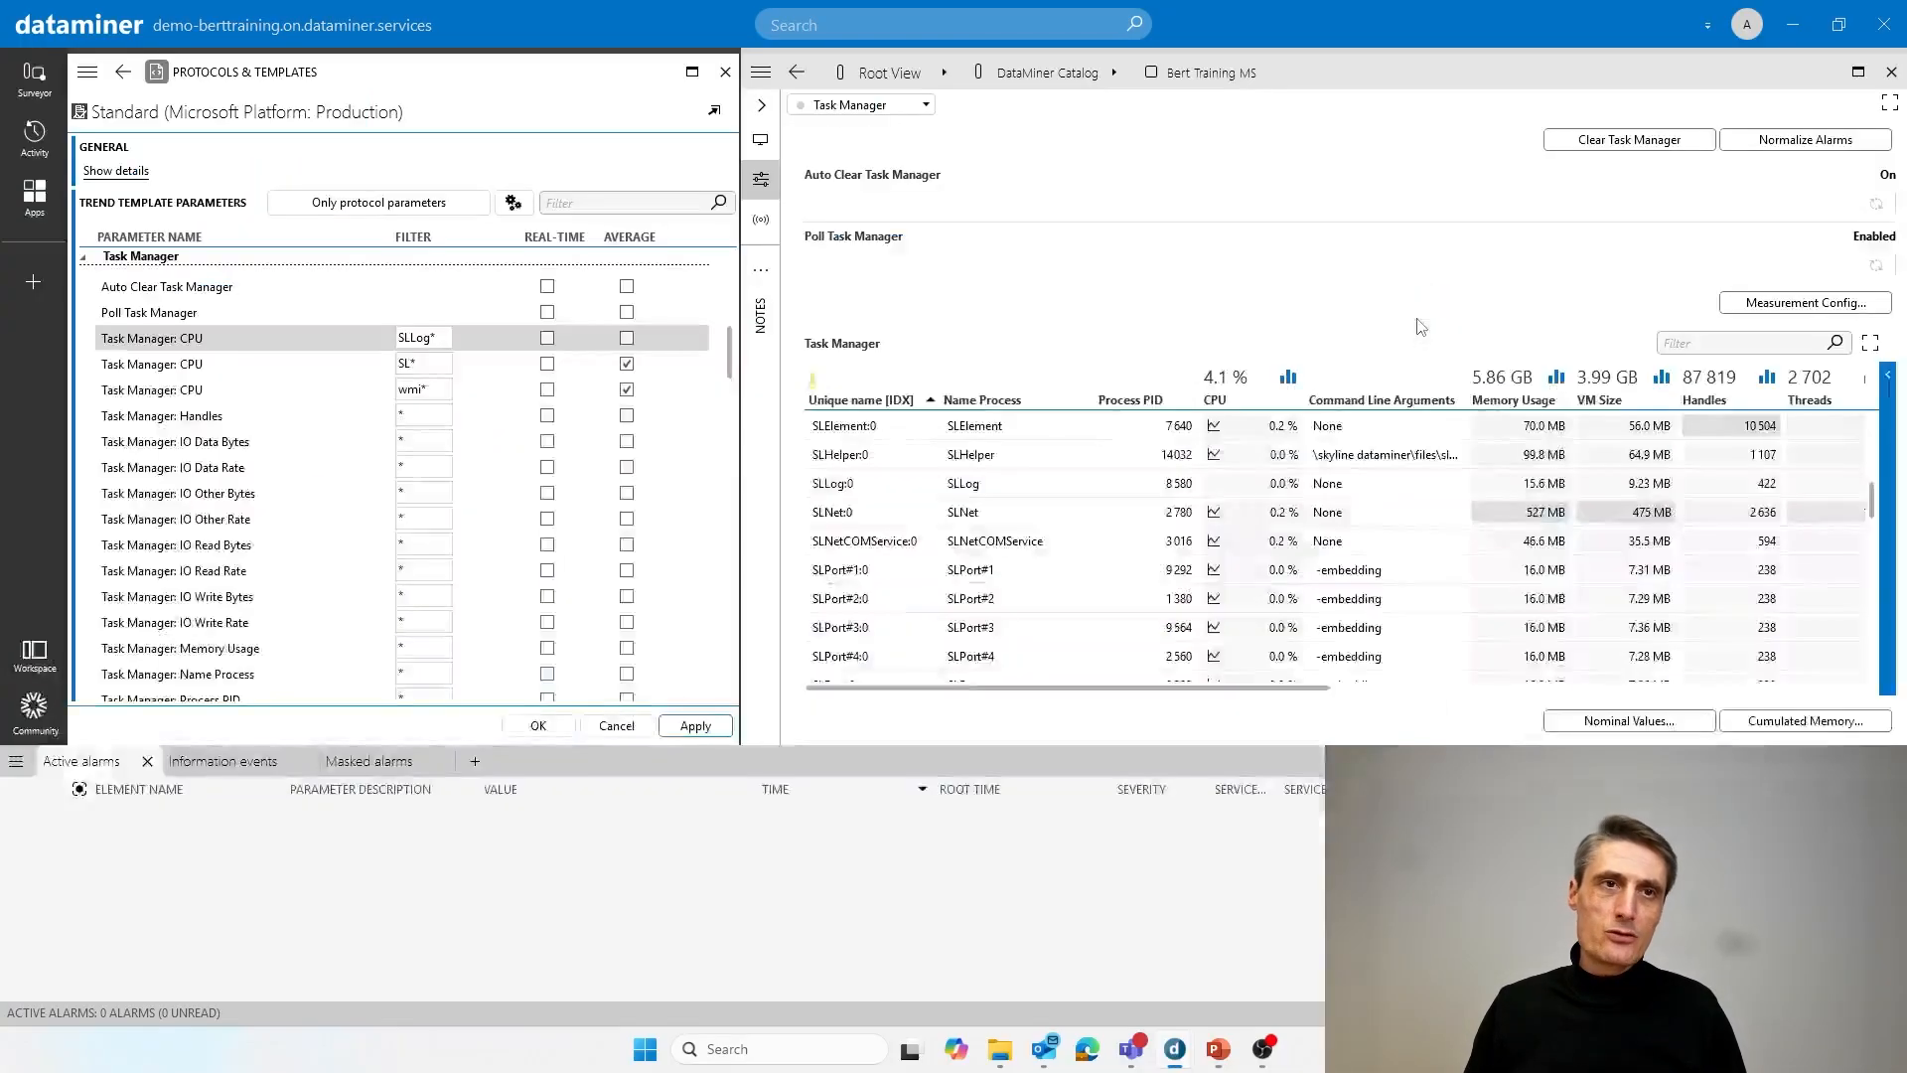
# Close the element card and allow Augmented Operations configuration in the Standard trend template
pyautogui.click(1891, 73)
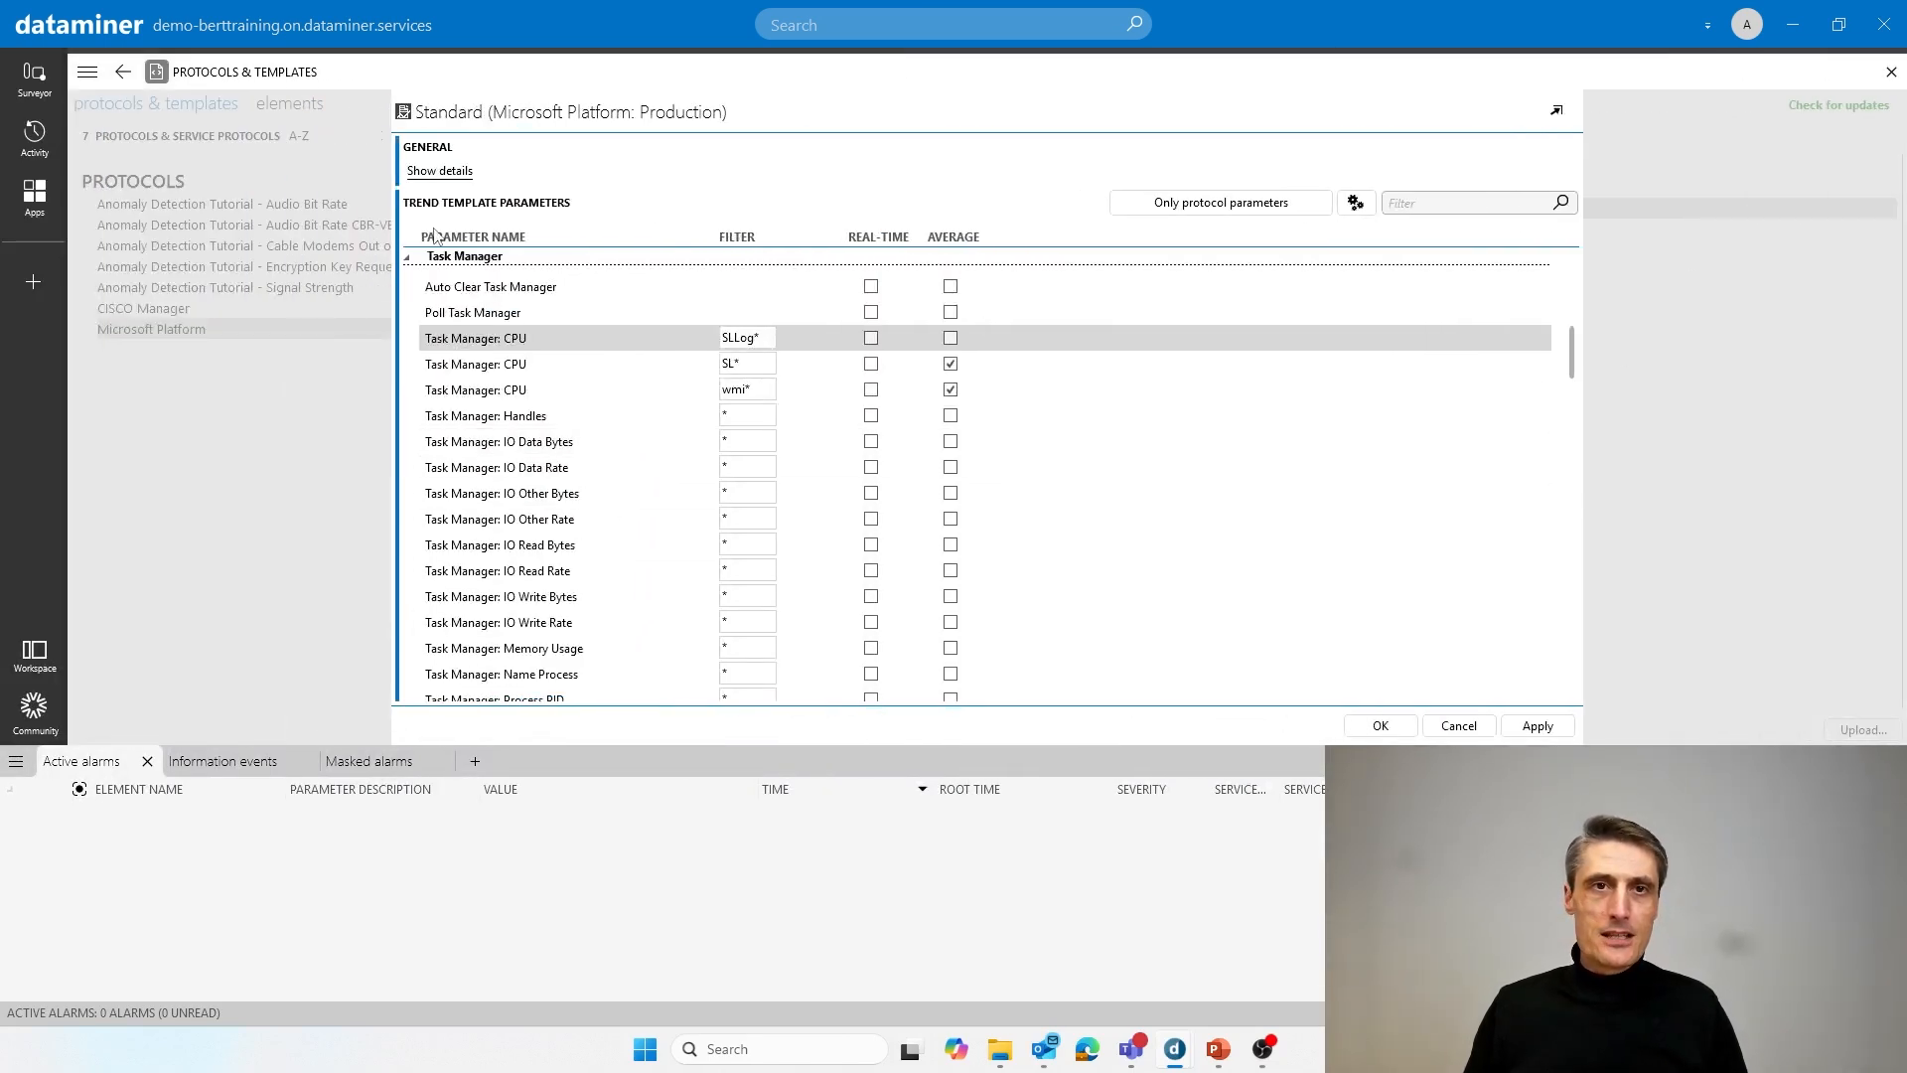
pyautogui.scroll(3, 1280, 401)
pyautogui.scroll(5, 1280, 401)
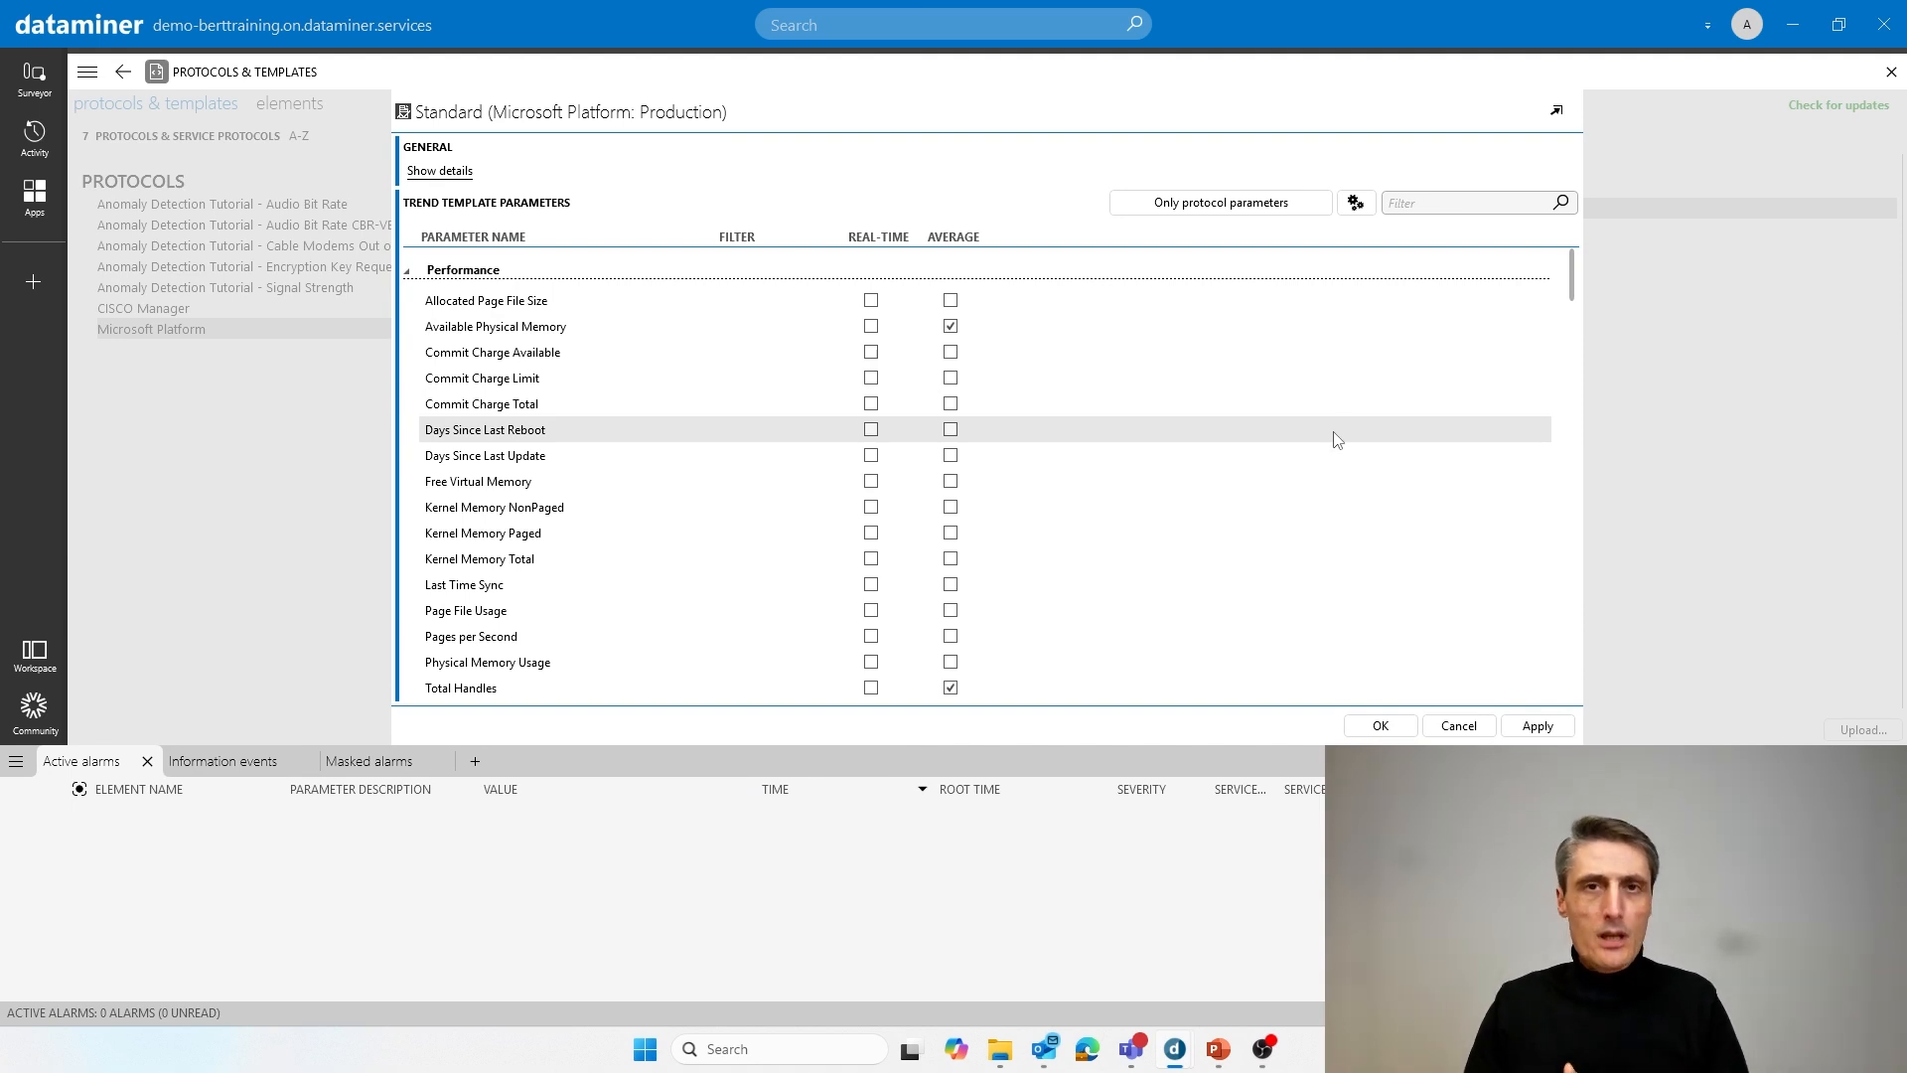
pyautogui.click(1357, 205)
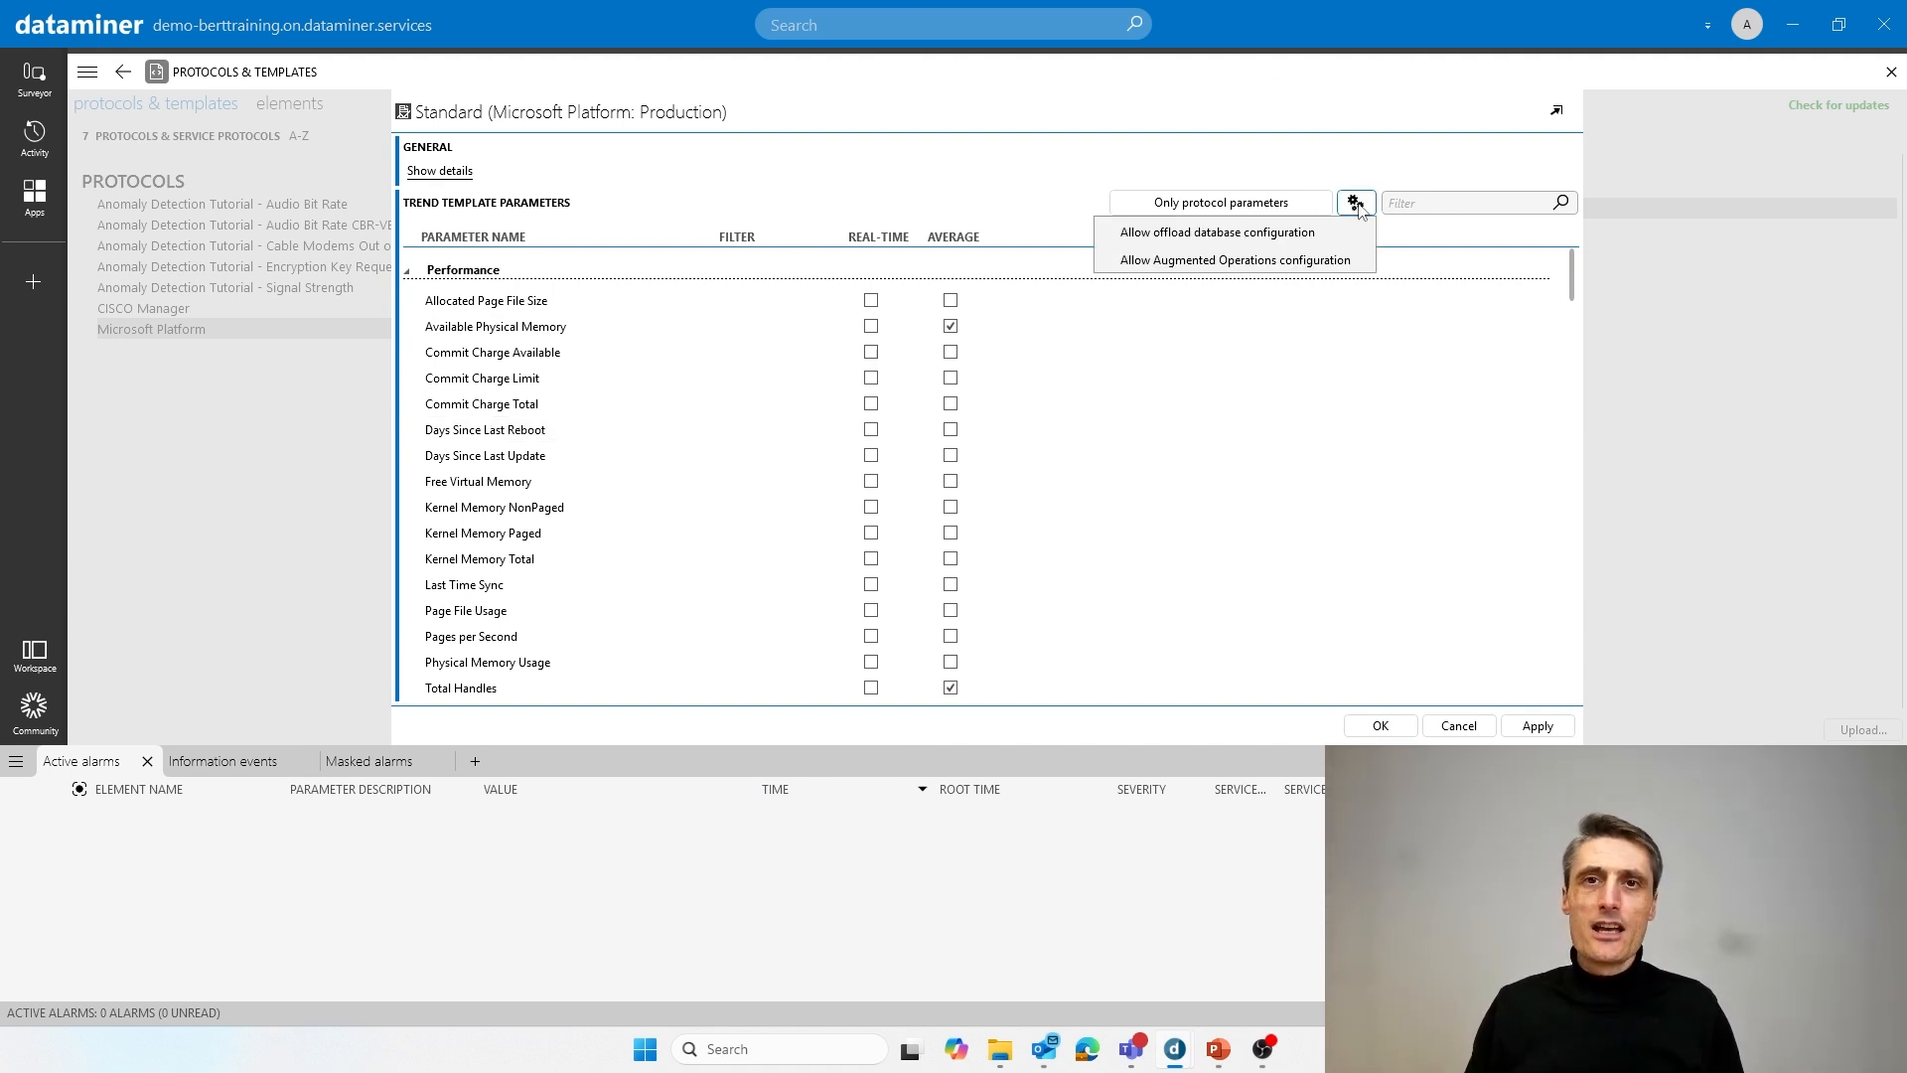
pyautogui.click(1210, 262)
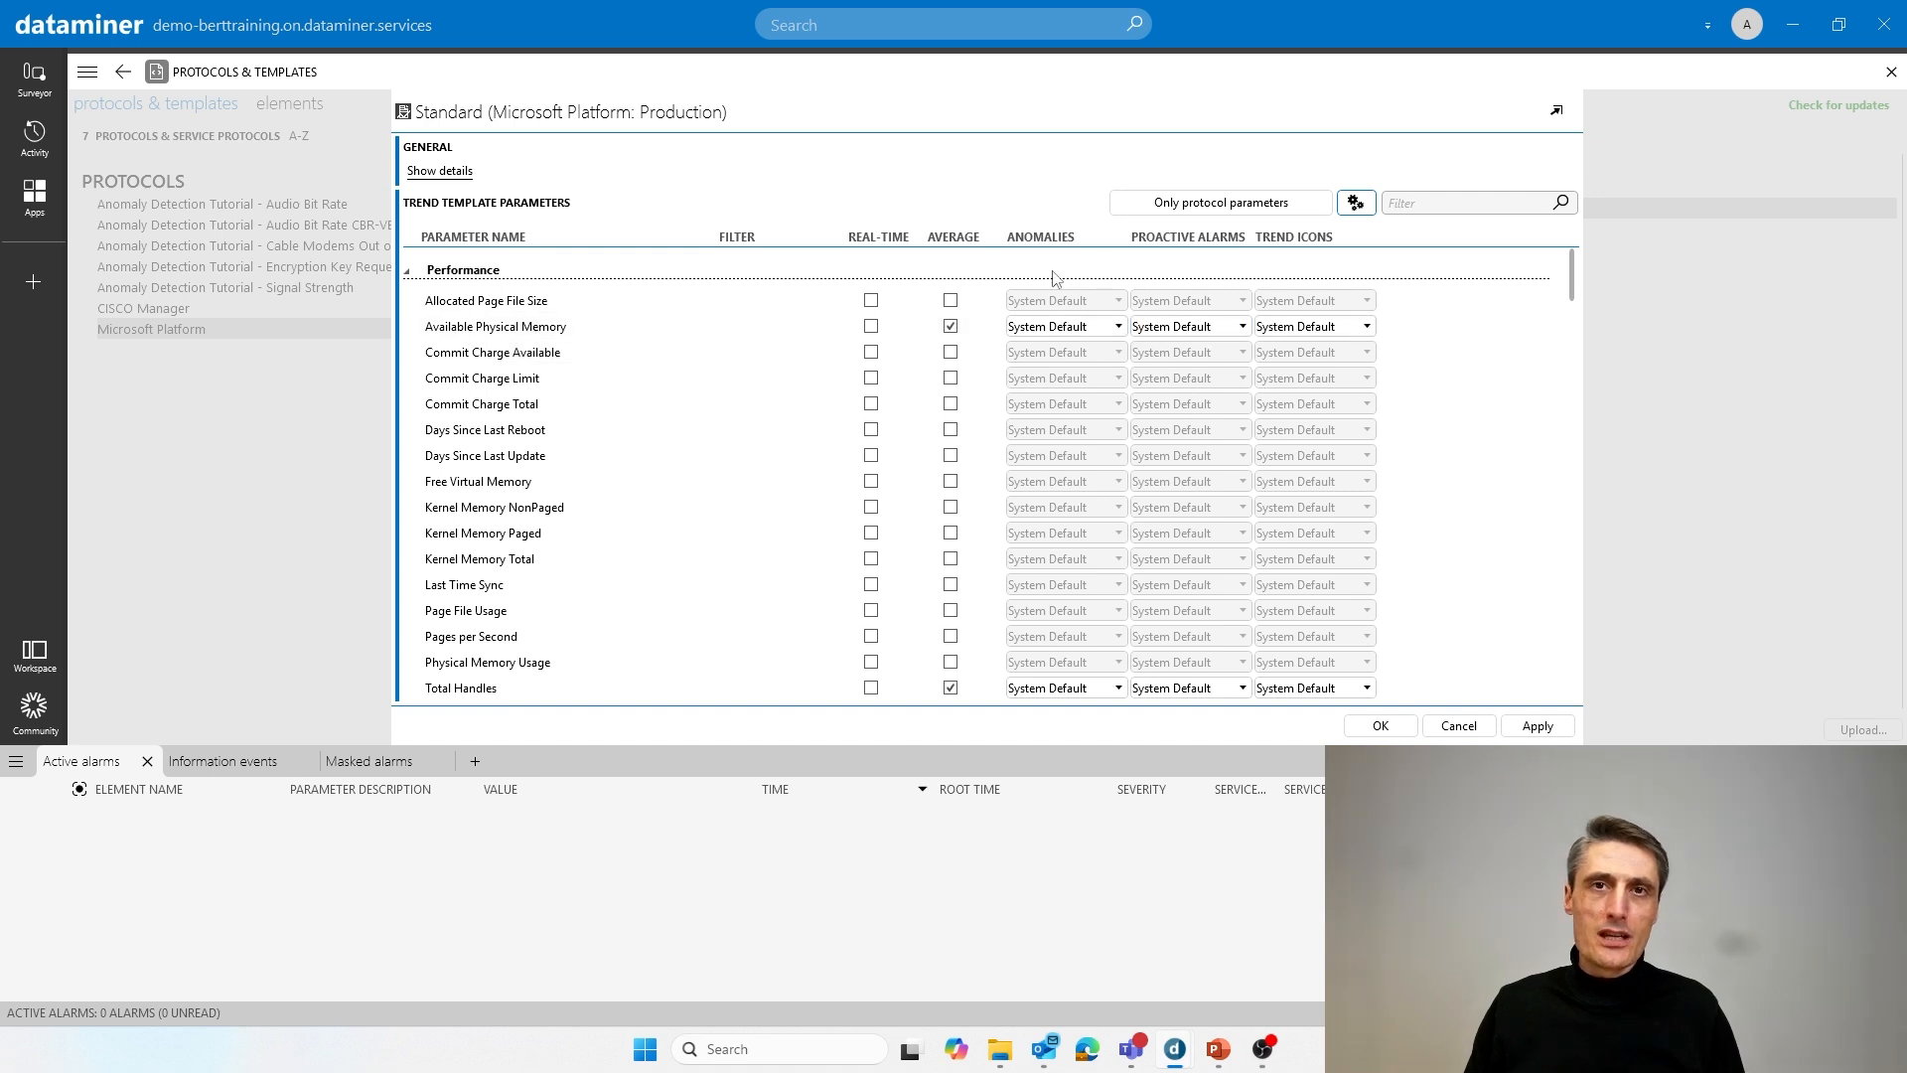
# Check the Anomalies options for Available Physical Memory and close the trend template without saving
pyautogui.click(1068, 326)
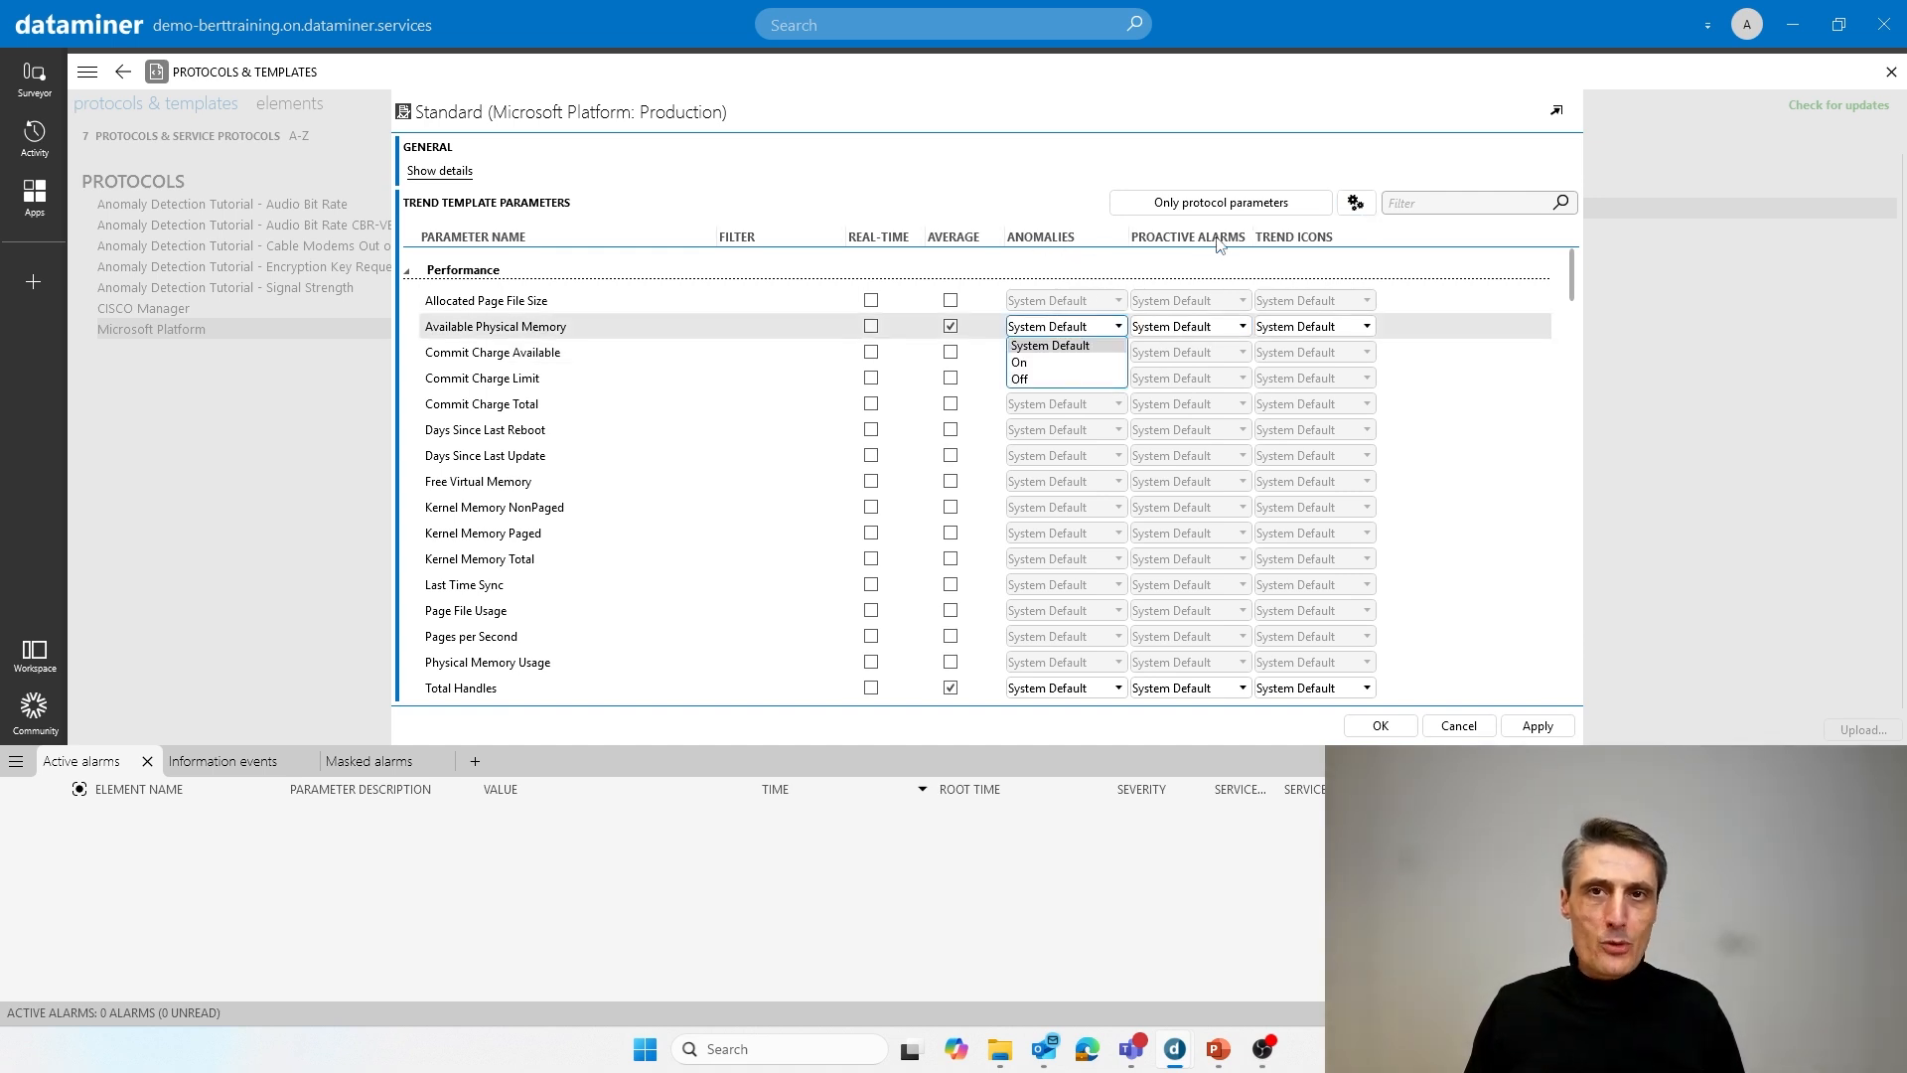
pyautogui.click(1695, 352)
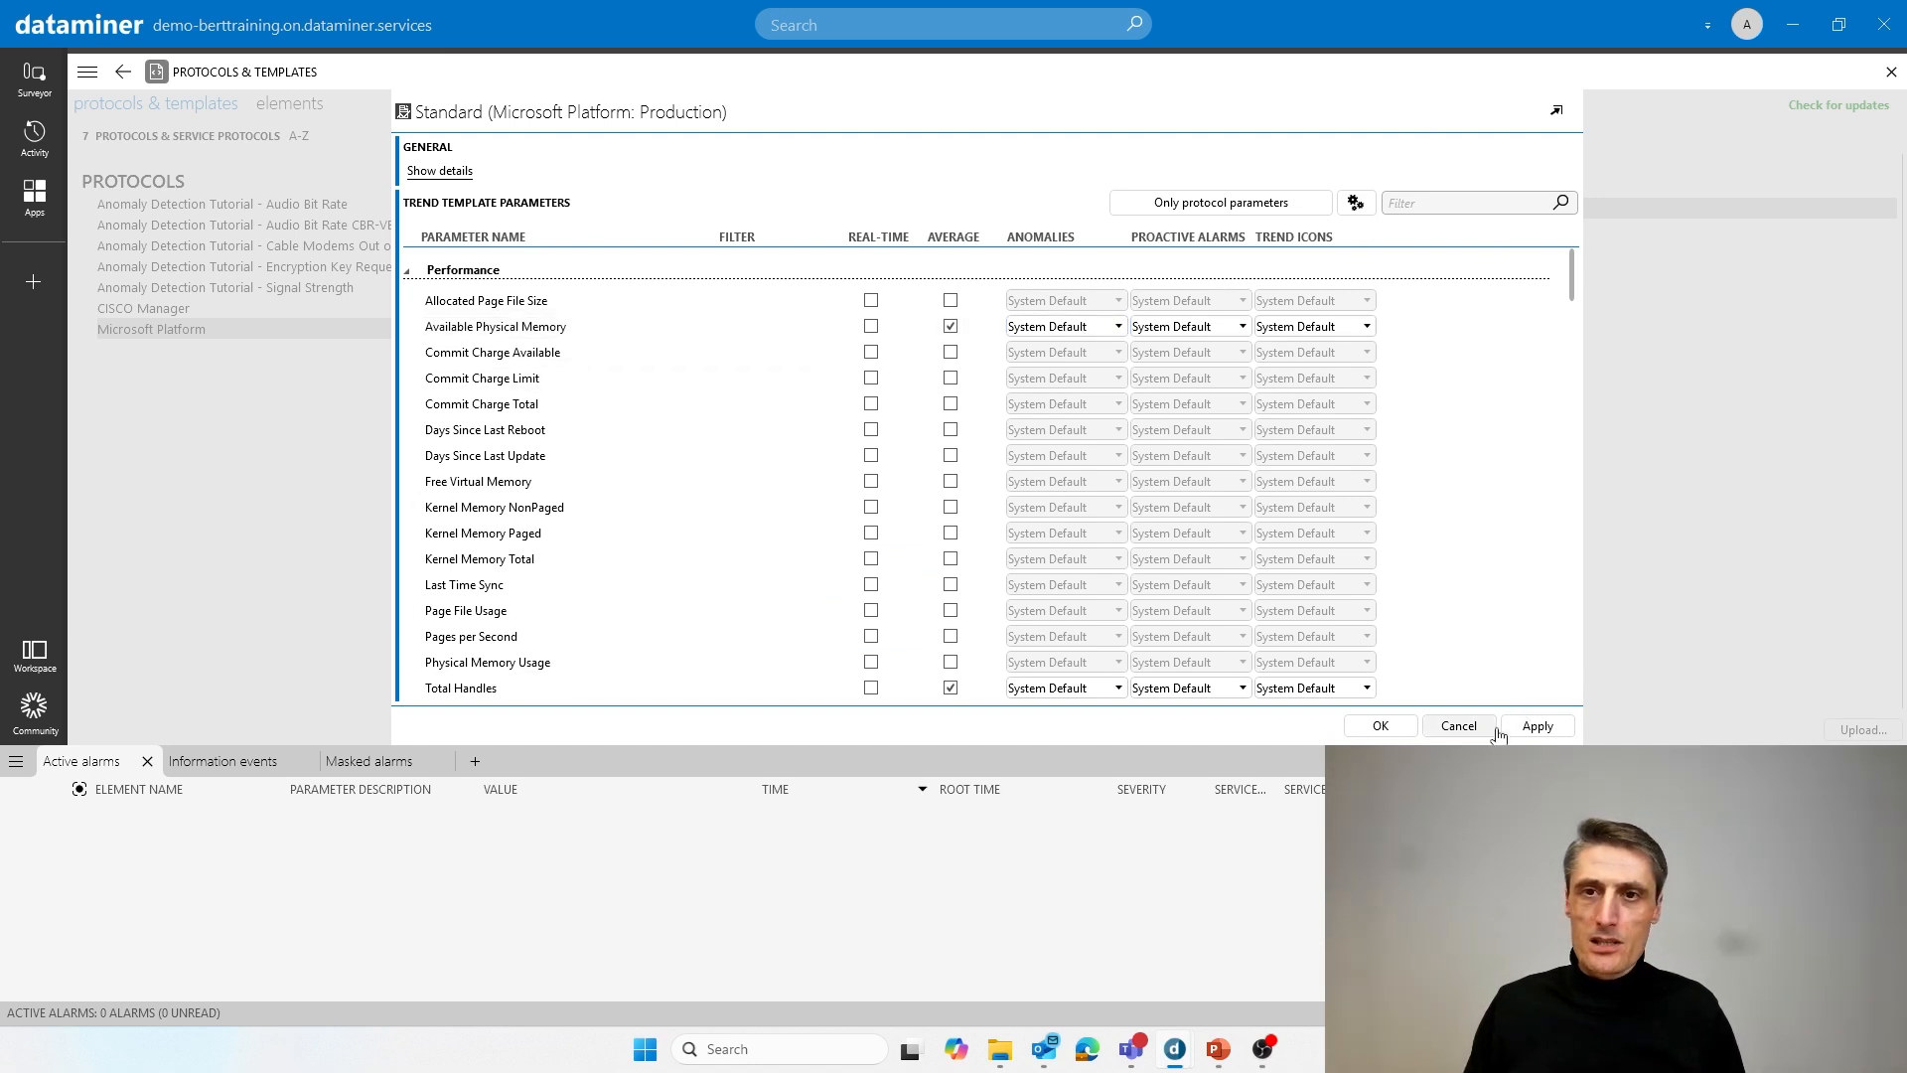
pyautogui.click(1460, 726)
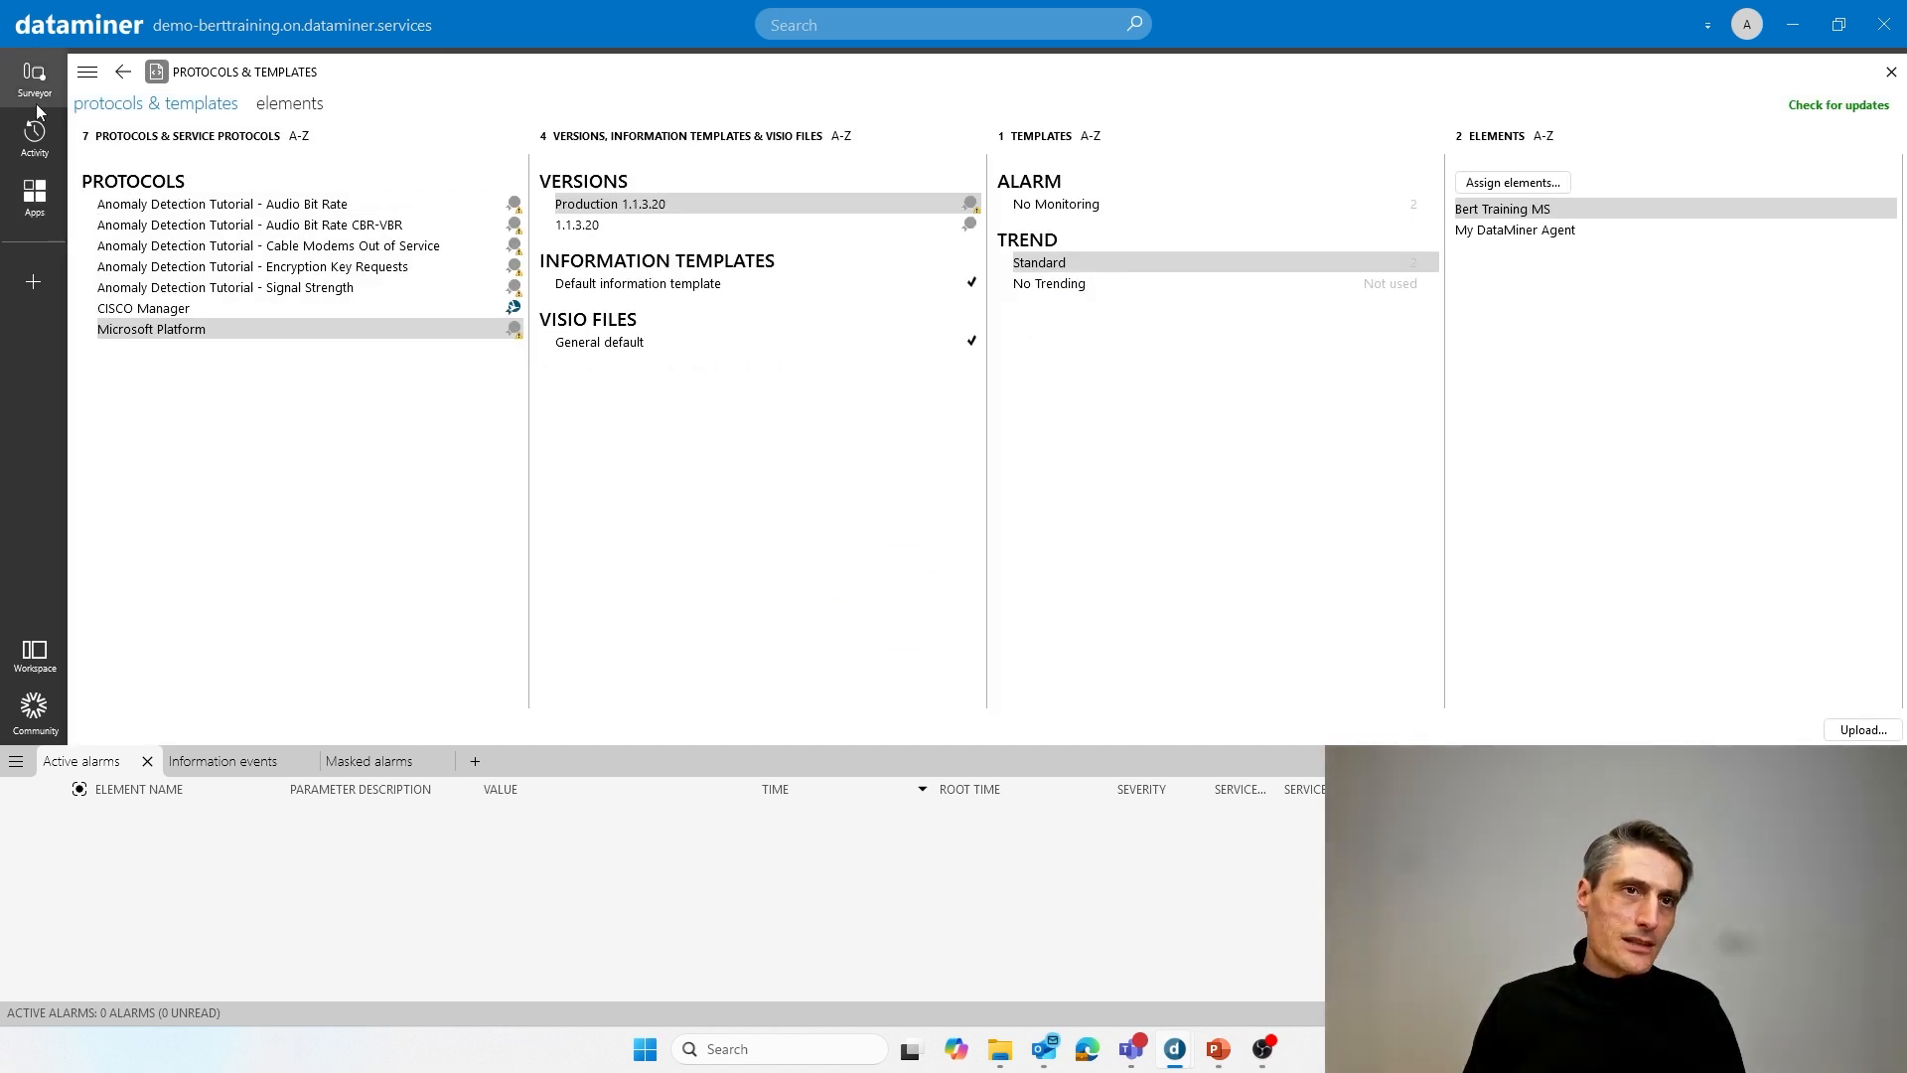
# Open the analytics configuration in System Center's system settings and review the proactive cap detection, anomaly detection and trend icon defaults
pyautogui.click(34, 197)
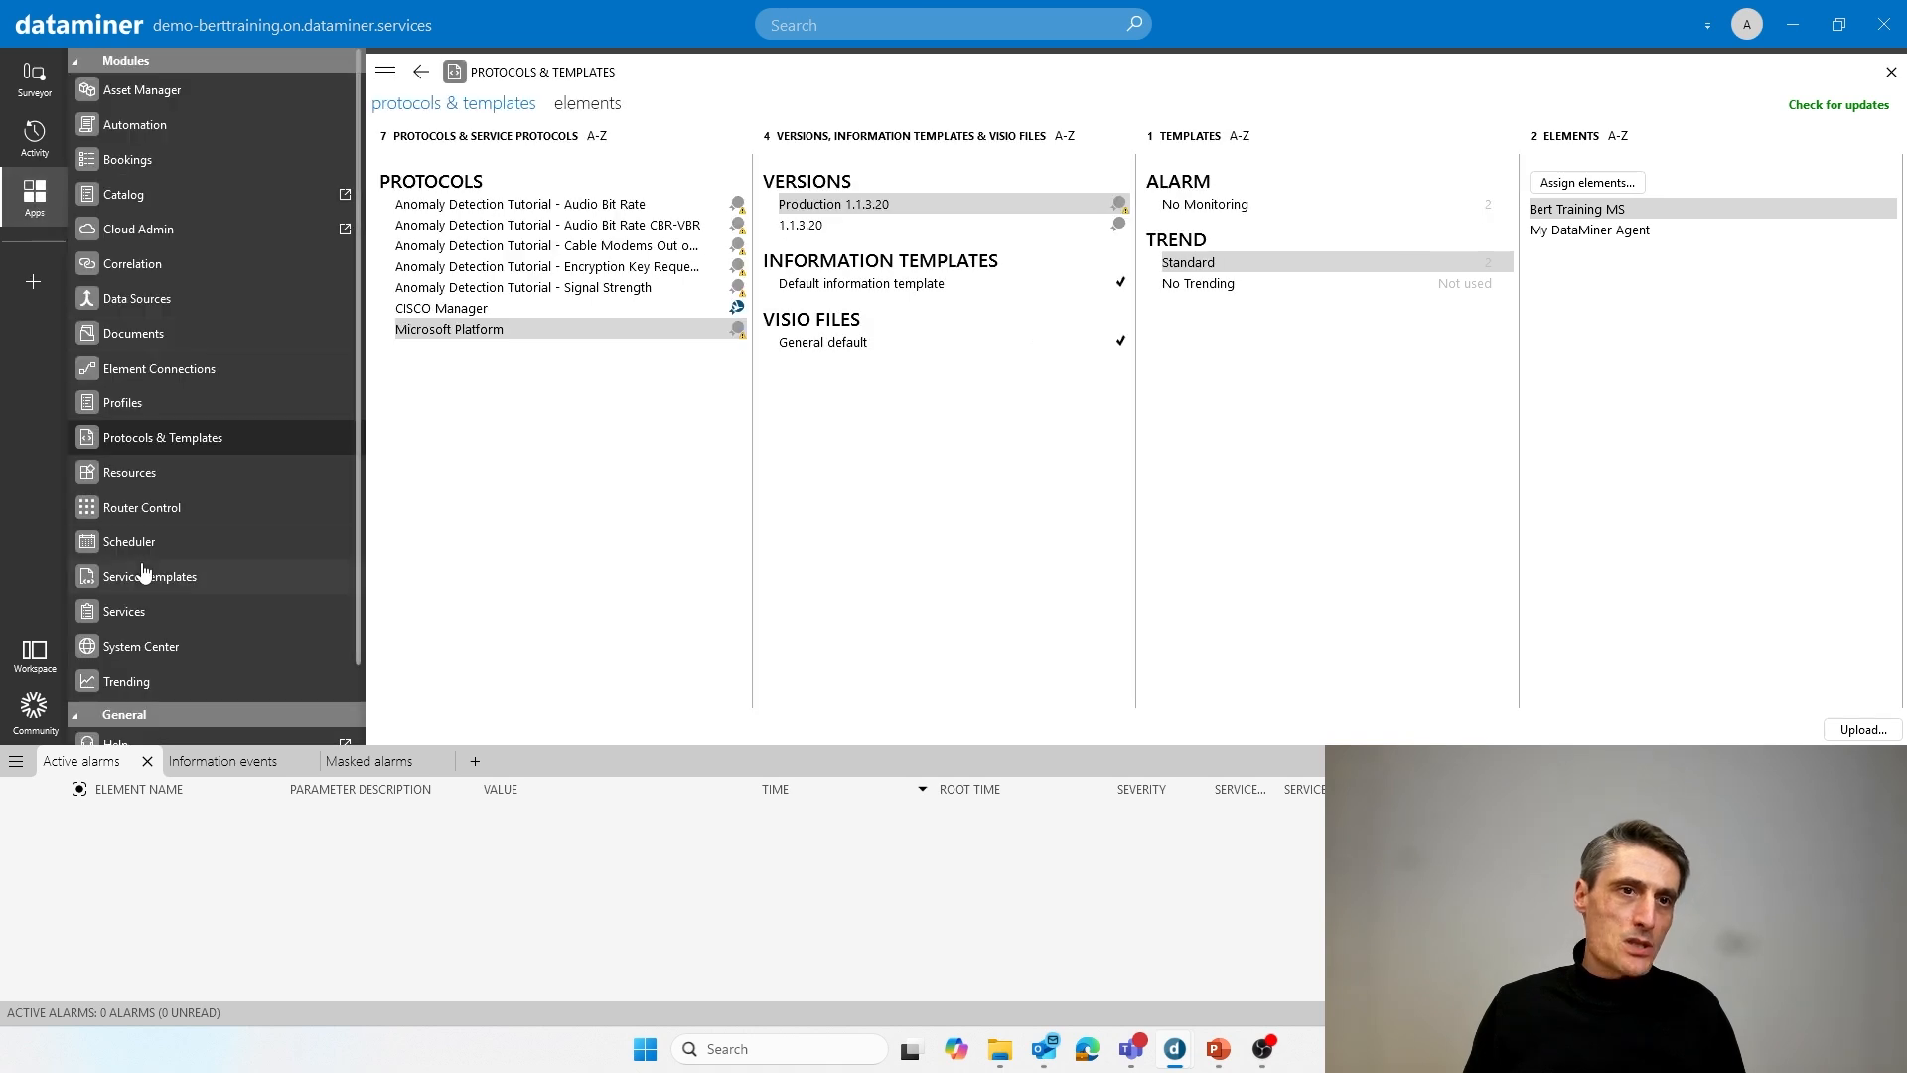
pyautogui.click(163, 651)
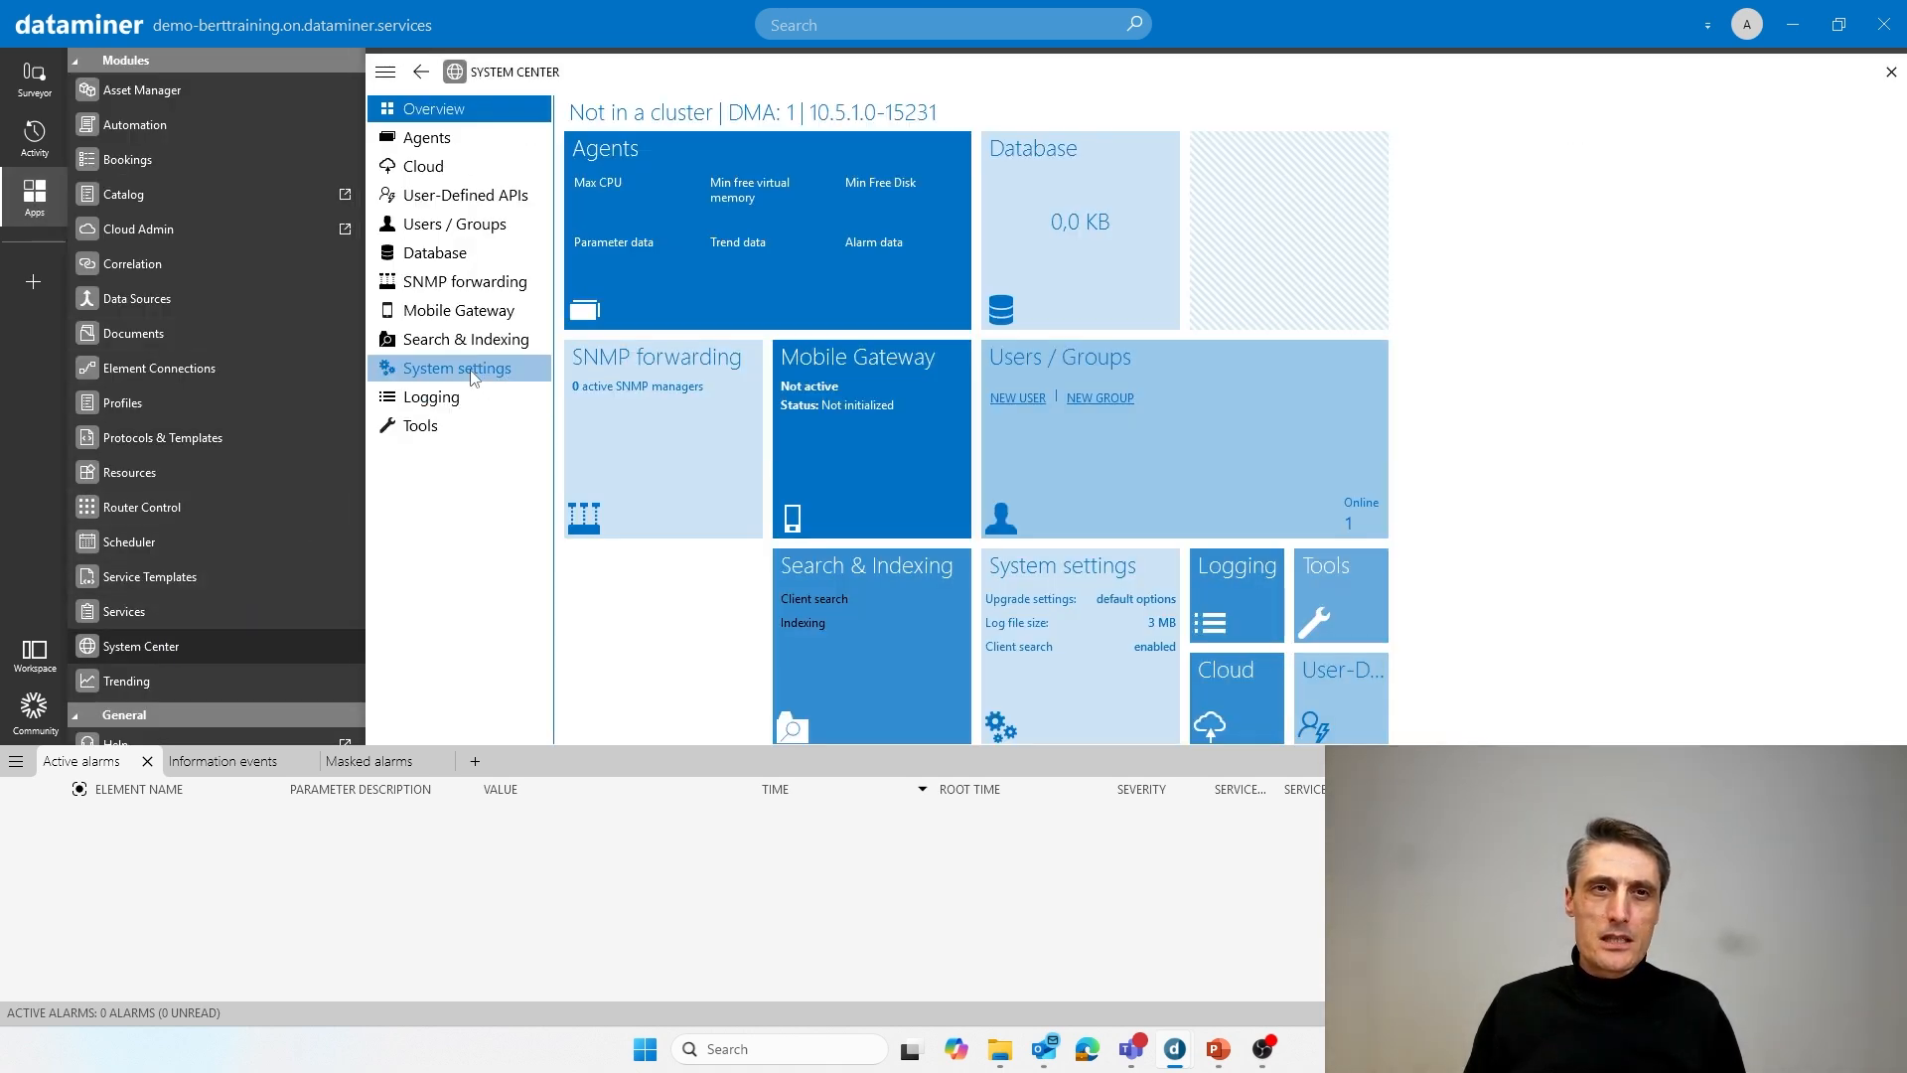
pyautogui.click(473, 374)
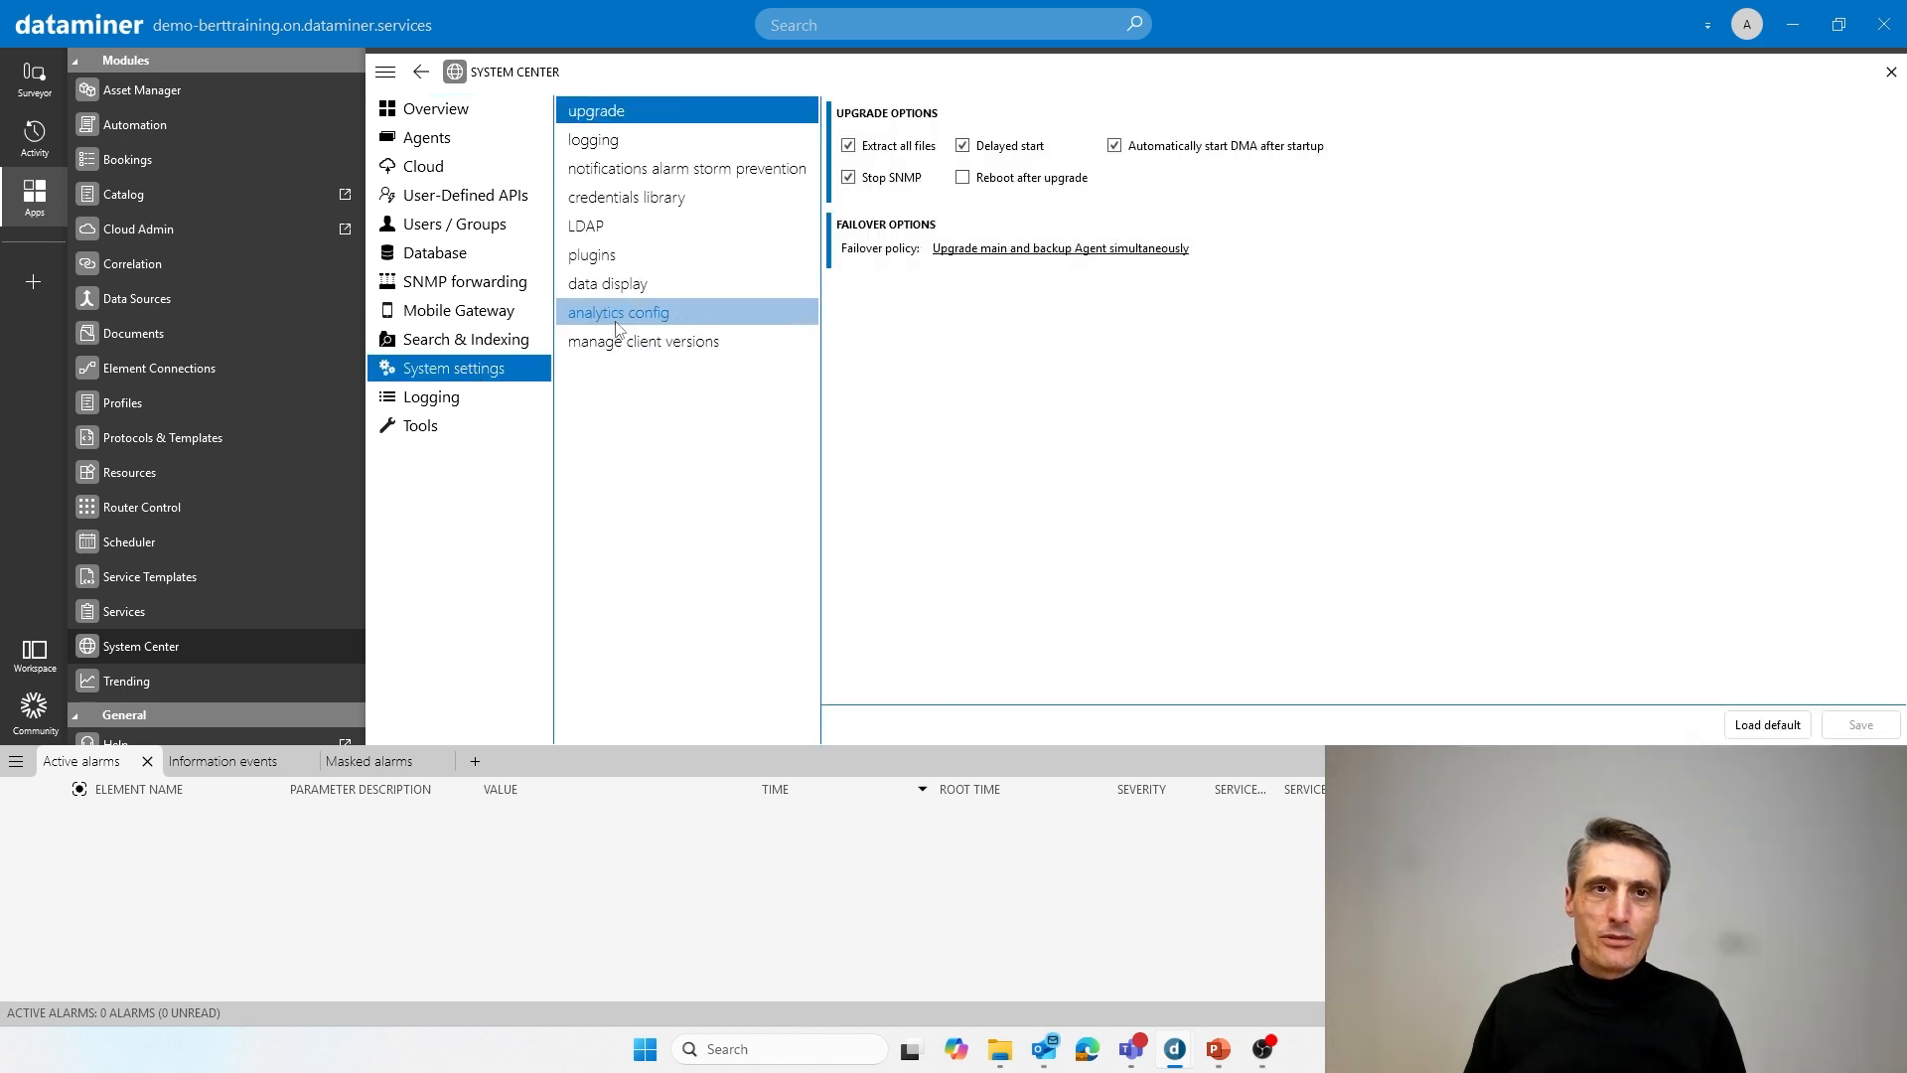
pyautogui.click(617, 322)
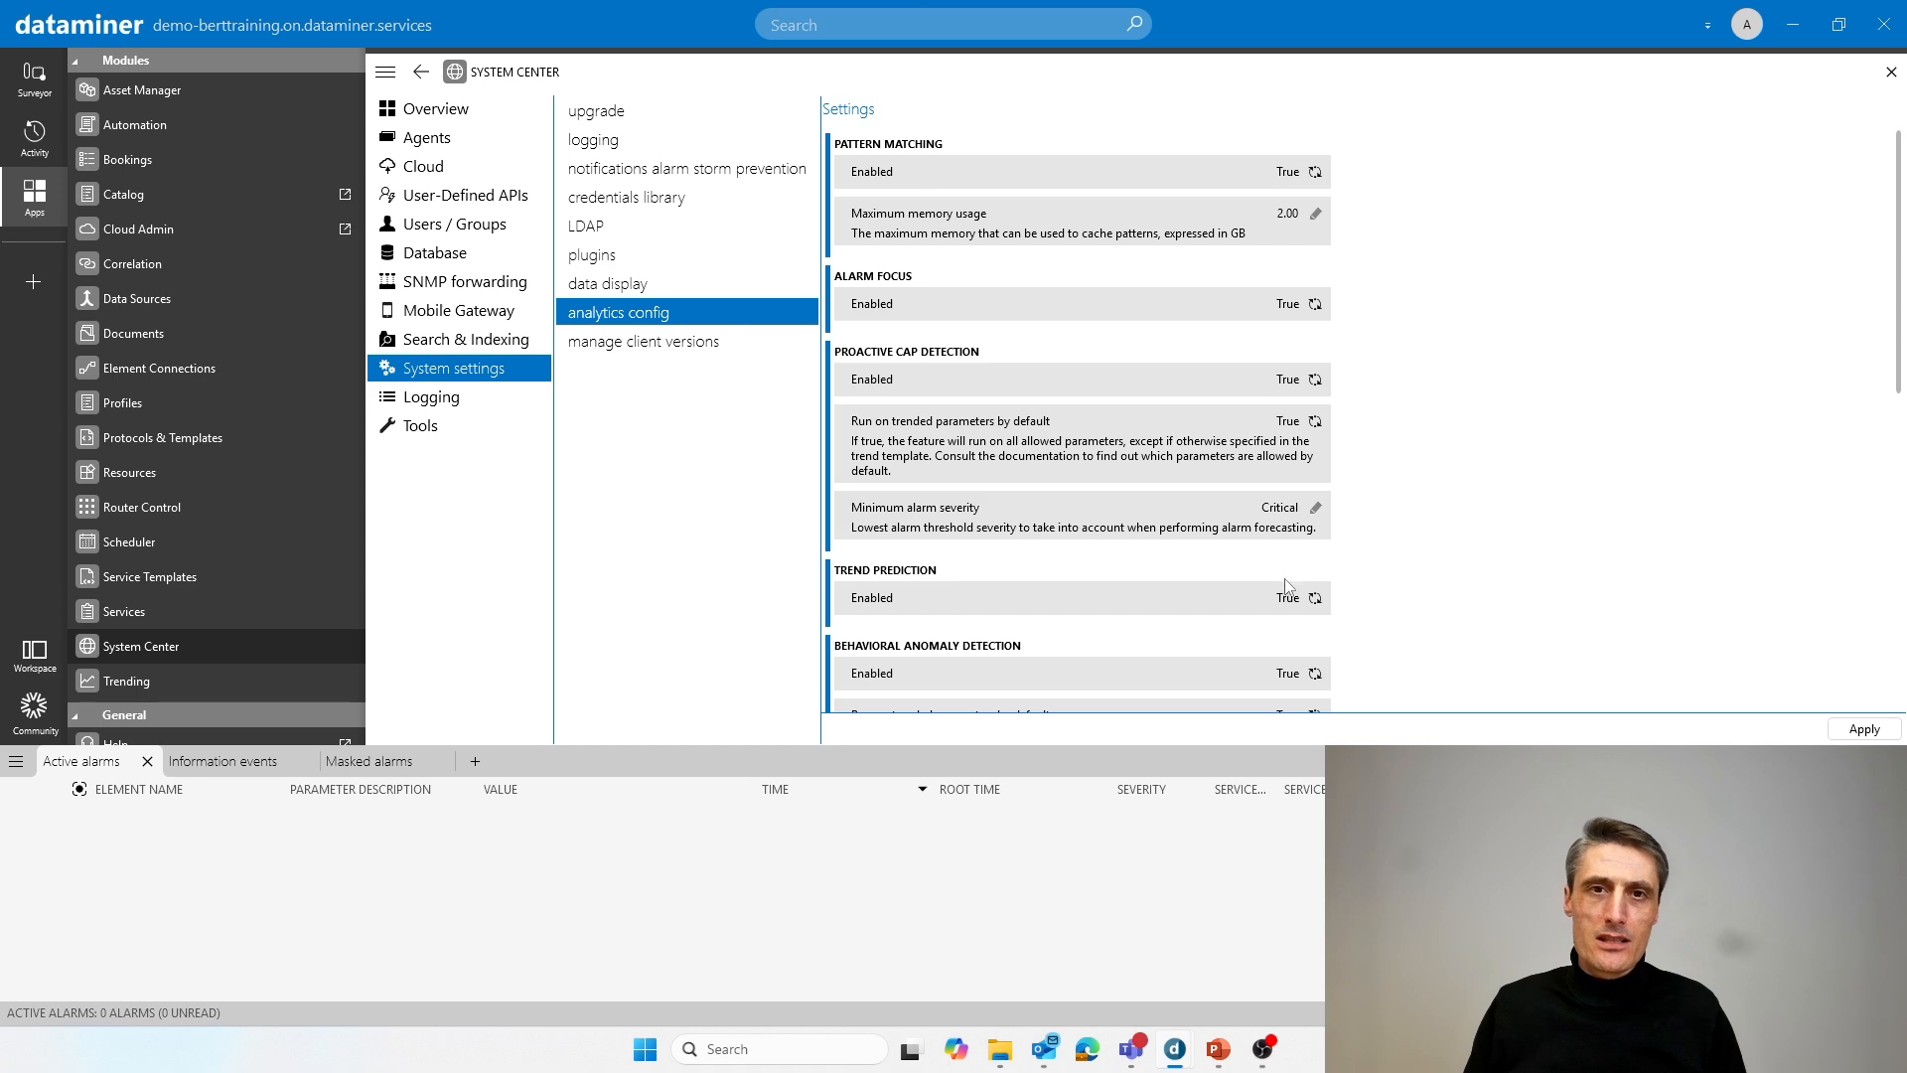
pyautogui.scroll(-3, 1311, 561)
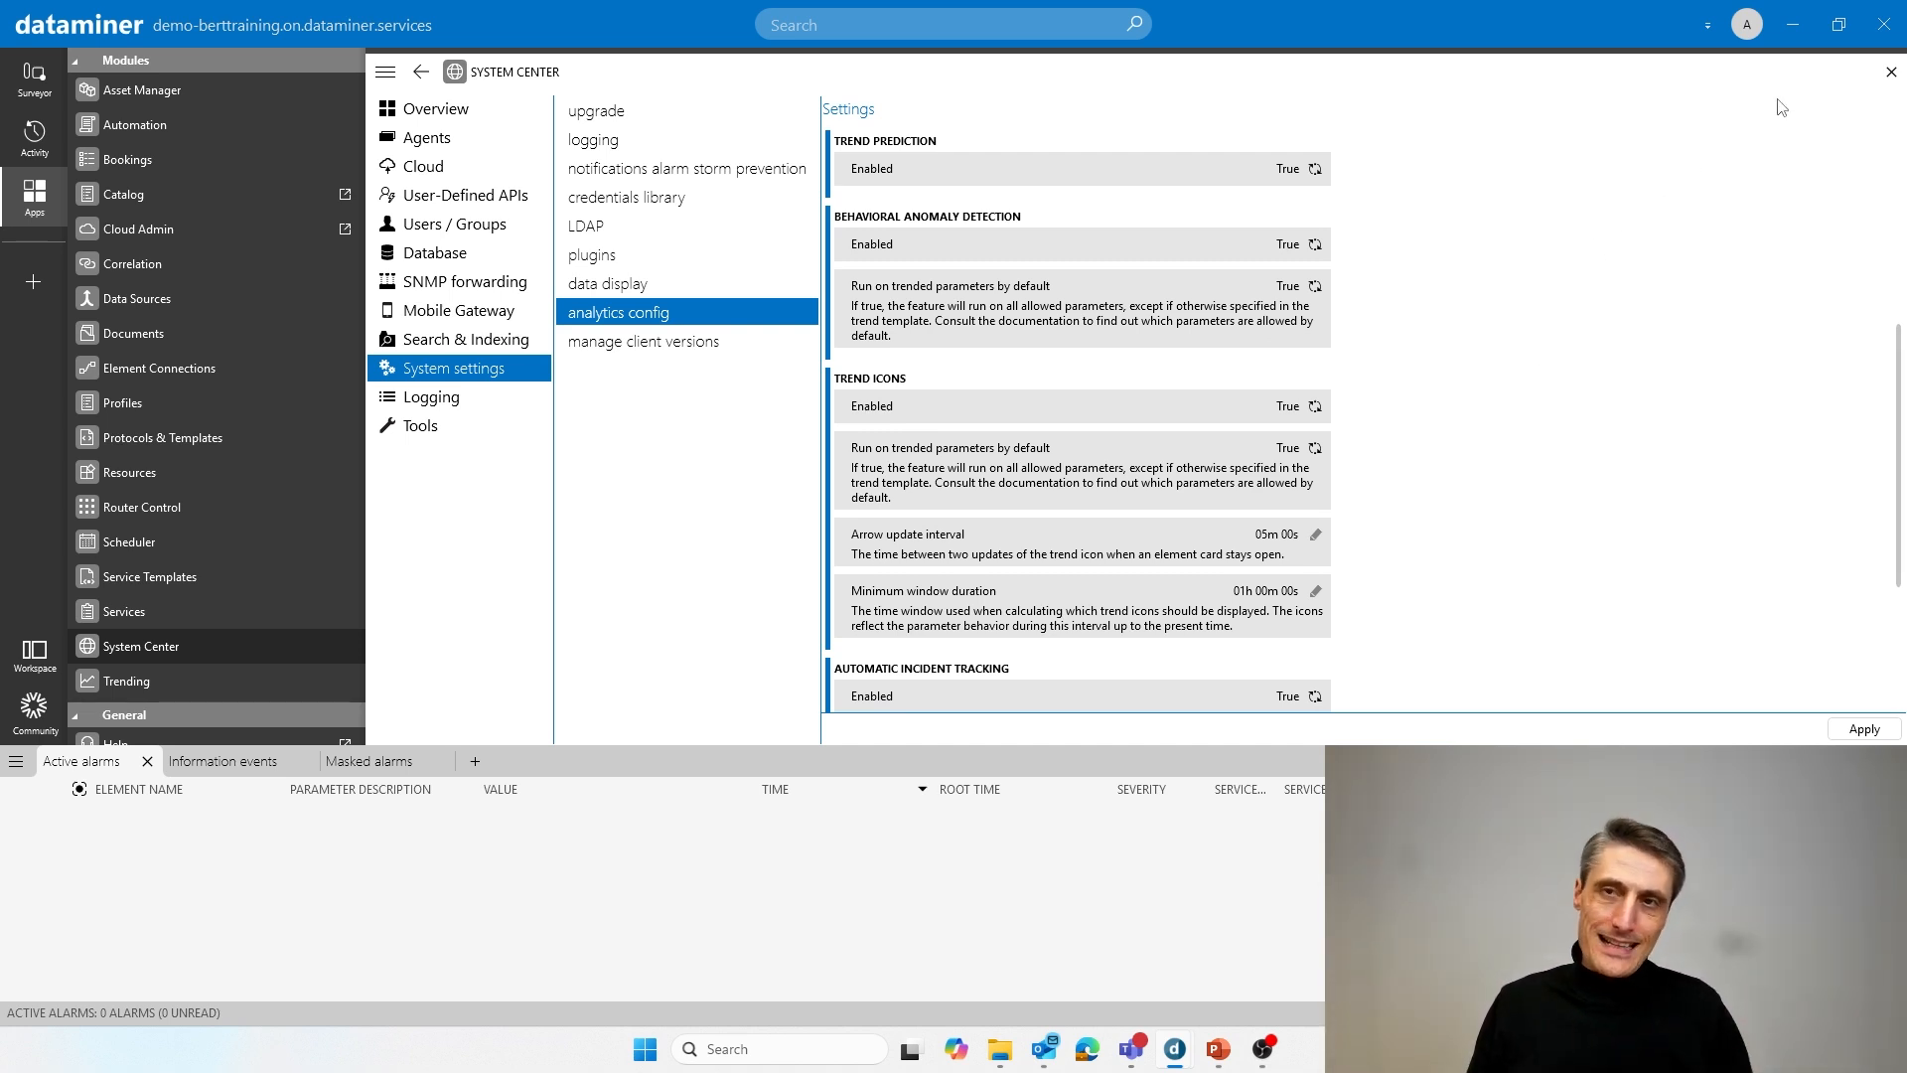
# Switch back to the PowerPoint slide show and advance to the Quick editing slide
pyautogui.click(1810, 40)
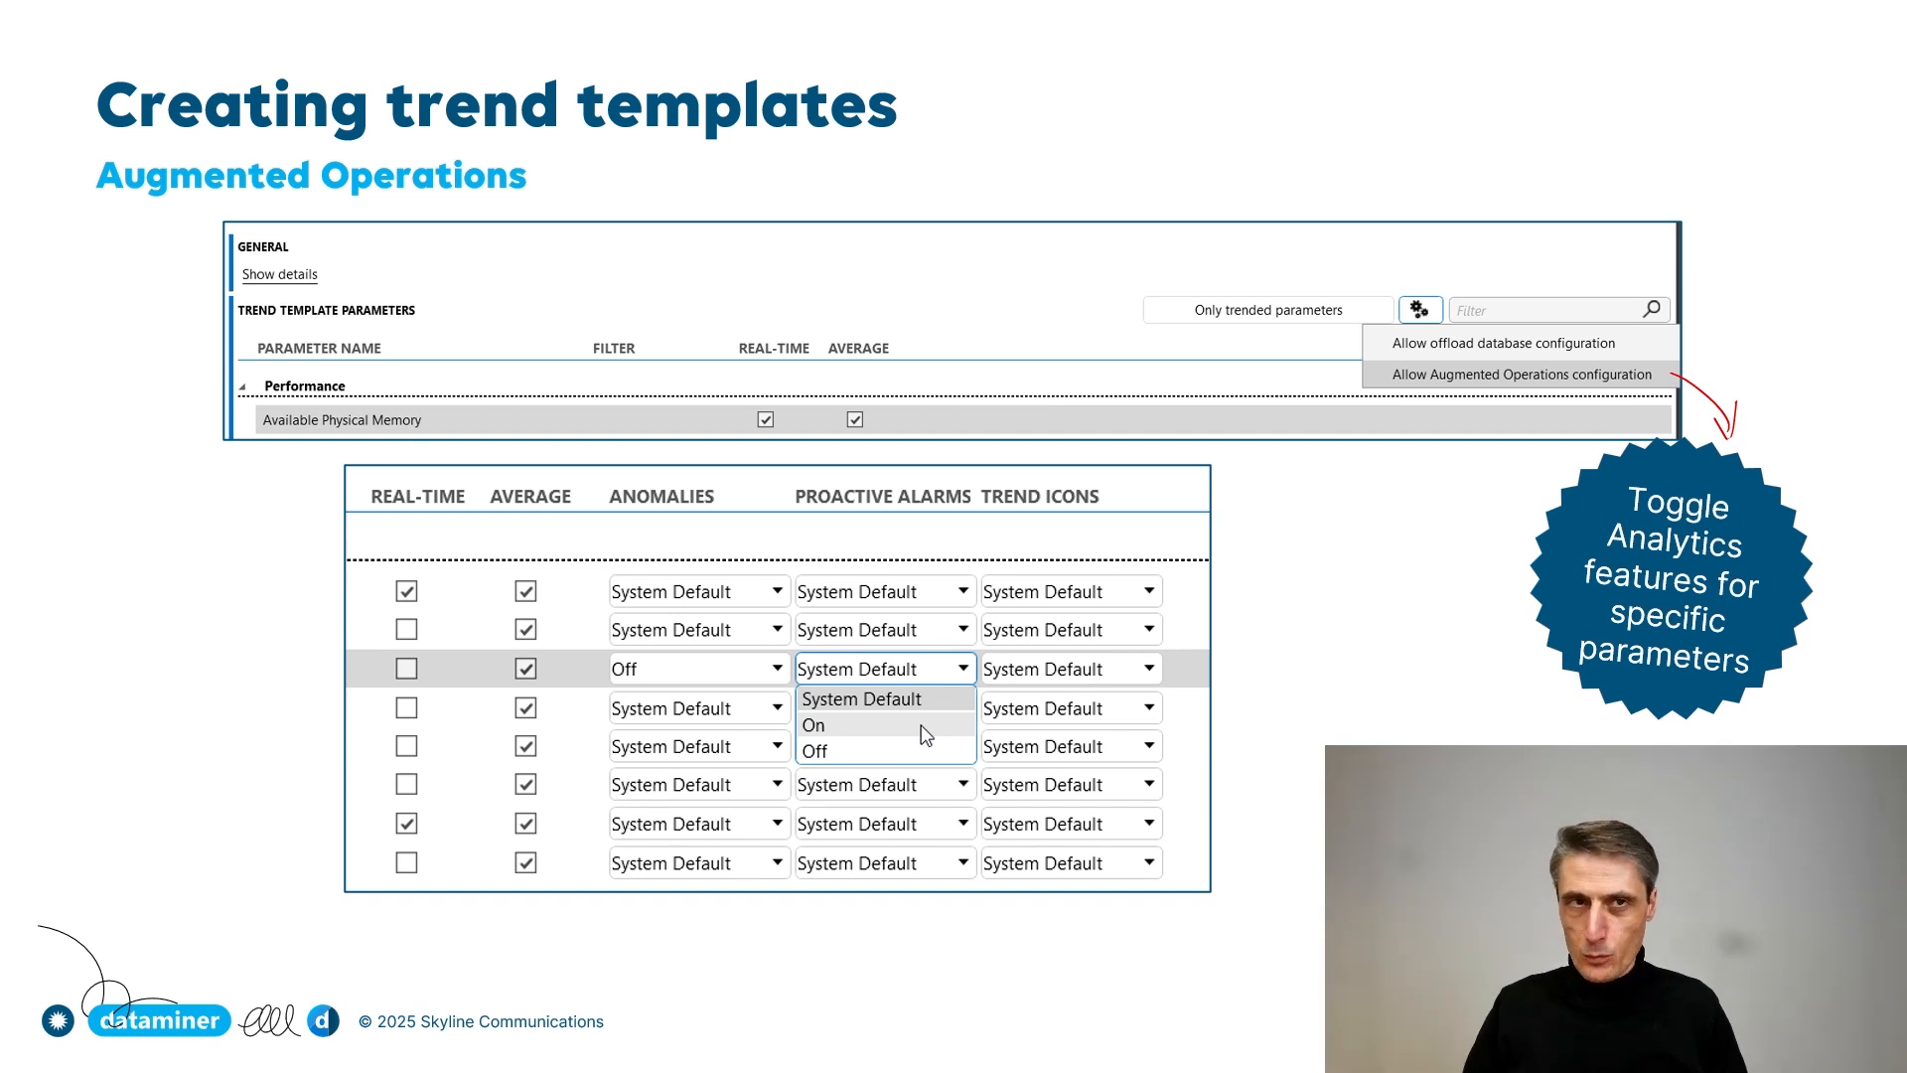
pyautogui.press('Right')
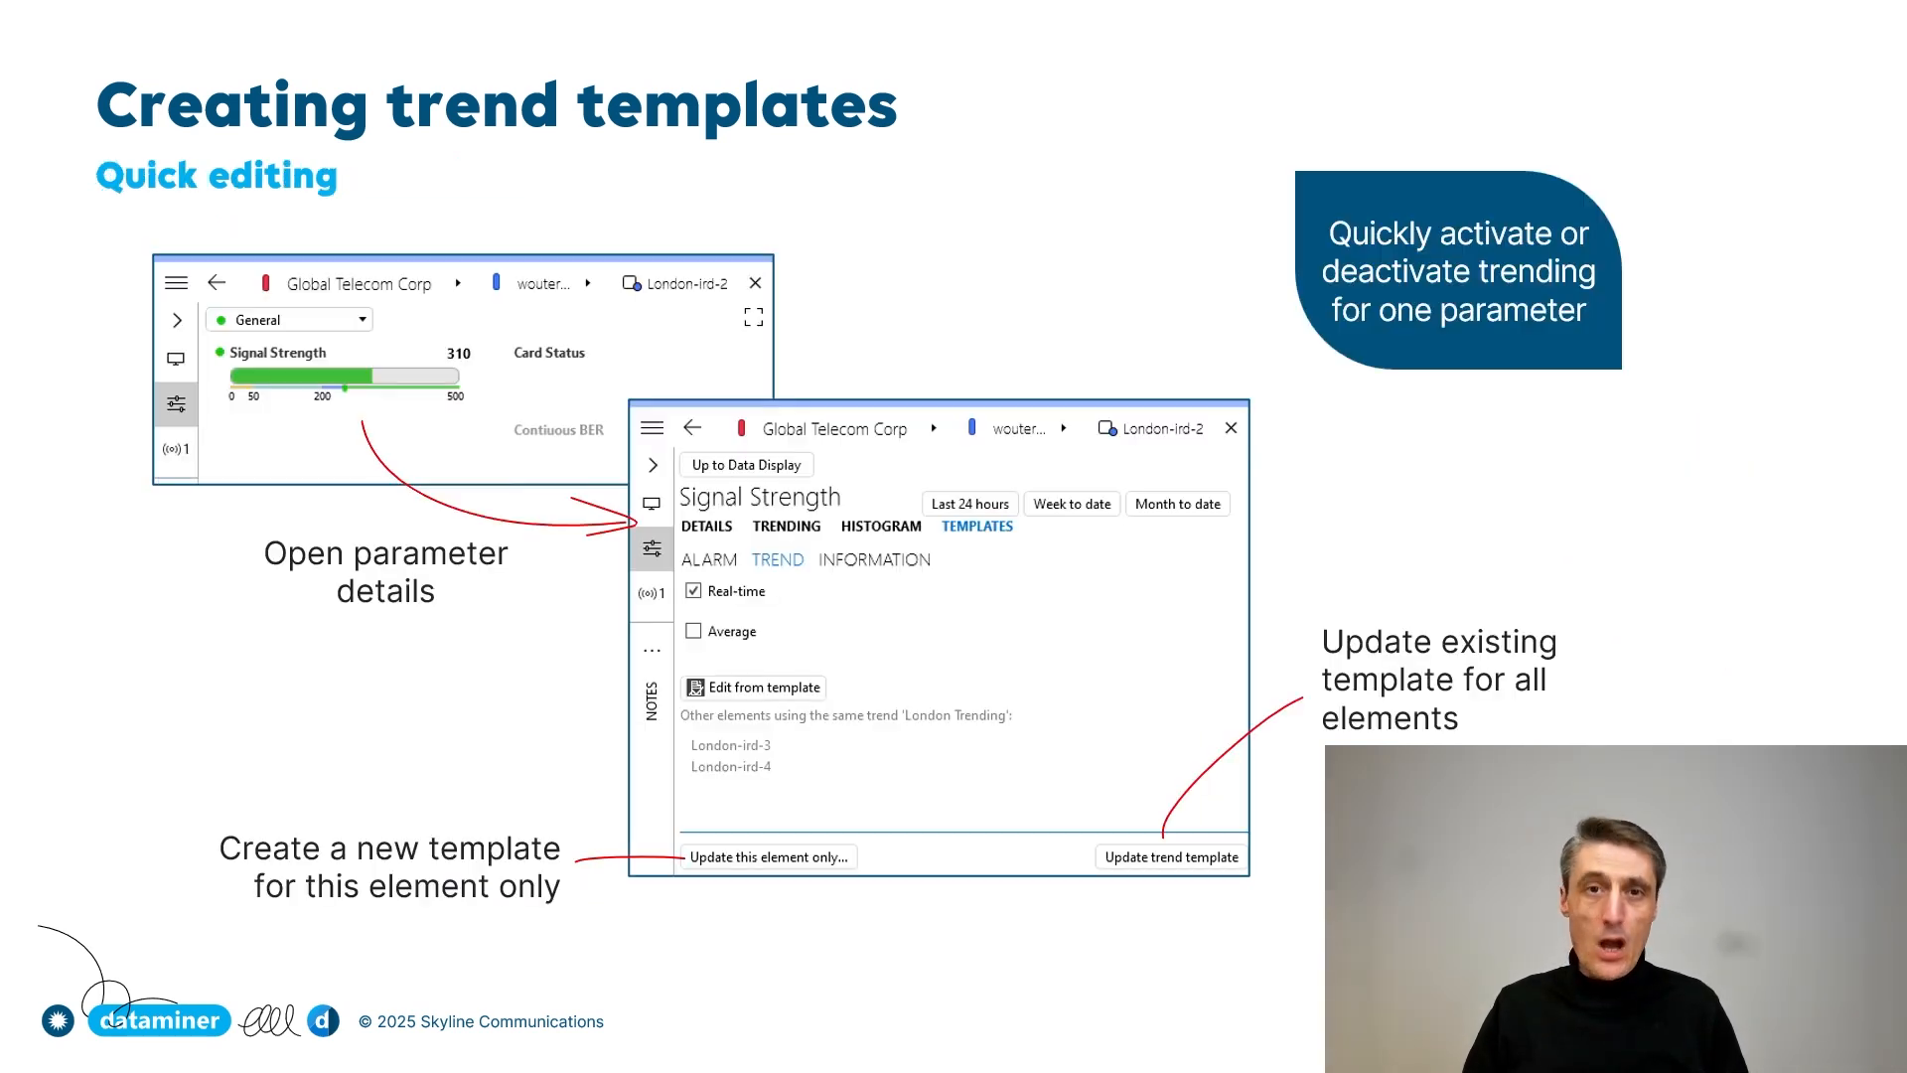